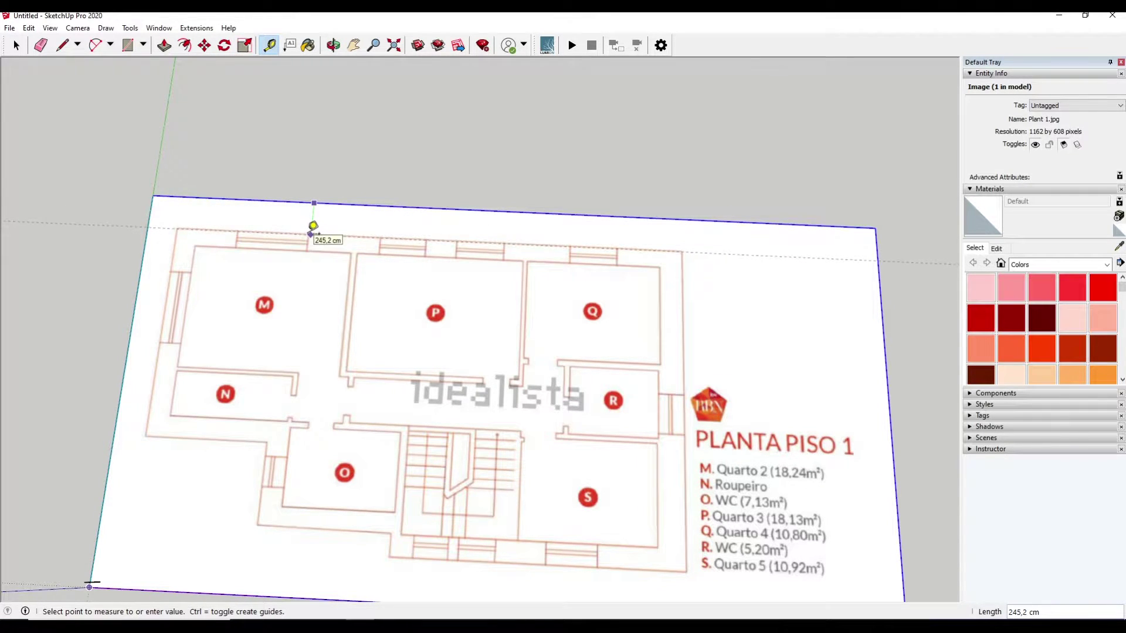
Measure from the floor-plan image edge to place a guide along a wall line
{"action": "scroll", "coordinate": [313, 225], "scroll_direction": "up", "scroll_amount": 5}
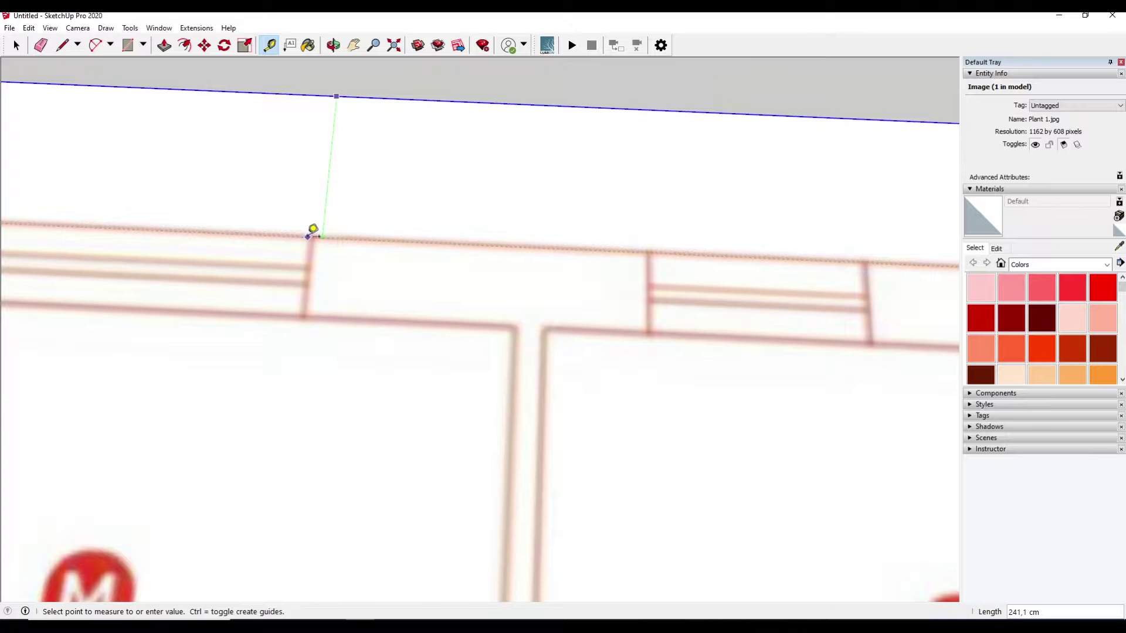
{"action": "scroll", "coordinate": [361, 309], "scroll_direction": "down", "scroll_amount": 5}
{"action": "left_click", "coordinate": [430, 251]}
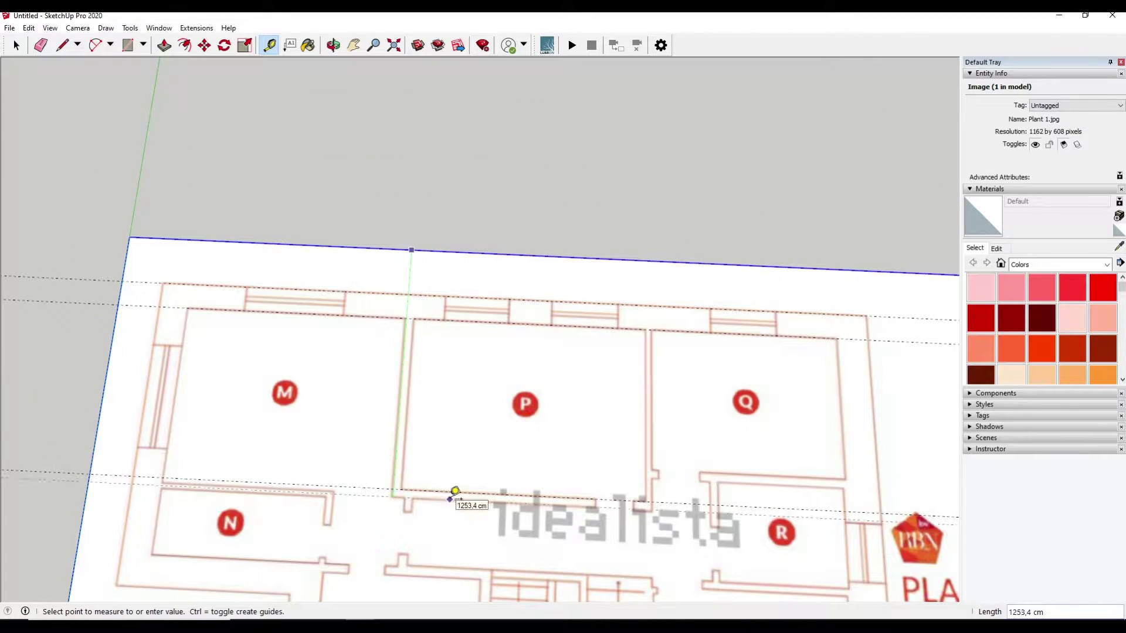
{"action": "left_click", "coordinate": [670, 477]}
{"action": "scroll", "coordinate": [506, 476], "scroll_direction": "up", "scroll_amount": 2}
{"action": "scroll", "coordinate": [549, 199], "scroll_direction": "down", "scroll_amount": 2}
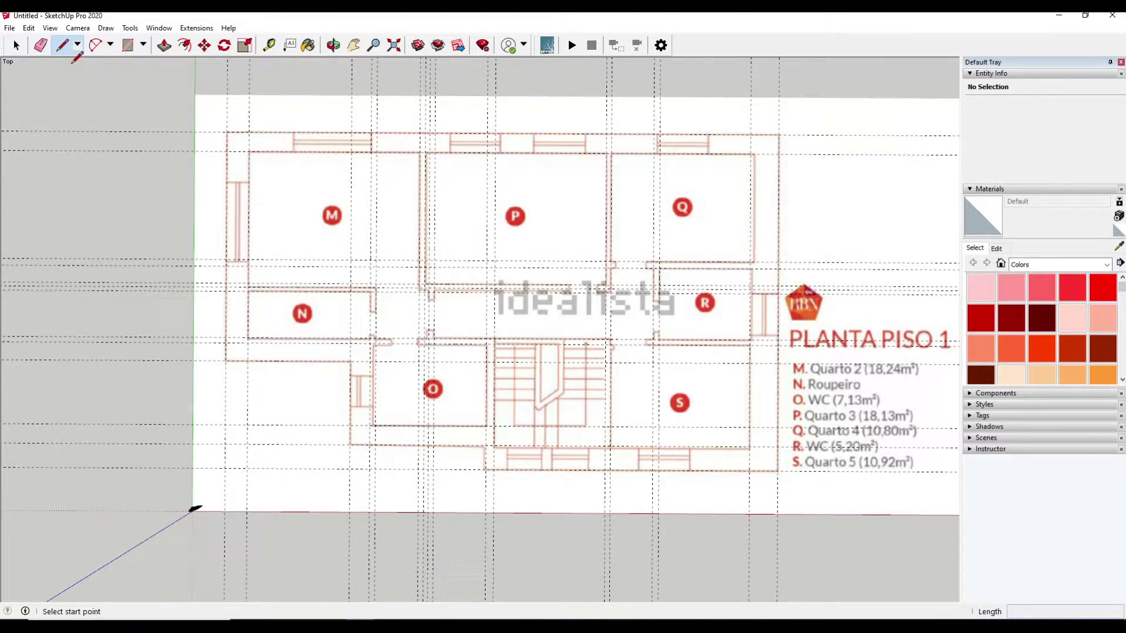
Switch the face style to Wireframe and pick the Line tool
{"action": "left_click", "coordinate": [50, 28]}
{"action": "mouse_move", "coordinate": [75, 208]}
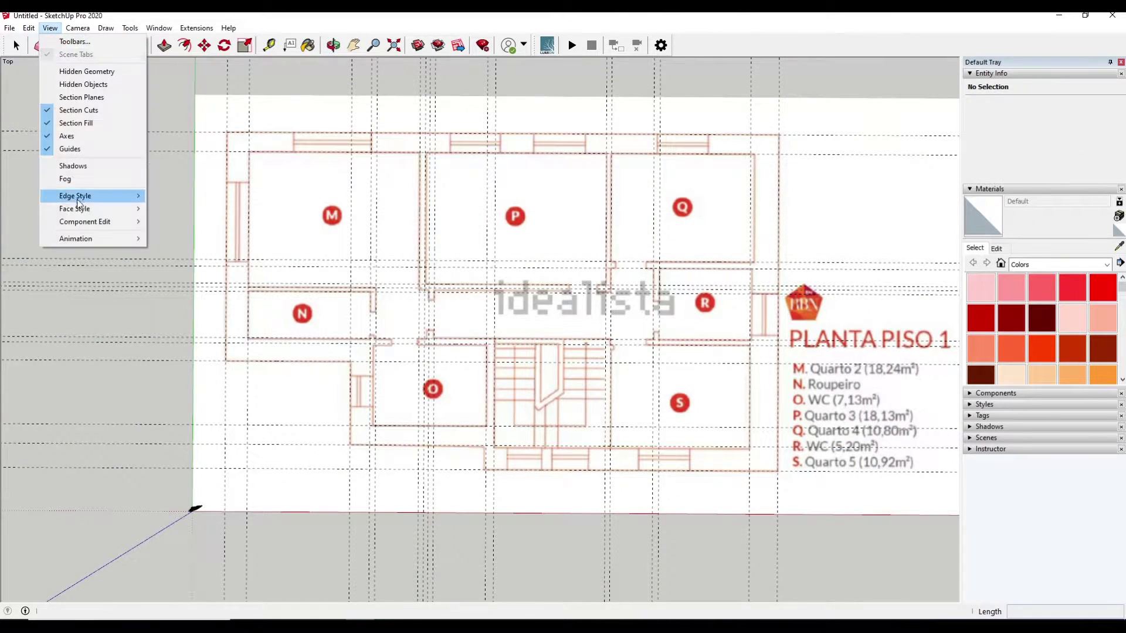
{"action": "left_click", "coordinate": [196, 229]}
{"action": "key", "text": "l"}
{"action": "scroll", "coordinate": [264, 180], "scroll_direction": "up", "scroll_amount": 3}
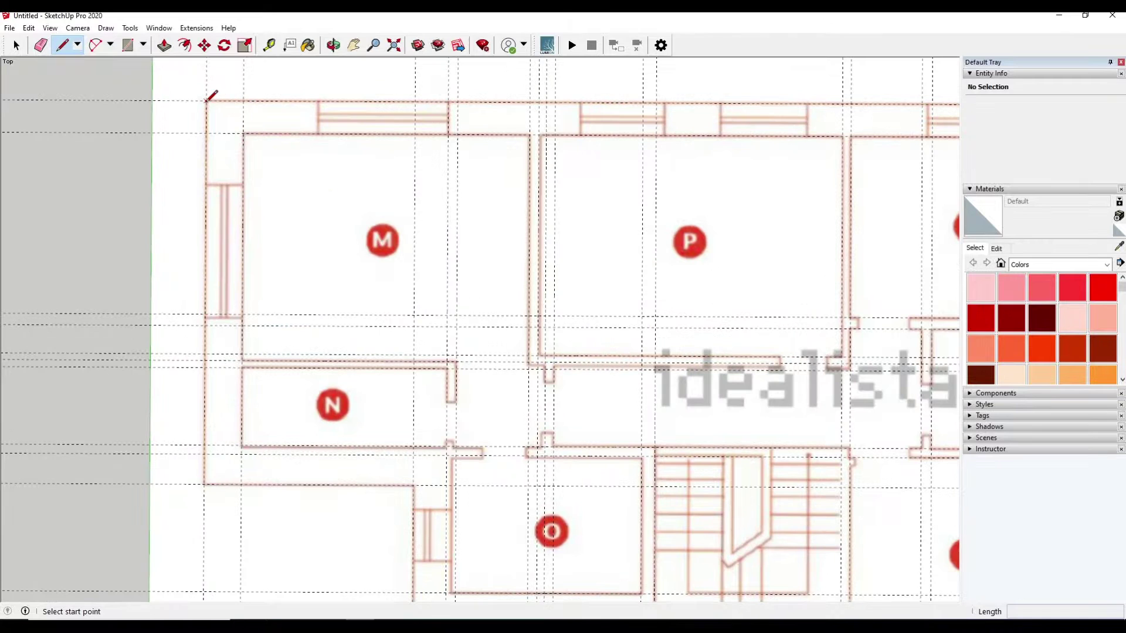
Trace the apartment's wall outlines over the floor-plan image, starting at the plan's corner
{"action": "left_click", "coordinate": [206, 99]}
{"action": "middle_click_drag", "start_coordinate": [586, 99], "coordinate": [342, 140], "text": "shift"}
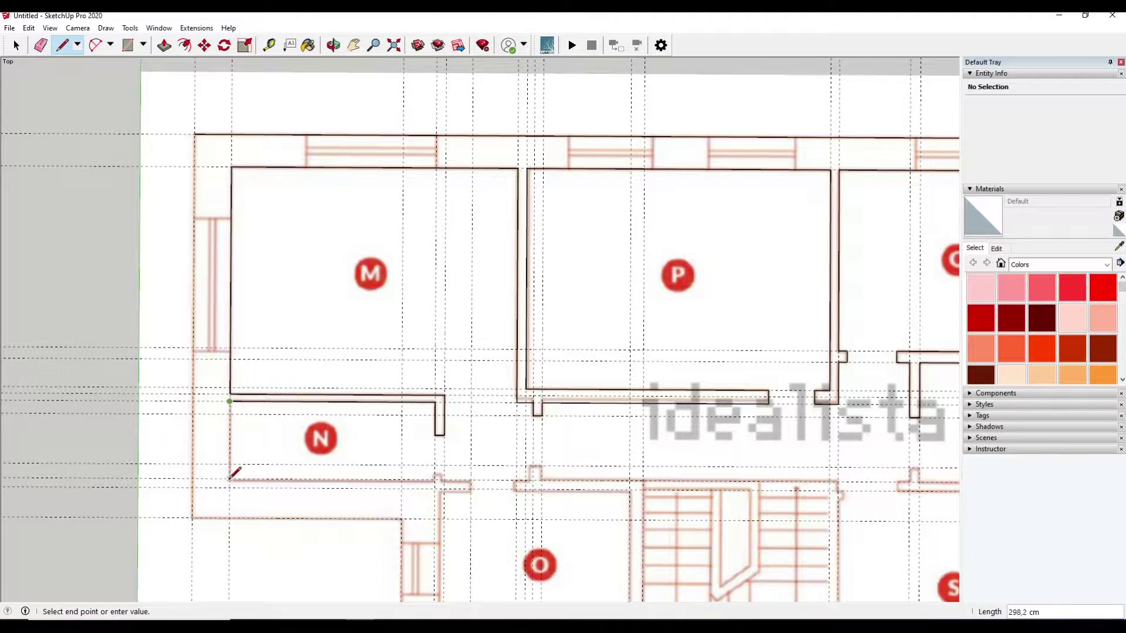
{"action": "scroll", "coordinate": [435, 474], "scroll_direction": "up", "scroll_amount": 4}
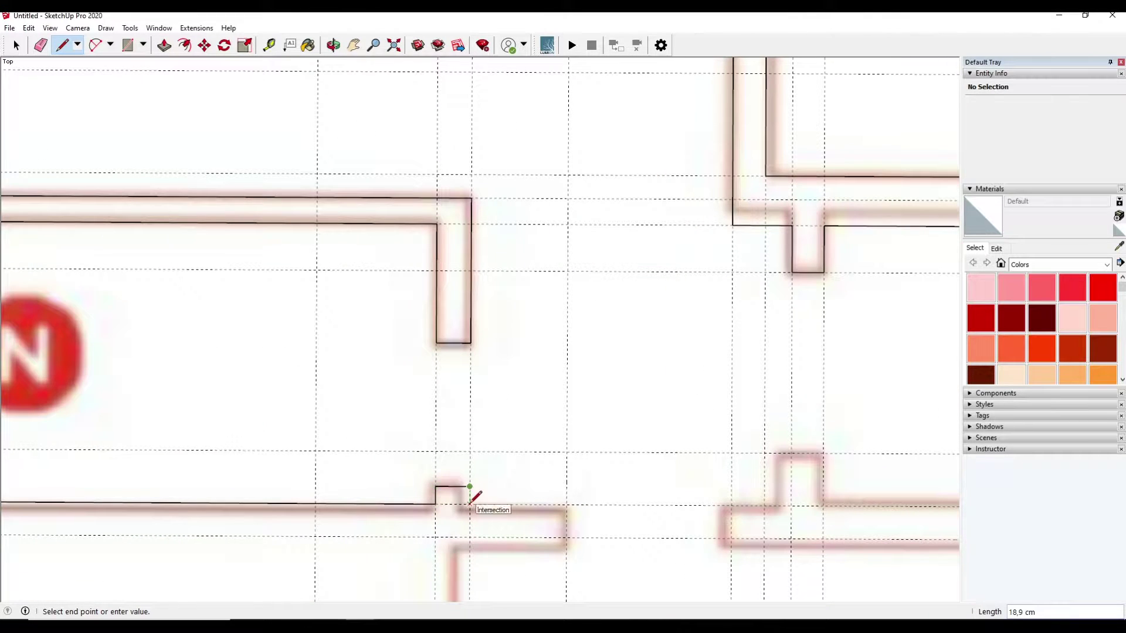
{"action": "scroll", "coordinate": [471, 536], "scroll_direction": "down", "scroll_amount": 3}
{"action": "middle_click_drag", "start_coordinate": [471, 534], "coordinate": [495, 413], "text": "shift"}
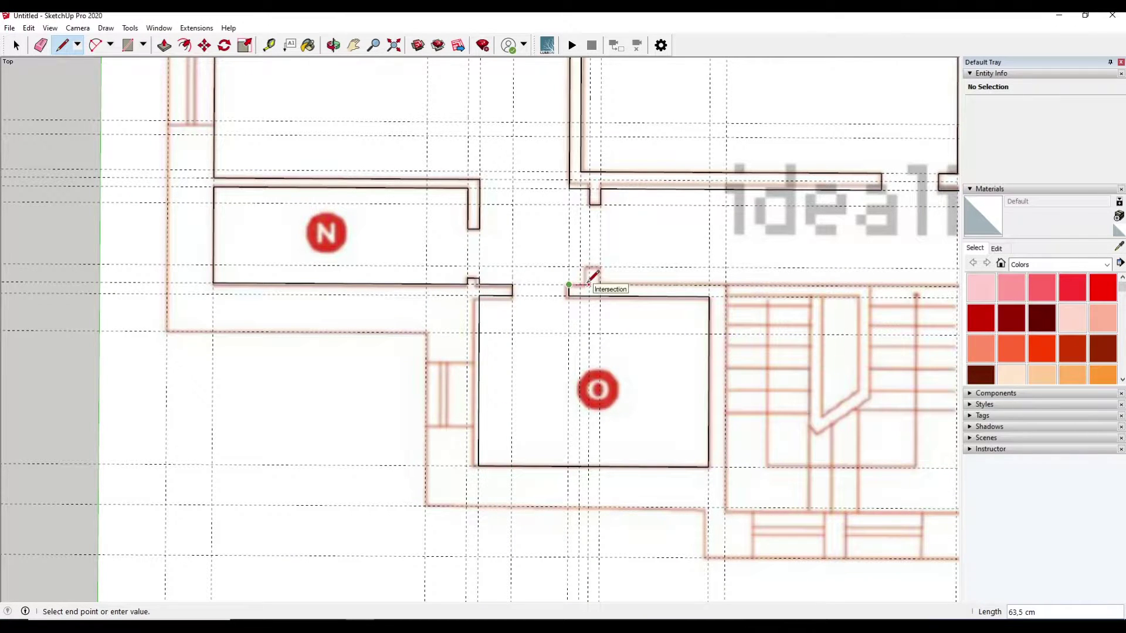
{"action": "middle_click_drag", "start_coordinate": [719, 274], "coordinate": [624, 293], "text": "shift"}
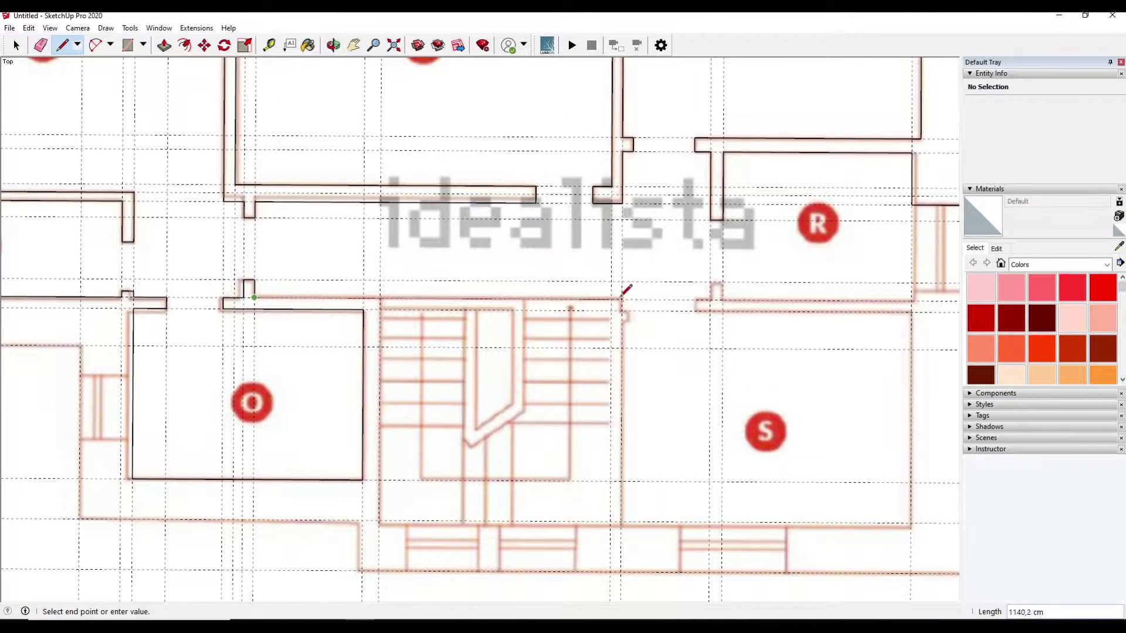
{"action": "key", "text": "e"}
{"action": "scroll", "coordinate": [552, 210], "scroll_direction": "down", "scroll_amount": 3}
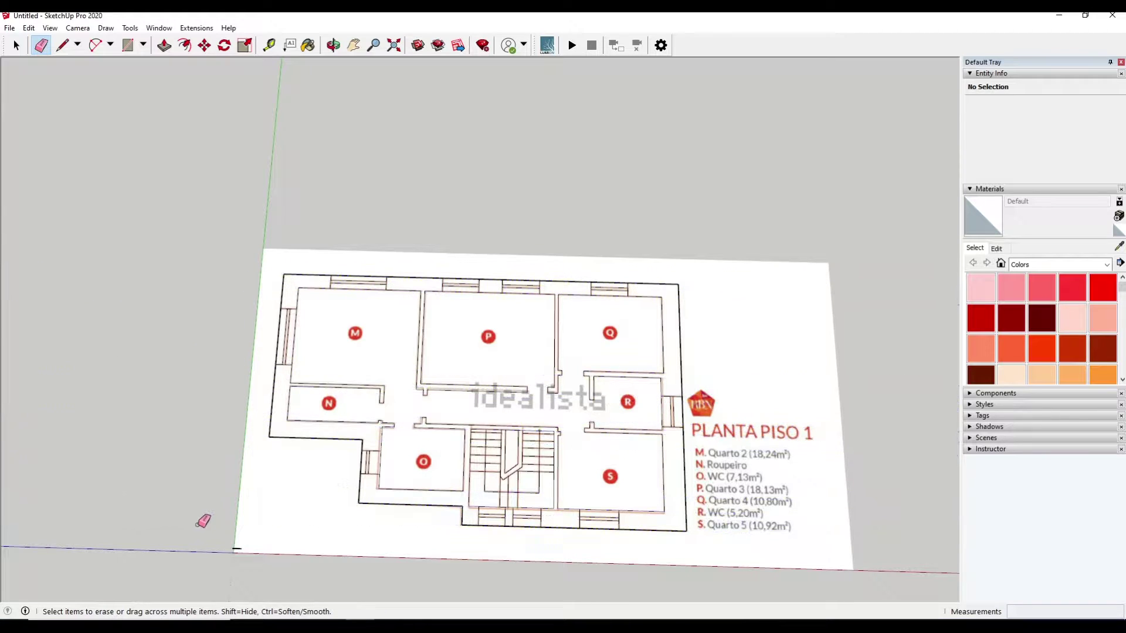
Switch the face style to Shaded
{"action": "middle_click_drag", "start_coordinate": [667, 290], "coordinate": [548, 266]}
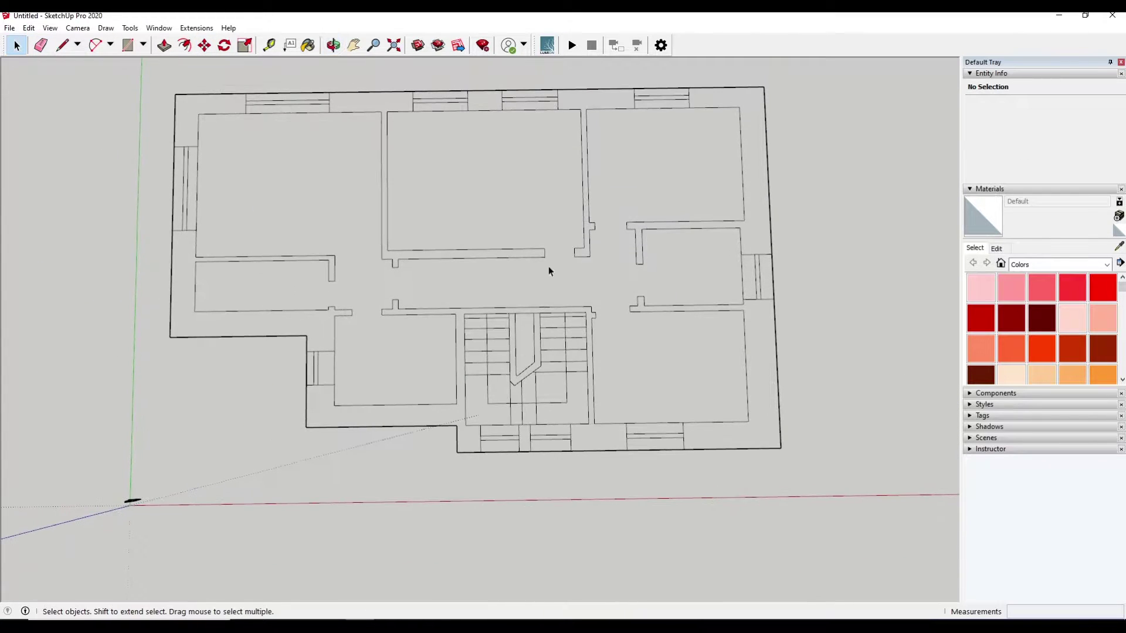
{"action": "left_click", "coordinate": [50, 29]}
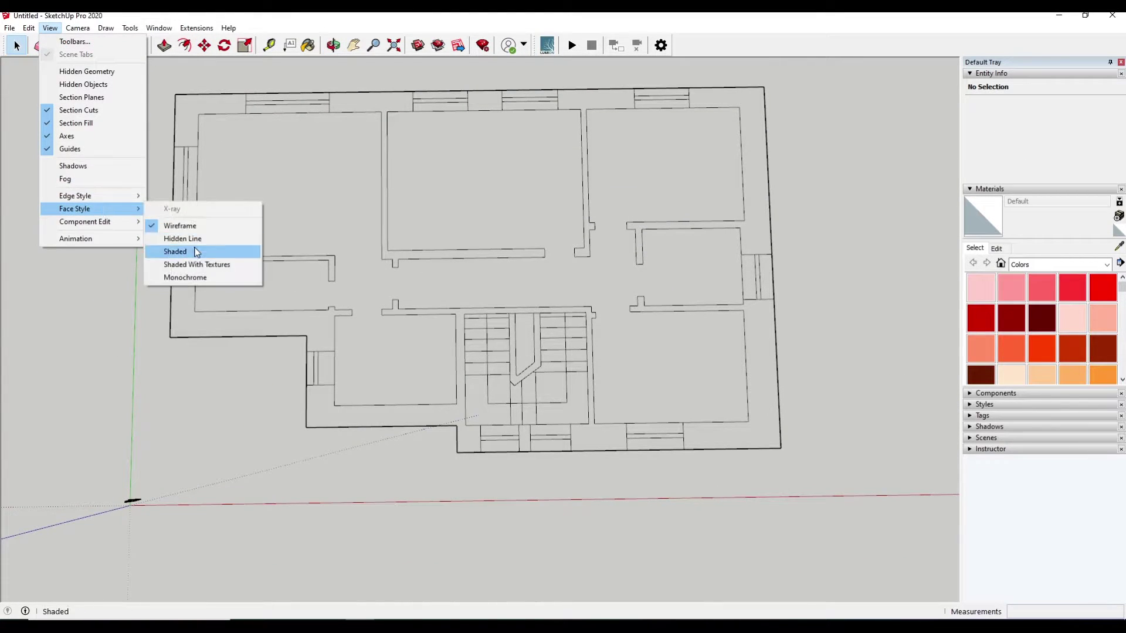
{"action": "left_click", "coordinate": [182, 251]}
{"action": "scroll", "coordinate": [287, 242], "scroll_direction": "up", "scroll_amount": 2}
{"action": "scroll", "coordinate": [367, 211], "scroll_direction": "down", "scroll_amount": 2}
Box-select the whole traced plan and make it a component
{"action": "left_click_drag", "start_coordinate": [146, 75], "coordinate": [770, 356]}
{"action": "right_click", "coordinate": [715, 368]}
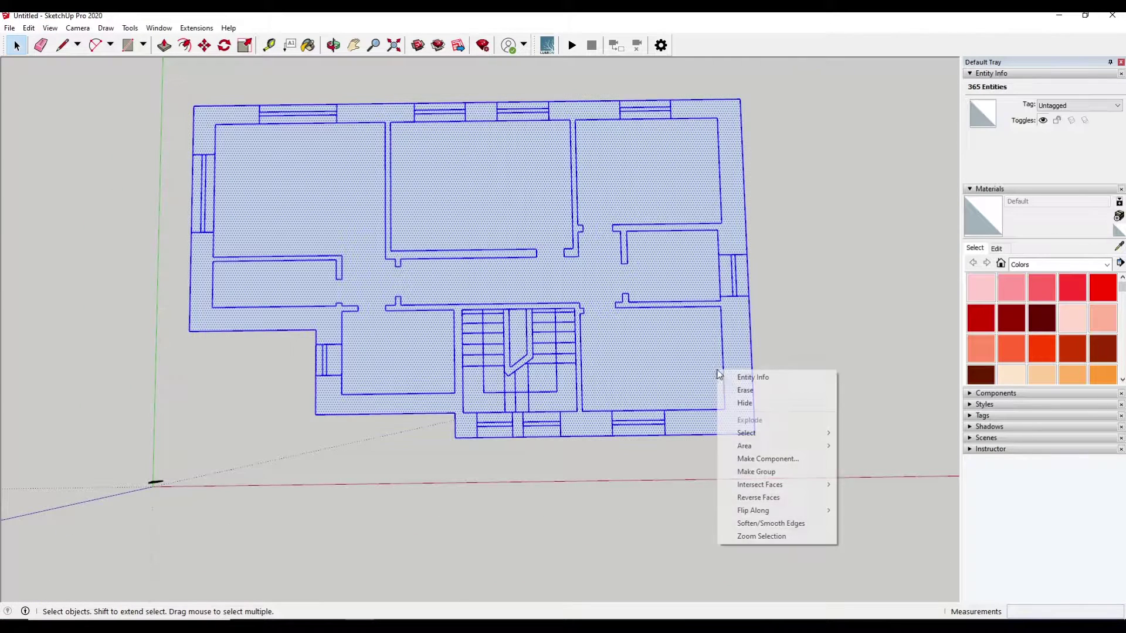
{"action": "left_click", "coordinate": [786, 459]}
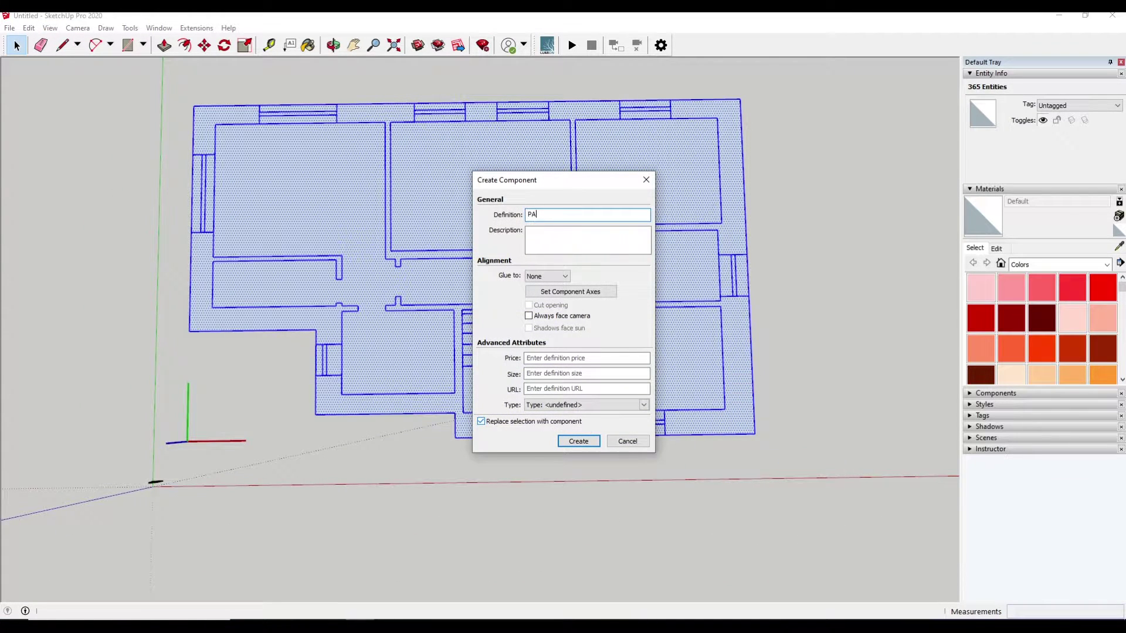
{"action": "left_click", "coordinate": [579, 441]}
{"action": "middle_click_drag", "start_coordinate": [590, 424], "coordinate": [852, 427]}
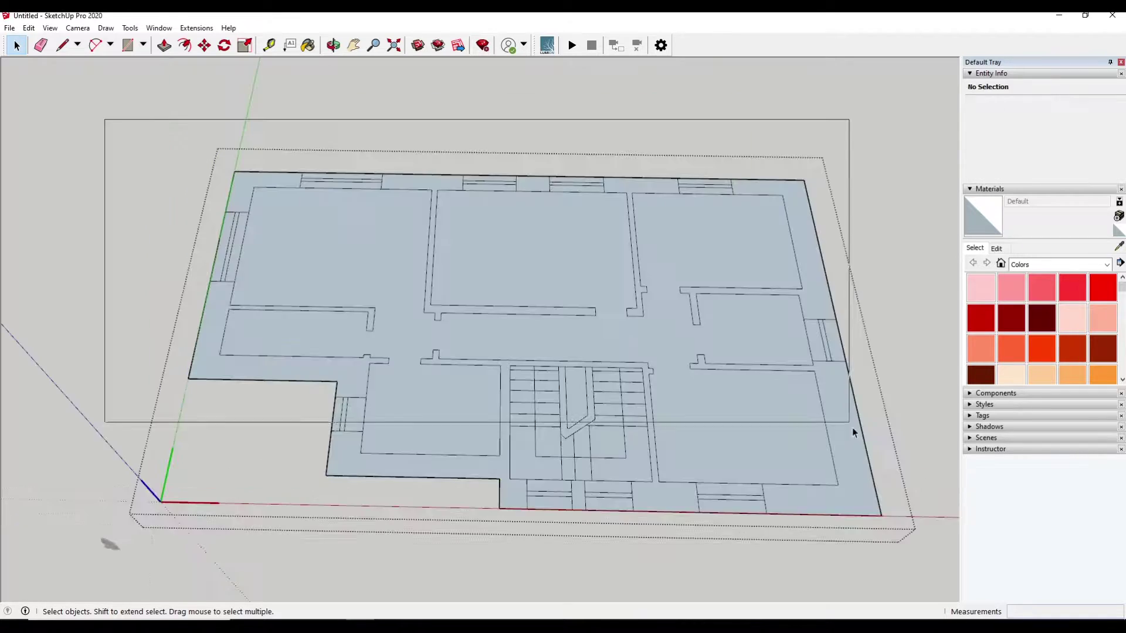
{"action": "right_click", "coordinate": [868, 339]}
Reverse the plan's faces so they show white, then clear the selection
{"action": "left_click", "coordinate": [922, 467]}
{"action": "left_click", "coordinate": [425, 125]}
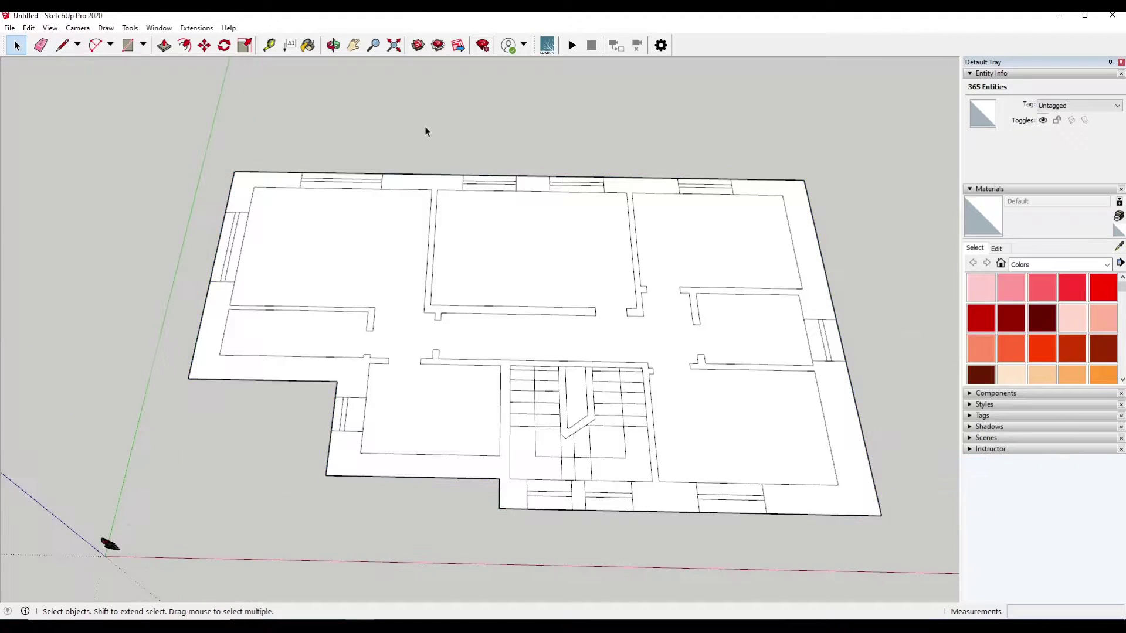
{"action": "scroll", "coordinate": [425, 126], "scroll_direction": "up", "scroll_amount": 3}
{"action": "left_click", "coordinate": [164, 45]}
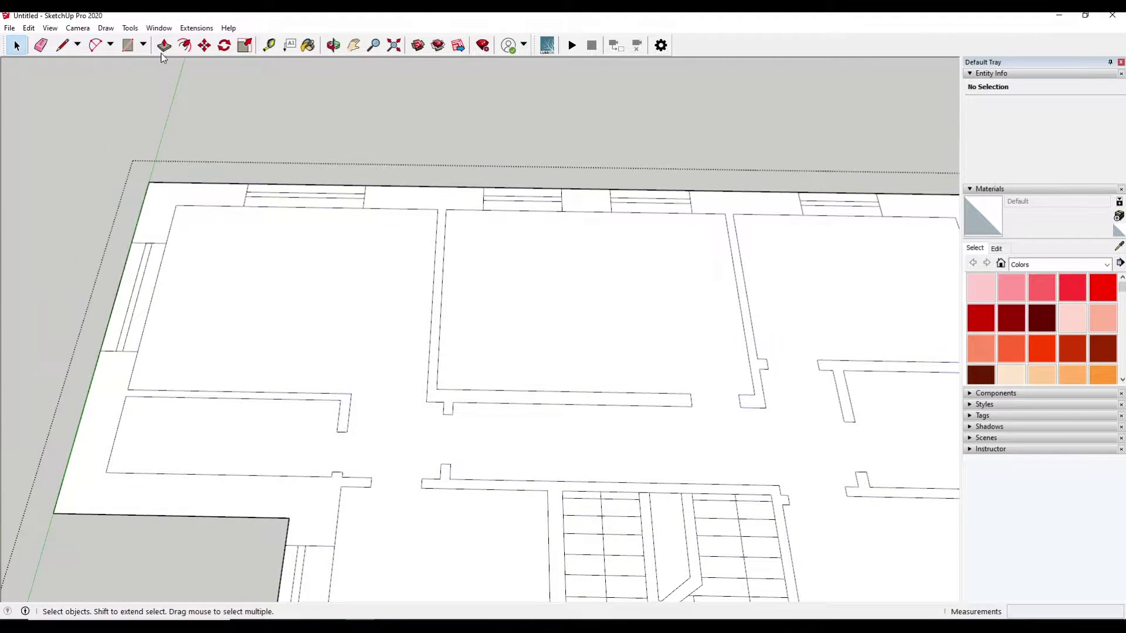
Pull the top wall strip and top-left corner wall up to 300 cm
{"action": "left_click_drag", "start_coordinate": [402, 196], "coordinate": [416, 190]}
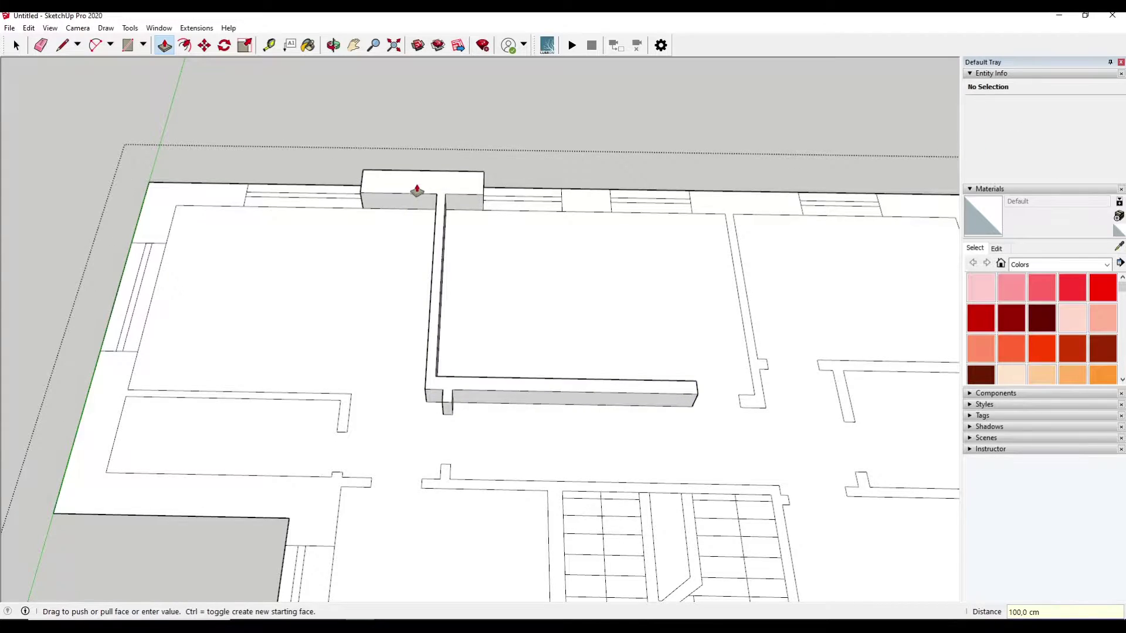
{"action": "scroll", "coordinate": [417, 190], "scroll_direction": "down", "scroll_amount": 3}
{"action": "scroll", "coordinate": [437, 110], "scroll_direction": "up", "scroll_amount": 3}
{"action": "left_click_drag", "start_coordinate": [216, 201], "coordinate": [387, 194]}
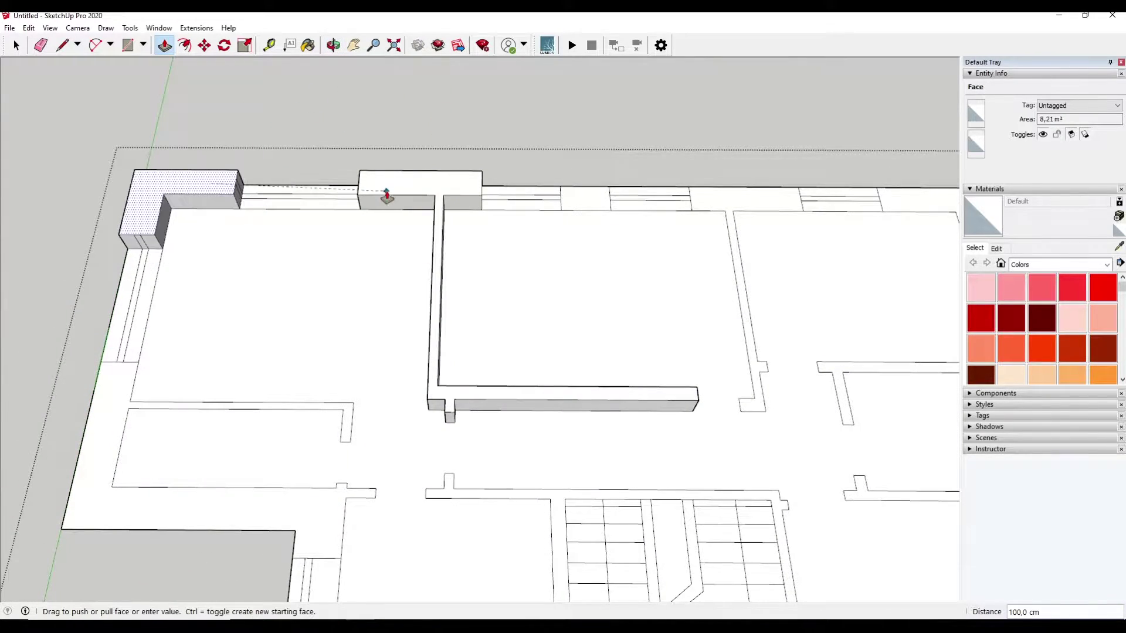
{"action": "left_click_drag", "start_coordinate": [258, 184], "coordinate": [258, 172]}
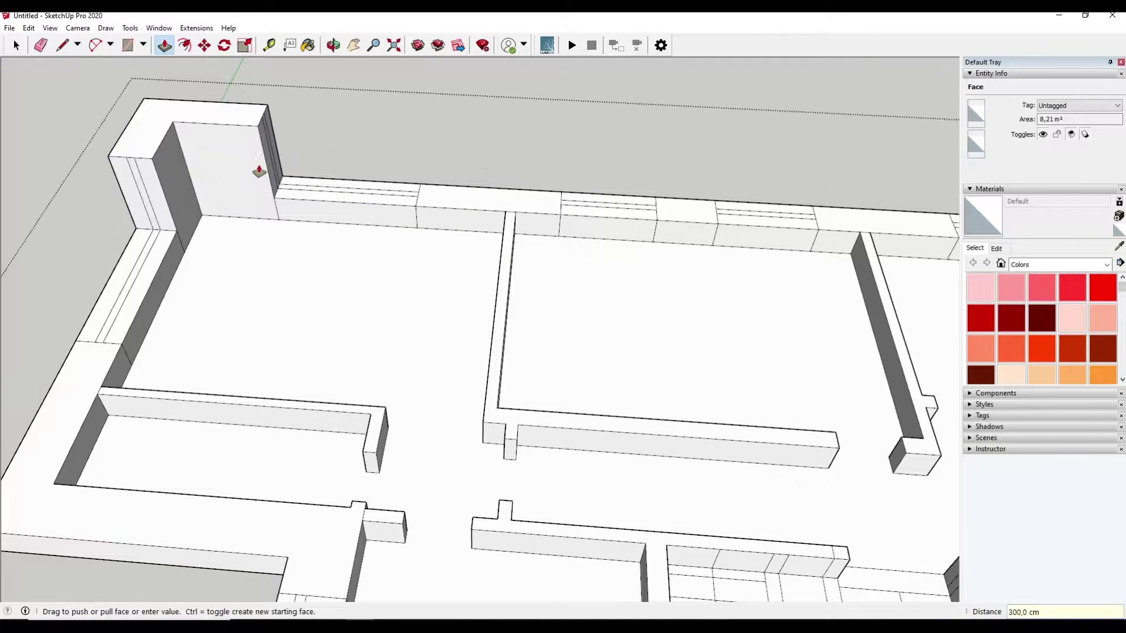
Raise the remaining top wall segments to 300 cm by double-clicking each face
{"action": "double_click", "coordinate": [294, 188]}
{"action": "double_click", "coordinate": [481, 209]}
{"action": "double_click", "coordinate": [599, 214]}
{"action": "double_click", "coordinate": [695, 216]}
{"action": "double_click", "coordinate": [768, 216]}
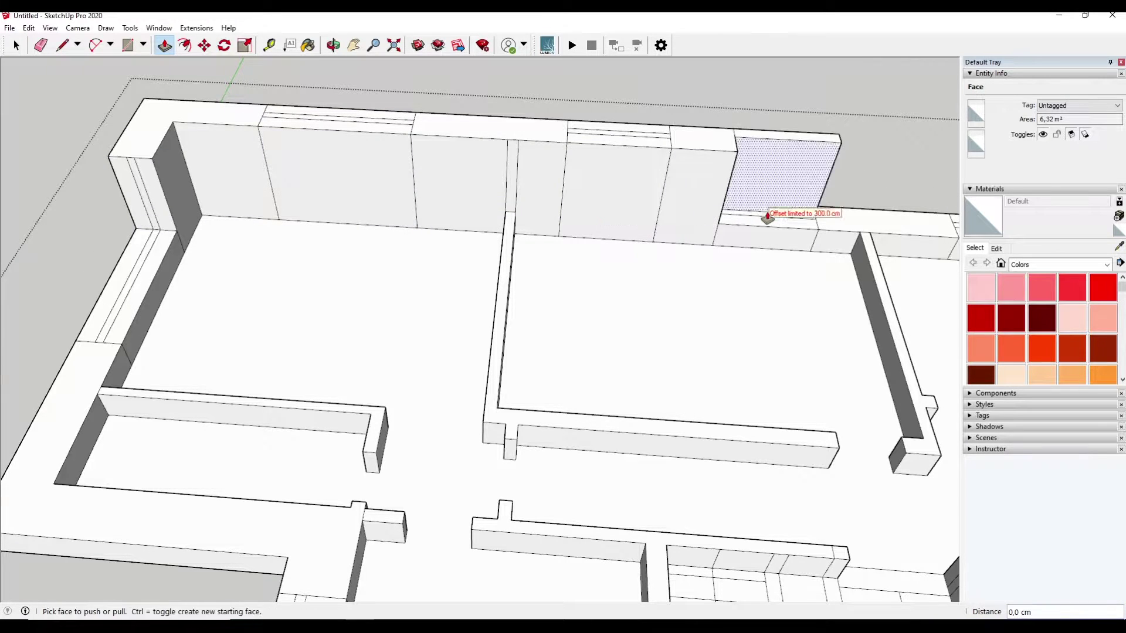
{"action": "middle_click_drag", "start_coordinate": [767, 217], "coordinate": [771, 221]}
{"action": "scroll", "coordinate": [525, 211], "scroll_direction": "up", "scroll_amount": 3}
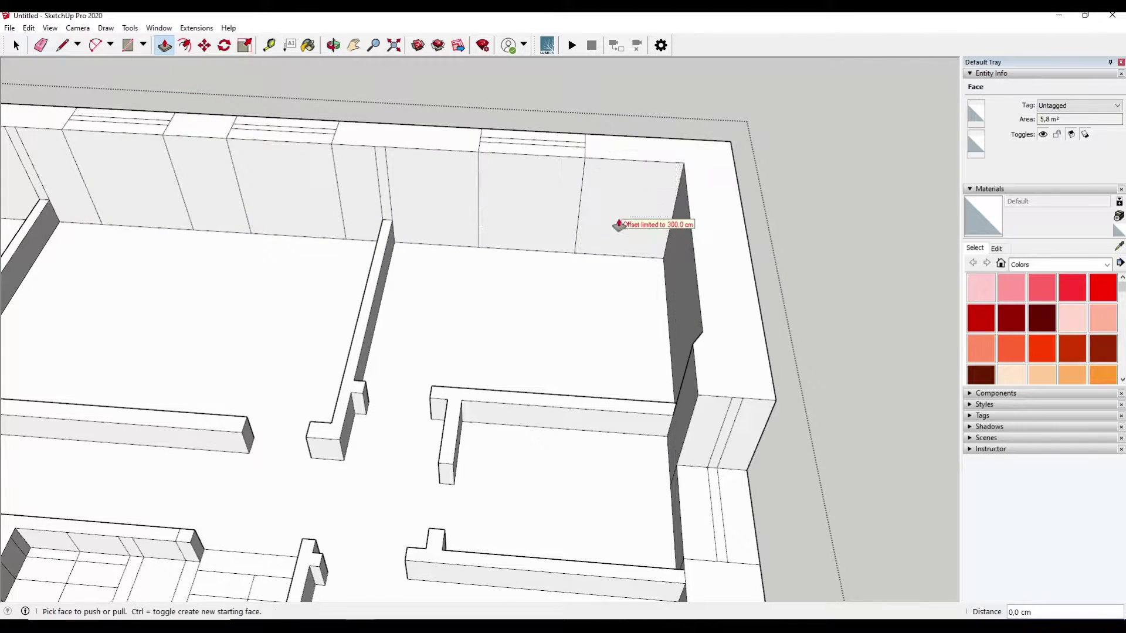
Raise the lower-right wall segment to 300 cm as well
{"action": "double_click", "coordinate": [717, 496]}
{"action": "mouse_move", "coordinate": [717, 496]}
{"action": "middle_mouse_down"}
{"action": "mouse_move", "coordinate": [685, 285]}
{"action": "mouse_move", "coordinate": [700, 411]}
{"action": "middle_mouse_up"}
{"action": "scroll", "coordinate": [564, 354], "scroll_direction": "up", "scroll_amount": 3}
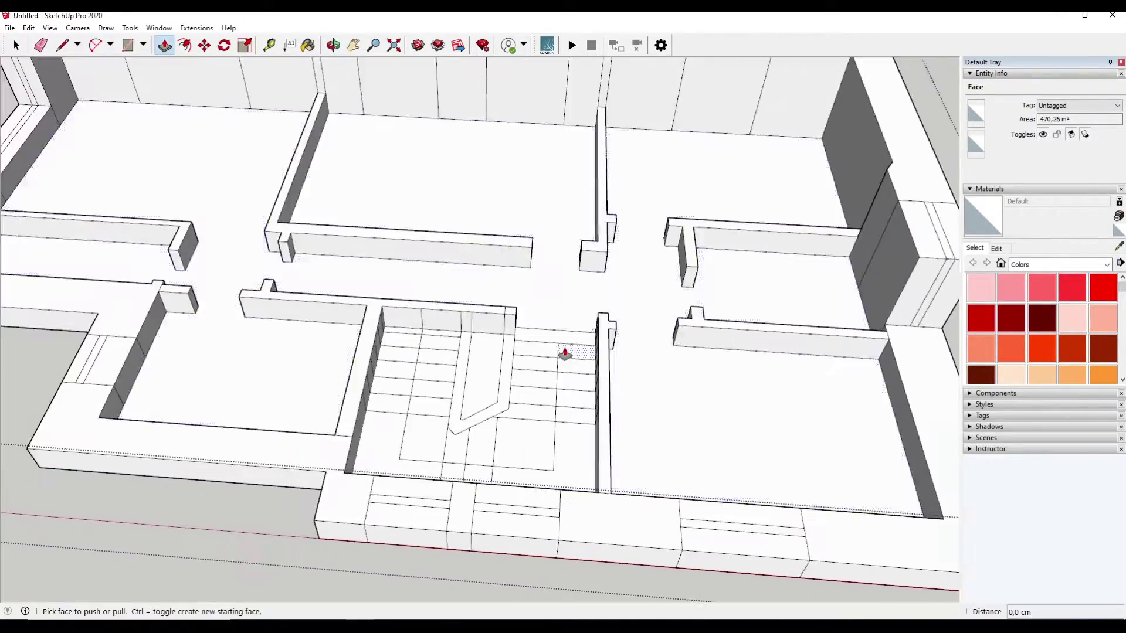
{"action": "scroll", "coordinate": [565, 354], "scroll_direction": "down", "scroll_amount": 5}
{"action": "scroll", "coordinate": [230, 230], "scroll_direction": "down", "scroll_amount": 1}
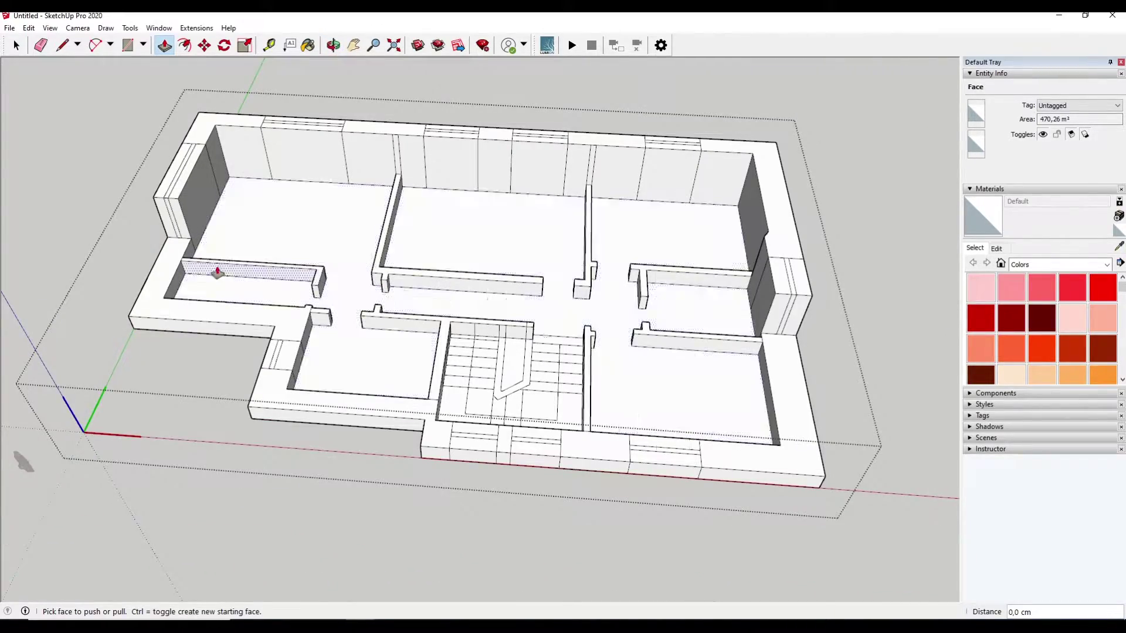
{"action": "scroll", "coordinate": [218, 269], "scroll_direction": "up", "scroll_amount": 5}
Measure a guide from the wall's top edge and start drawing window lines across it
{"action": "key", "text": "t"}
{"action": "left_click", "coordinate": [370, 211]}
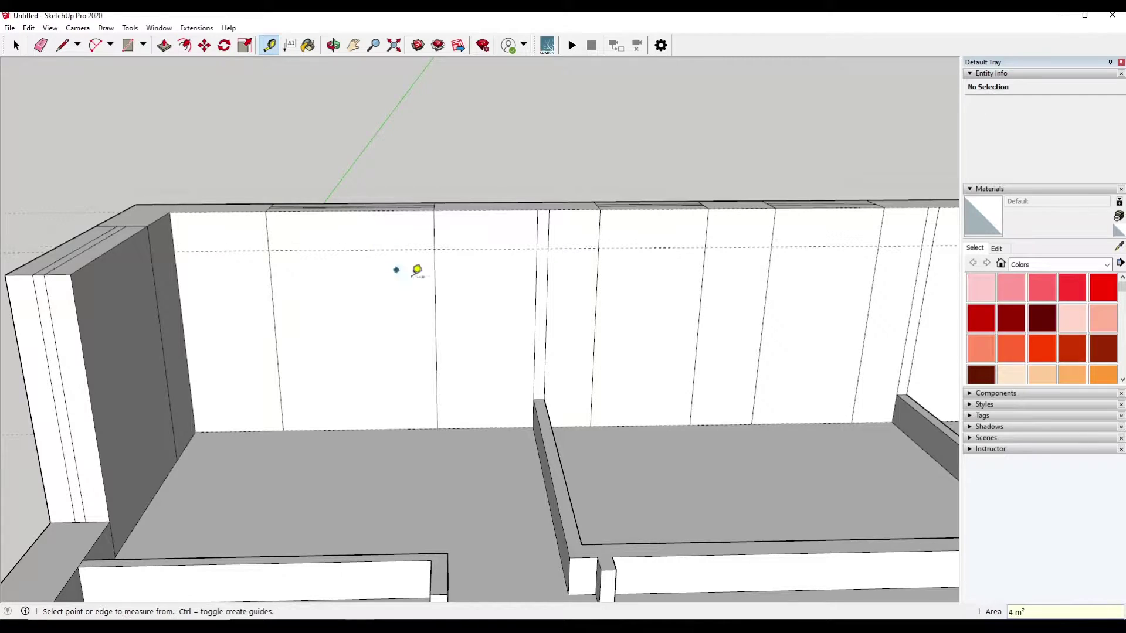
{"action": "key", "text": "l"}
{"action": "left_click", "coordinate": [270, 251]}
{"action": "middle_click_drag", "start_coordinate": [270, 250], "coordinate": [459, 214]}
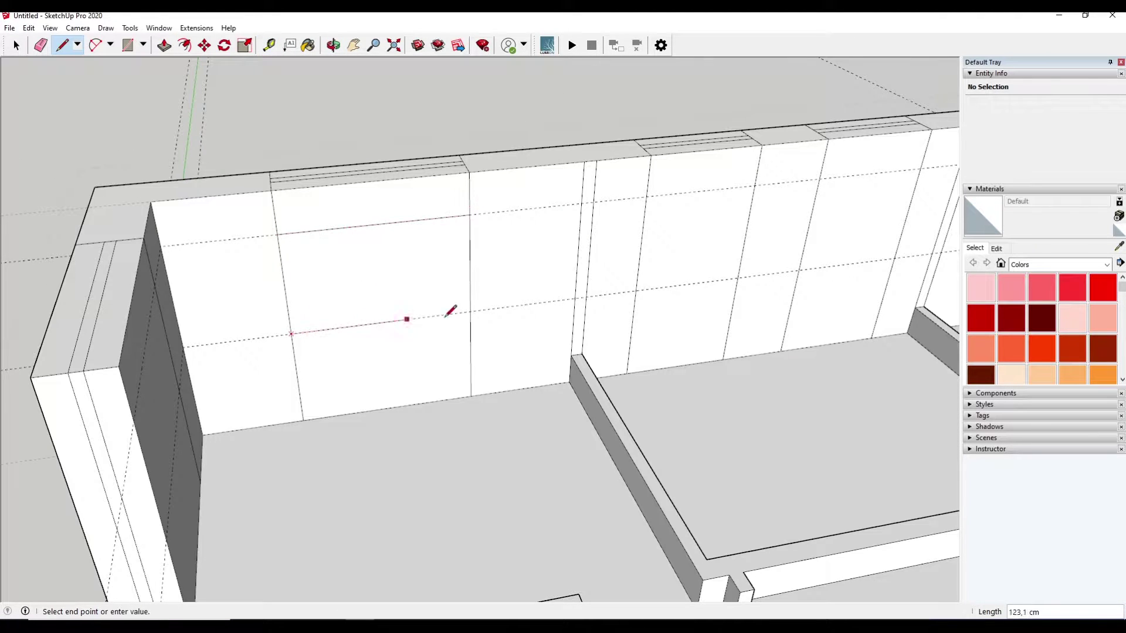
{"action": "left_click", "coordinate": [451, 311]}
Draw further window outline lines on the surrounding walls
{"action": "middle_click_drag", "start_coordinate": [450, 311], "coordinate": [476, 237]}
{"action": "left_click", "coordinate": [477, 329]}
{"action": "middle_click_drag", "start_coordinate": [476, 328], "coordinate": [464, 273]}
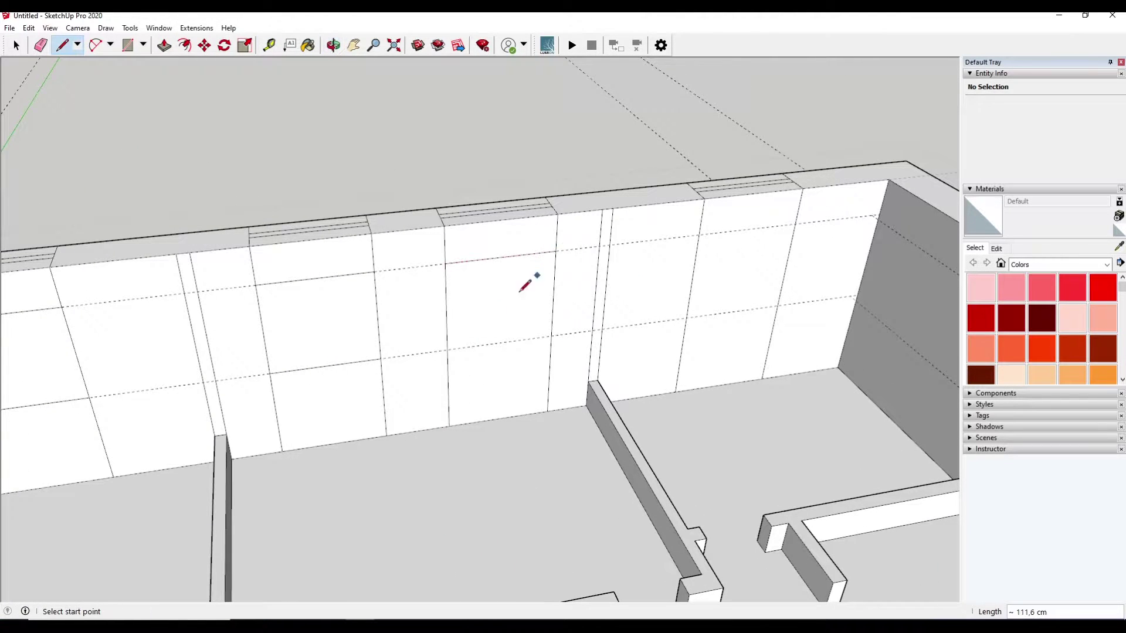
{"action": "left_click", "coordinate": [778, 305]}
{"action": "middle_click_drag", "start_coordinate": [778, 304], "coordinate": [749, 259]}
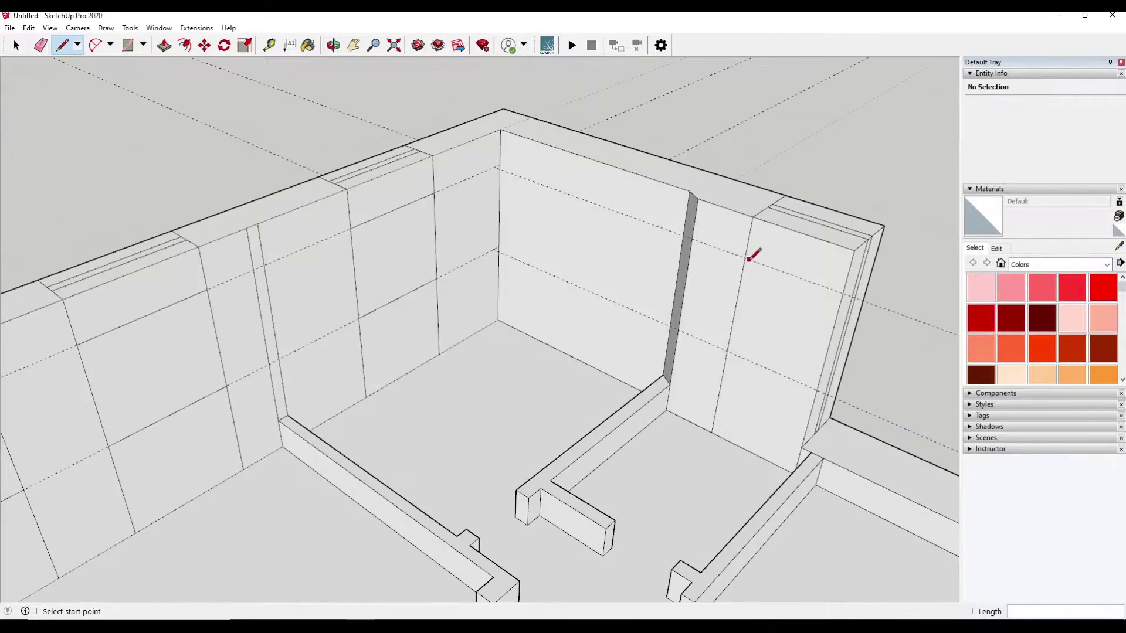
{"action": "middle_click_drag", "start_coordinate": [232, 344], "coordinate": [221, 181]}
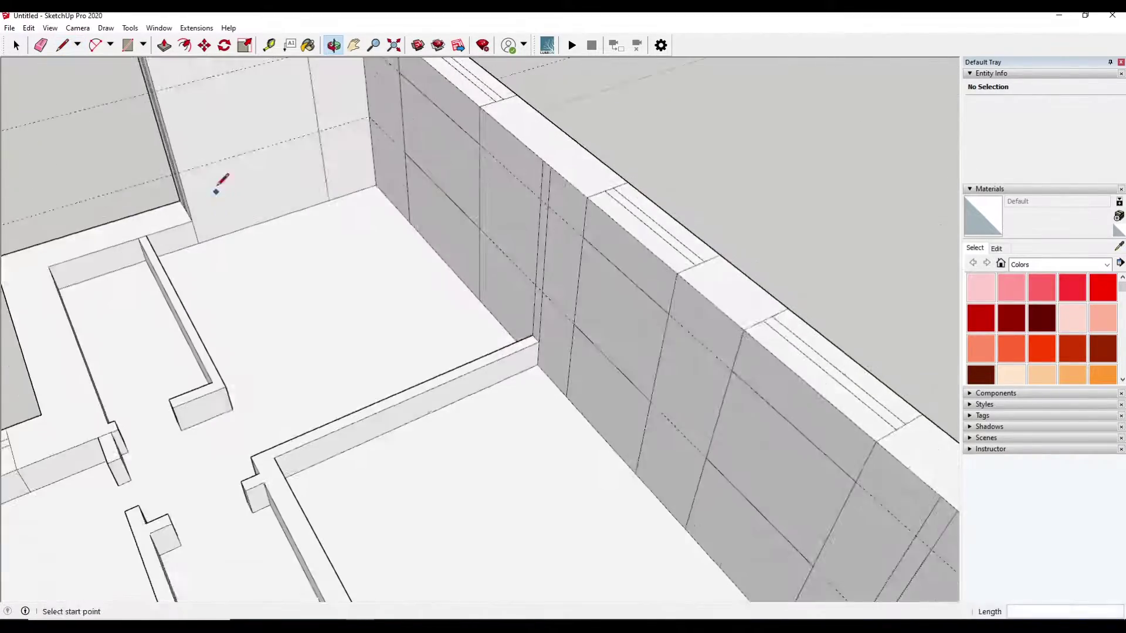
{"action": "left_click", "coordinate": [265, 263]}
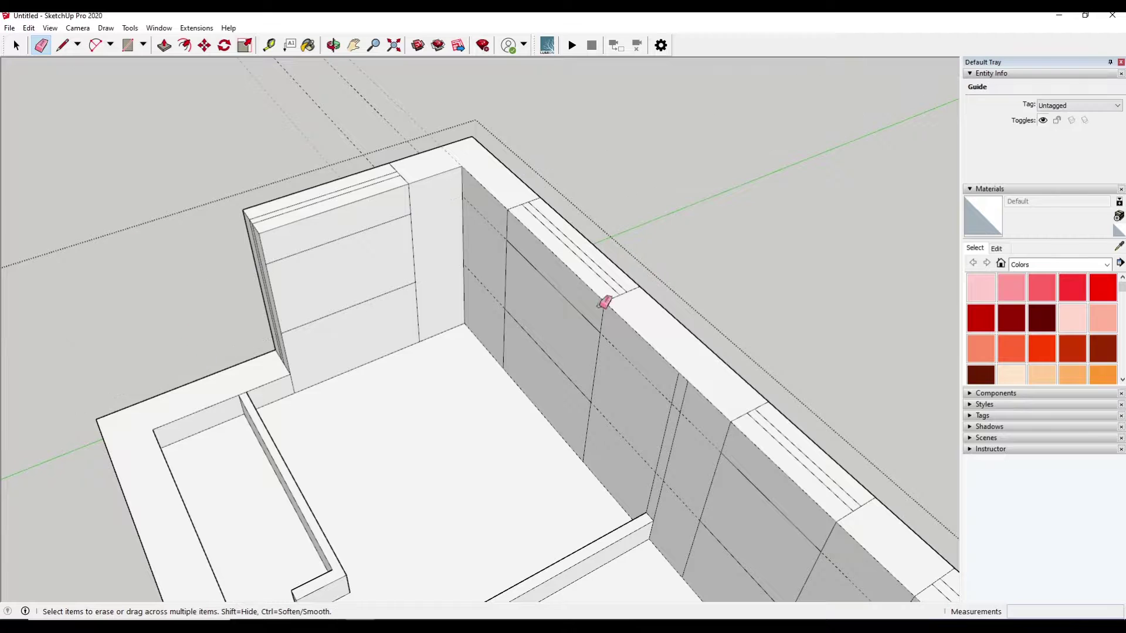
Erase the stray edges below the windows and check the partitions from other sides
{"action": "mouse_move", "coordinate": [605, 302]}
{"action": "middle_mouse_down"}
{"action": "mouse_move", "coordinate": [744, 231]}
{"action": "mouse_move", "coordinate": [438, 153]}
{"action": "mouse_move", "coordinate": [450, 129]}
{"action": "middle_mouse_up"}
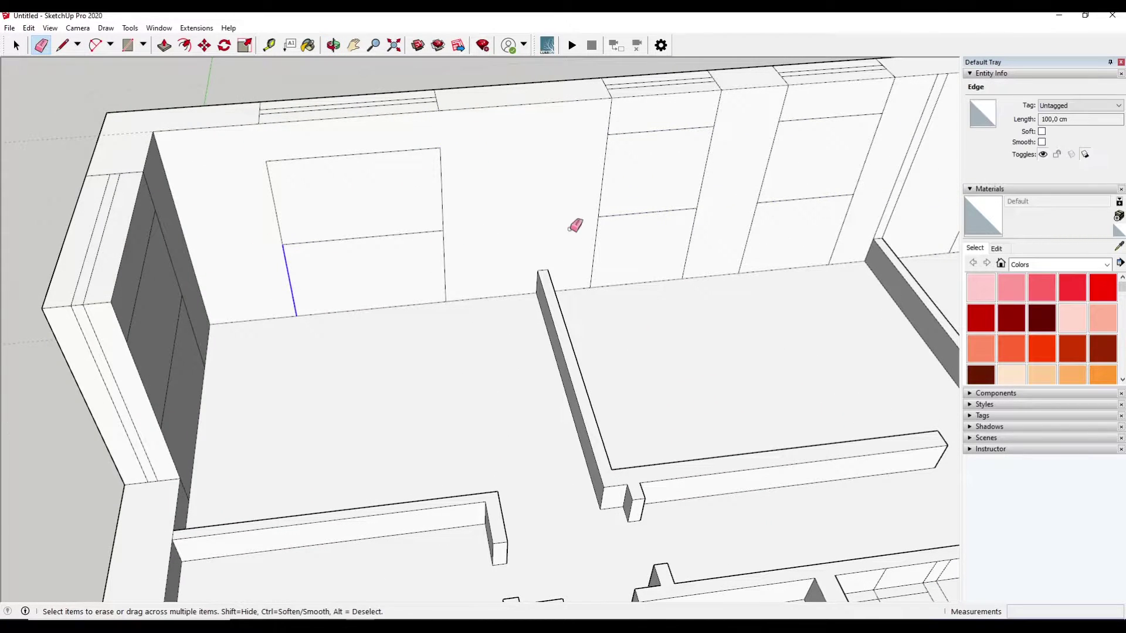
{"action": "left_click_drag", "start_coordinate": [704, 226], "coordinate": [861, 102]}
{"action": "middle_click_drag", "start_coordinate": [438, 134], "coordinate": [182, 238]}
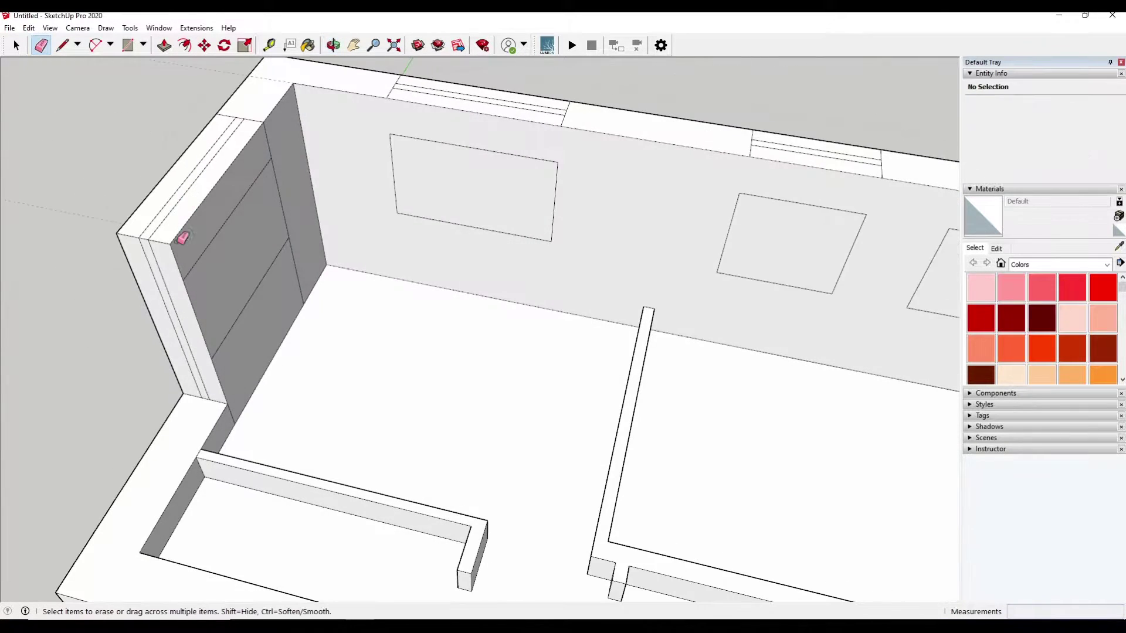
{"action": "mouse_move", "coordinate": [822, 216]}
{"action": "middle_mouse_down"}
{"action": "mouse_move", "coordinate": [530, 228]}
{"action": "mouse_move", "coordinate": [521, 261]}
{"action": "middle_mouse_up"}
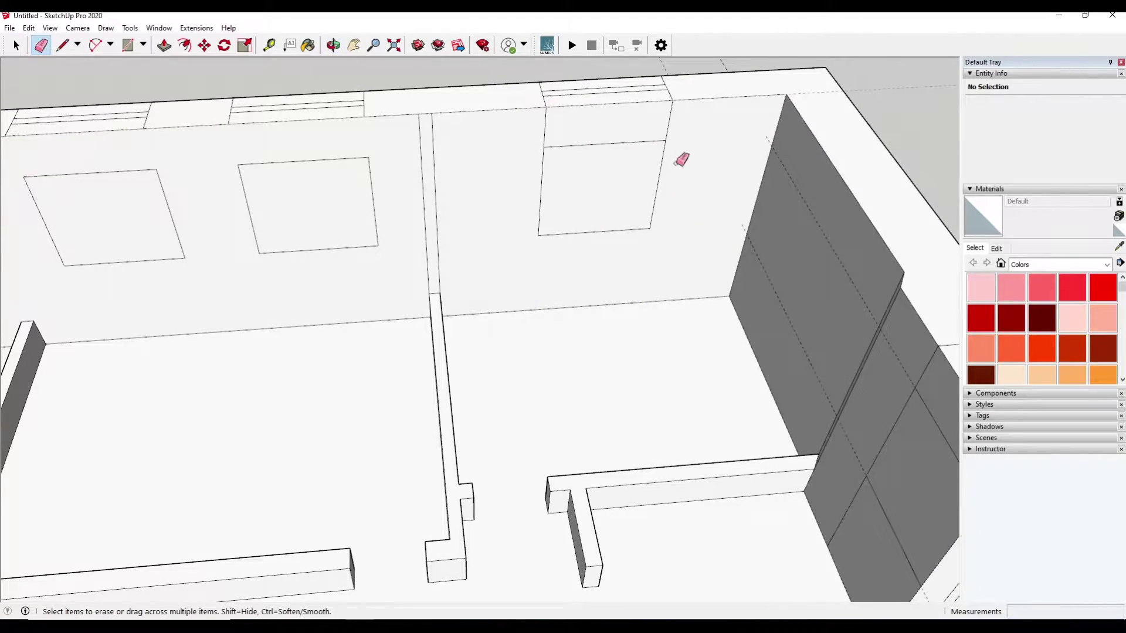
{"action": "mouse_move", "coordinate": [545, 157]}
{"action": "middle_mouse_down"}
{"action": "mouse_move", "coordinate": [778, 276]}
{"action": "mouse_move", "coordinate": [590, 244]}
{"action": "mouse_move", "coordinate": [561, 176]}
{"action": "middle_mouse_up"}
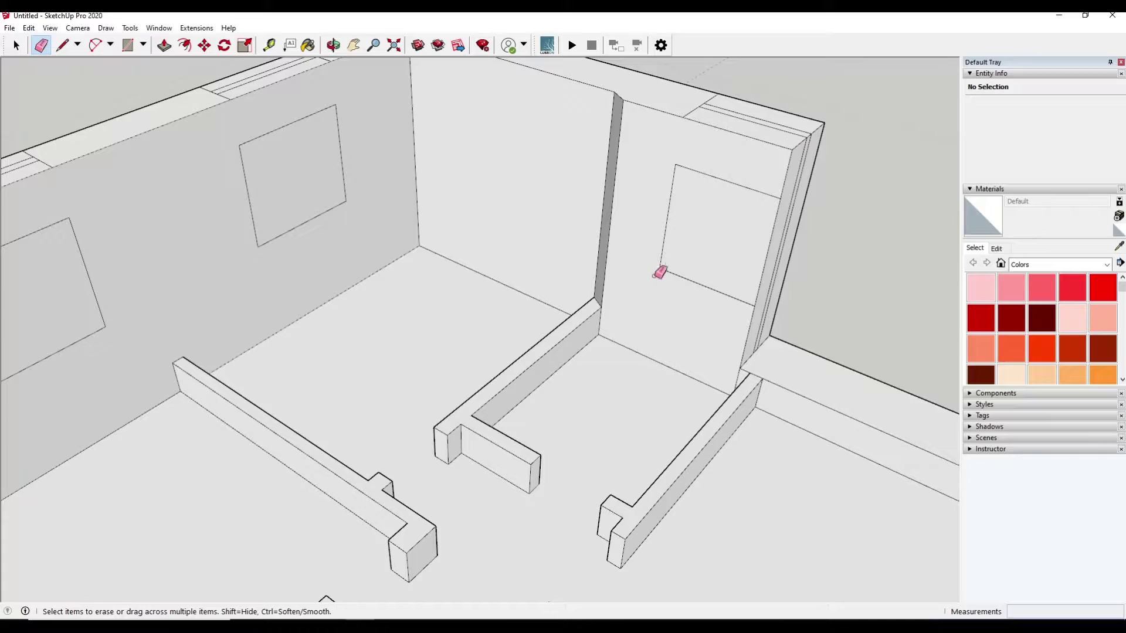
Push the window face into the wall to recess the opening
{"action": "left_click", "coordinate": [164, 47]}
{"action": "left_click", "coordinate": [686, 213]}
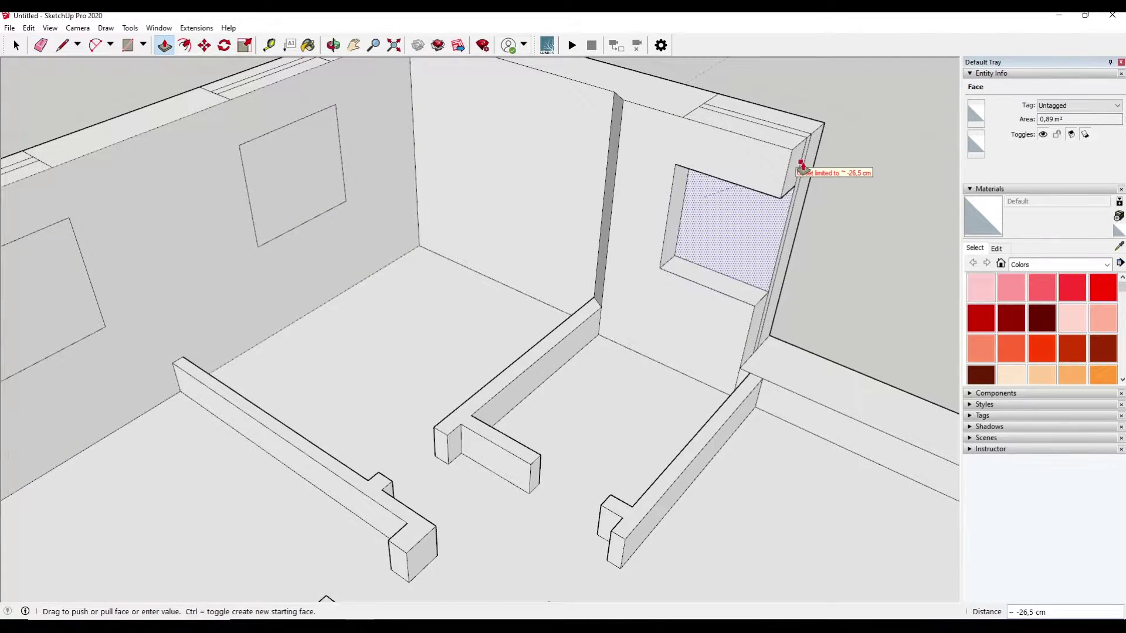
{"action": "left_click", "coordinate": [793, 167]}
{"action": "mouse_move", "coordinate": [453, 195]}
{"action": "middle_mouse_down"}
{"action": "mouse_move", "coordinate": [646, 334]}
{"action": "mouse_move", "coordinate": [305, 228]}
{"action": "middle_mouse_up"}
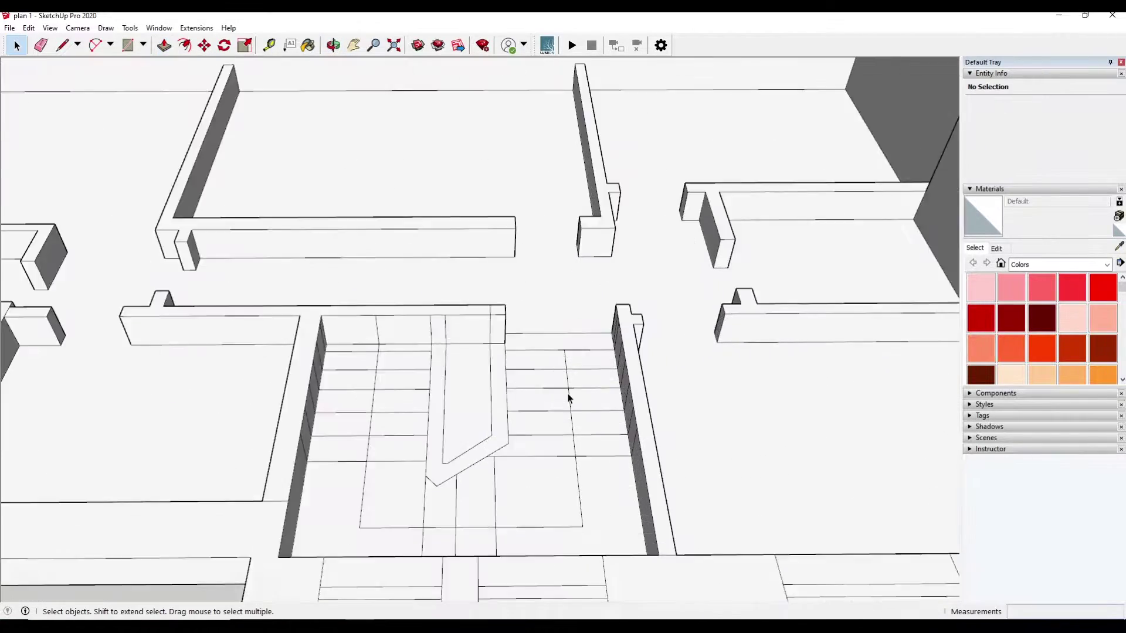
Push the first stairwell floor faces down, double-clicking to repeat the depth
{"action": "left_click", "coordinate": [164, 45]}
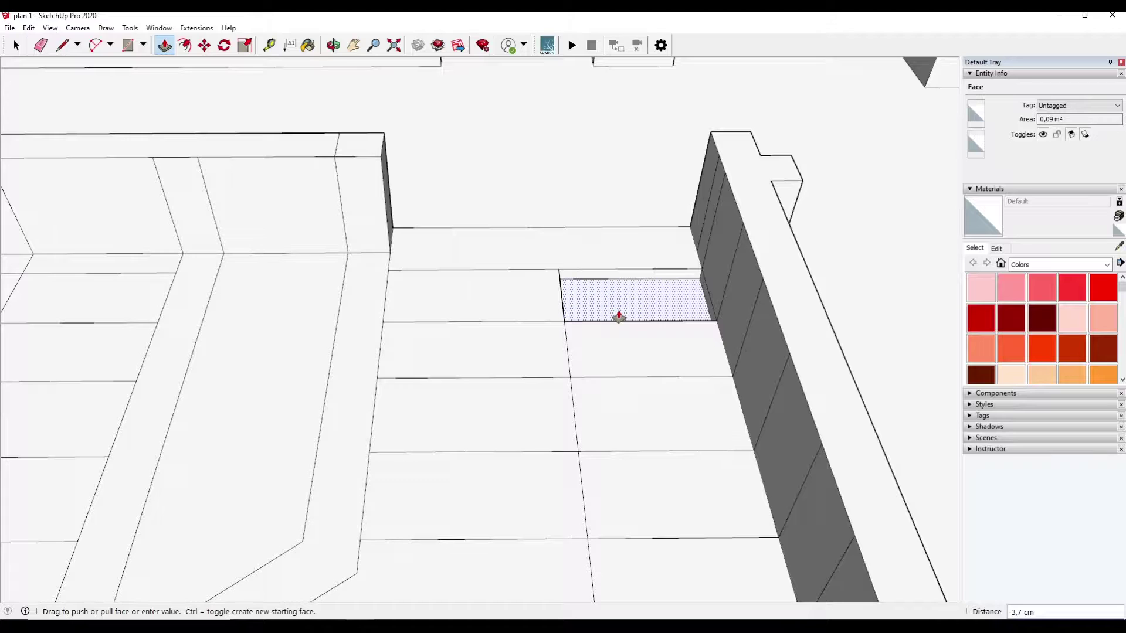
{"action": "key", "text": "Return"}
{"action": "double_click", "coordinate": [572, 329]}
{"action": "left_click", "coordinate": [598, 369]}
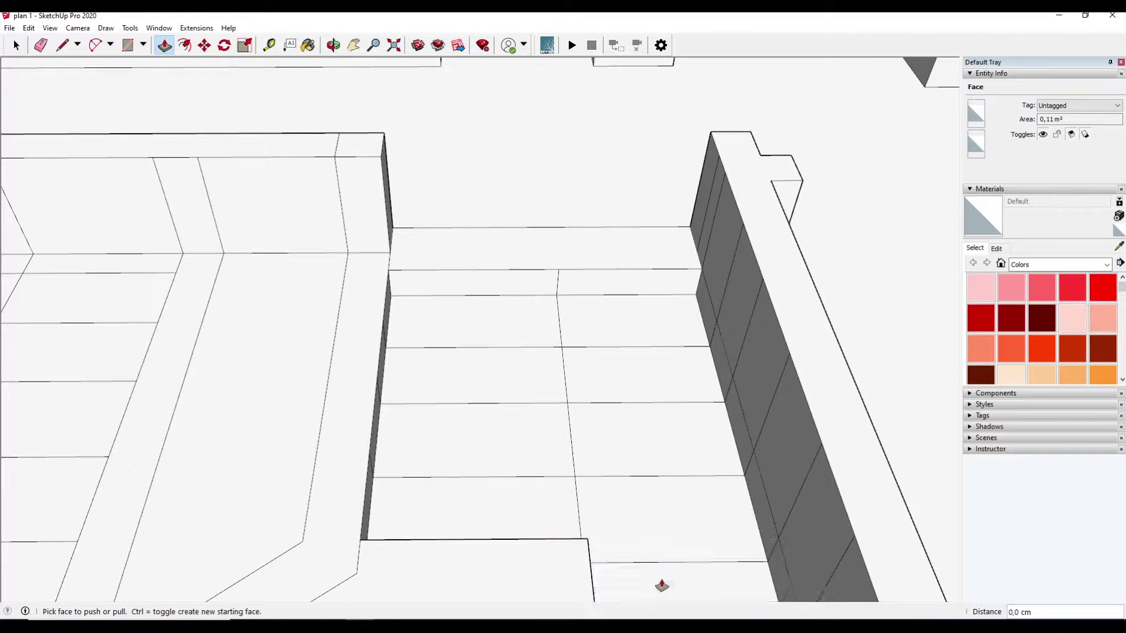
{"action": "middle_click_drag", "start_coordinate": [661, 581], "coordinate": [578, 346]}
{"action": "double_click", "coordinate": [579, 347]}
{"action": "double_click", "coordinate": [628, 445]}
Push further step faces down by the same depth along the stairs
{"action": "middle_click_drag", "start_coordinate": [290, 467], "coordinate": [610, 334]}
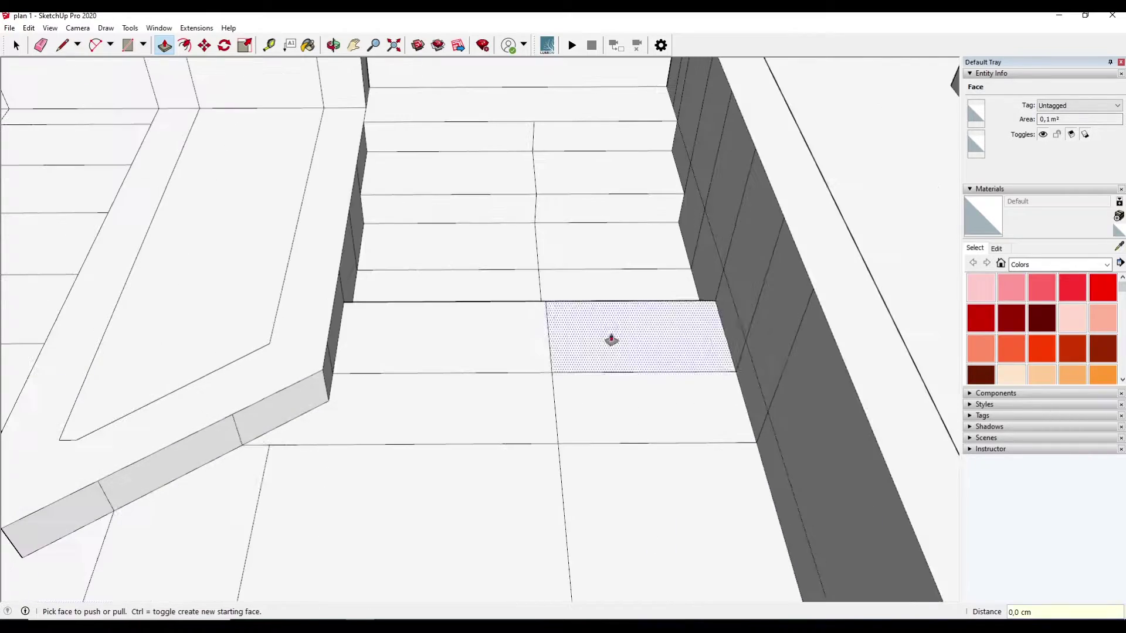
{"action": "double_click", "coordinate": [604, 323]}
{"action": "double_click", "coordinate": [608, 390]}
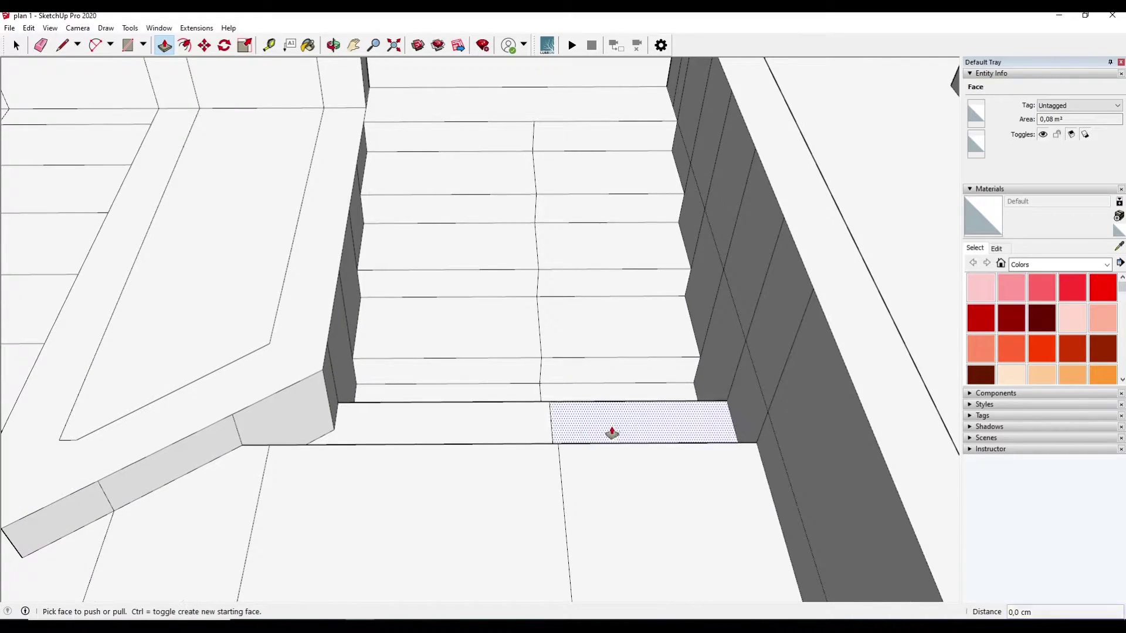
{"action": "double_click", "coordinate": [612, 433]}
{"action": "mouse_move", "coordinate": [612, 433]}
{"action": "middle_mouse_down"}
{"action": "mouse_move", "coordinate": [576, 535]}
{"action": "mouse_move", "coordinate": [591, 389]}
{"action": "mouse_move", "coordinate": [611, 392]}
{"action": "middle_mouse_up"}
{"action": "scroll", "coordinate": [640, 413], "scroll_direction": "up", "scroll_amount": 3}
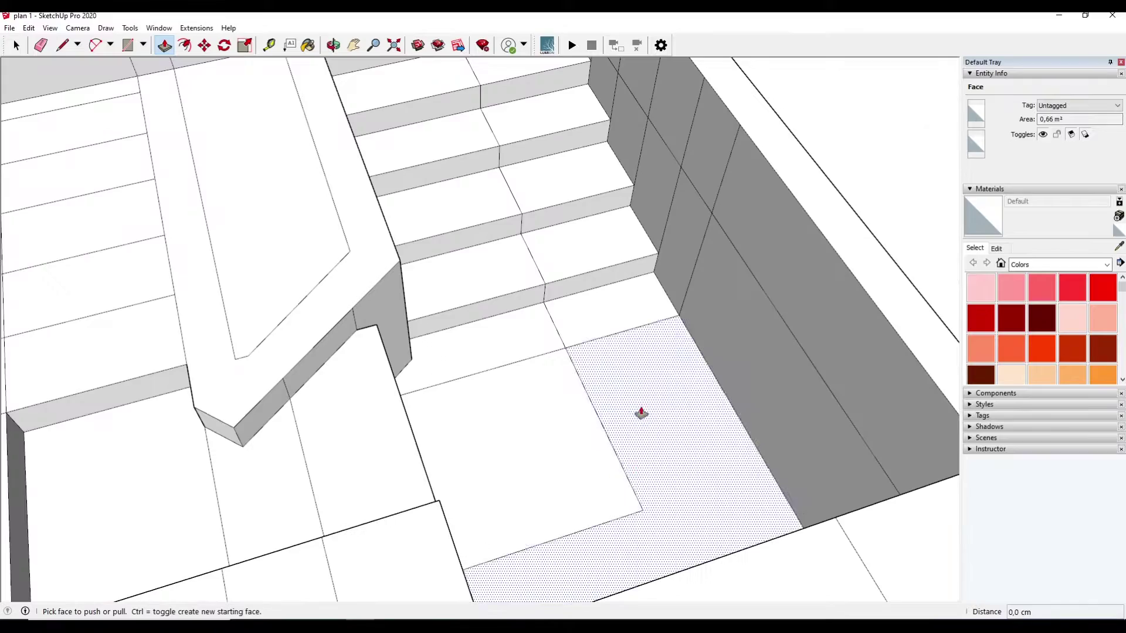
{"action": "left_click", "coordinate": [641, 414]}
{"action": "middle_click_drag", "start_coordinate": [585, 455], "coordinate": [414, 455]}
{"action": "left_click", "coordinate": [218, 415]}
Push the floor face in front of the step down 10 cm
{"action": "left_click", "coordinate": [103, 179]}
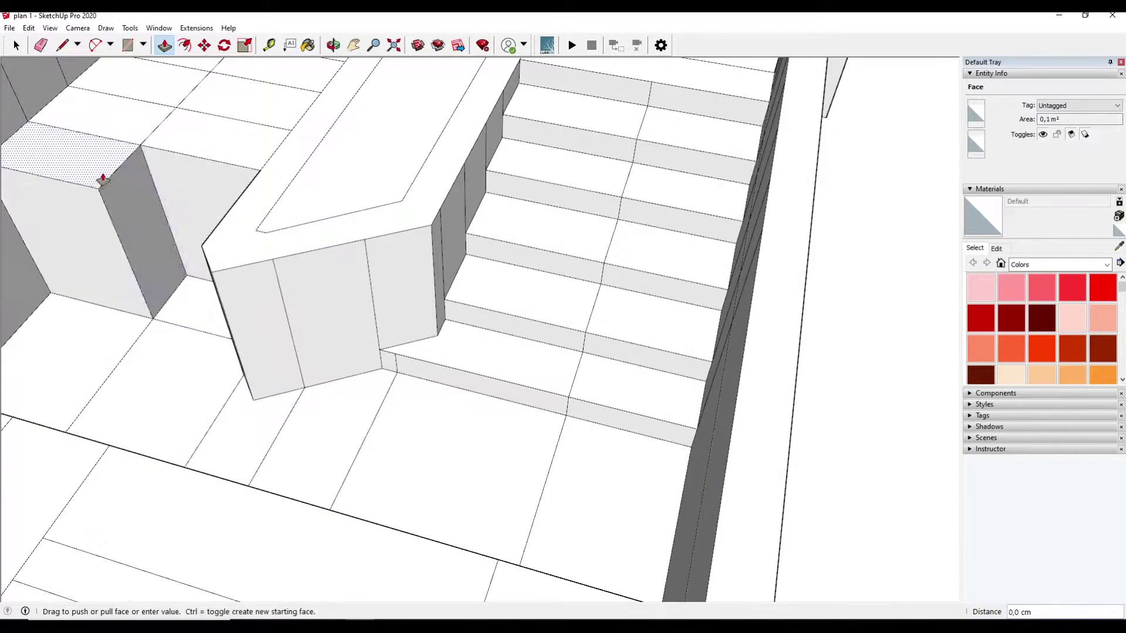
{"action": "mouse_move", "coordinate": [103, 179]}
{"action": "middle_mouse_down"}
{"action": "mouse_move", "coordinate": [523, 196]}
{"action": "mouse_move", "coordinate": [473, 264]}
{"action": "mouse_move", "coordinate": [583, 377]}
{"action": "middle_mouse_up"}
{"action": "scroll", "coordinate": [480, 363], "scroll_direction": "up", "scroll_amount": 3}
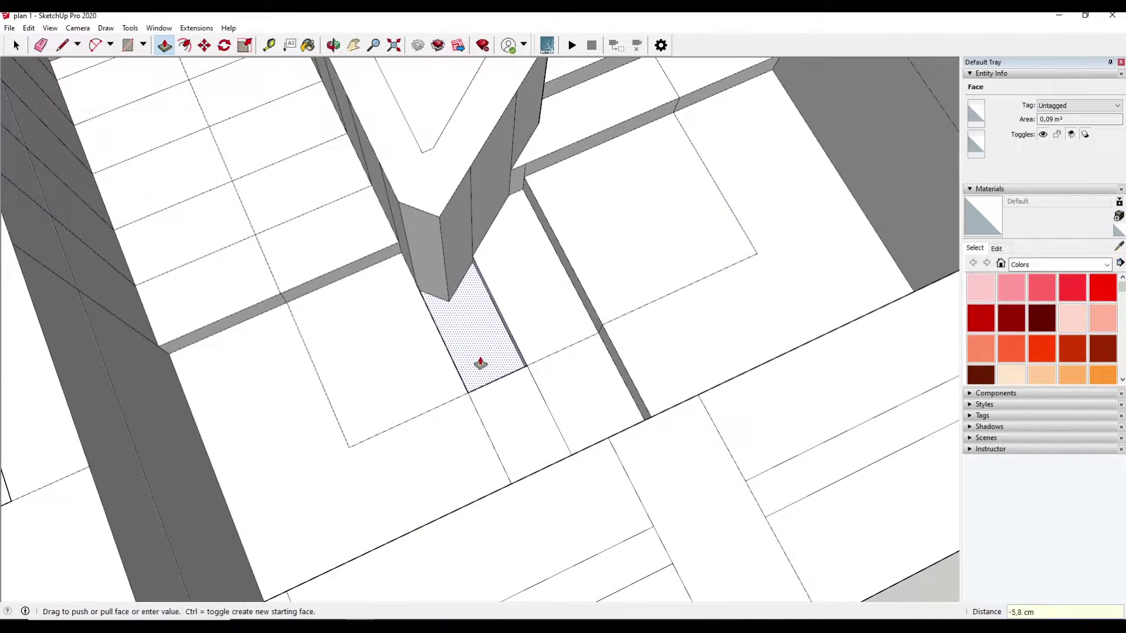
{"action": "left_click", "coordinate": [437, 433]}
{"action": "type", "text": "10"}
{"action": "key", "text": "Return"}
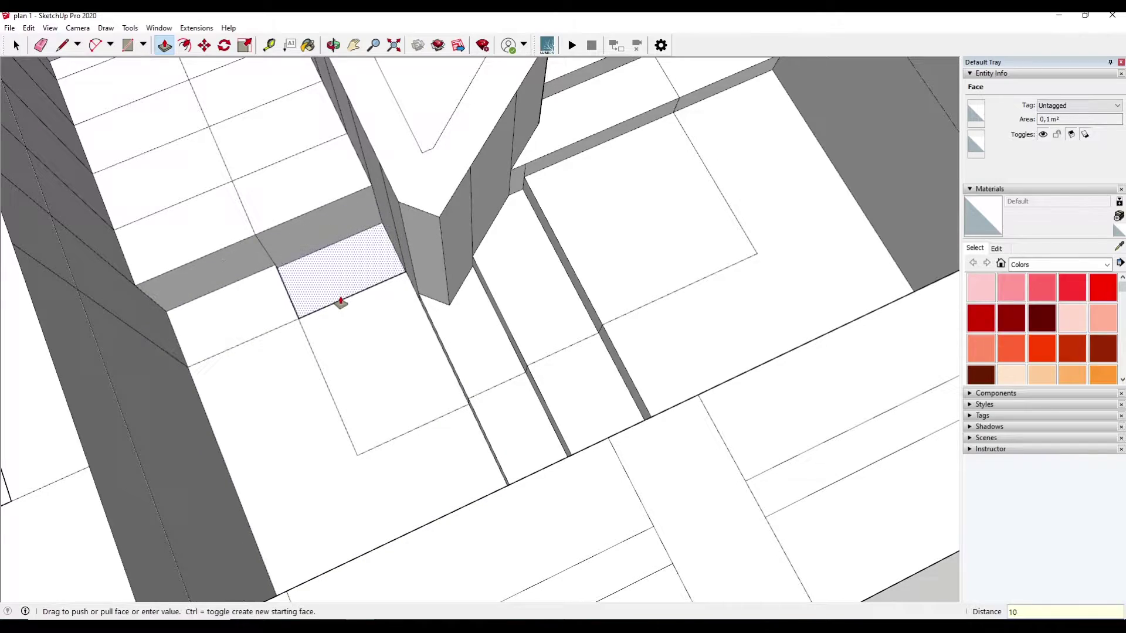
{"action": "left_click", "coordinate": [201, 176]}
Repeat the push on another stair floor face
{"action": "middle_click_drag", "start_coordinate": [201, 176], "coordinate": [472, 194]}
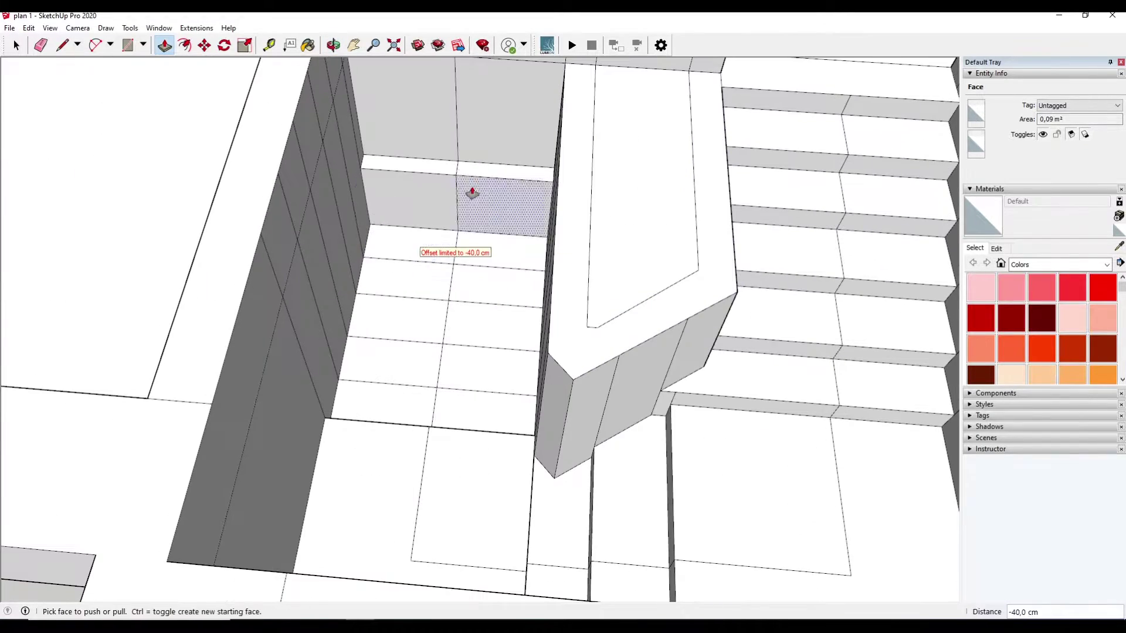
{"action": "mouse_move", "coordinate": [459, 449]}
{"action": "middle_mouse_down"}
{"action": "mouse_move", "coordinate": [477, 357]}
{"action": "mouse_move", "coordinate": [502, 434]}
{"action": "middle_mouse_up"}
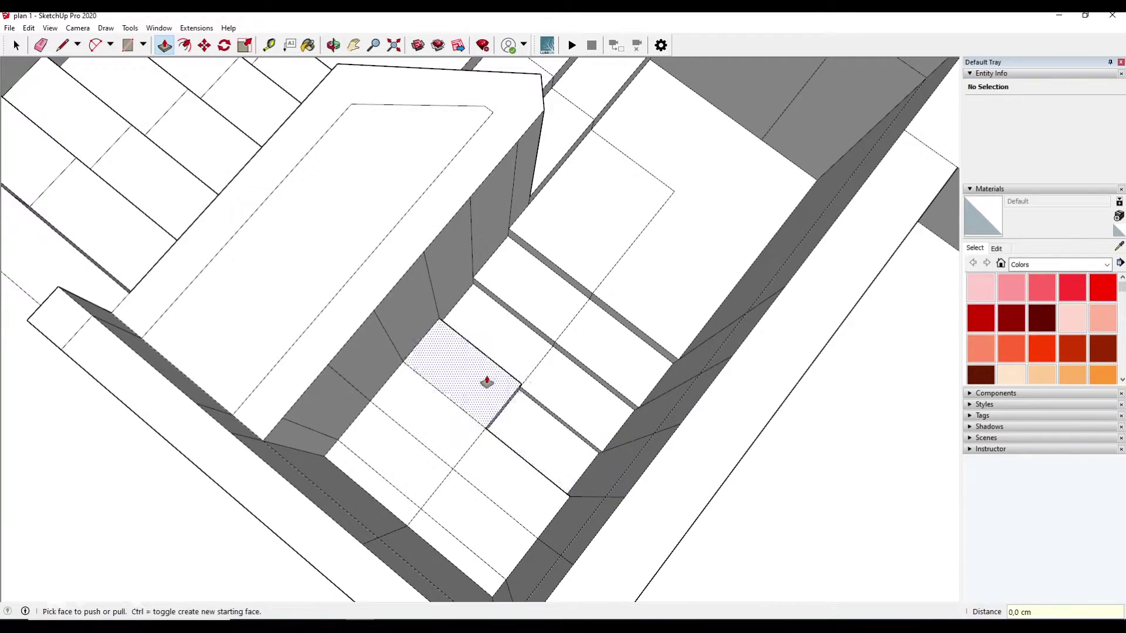
{"action": "double_click", "coordinate": [486, 382]}
{"action": "middle_click_drag", "start_coordinate": [486, 382], "coordinate": [397, 293]}
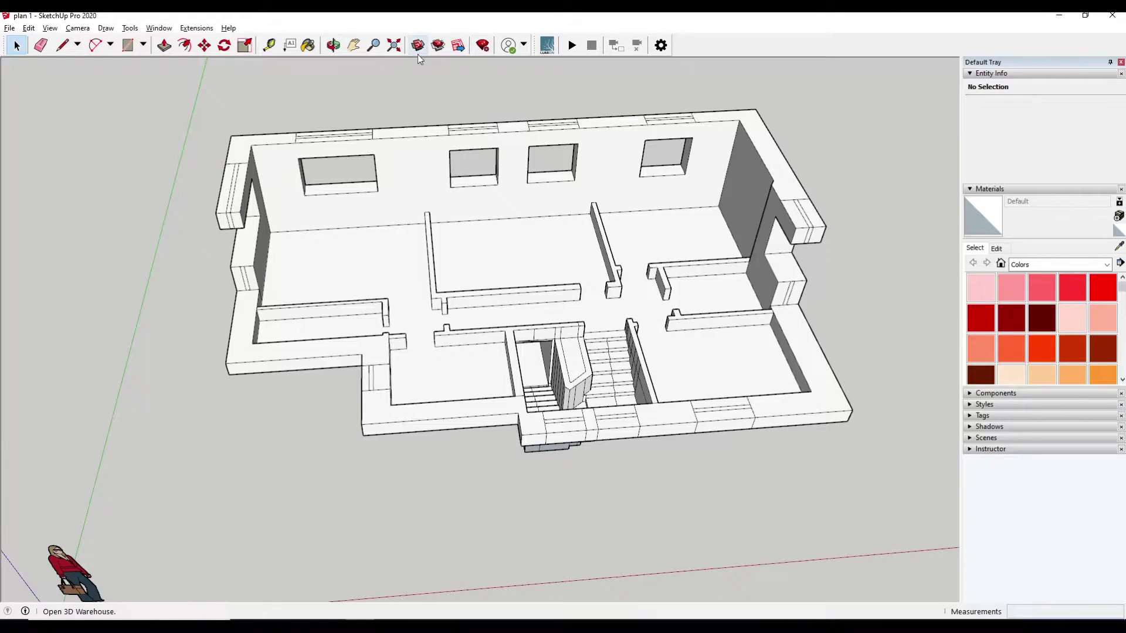
Search 3D Warehouse for 'window' and open the Windows collection
{"action": "left_click", "coordinate": [417, 45]}
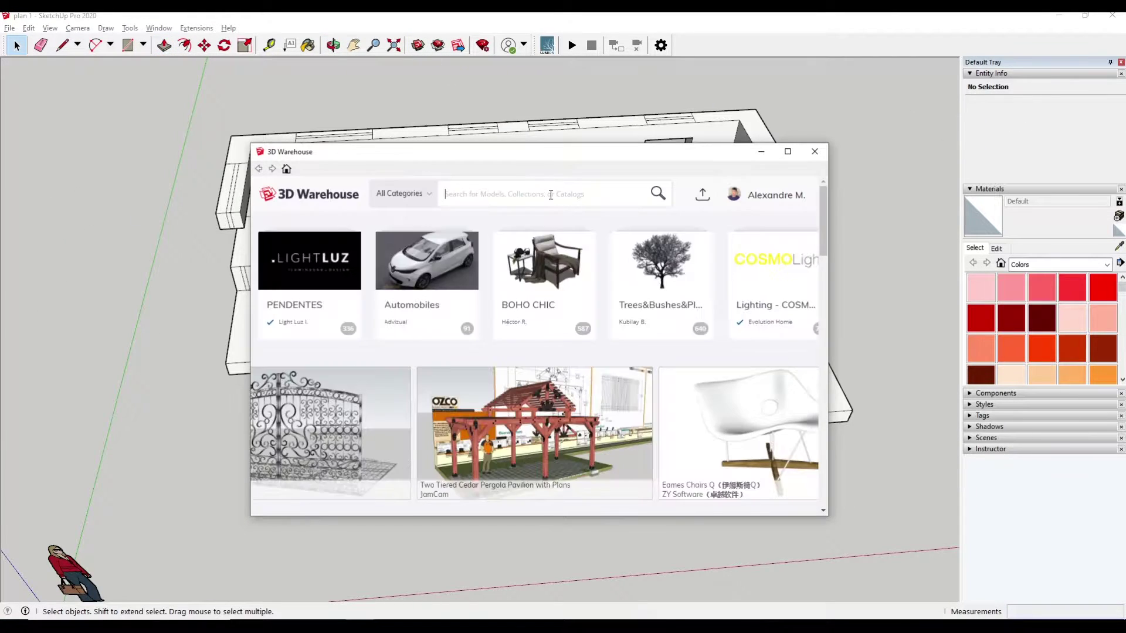
{"action": "type", "text": "window"}
{"action": "key", "text": "Return"}
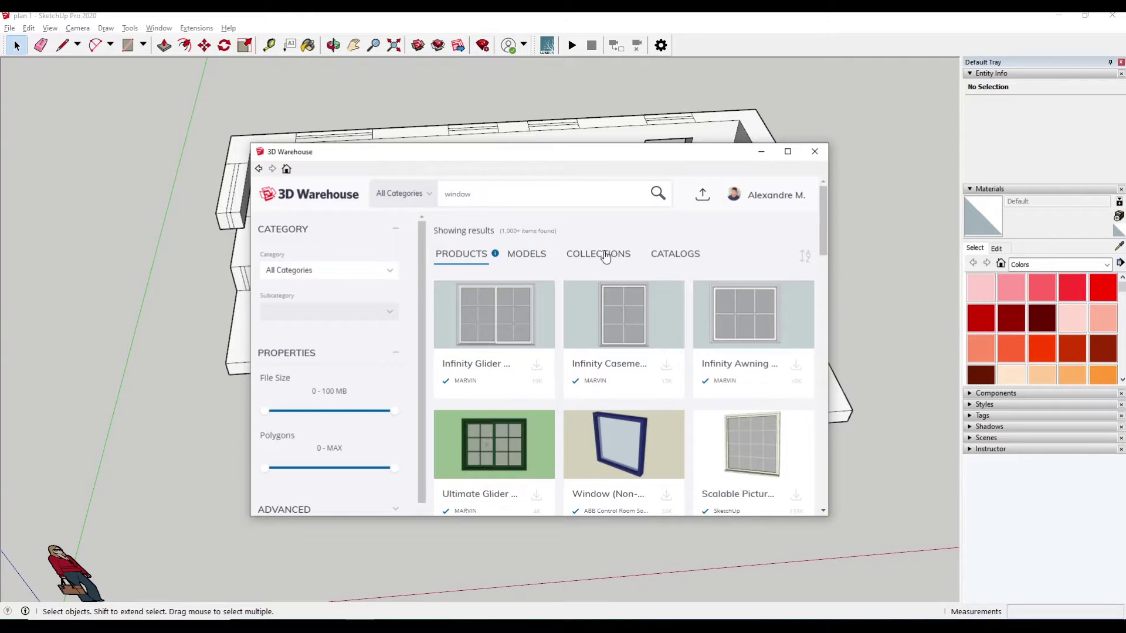
{"action": "left_click", "coordinate": [605, 256]}
{"action": "left_click", "coordinate": [630, 326]}
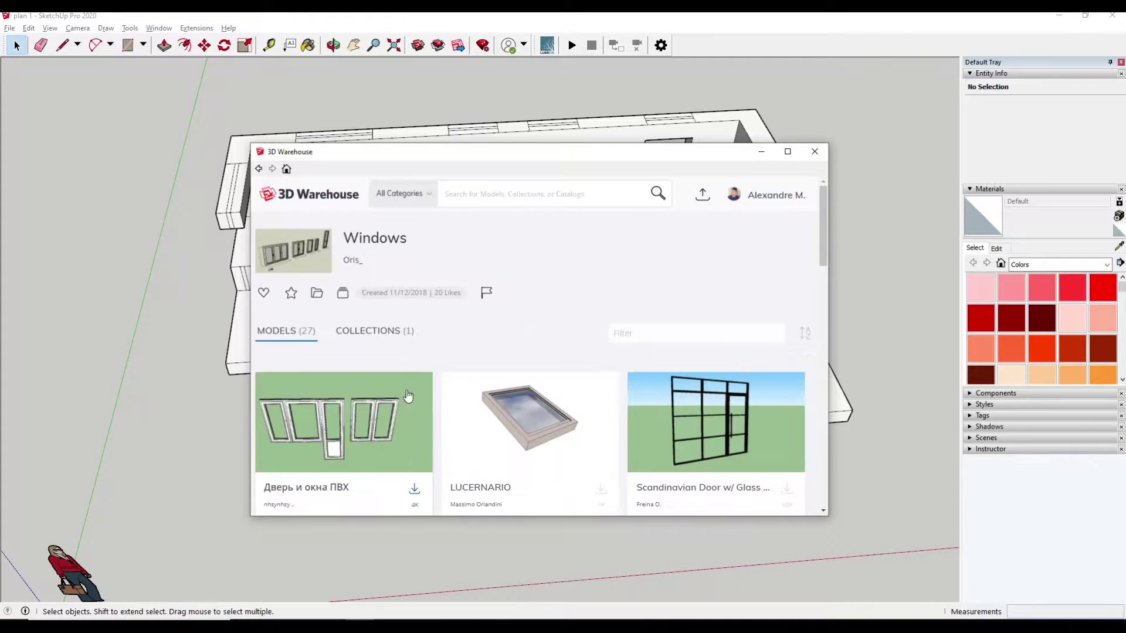
Download Okna_Collection and load it directly into the model
{"action": "scroll", "coordinate": [530, 427], "scroll_direction": "down", "scroll_amount": 5}
{"action": "scroll", "coordinate": [530, 426], "scroll_direction": "up", "scroll_amount": 1}
{"action": "scroll", "coordinate": [530, 427], "scroll_direction": "down", "scroll_amount": 3}
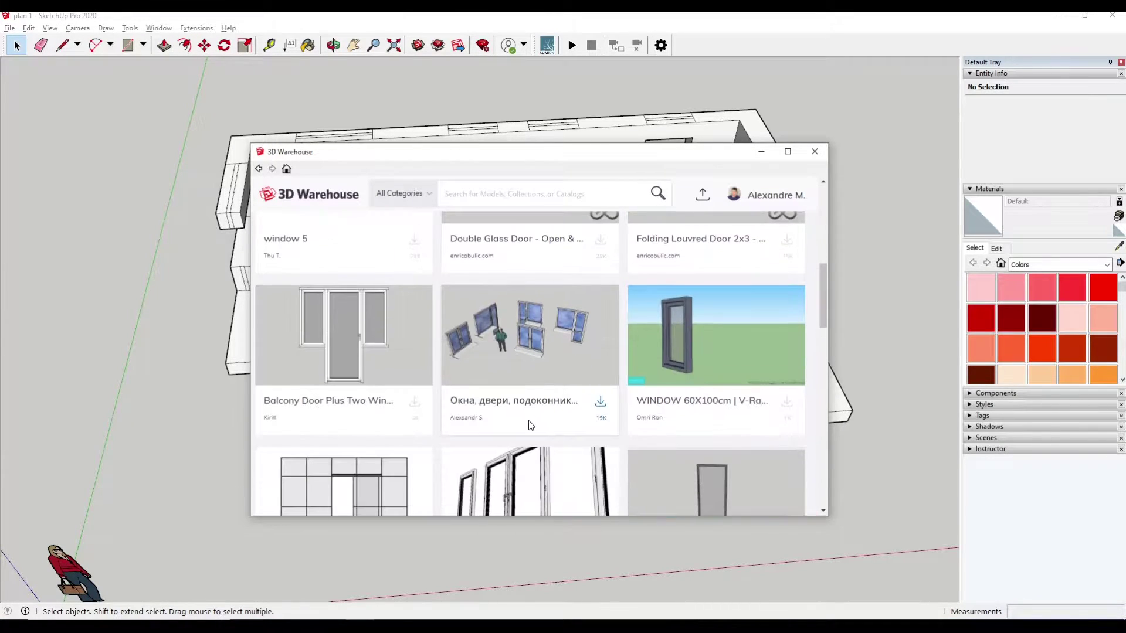
{"action": "scroll", "coordinate": [530, 427], "scroll_direction": "down", "scroll_amount": 3}
{"action": "scroll", "coordinate": [530, 426], "scroll_direction": "down", "scroll_amount": 2}
{"action": "scroll", "coordinate": [529, 421], "scroll_direction": "down", "scroll_amount": 3}
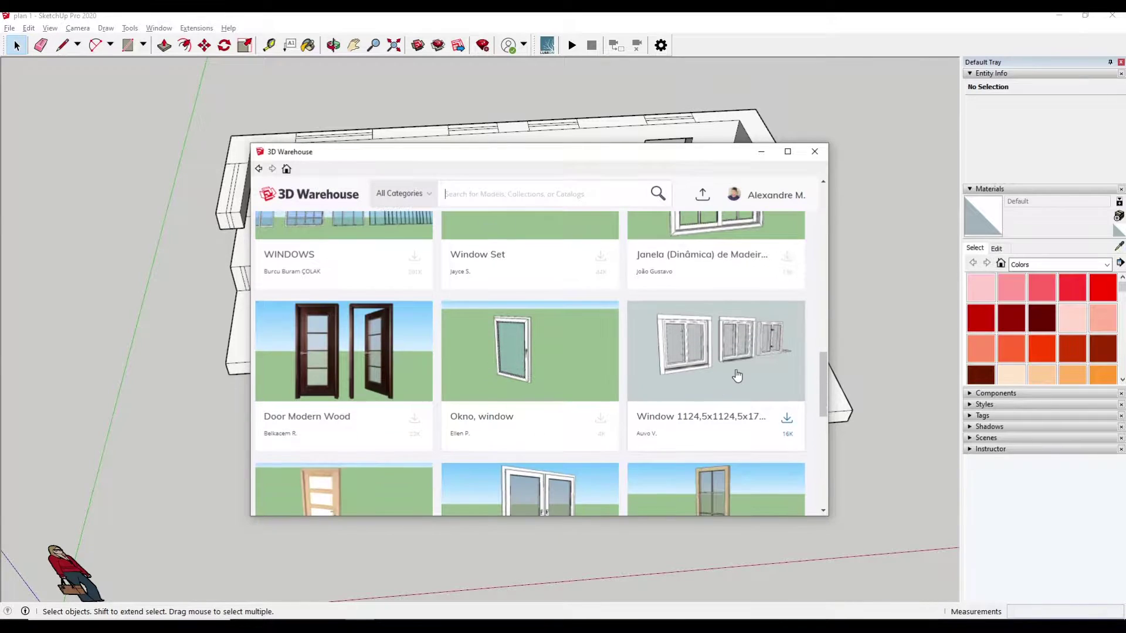
{"action": "scroll", "coordinate": [589, 367], "scroll_direction": "down", "scroll_amount": 4}
{"action": "scroll", "coordinate": [589, 368], "scroll_direction": "down", "scroll_amount": 2}
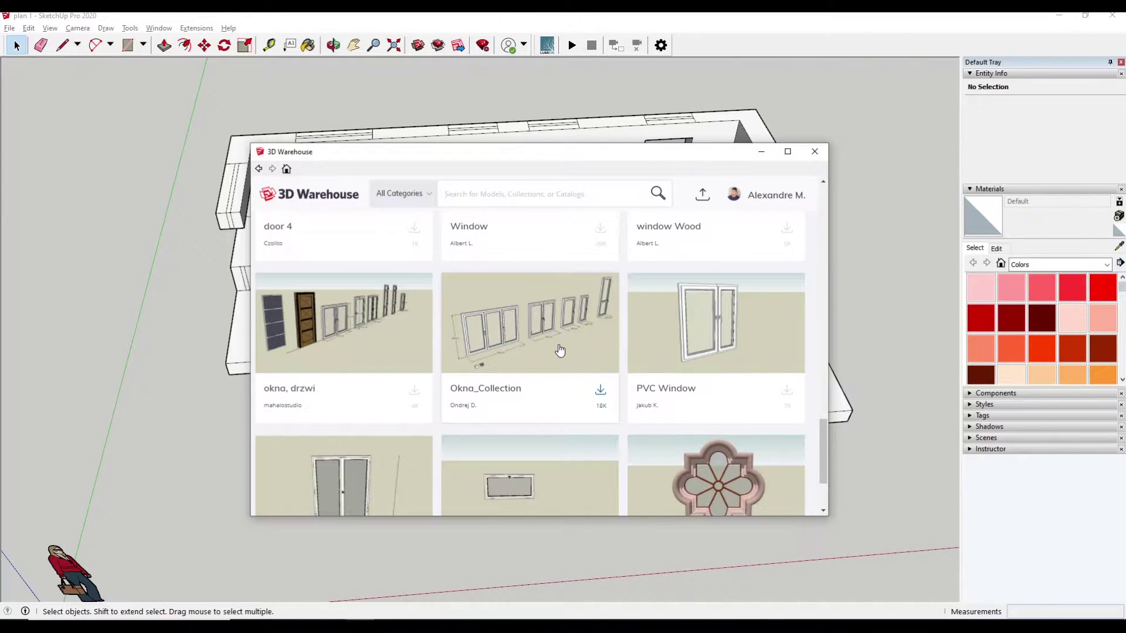
{"action": "left_click", "coordinate": [601, 391]}
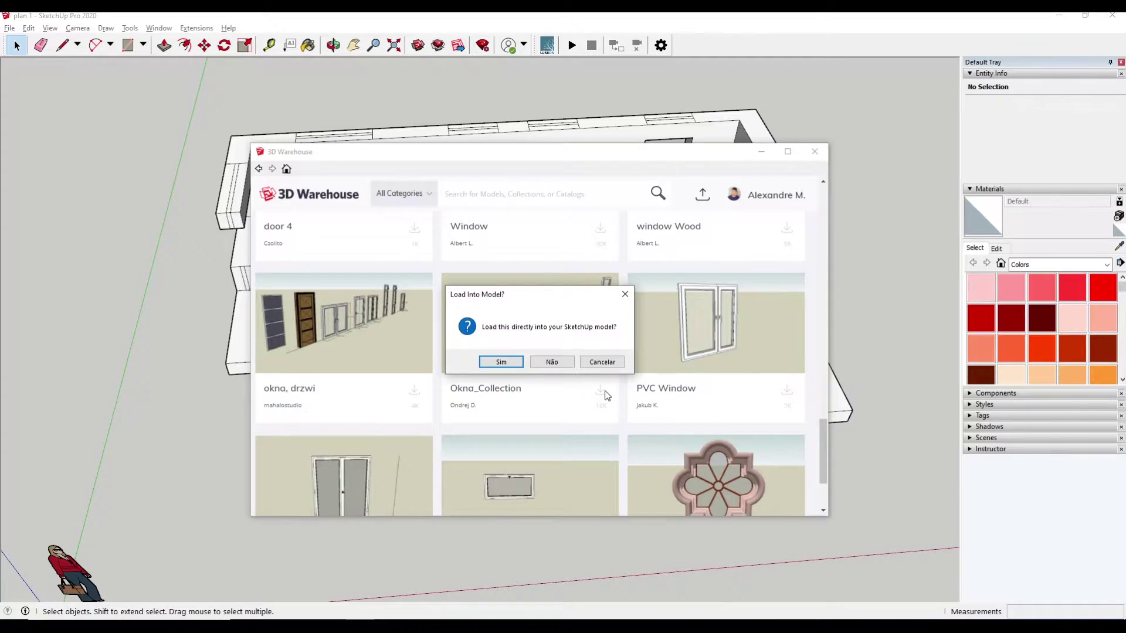
{"action": "left_click", "coordinate": [499, 362]}
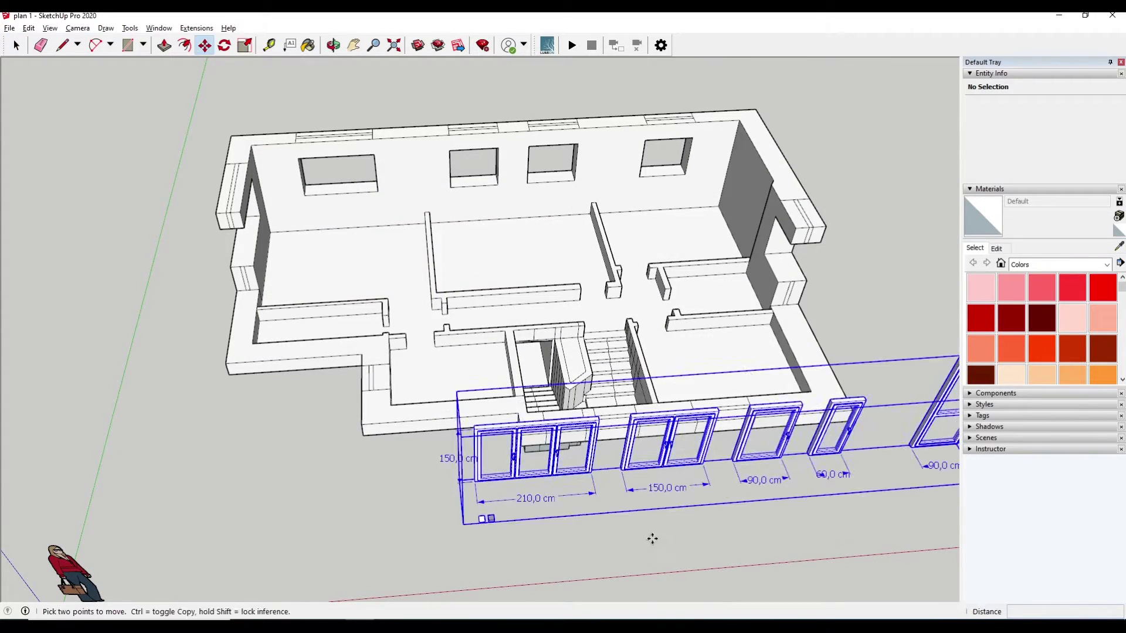
Place the window collection beside the building and explode it into separate windows
{"action": "left_click", "coordinate": [652, 539]}
{"action": "middle_click_drag", "start_coordinate": [652, 538], "coordinate": [477, 448]}
{"action": "left_click", "coordinate": [478, 447]}
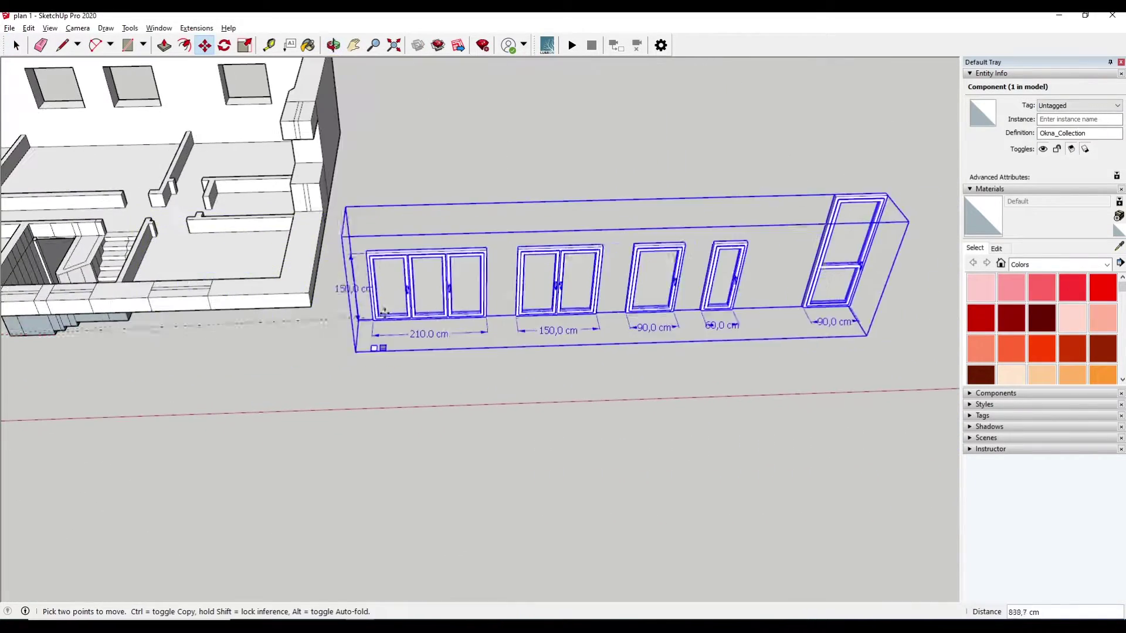
{"action": "left_click", "coordinate": [381, 310]}
{"action": "key", "text": "space"}
{"action": "right_click", "coordinate": [422, 229]}
{"action": "left_click", "coordinate": [469, 352]}
Copy the 150 cm window into the wall opening
{"action": "left_click", "coordinate": [524, 252]}
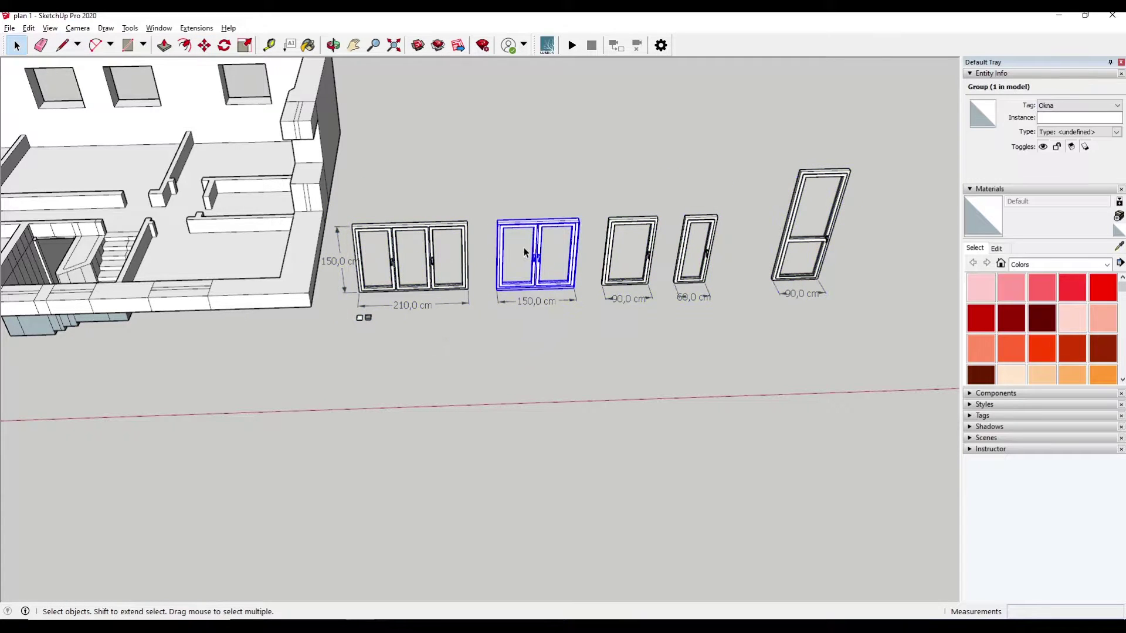
{"action": "middle_click_drag", "start_coordinate": [480, 246], "coordinate": [670, 326]}
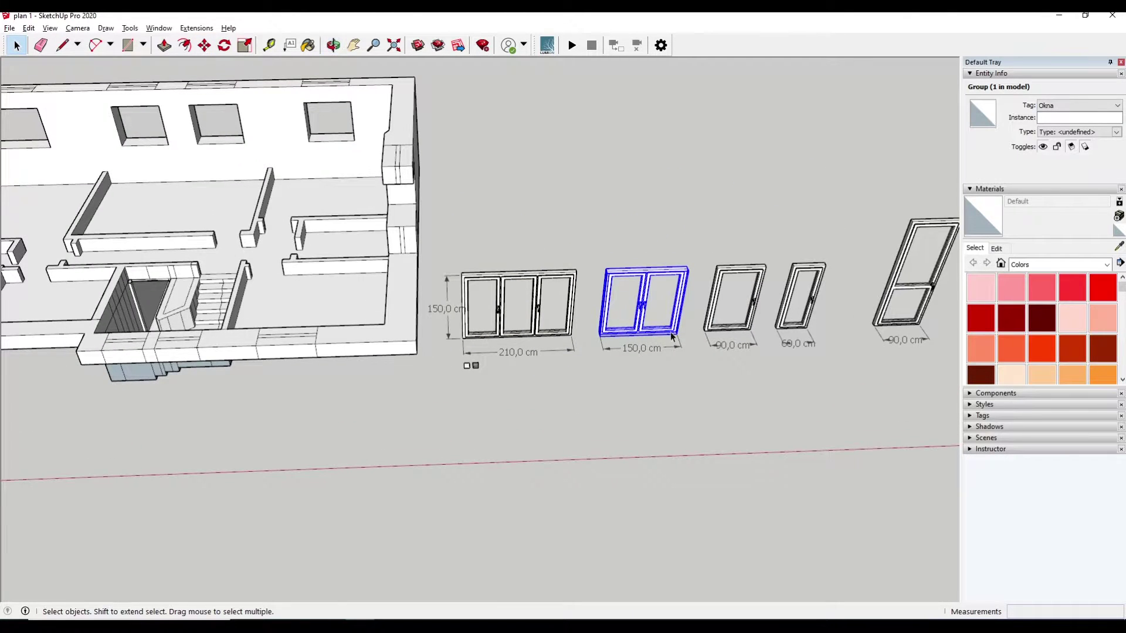
{"action": "key", "text": "m"}
{"action": "key", "text": "ctrl"}
{"action": "left_click", "coordinate": [671, 336]}
{"action": "mouse_move", "coordinate": [419, 392]}
{"action": "middle_mouse_down"}
{"action": "mouse_move", "coordinate": [381, 375]}
{"action": "mouse_move", "coordinate": [463, 375]}
{"action": "middle_mouse_up"}
{"action": "scroll", "coordinate": [463, 375], "scroll_direction": "up", "scroll_amount": 5}
{"action": "left_click", "coordinate": [500, 333]}
Scale the window to fit and slide it into the wall opening
{"action": "key", "text": "s"}
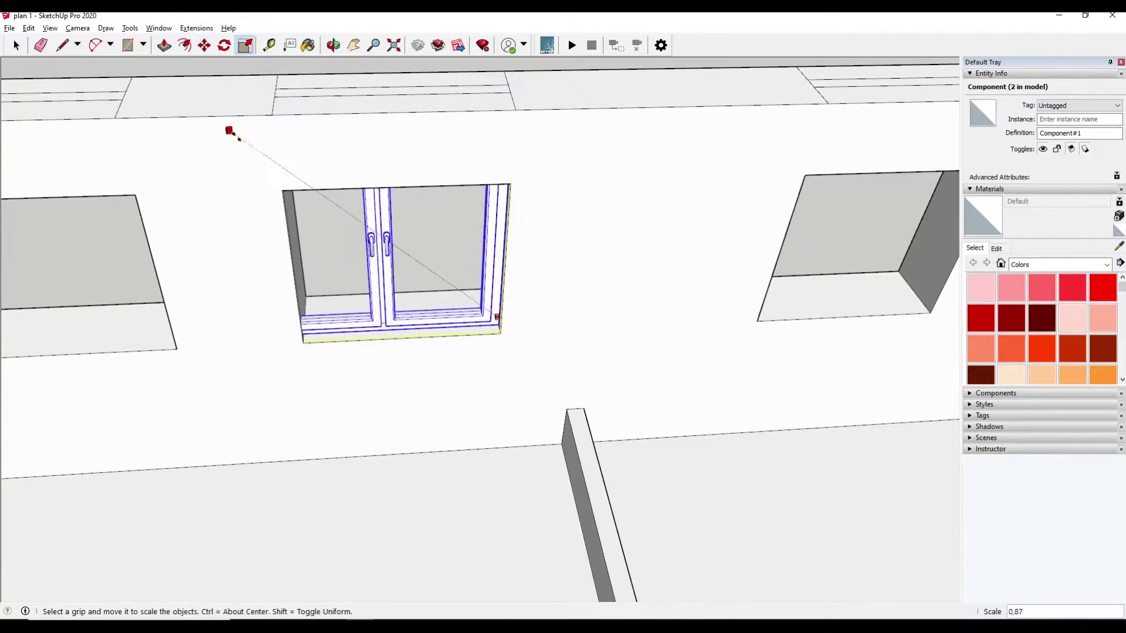
{"action": "mouse_move", "coordinate": [302, 176]}
{"action": "middle_mouse_down"}
{"action": "mouse_move", "coordinate": [319, 82]}
{"action": "mouse_move", "coordinate": [355, 308]}
{"action": "middle_mouse_up"}
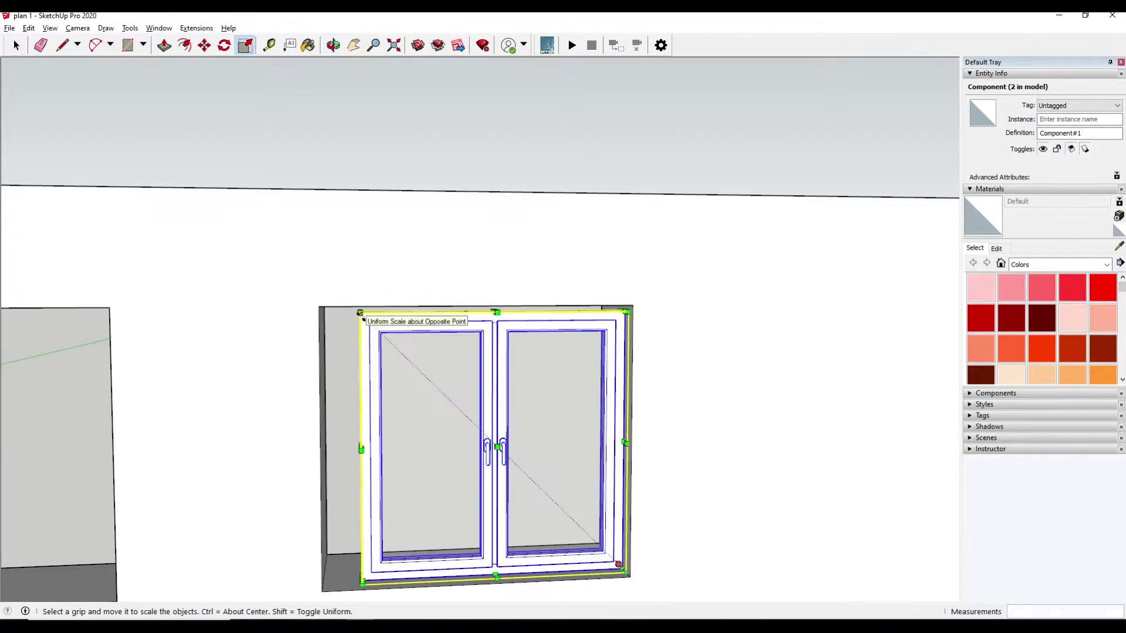
{"action": "left_click", "coordinate": [355, 308]}
{"action": "key", "text": "m"}
{"action": "middle_click_drag", "start_coordinate": [322, 447], "coordinate": [527, 433]}
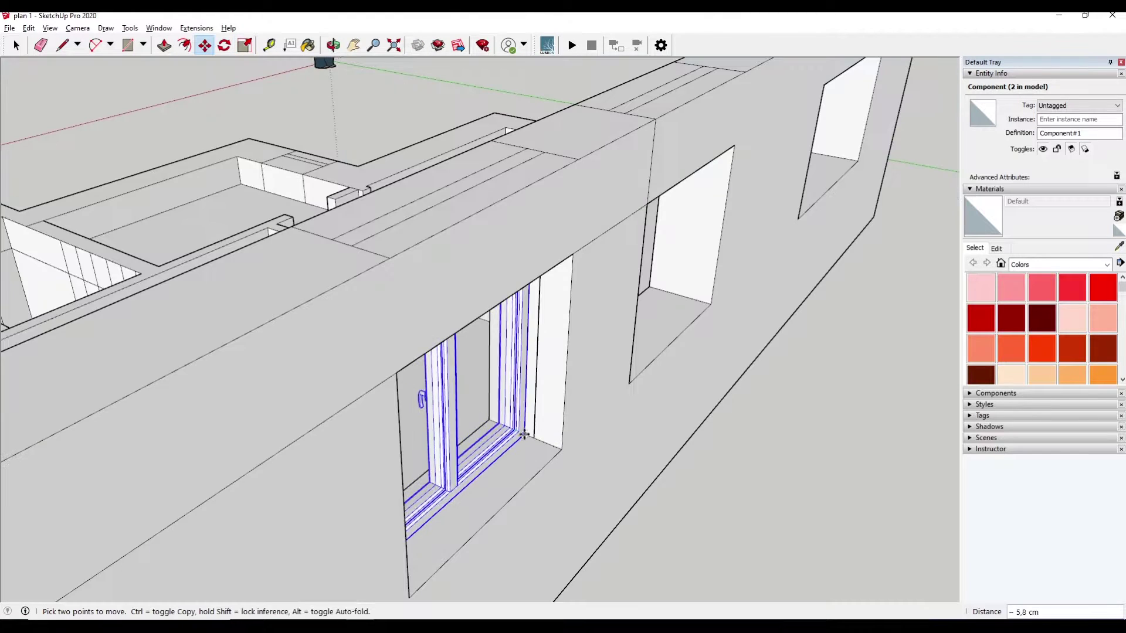
{"action": "left_click", "coordinate": [534, 440]}
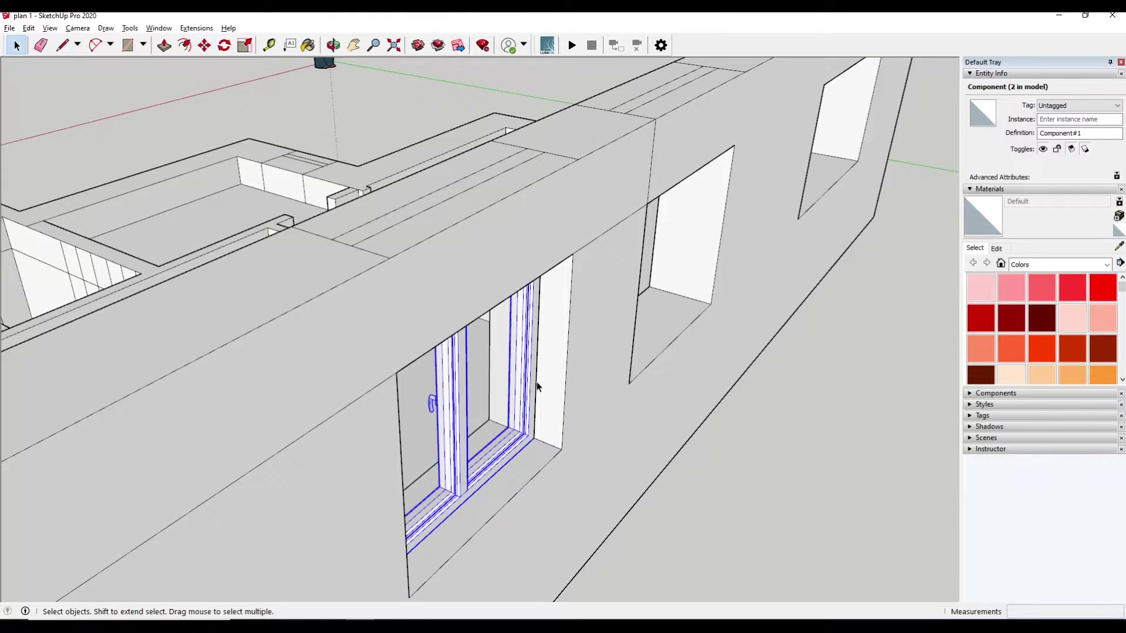
Place a copy of the window in the neighbouring wall opening
{"action": "left_click", "coordinate": [521, 437]}
{"action": "middle_click_drag", "start_coordinate": [522, 437], "coordinate": [557, 488]}
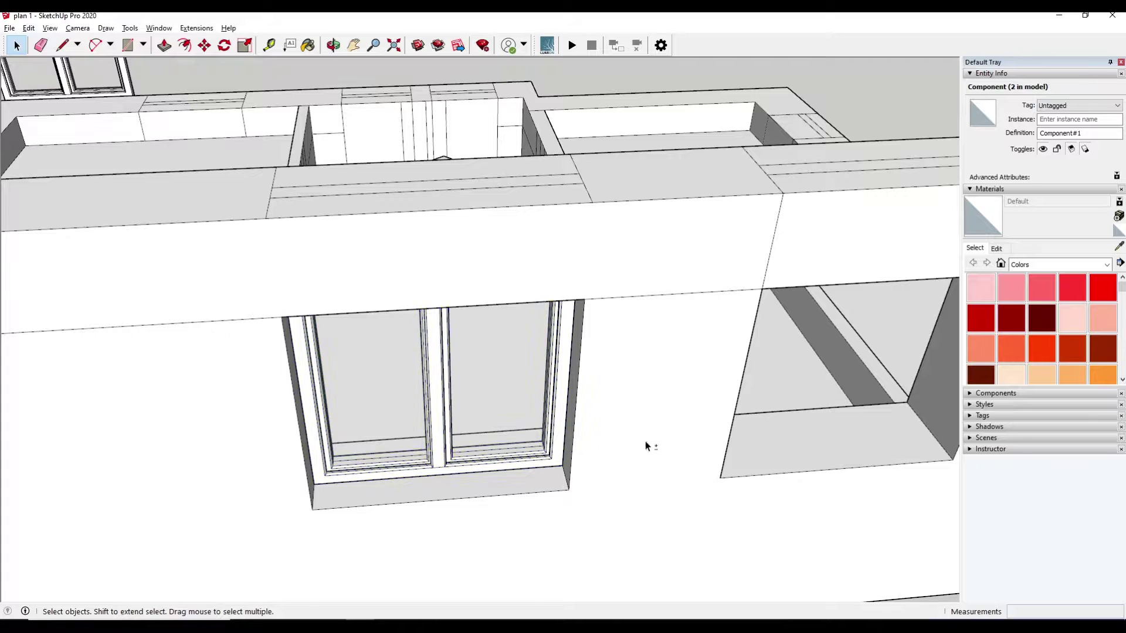
{"action": "key", "text": "m"}
{"action": "key", "text": "ctrl"}
{"action": "left_click", "coordinate": [551, 459]}
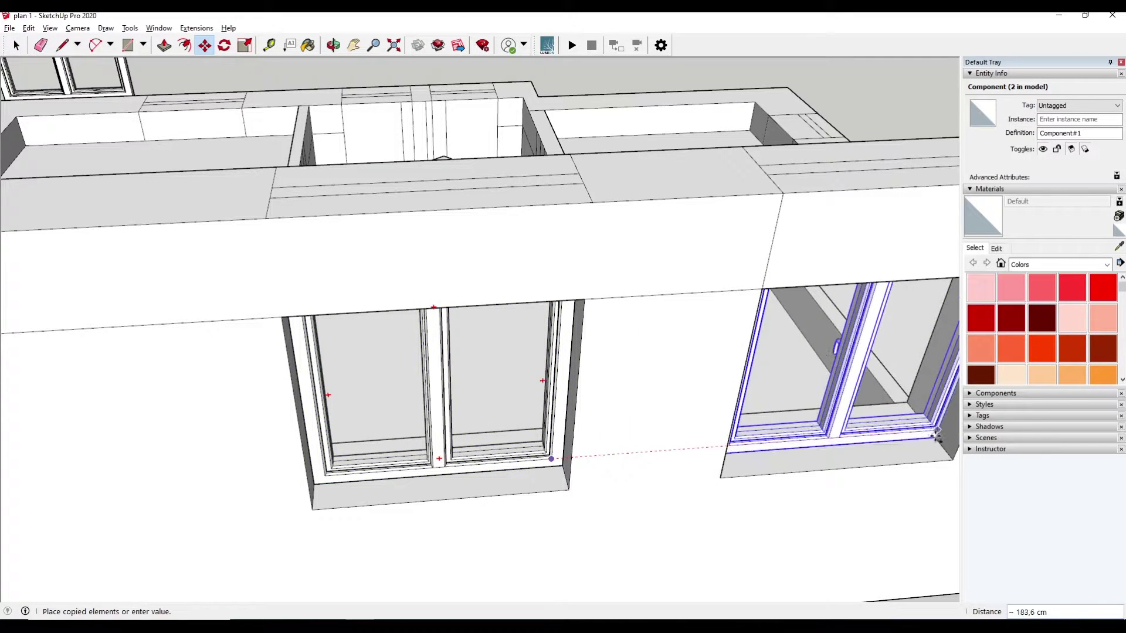
{"action": "left_click", "coordinate": [937, 435]}
{"action": "middle_click_drag", "start_coordinate": [937, 435], "coordinate": [374, 453]}
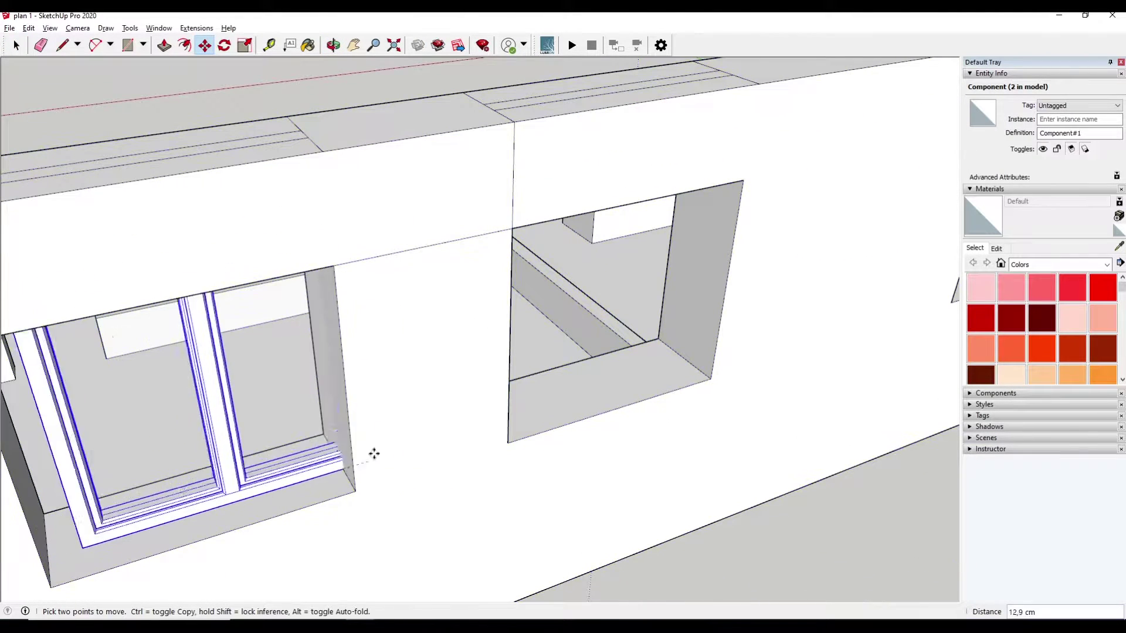
{"action": "scroll", "coordinate": [528, 422], "scroll_direction": "down", "scroll_amount": 3}
Place the window copy and zoom in on the three-pane window
{"action": "scroll", "coordinate": [462, 449], "scroll_direction": "down", "scroll_amount": 5}
{"action": "left_click", "coordinate": [462, 448]}
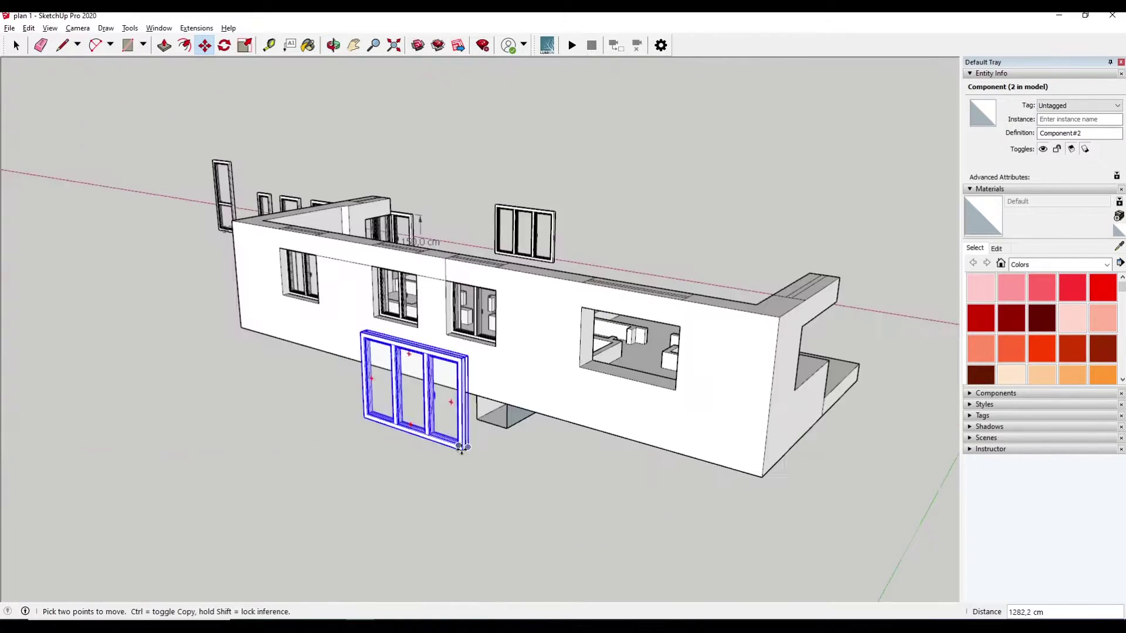
{"action": "scroll", "coordinate": [754, 377], "scroll_direction": "up", "scroll_amount": 5}
{"action": "scroll", "coordinate": [536, 364], "scroll_direction": "down", "scroll_amount": 2}
{"action": "scroll", "coordinate": [611, 233], "scroll_direction": "up", "scroll_amount": 3}
{"action": "mouse_move", "coordinate": [610, 234]}
{"action": "middle_mouse_down"}
{"action": "mouse_move", "coordinate": [570, 252]}
{"action": "mouse_move", "coordinate": [657, 120]}
{"action": "middle_mouse_up"}
{"action": "scroll", "coordinate": [657, 120], "scroll_direction": "down", "scroll_amount": 3}
Scale the three-pane window to 0,67 and move it into its wall opening
{"action": "key", "text": "s"}
{"action": "left_click_drag", "start_coordinate": [609, 87], "coordinate": [581, 88]}
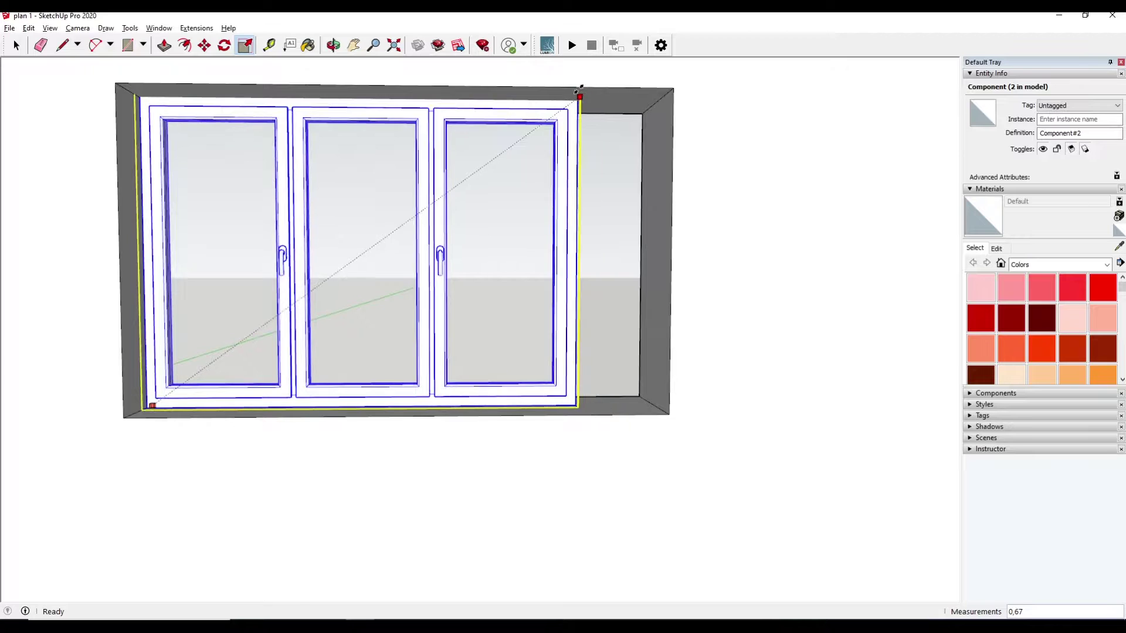
{"action": "mouse_move", "coordinate": [582, 258]}
{"action": "middle_mouse_down"}
{"action": "mouse_move", "coordinate": [603, 251]}
{"action": "mouse_move", "coordinate": [572, 281]}
{"action": "mouse_move", "coordinate": [659, 261]}
{"action": "middle_mouse_up"}
{"action": "key", "text": "m"}
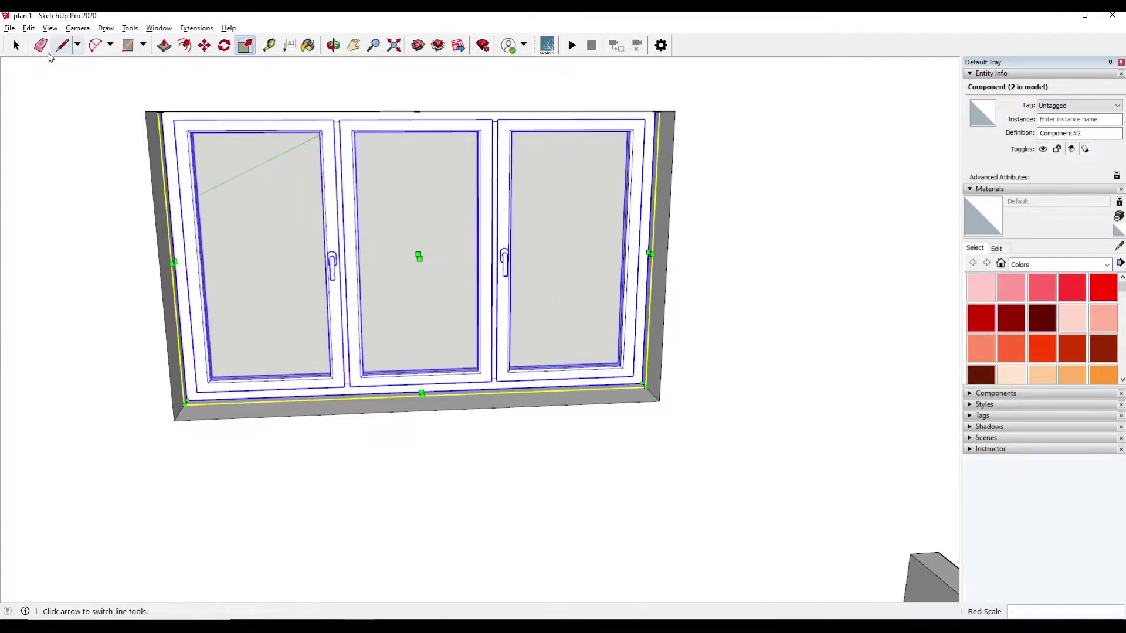
{"action": "scroll", "coordinate": [726, 361], "scroll_direction": "down", "scroll_amount": 3}
{"action": "mouse_move", "coordinate": [726, 361]}
{"action": "middle_mouse_down"}
{"action": "mouse_move", "coordinate": [410, 351]}
{"action": "mouse_move", "coordinate": [350, 405]}
{"action": "mouse_move", "coordinate": [324, 364]}
{"action": "mouse_move", "coordinate": [351, 352]}
{"action": "middle_mouse_up"}
{"action": "scroll", "coordinate": [143, 339], "scroll_direction": "down", "scroll_amount": 5}
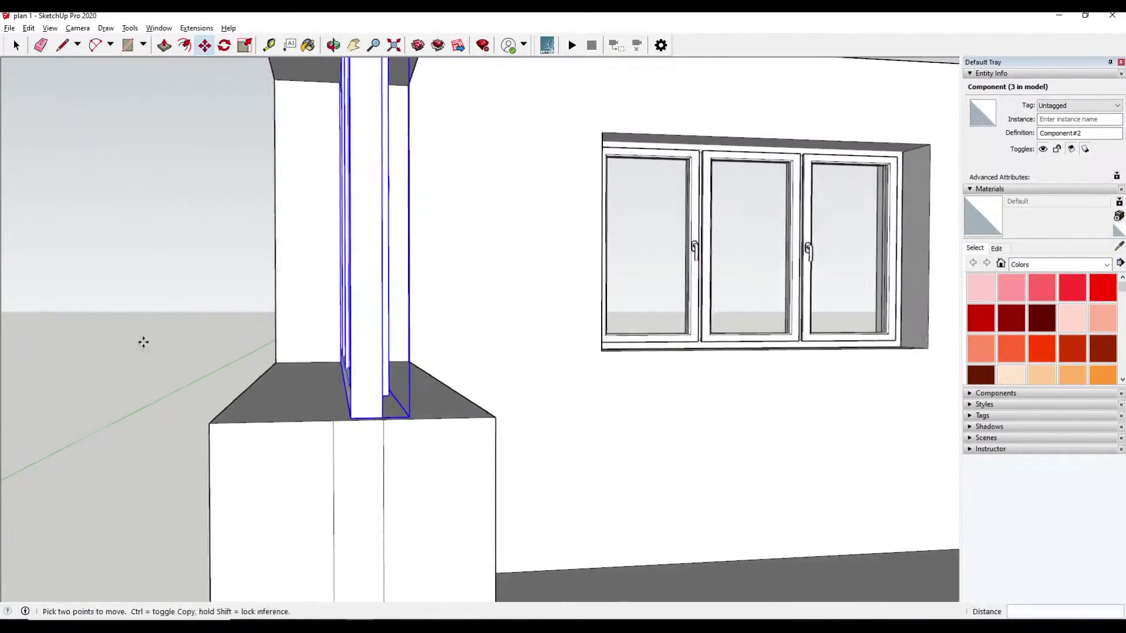
Cycle through the Line, Select and Push/Pull tools while orbiting around the pillar top
{"action": "key", "text": "l"}
{"action": "scroll", "coordinate": [554, 372], "scroll_direction": "up", "scroll_amount": 5}
{"action": "key", "text": "space"}
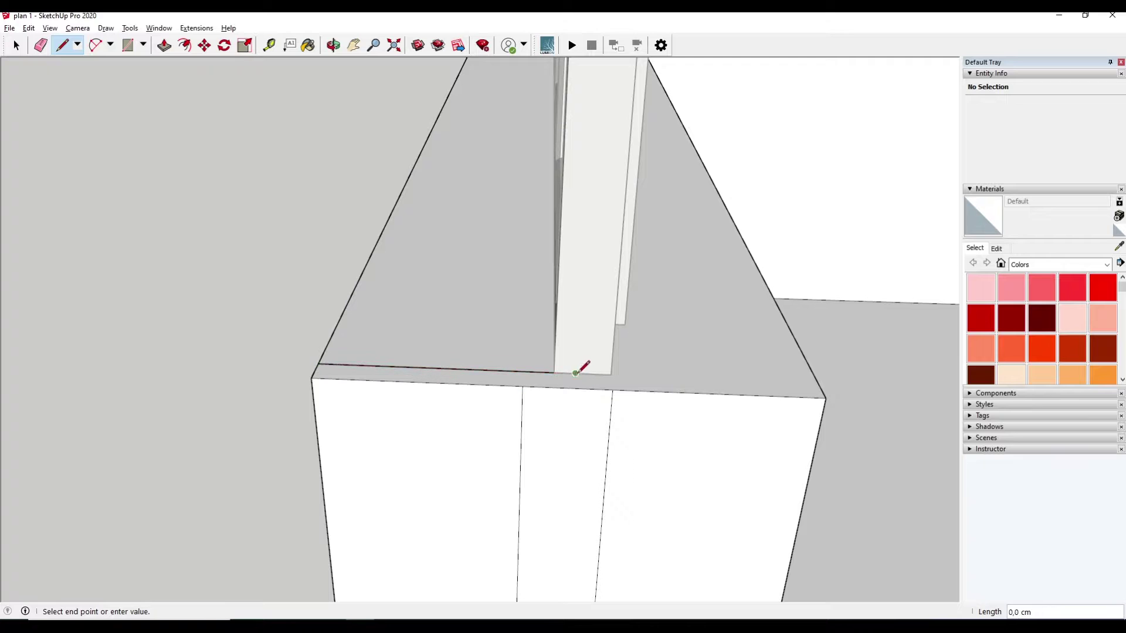
{"action": "key", "text": "p"}
{"action": "middle_click_drag", "start_coordinate": [536, 344], "coordinate": [581, 366]}
Search 3D Warehouse for 'bedroom' and load Bedroom_02 into the model
{"action": "key", "text": "space"}
{"action": "left_click", "coordinate": [418, 45]}
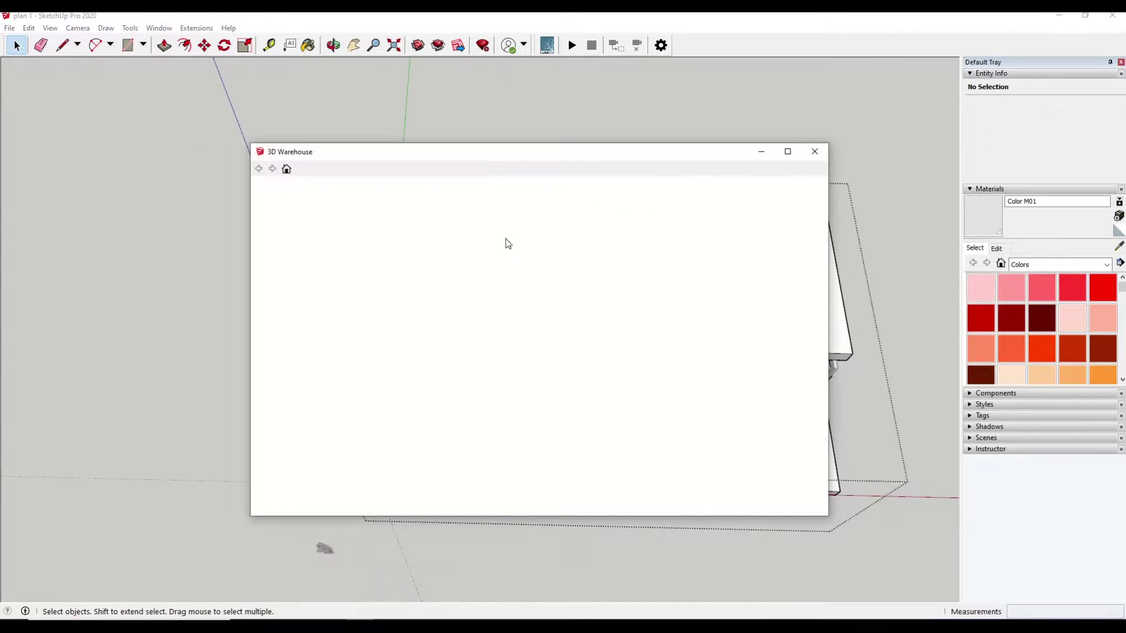
{"action": "type", "text": "bedroom"}
{"action": "key", "text": "Return"}
{"action": "left_click", "coordinate": [640, 414]}
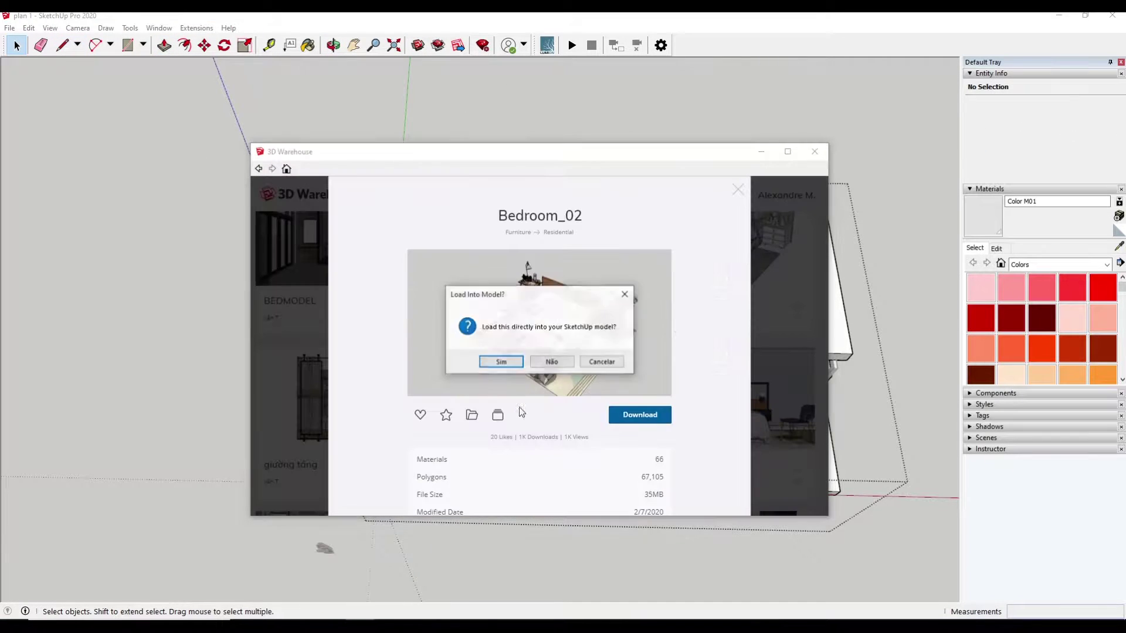
{"action": "left_click", "coordinate": [502, 359]}
{"action": "left_click", "coordinate": [249, 296]}
Rotate and move Bedroom_02 into the left room, then load a second bed model
{"action": "scroll", "coordinate": [250, 296], "scroll_direction": "up", "scroll_amount": 5}
{"action": "key", "text": "q"}
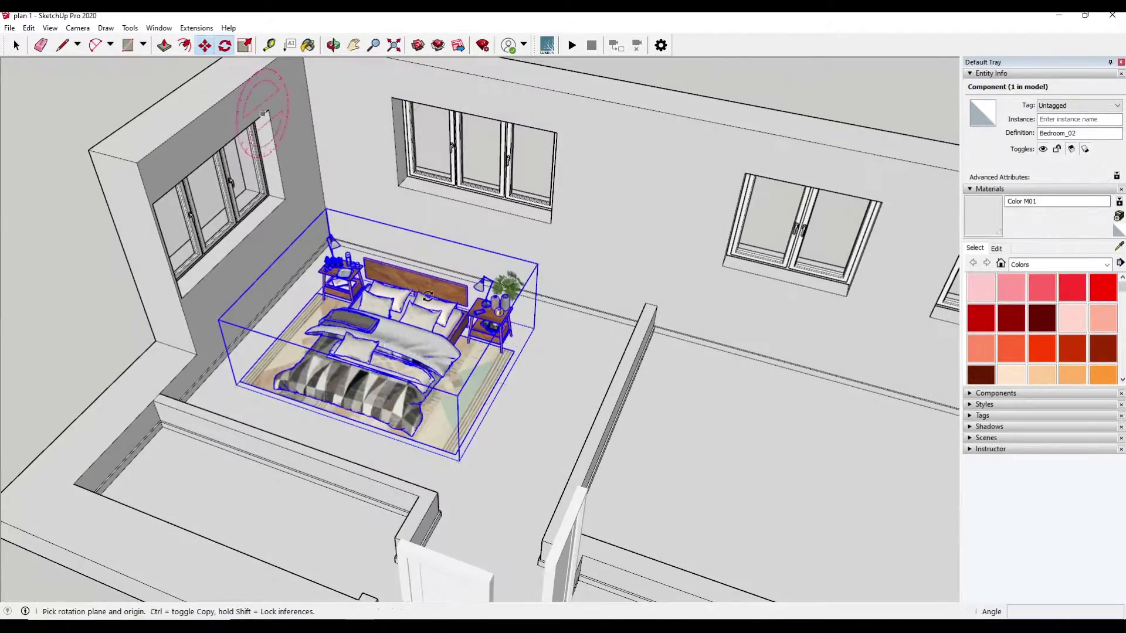
{"action": "key", "text": "m"}
{"action": "left_click", "coordinate": [433, 449]}
{"action": "middle_click_drag", "start_coordinate": [446, 410], "coordinate": [217, 375]}
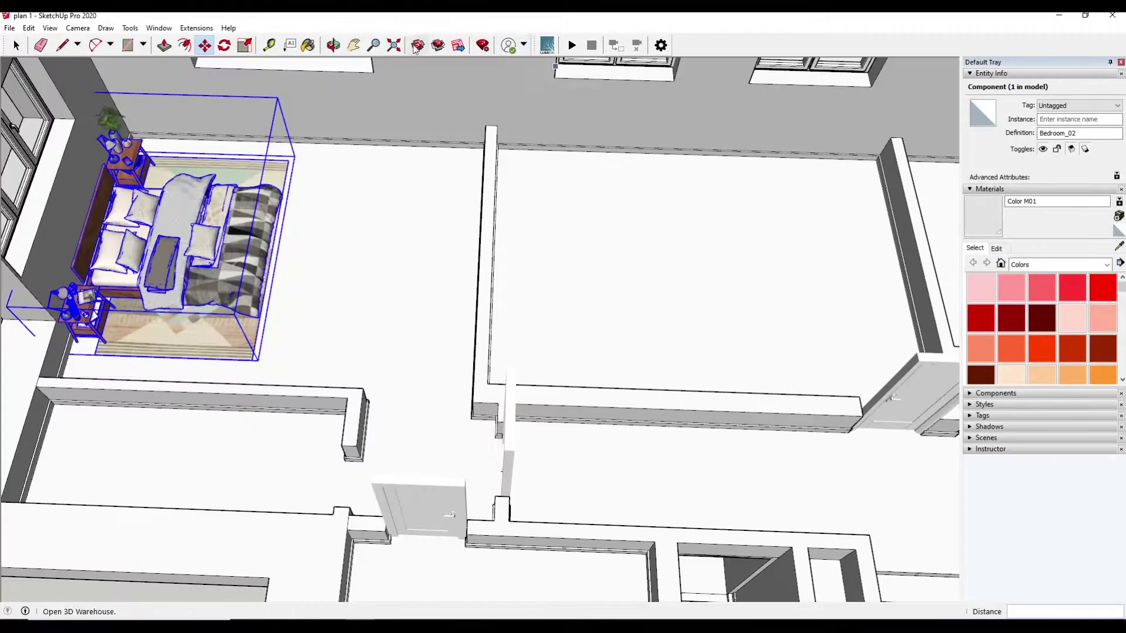
{"action": "left_click", "coordinate": [653, 421]}
{"action": "key", "text": "Return"}
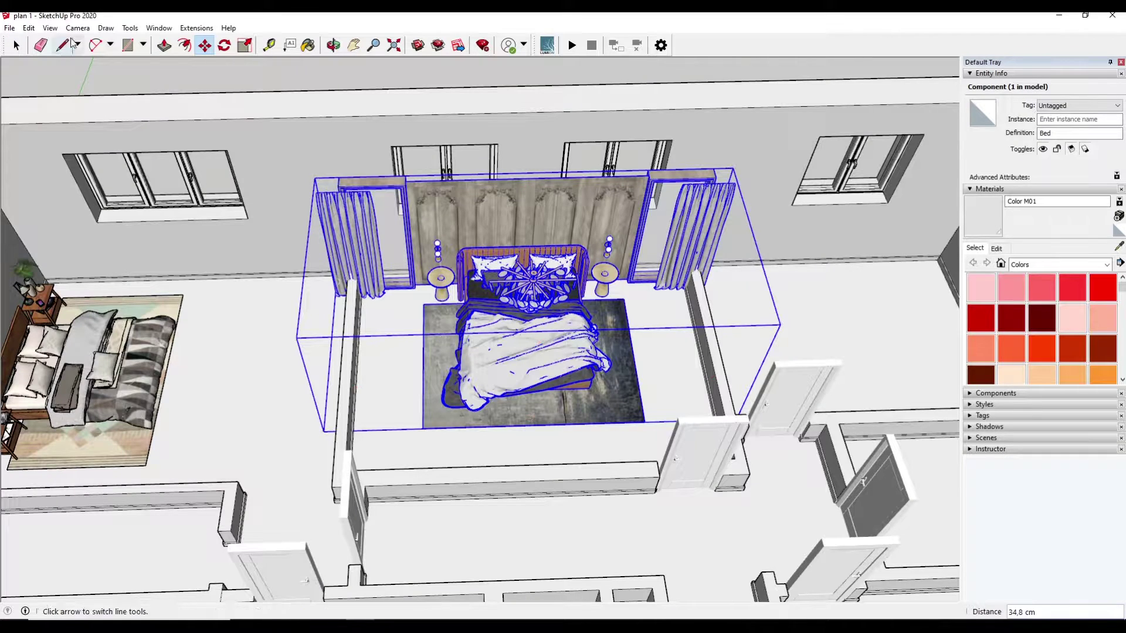
Turn the Bed set a quarter turn, then open it and pick out its curtain group
{"action": "key", "text": "q"}
{"action": "middle_click_drag", "start_coordinate": [537, 425], "coordinate": [292, 375]}
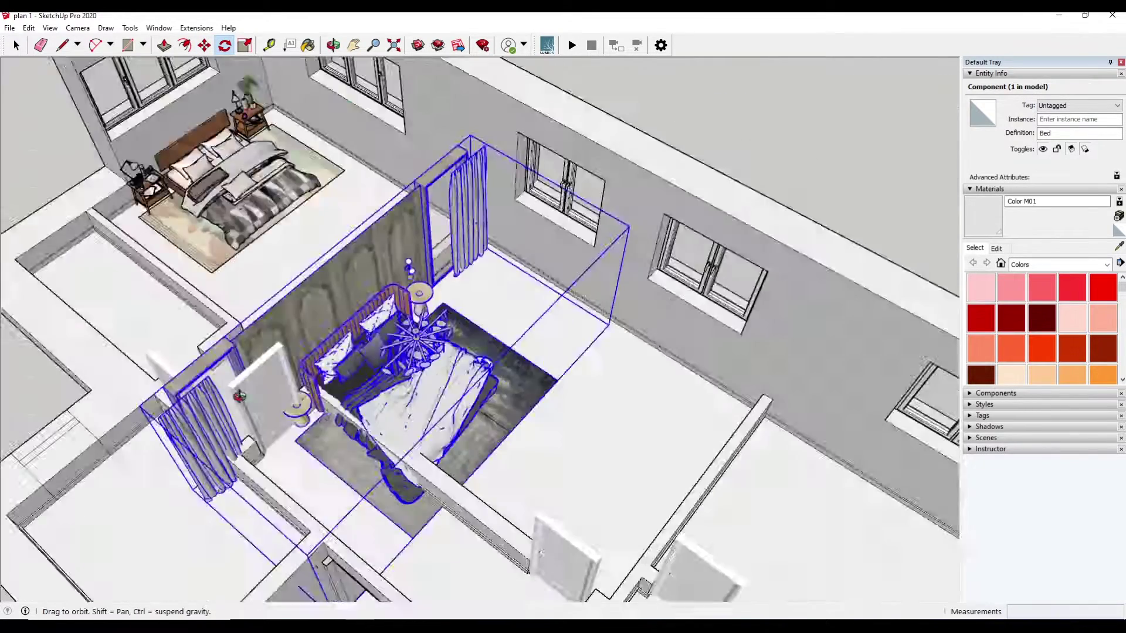
{"action": "key", "text": "m"}
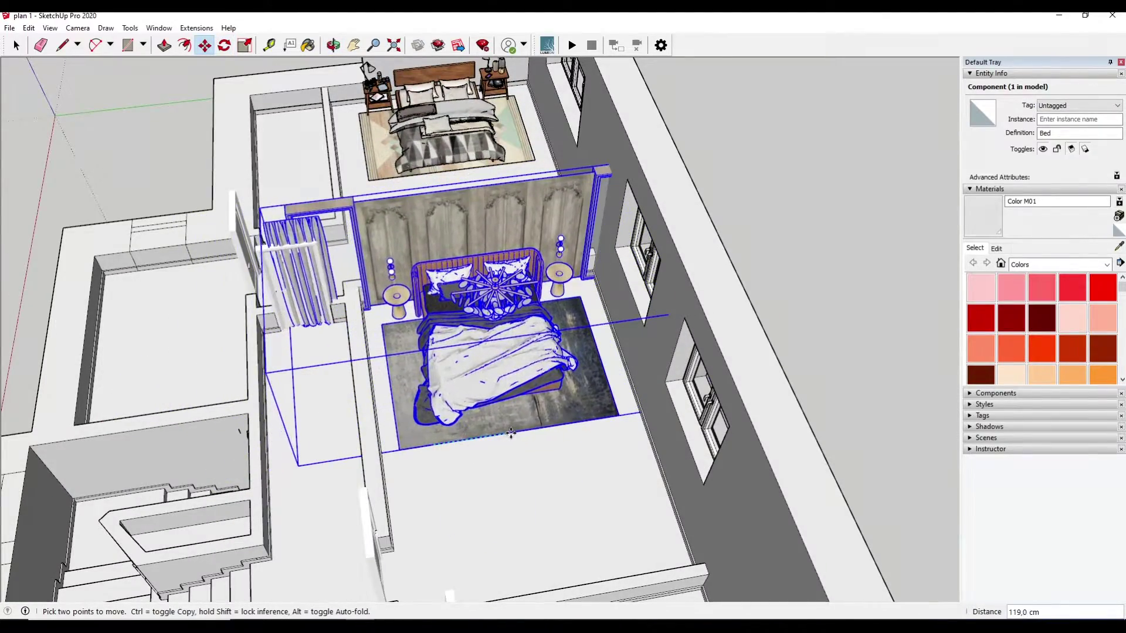
{"action": "mouse_move", "coordinate": [431, 446]}
{"action": "middle_mouse_down"}
{"action": "mouse_move", "coordinate": [960, 198]}
{"action": "mouse_move", "coordinate": [32, 50]}
{"action": "middle_mouse_up"}
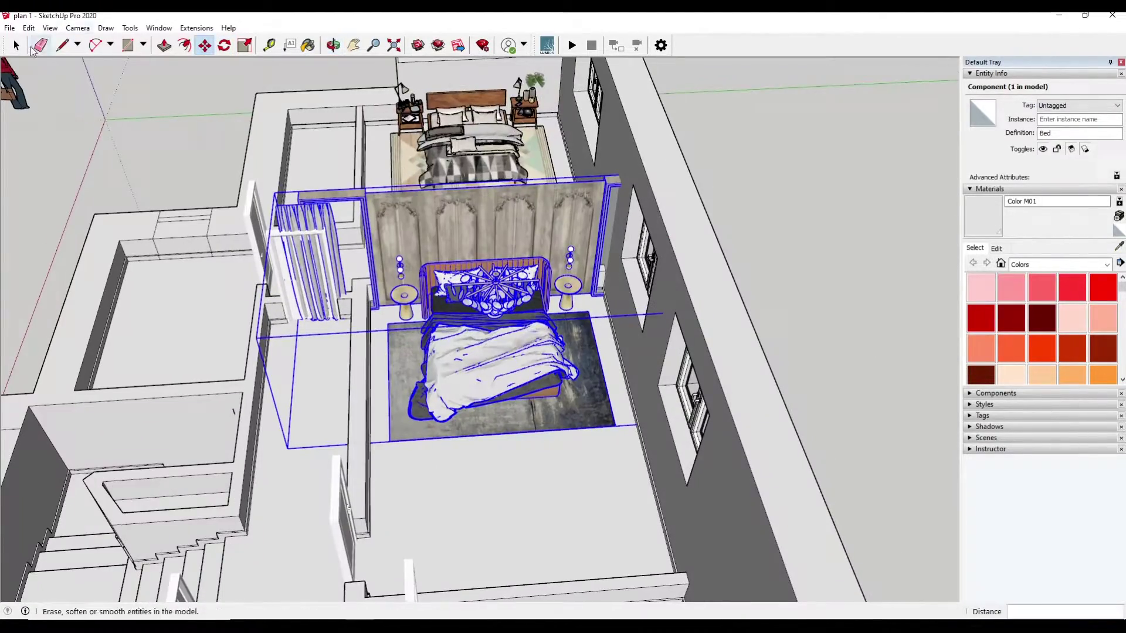
{"action": "double_click", "coordinate": [336, 199]}
{"action": "left_click", "coordinate": [307, 219]}
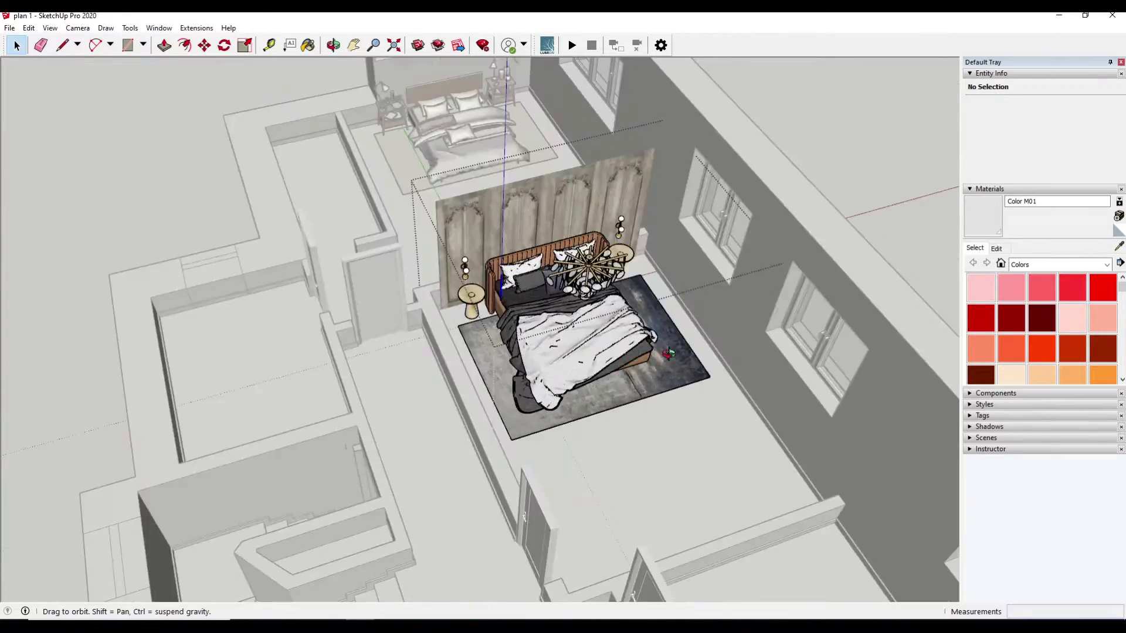
{"action": "middle_click_drag", "start_coordinate": [433, 242], "coordinate": [494, 355]}
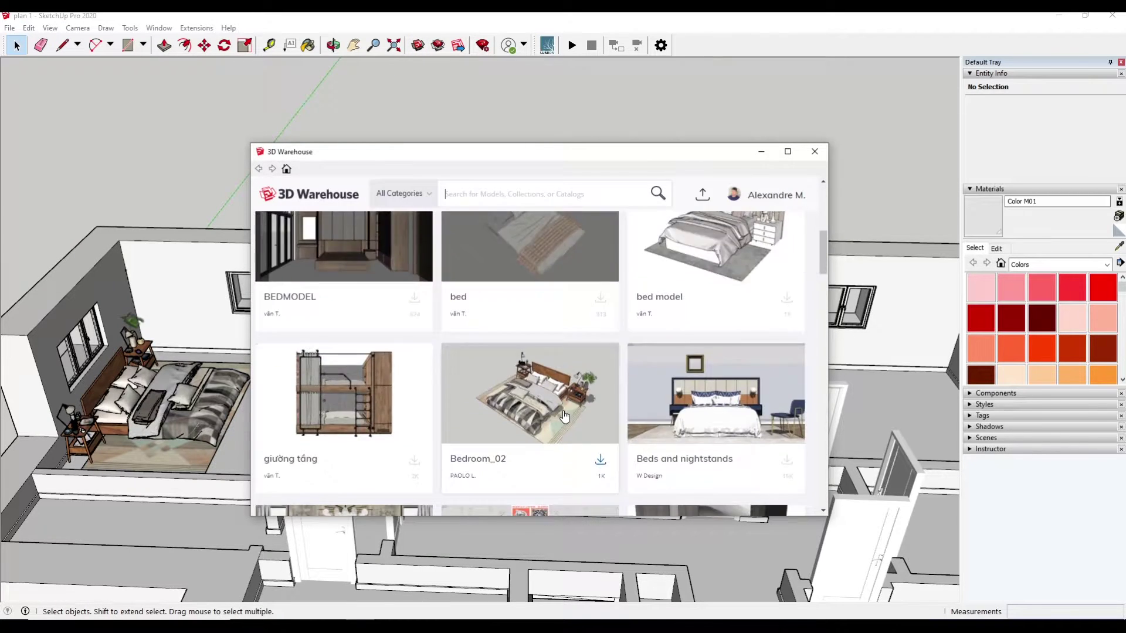
Scroll the 3D Warehouse results and load the Master bed model
{"action": "scroll", "coordinate": [564, 416], "scroll_direction": "down", "scroll_amount": 5}
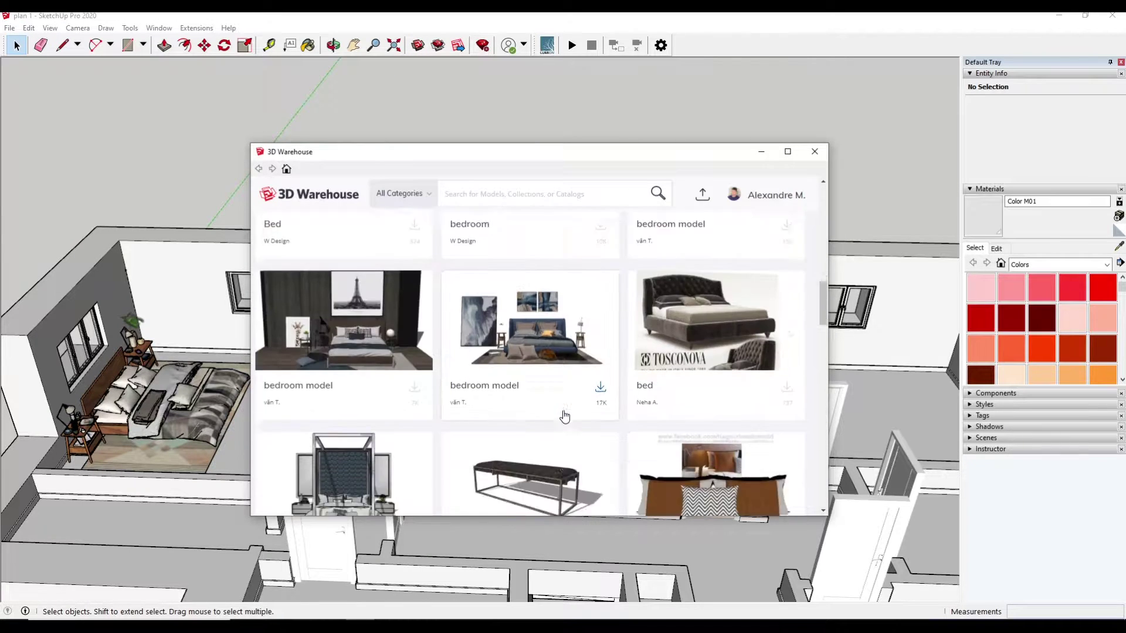
{"action": "scroll", "coordinate": [564, 415], "scroll_direction": "down", "scroll_amount": 3}
{"action": "scroll", "coordinate": [561, 416], "scroll_direction": "down", "scroll_amount": 1}
{"action": "scroll", "coordinate": [560, 415], "scroll_direction": "down", "scroll_amount": 5}
{"action": "scroll", "coordinate": [557, 416], "scroll_direction": "down", "scroll_amount": 3}
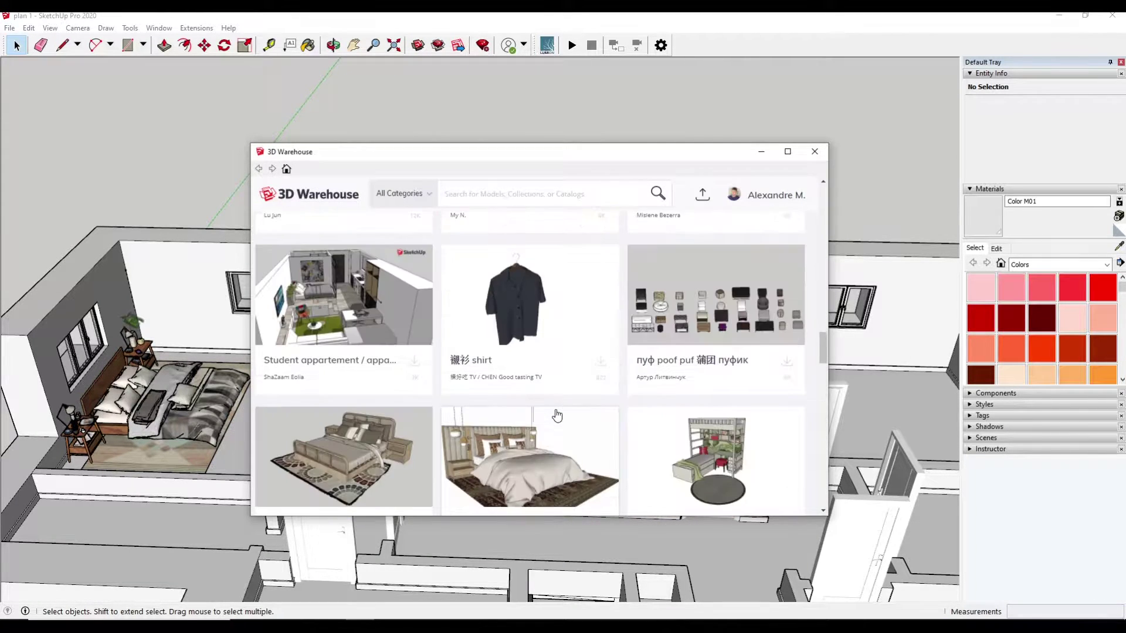
{"action": "scroll", "coordinate": [557, 416], "scroll_direction": "down", "scroll_amount": 1}
{"action": "left_click", "coordinate": [557, 415]}
{"action": "left_click", "coordinate": [640, 415]}
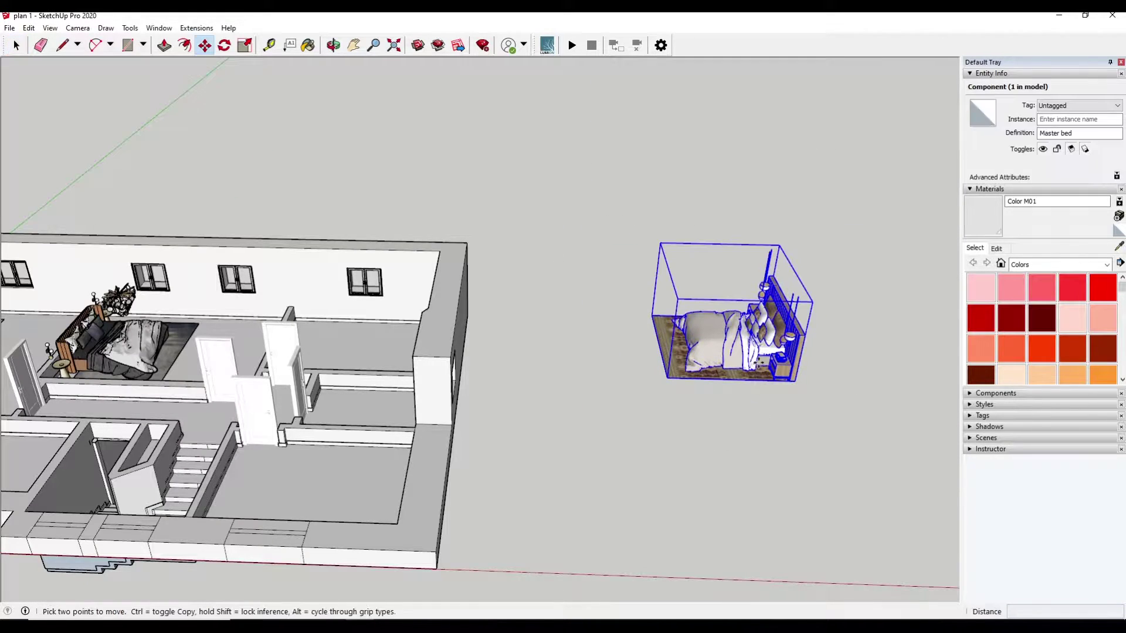
Carry the Master bed into the house and drop it in the right-hand room
{"action": "mouse_move", "coordinate": [446, 372]}
{"action": "middle_mouse_down"}
{"action": "mouse_move", "coordinate": [742, 490]}
{"action": "mouse_move", "coordinate": [779, 321]}
{"action": "middle_mouse_up"}
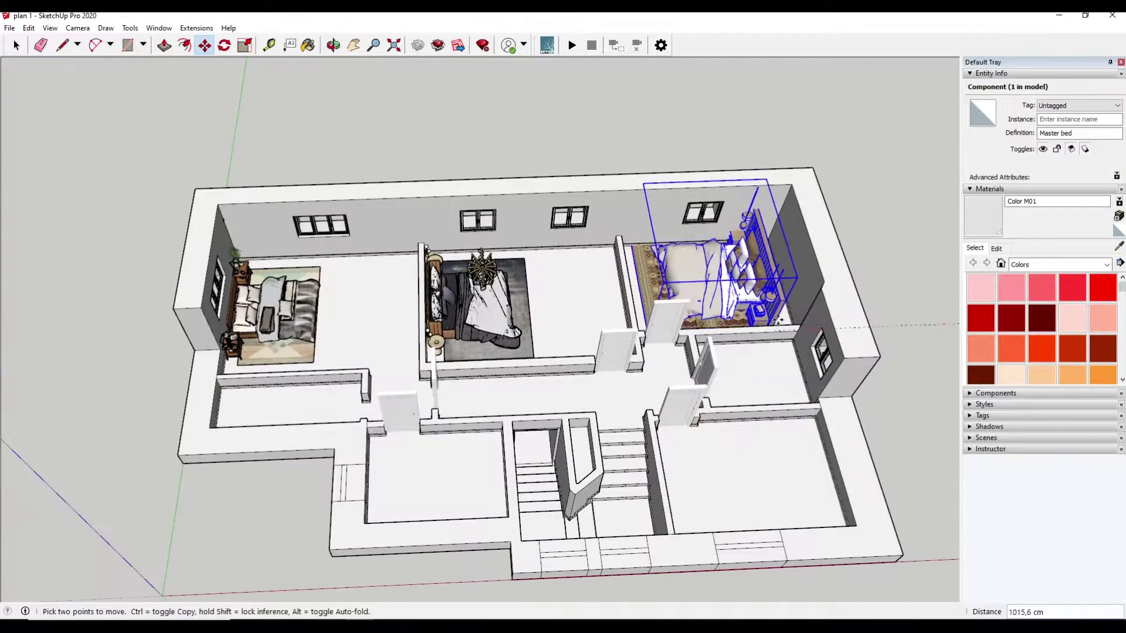
{"action": "scroll", "coordinate": [574, 346], "scroll_direction": "up", "scroll_amount": 2}
{"action": "scroll", "coordinate": [609, 349], "scroll_direction": "up", "scroll_amount": 3}
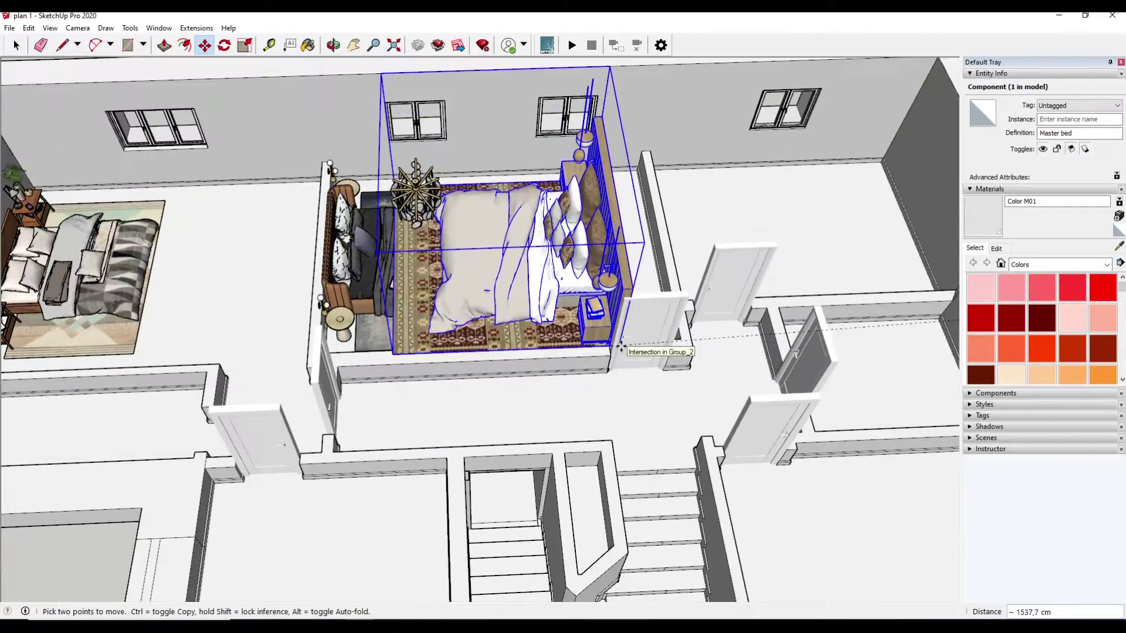
{"action": "mouse_move", "coordinate": [829, 326]}
{"action": "middle_mouse_down"}
{"action": "mouse_move", "coordinate": [879, 333]}
{"action": "mouse_move", "coordinate": [675, 328]}
{"action": "middle_mouse_up"}
{"action": "left_click", "coordinate": [651, 317]}
Turn the Master bed 90 degrees
{"action": "left_click", "coordinate": [649, 317]}
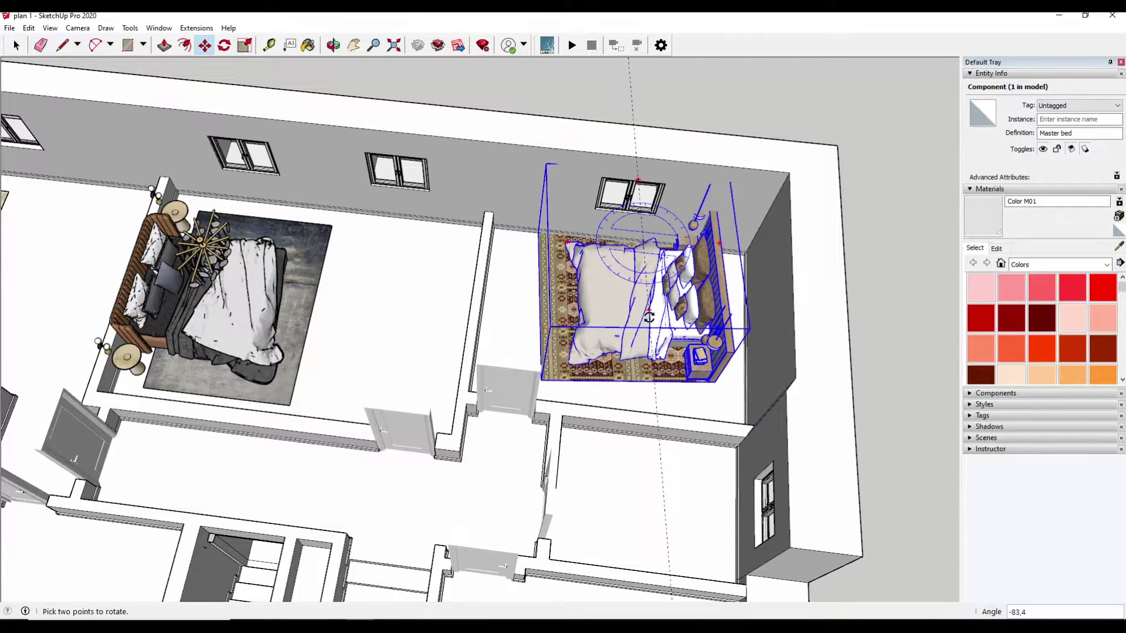
{"action": "left_click", "coordinate": [695, 367]}
{"action": "middle_click_drag", "start_coordinate": [692, 338], "coordinate": [459, 145]}
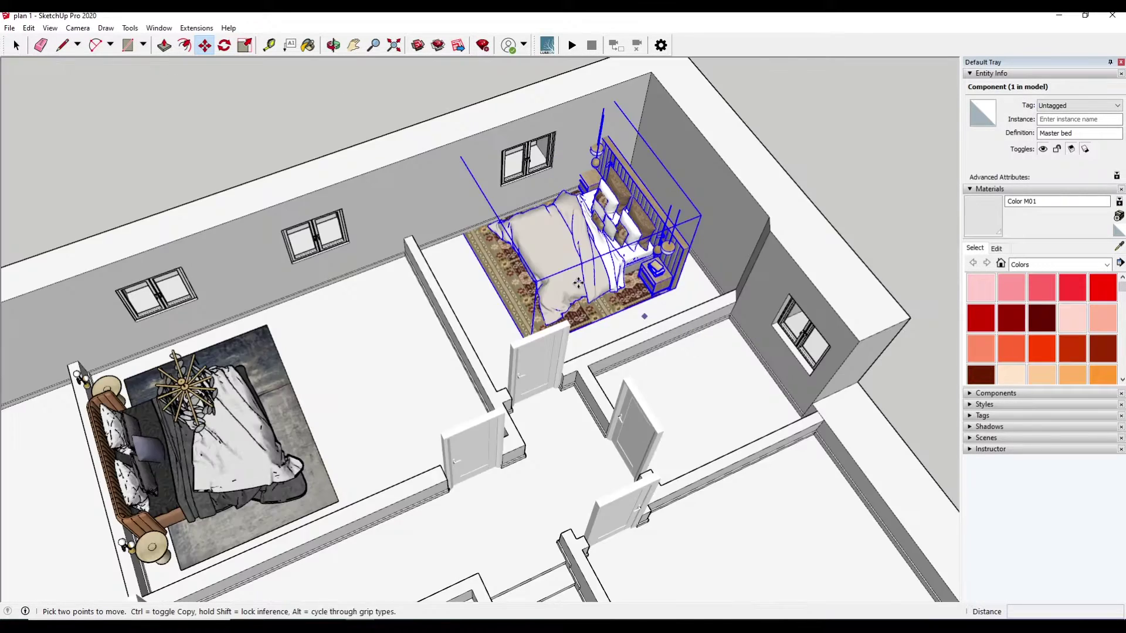
{"action": "left_click", "coordinate": [490, 332]}
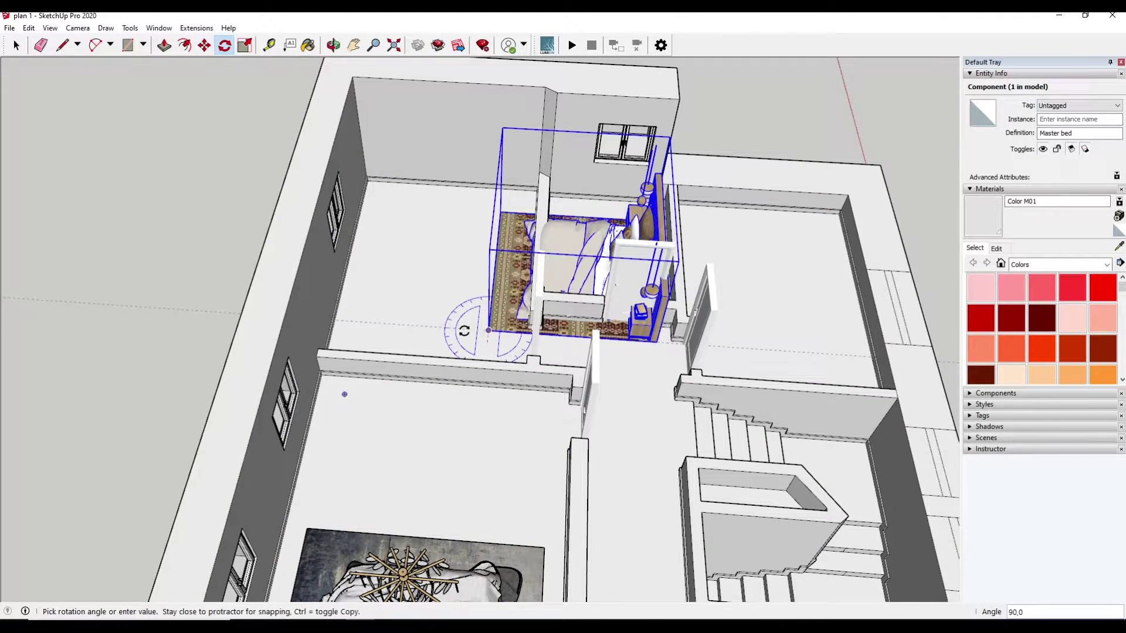
{"action": "left_click", "coordinate": [656, 345]}
Nudge the Master bed against the room wall and check its placement
{"action": "middle_click_drag", "start_coordinate": [656, 345], "coordinate": [634, 359]}
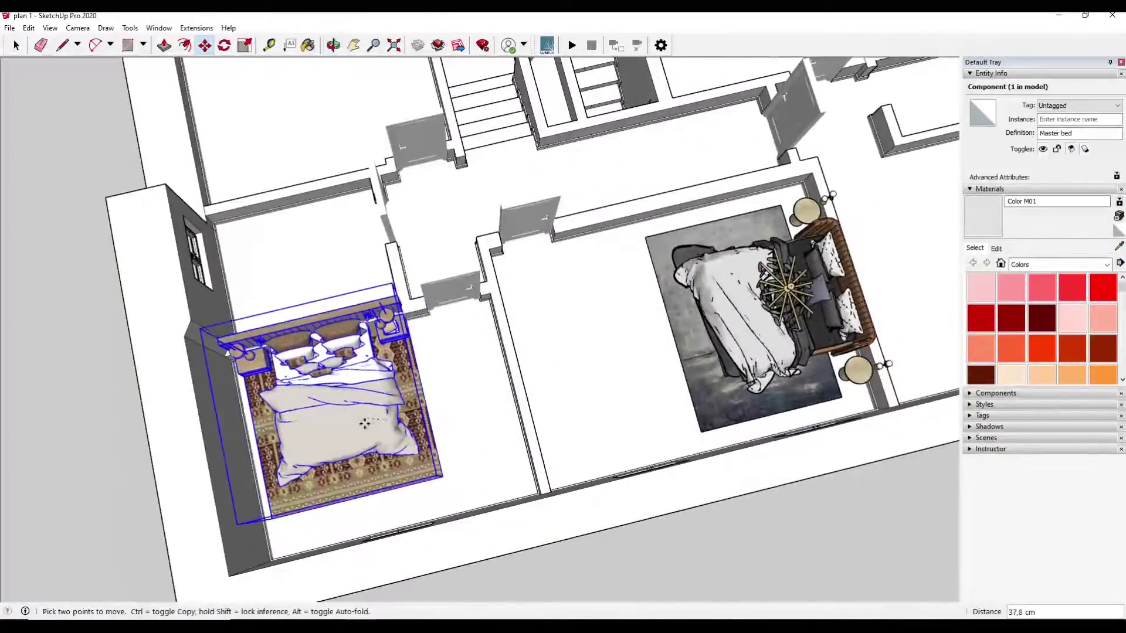
{"action": "middle_click_drag", "start_coordinate": [365, 424], "coordinate": [466, 342]}
{"action": "scroll", "coordinate": [466, 342], "scroll_direction": "up", "scroll_amount": 5}
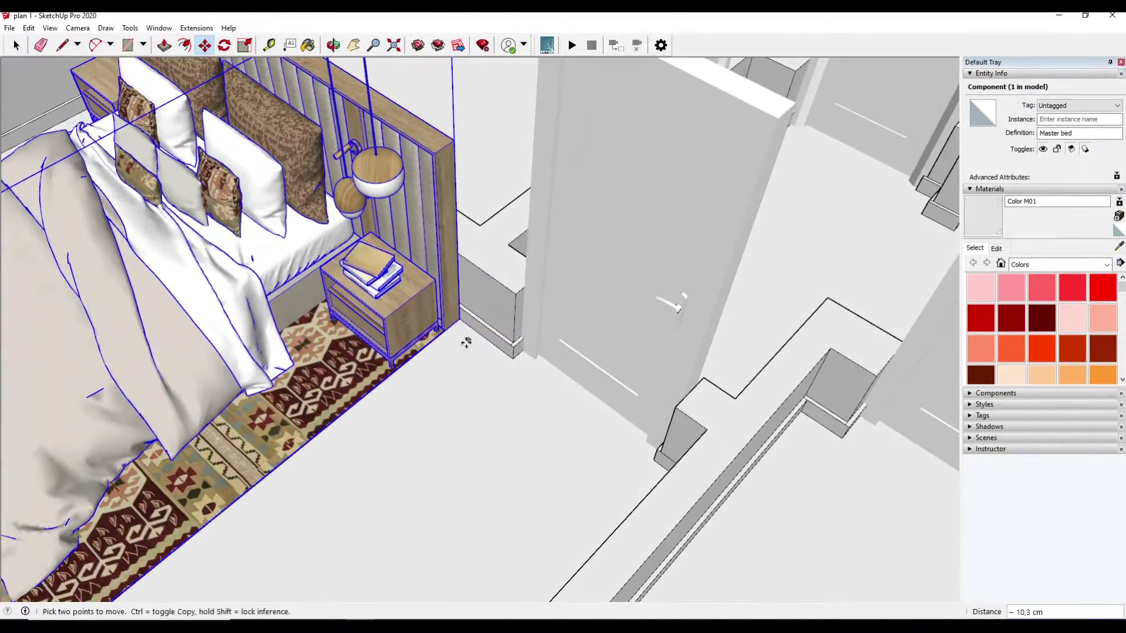
{"action": "scroll", "coordinate": [466, 342], "scroll_direction": "down", "scroll_amount": 3}
{"action": "mouse_move", "coordinate": [466, 342]}
{"action": "middle_mouse_down"}
{"action": "mouse_move", "coordinate": [480, 350]}
{"action": "mouse_move", "coordinate": [492, 320]}
{"action": "mouse_move", "coordinate": [450, 260]}
{"action": "mouse_move", "coordinate": [375, 194]}
{"action": "middle_mouse_up"}
{"action": "scroll", "coordinate": [481, 350], "scroll_direction": "up", "scroll_amount": 3}
{"action": "scroll", "coordinate": [480, 349], "scroll_direction": "down", "scroll_amount": 2}
{"action": "scroll", "coordinate": [493, 319], "scroll_direction": "down", "scroll_amount": 5}
Unhide the last hidden curtain and place a copy further left on the wall
{"action": "left_click", "coordinate": [39, 29]}
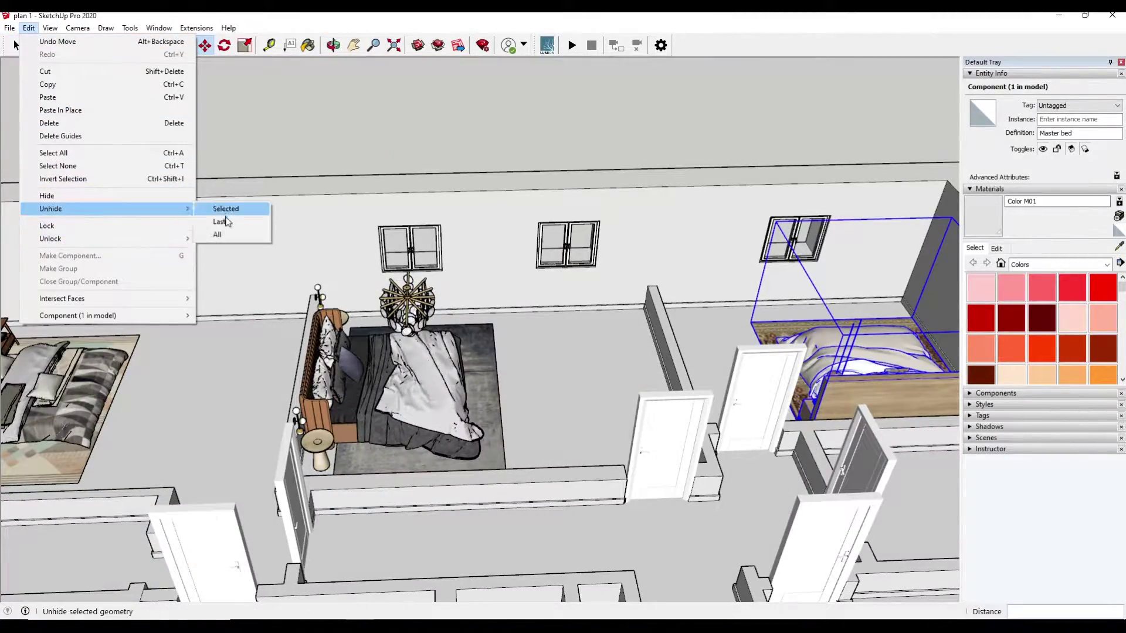
{"action": "left_click", "coordinate": [227, 221]}
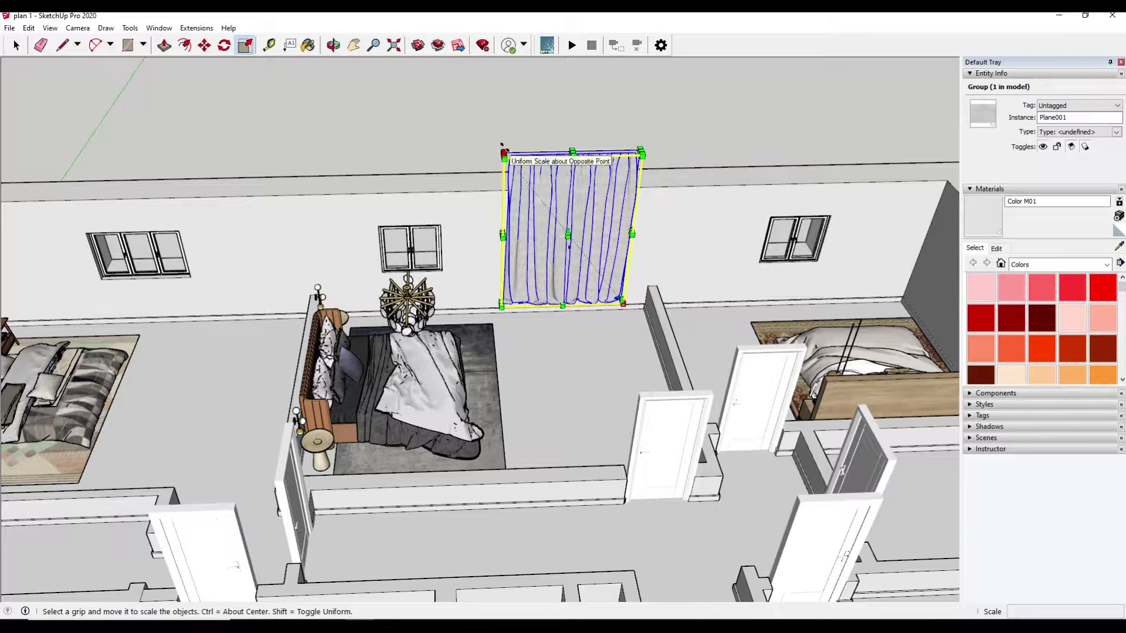
{"action": "scroll", "coordinate": [592, 221], "scroll_direction": "up", "scroll_amount": 5}
{"action": "key", "text": "m"}
{"action": "left_click_drag", "start_coordinate": [595, 234], "coordinate": [526, 240]}
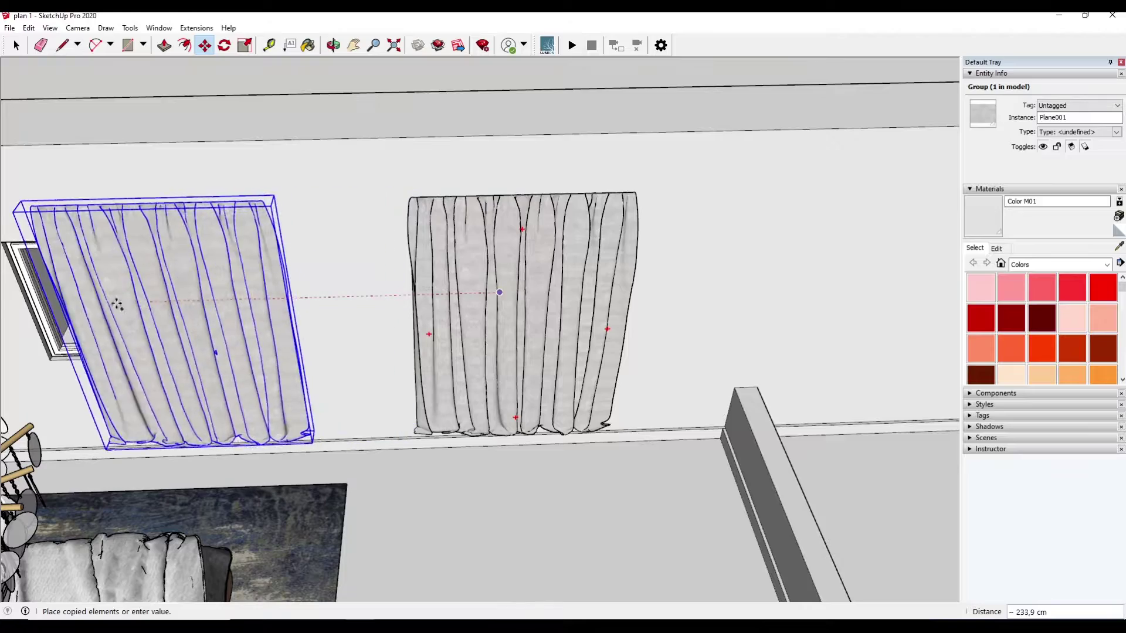
{"action": "left_click", "coordinate": [183, 300]}
{"action": "scroll", "coordinate": [184, 300], "scroll_direction": "down", "scroll_amount": 5}
Orbit over the whole floor and open 3D Warehouse
{"action": "middle_click_drag", "start_coordinate": [185, 300], "coordinate": [448, 278]}
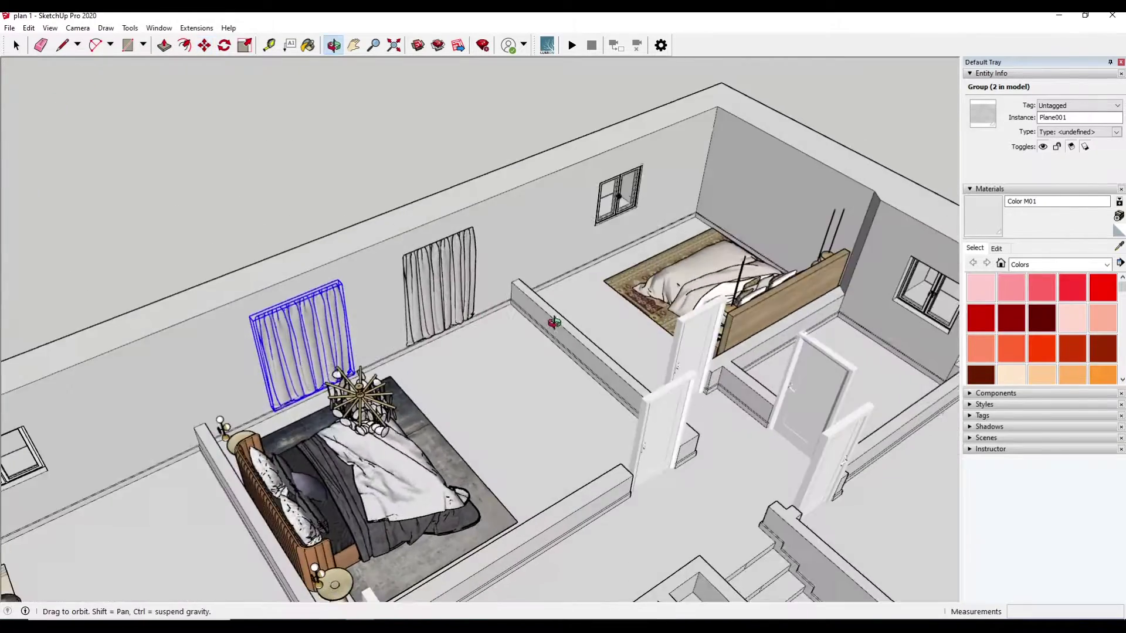
{"action": "left_click", "coordinate": [424, 51]}
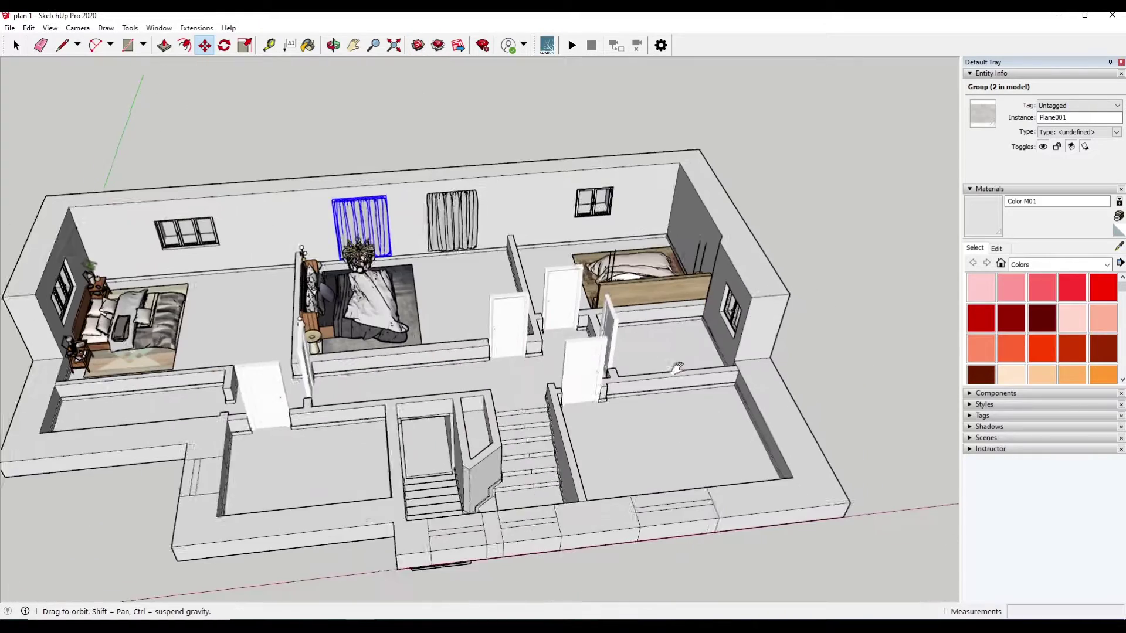
{"action": "mouse_move", "coordinate": [586, 351]}
{"action": "middle_mouse_down"}
{"action": "mouse_move", "coordinate": [651, 383]}
{"action": "mouse_move", "coordinate": [598, 401]}
{"action": "middle_mouse_up"}
Reopen 3D Warehouse and scroll through the Bedroom collection
{"action": "left_click", "coordinate": [423, 51]}
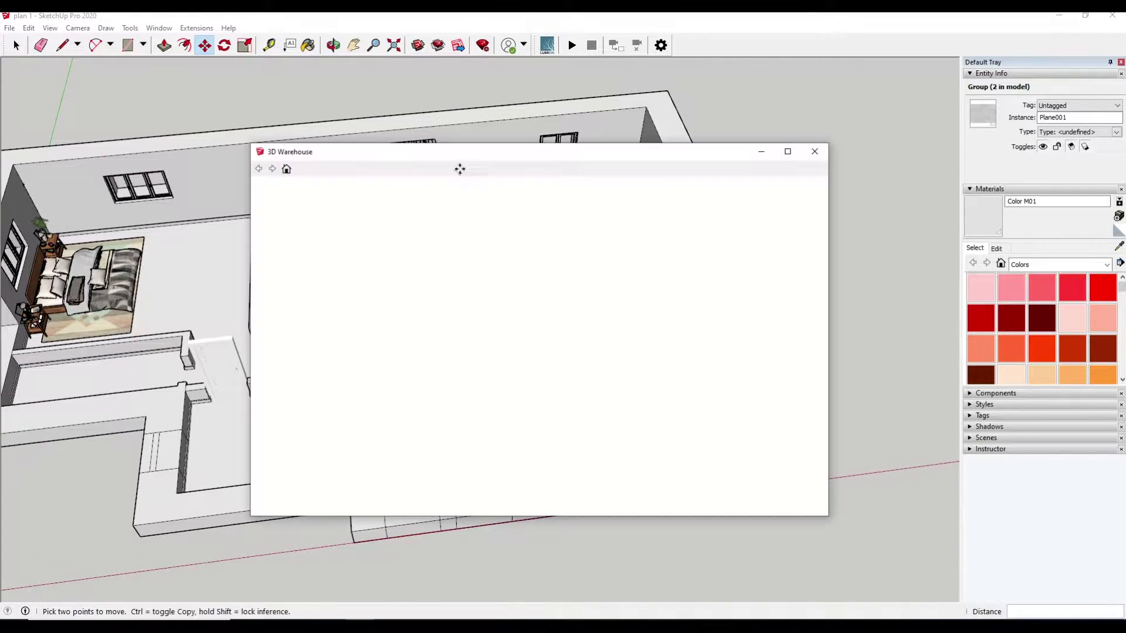
{"action": "scroll", "coordinate": [586, 381], "scroll_direction": "down", "scroll_amount": 5}
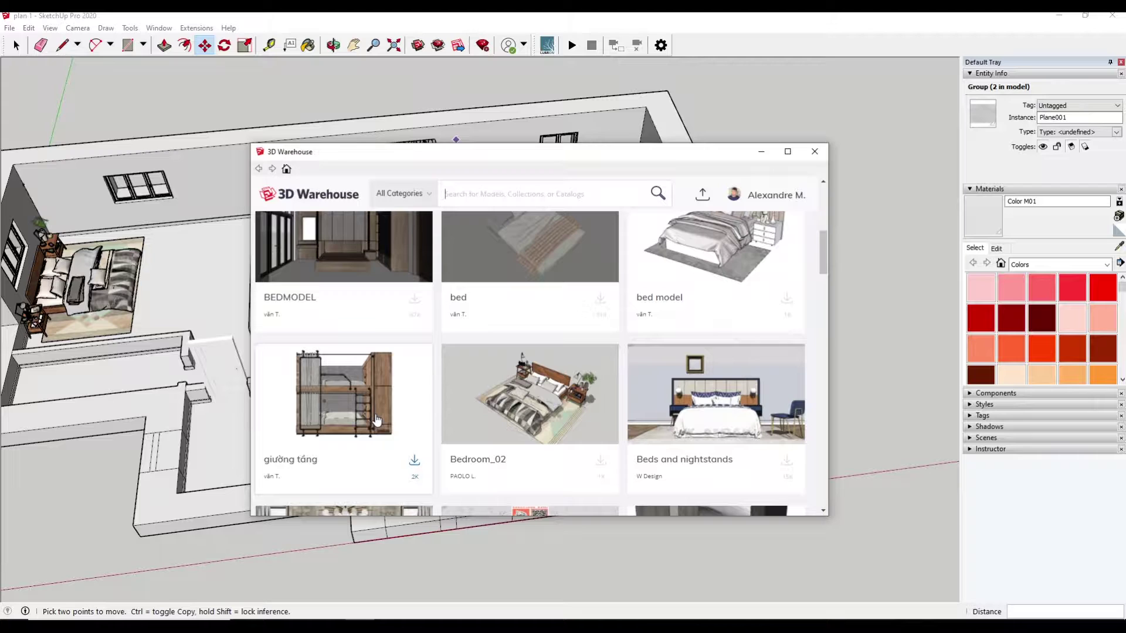
{"action": "scroll", "coordinate": [376, 420], "scroll_direction": "down", "scroll_amount": 5}
{"action": "scroll", "coordinate": [376, 413], "scroll_direction": "up", "scroll_amount": 5}
{"action": "scroll", "coordinate": [519, 340], "scroll_direction": "down", "scroll_amount": 5}
{"action": "scroll", "coordinate": [520, 346], "scroll_direction": "down", "scroll_amount": 4}
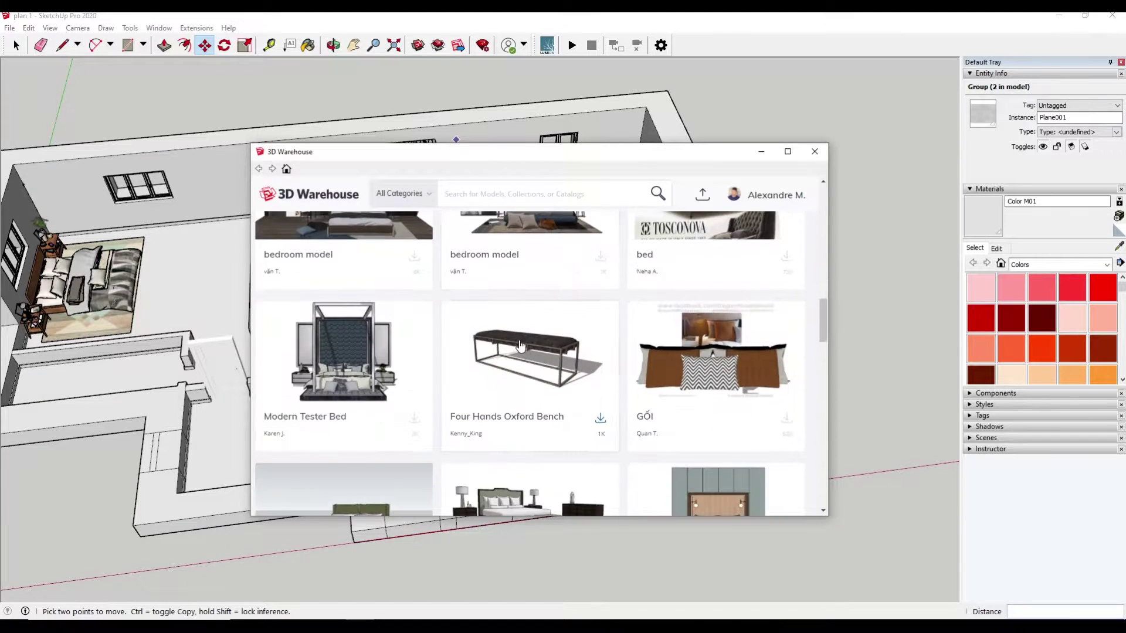
{"action": "scroll", "coordinate": [523, 333], "scroll_direction": "down", "scroll_amount": 3}
{"action": "scroll", "coordinate": [523, 333], "scroll_direction": "up", "scroll_amount": 3}
{"action": "scroll", "coordinate": [523, 333], "scroll_direction": "up", "scroll_amount": 5}
Sort the Bedroom collection by likes and load the closet wardrobe model
{"action": "left_click", "coordinate": [788, 151]}
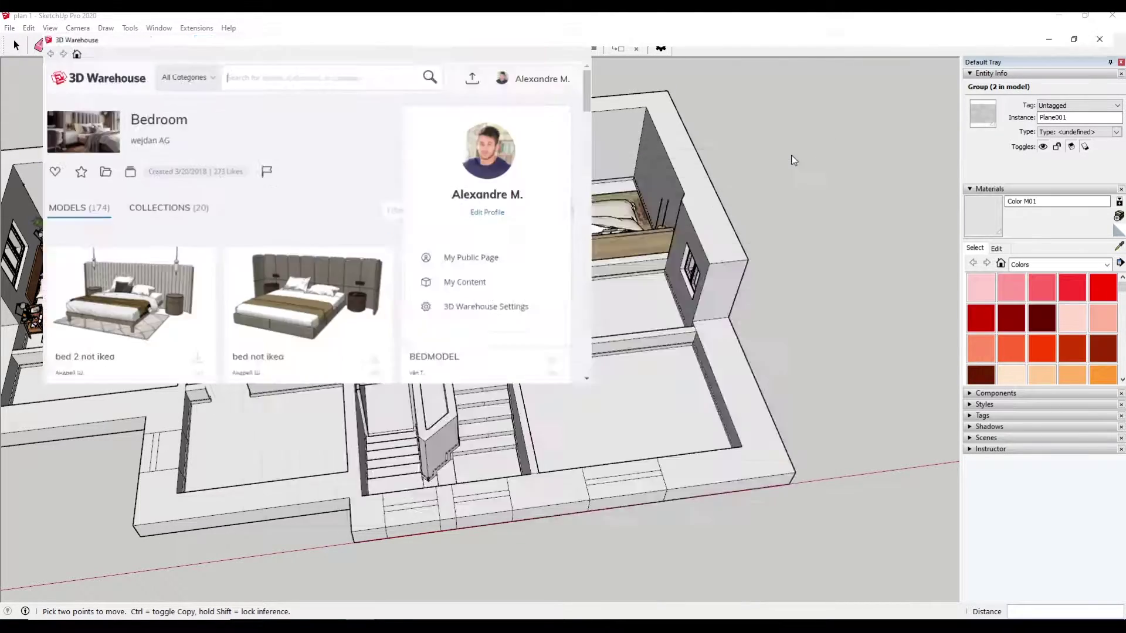
{"action": "left_click", "coordinate": [808, 253]}
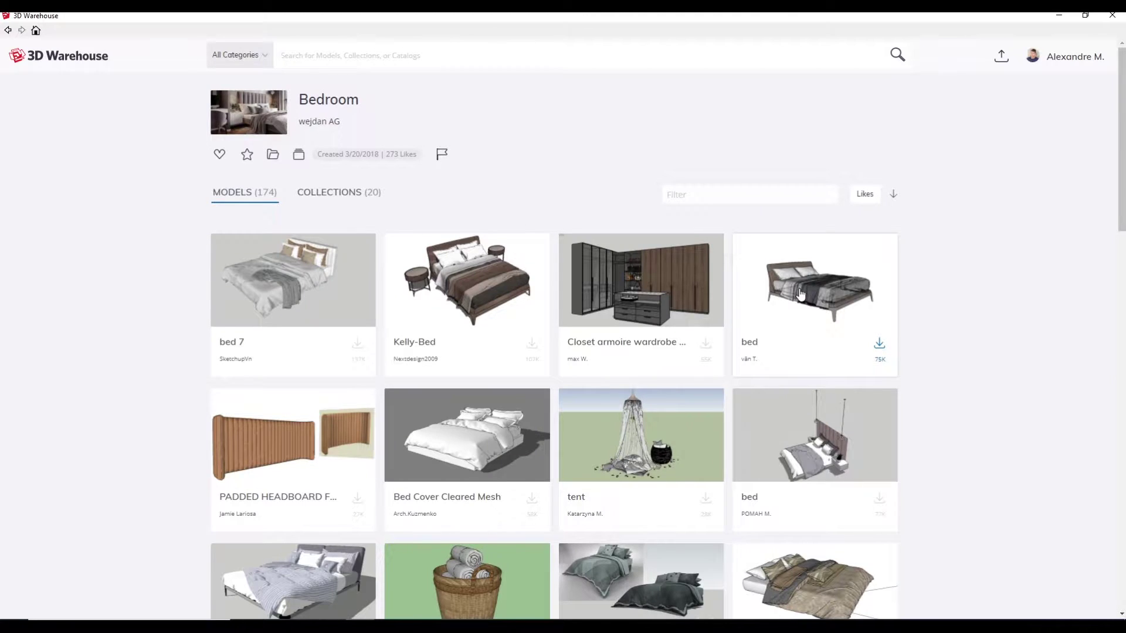
{"action": "left_click", "coordinate": [705, 346]}
{"action": "left_click", "coordinate": [517, 345]}
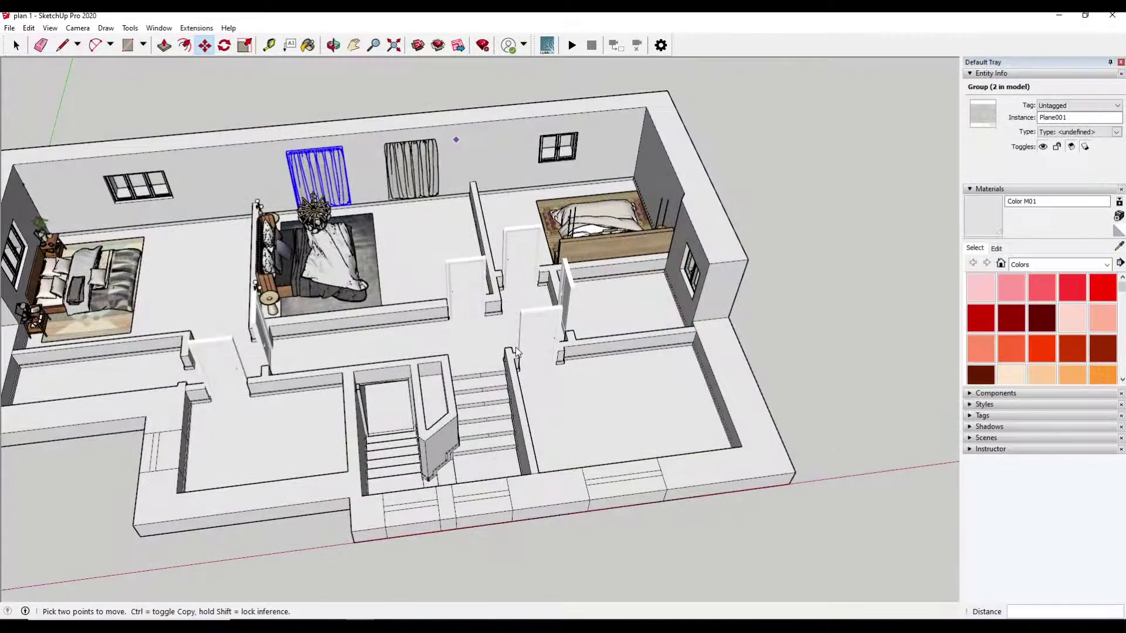
{"action": "middle_click_drag", "start_coordinate": [381, 238], "coordinate": [309, 364]}
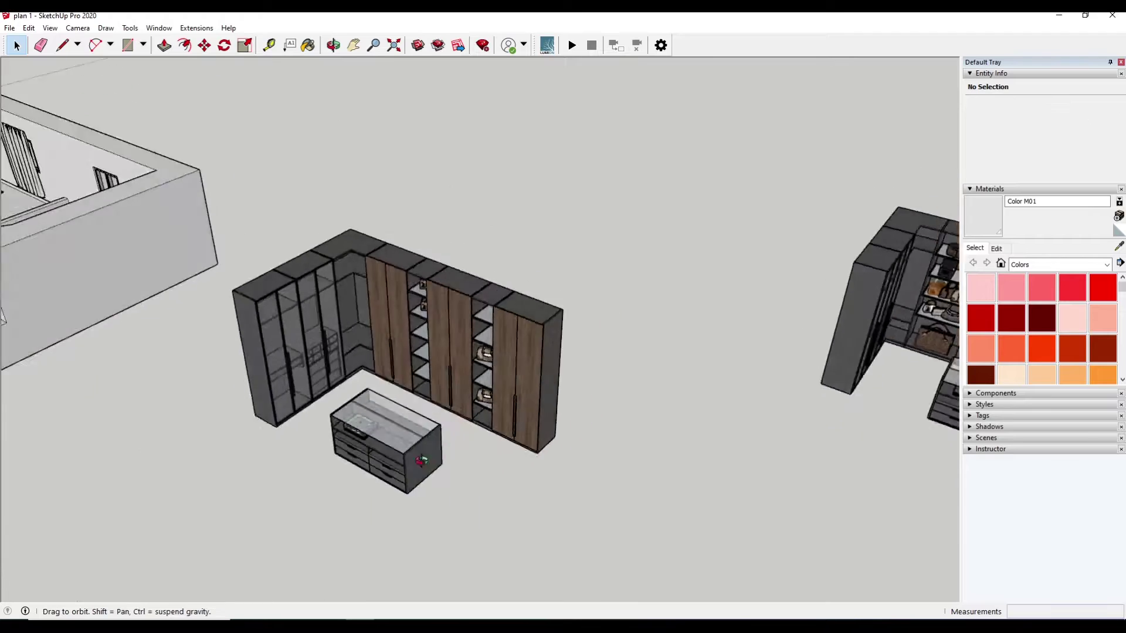
{"action": "double_click", "coordinate": [255, 218]}
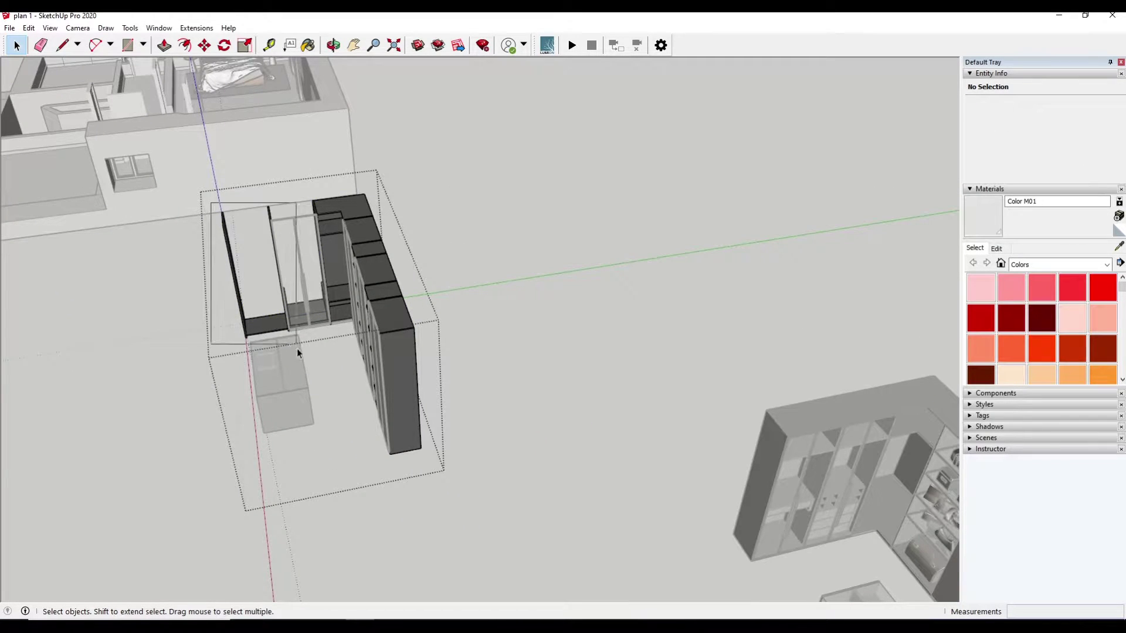
{"action": "double_click", "coordinate": [301, 216]}
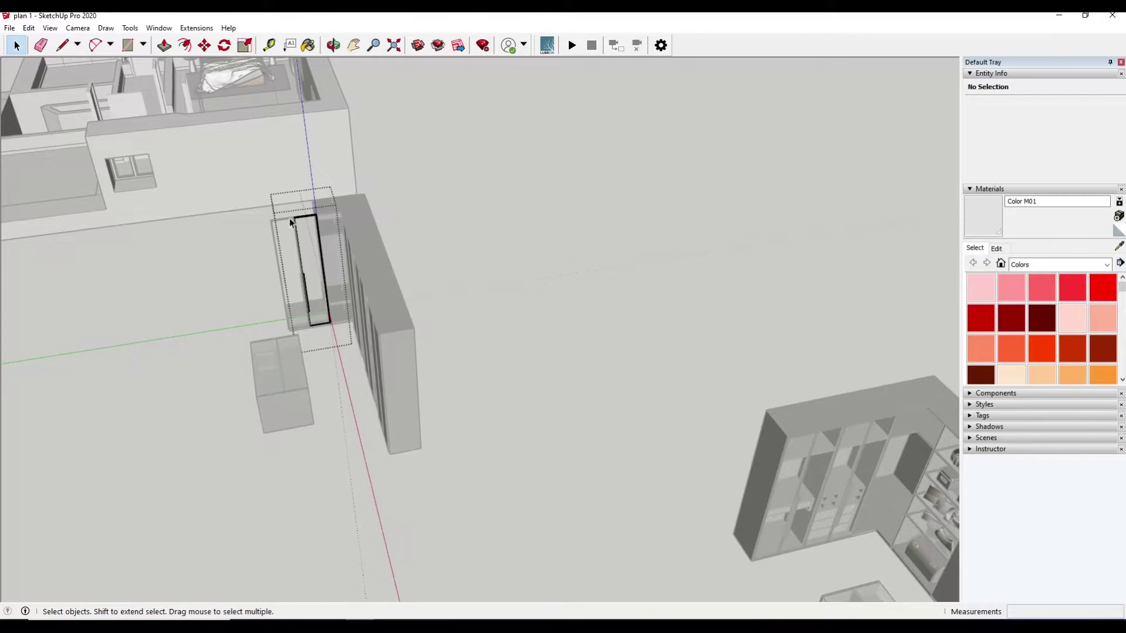
{"action": "left_click", "coordinate": [488, 221]}
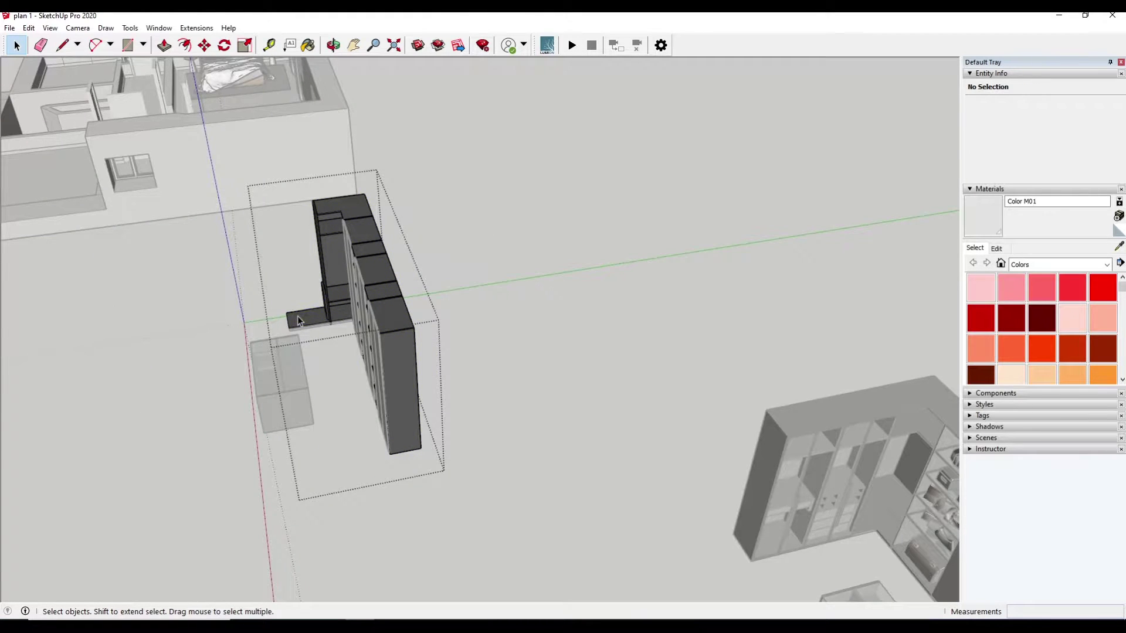
{"action": "middle_click_drag", "start_coordinate": [297, 315], "coordinate": [295, 395]}
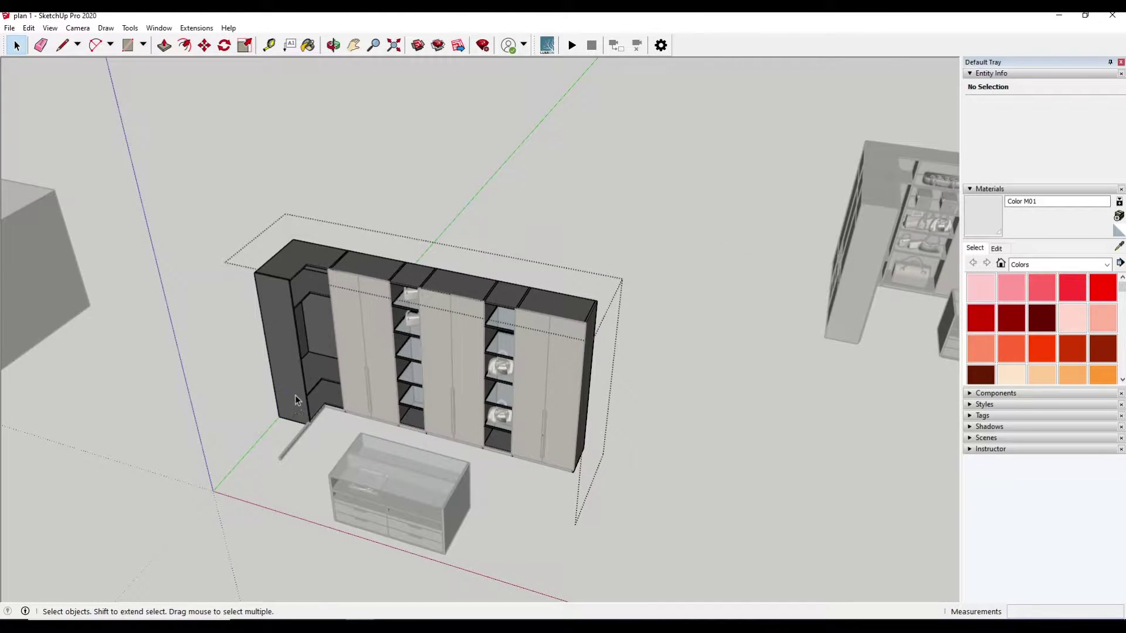
{"action": "left_click", "coordinate": [297, 441]}
{"action": "middle_click_drag", "start_coordinate": [298, 441], "coordinate": [359, 454]}
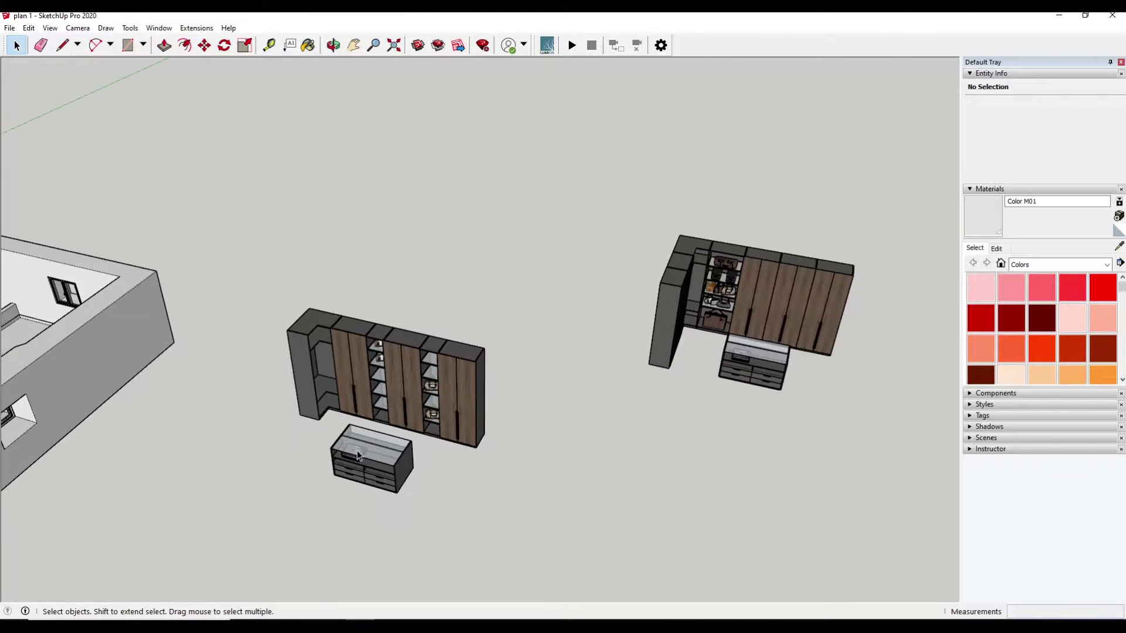
{"action": "scroll", "coordinate": [356, 482], "scroll_direction": "up", "scroll_amount": 5}
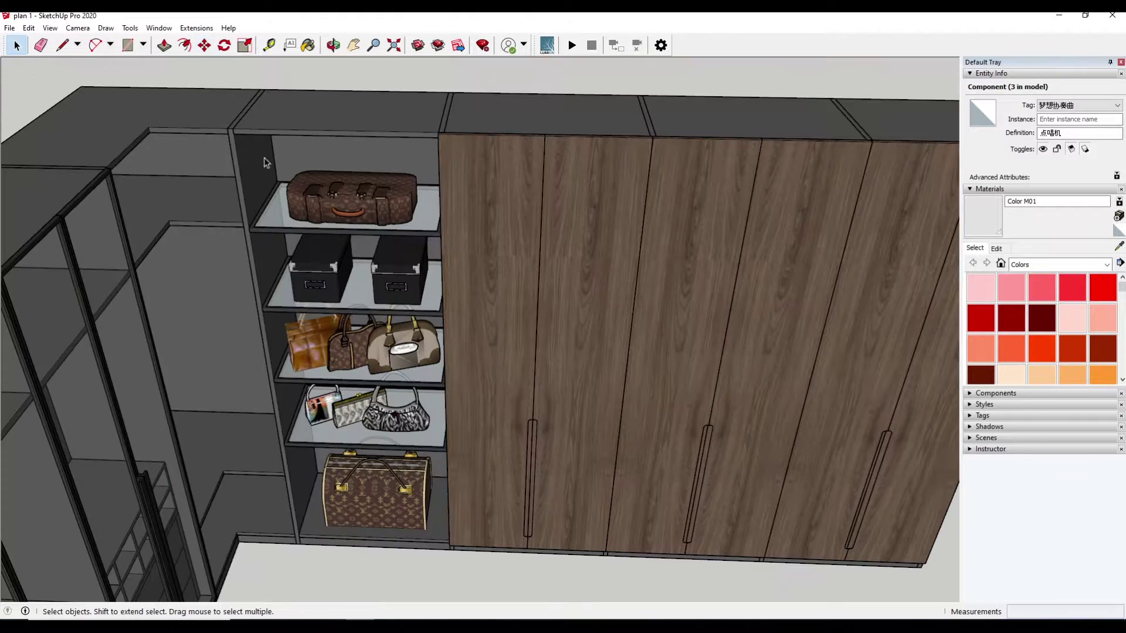
Move the selected bags and boxes and set a bag down on a closet shelf
{"action": "left_click", "coordinate": [373, 494]}
{"action": "scroll", "coordinate": [373, 493], "scroll_direction": "down", "scroll_amount": 5}
{"action": "middle_click_drag", "start_coordinate": [374, 493], "coordinate": [329, 324]}
{"action": "scroll", "coordinate": [329, 324], "scroll_direction": "up", "scroll_amount": 4}
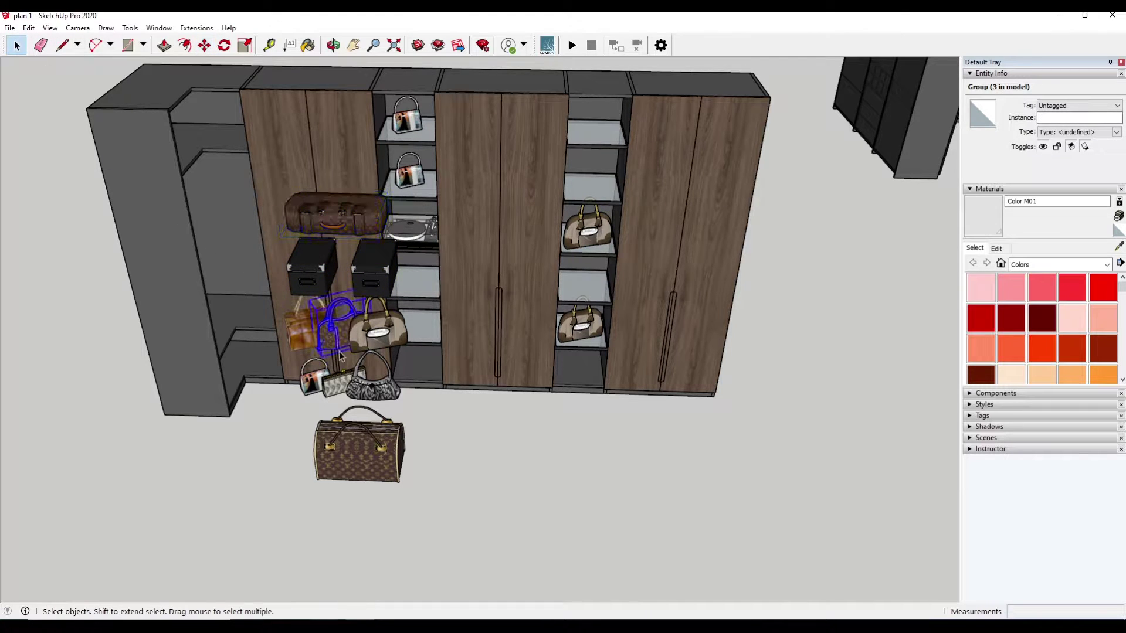
{"action": "scroll", "coordinate": [608, 302], "scroll_direction": "up", "scroll_amount": 3}
{"action": "scroll", "coordinate": [551, 293], "scroll_direction": "down", "scroll_amount": 2}
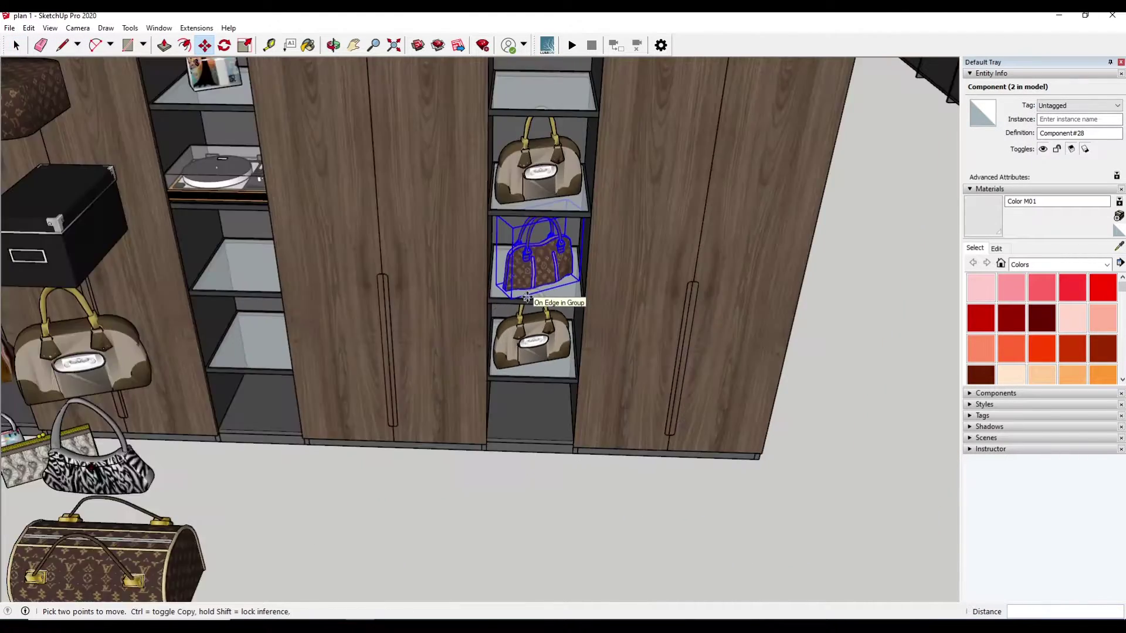
{"action": "left_click", "coordinate": [542, 300]}
Drop the black storage box into the closet's left compartment
{"action": "key", "text": "space"}
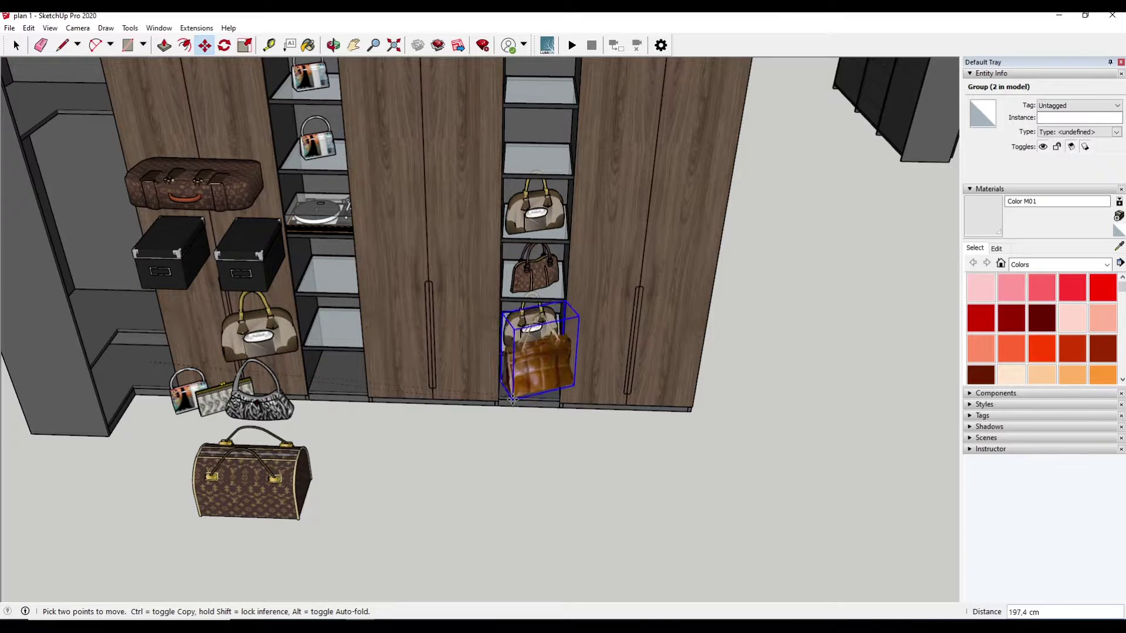
{"action": "scroll", "coordinate": [512, 399], "scroll_direction": "up", "scroll_amount": 3}
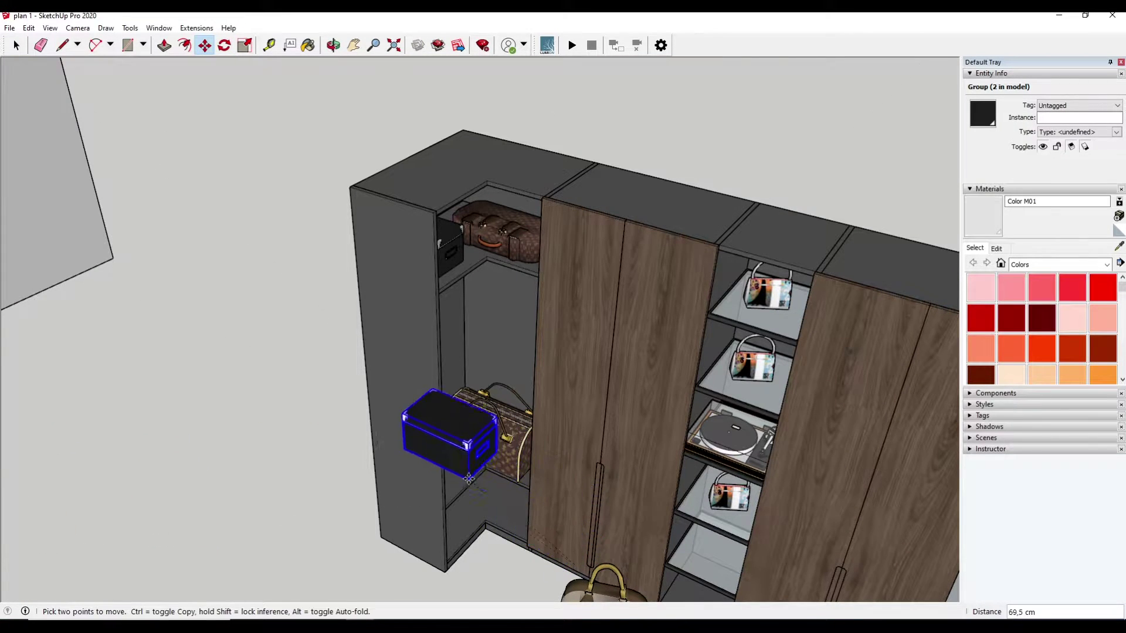
{"action": "scroll", "coordinate": [469, 478], "scroll_direction": "up", "scroll_amount": 3}
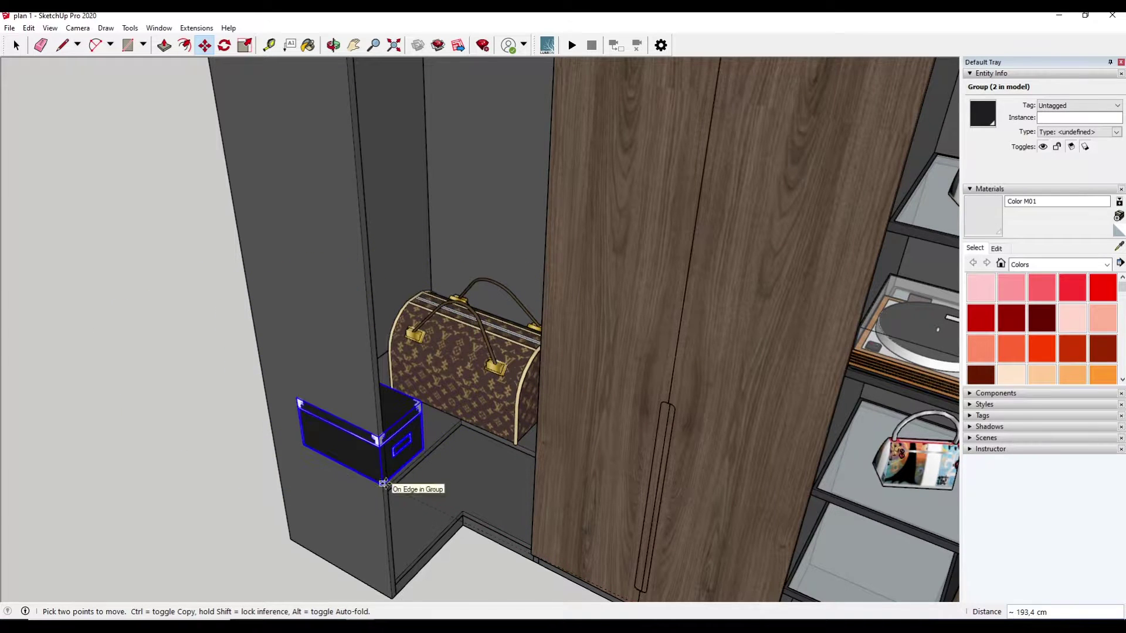
{"action": "left_click", "coordinate": [441, 437]}
Set the bag on the wardrobe's lower shelf and pick up the wardrobe to move it
{"action": "scroll", "coordinate": [441, 437], "scroll_direction": "down", "scroll_amount": 5}
{"action": "middle_click_drag", "start_coordinate": [565, 540], "coordinate": [283, 266]}
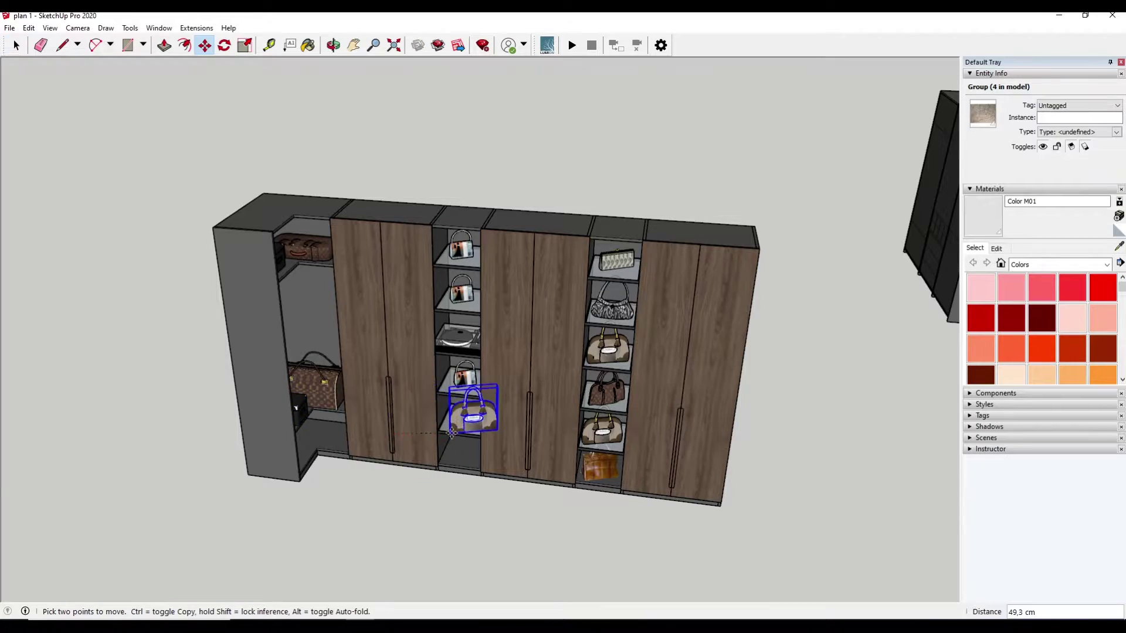
{"action": "scroll", "coordinate": [452, 432], "scroll_direction": "up", "scroll_amount": 4}
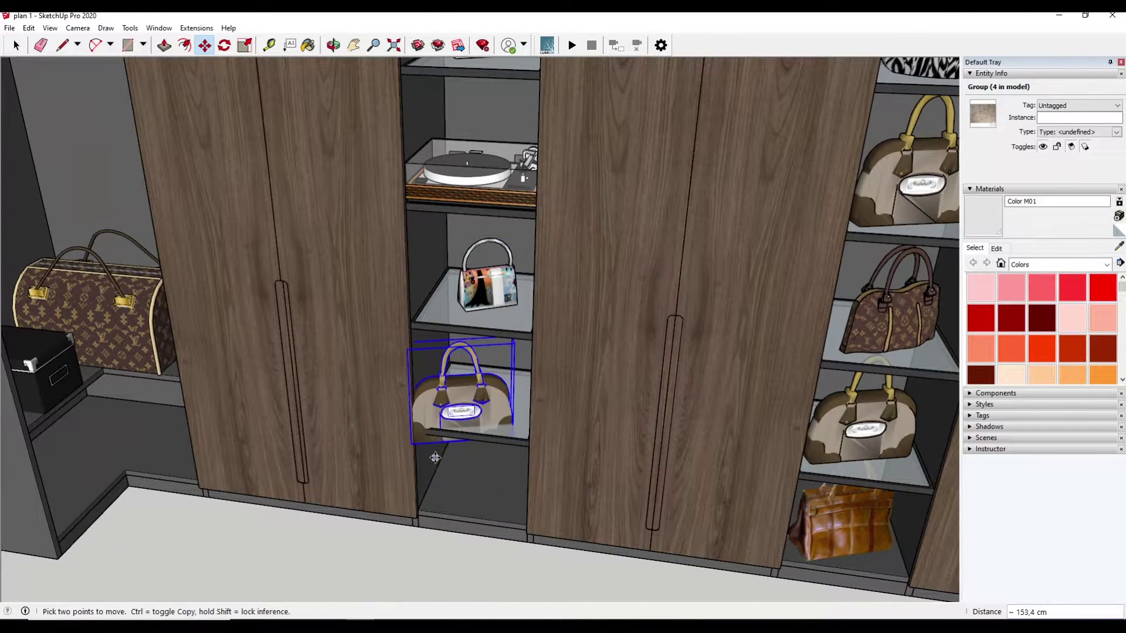
{"action": "scroll", "coordinate": [469, 423], "scroll_direction": "up", "scroll_amount": 5}
{"action": "left_click", "coordinate": [585, 360]}
{"action": "scroll", "coordinate": [585, 360], "scroll_direction": "down", "scroll_amount": 3}
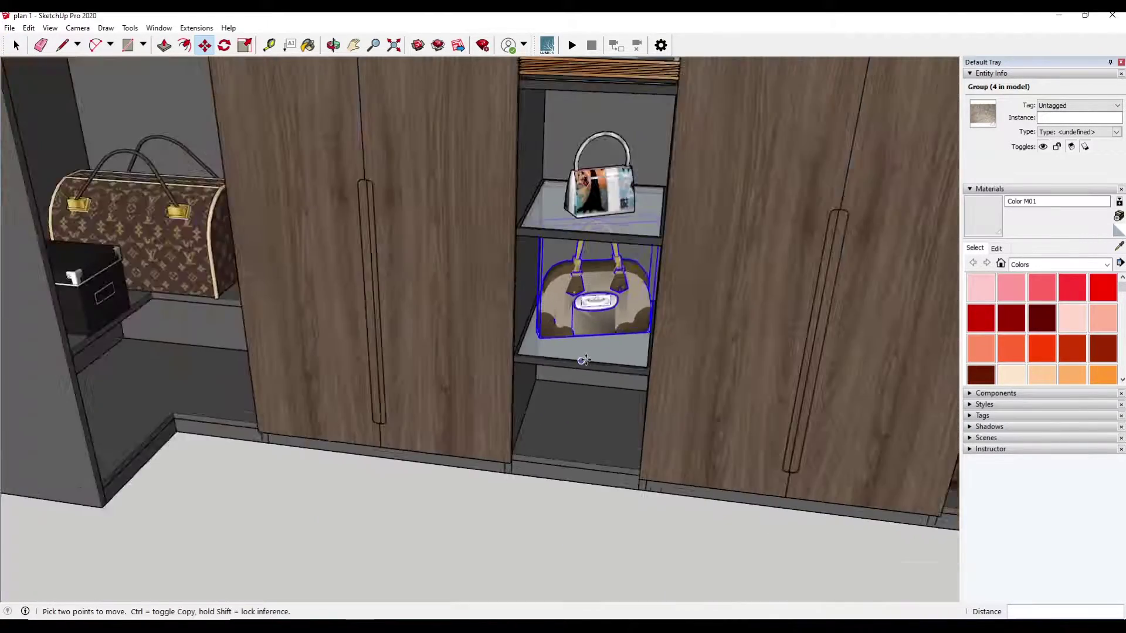
{"action": "scroll", "coordinate": [585, 360], "scroll_direction": "down", "scroll_amount": 5}
{"action": "scroll", "coordinate": [585, 360], "scroll_direction": "down", "scroll_amount": 5}
{"action": "left_click", "coordinate": [523, 342]}
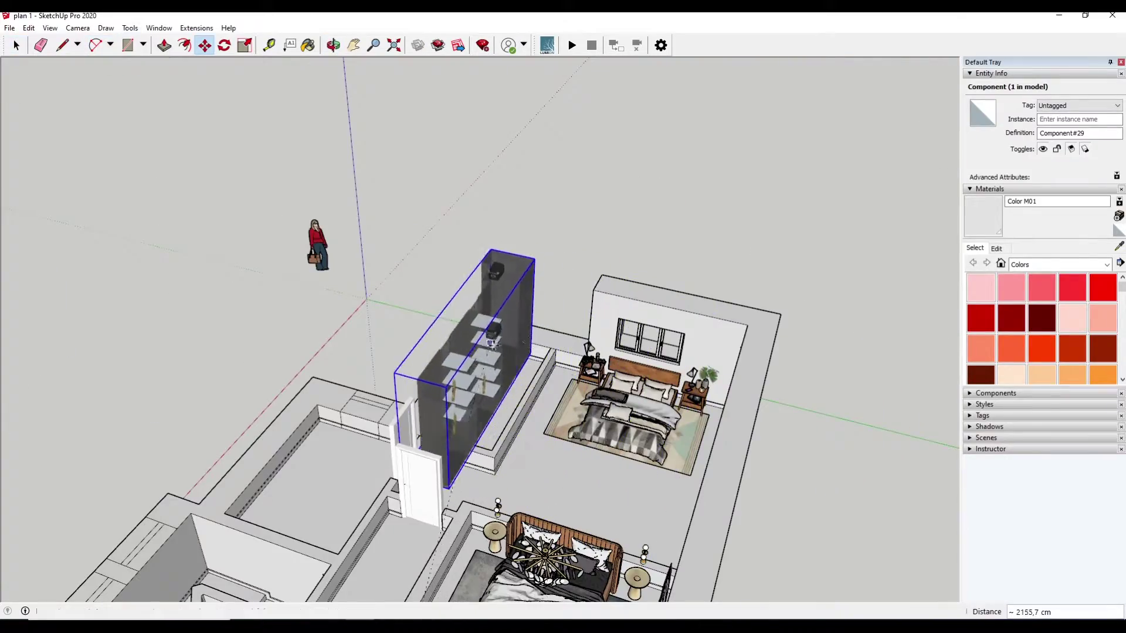
From a top-down view, slide the wardrobe into line with the wall
{"action": "scroll", "coordinate": [523, 342], "scroll_direction": "up", "scroll_amount": 5}
{"action": "scroll", "coordinate": [528, 358], "scroll_direction": "up", "scroll_amount": 3}
{"action": "scroll", "coordinate": [429, 382], "scroll_direction": "up", "scroll_amount": 3}
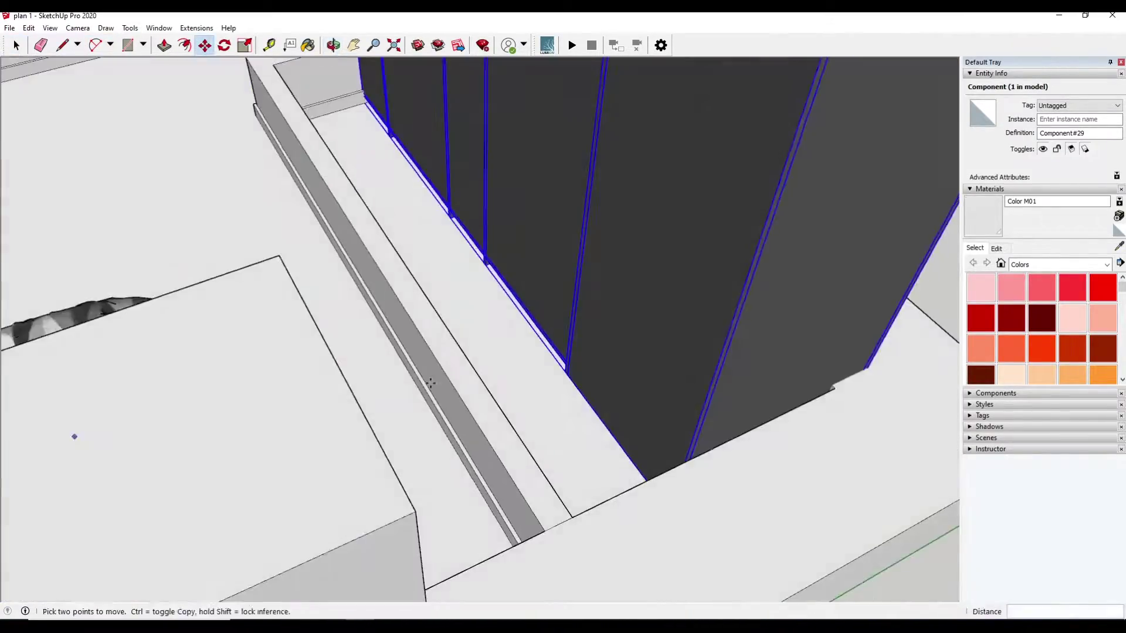
{"action": "middle_click_drag", "start_coordinate": [430, 382], "coordinate": [633, 322]}
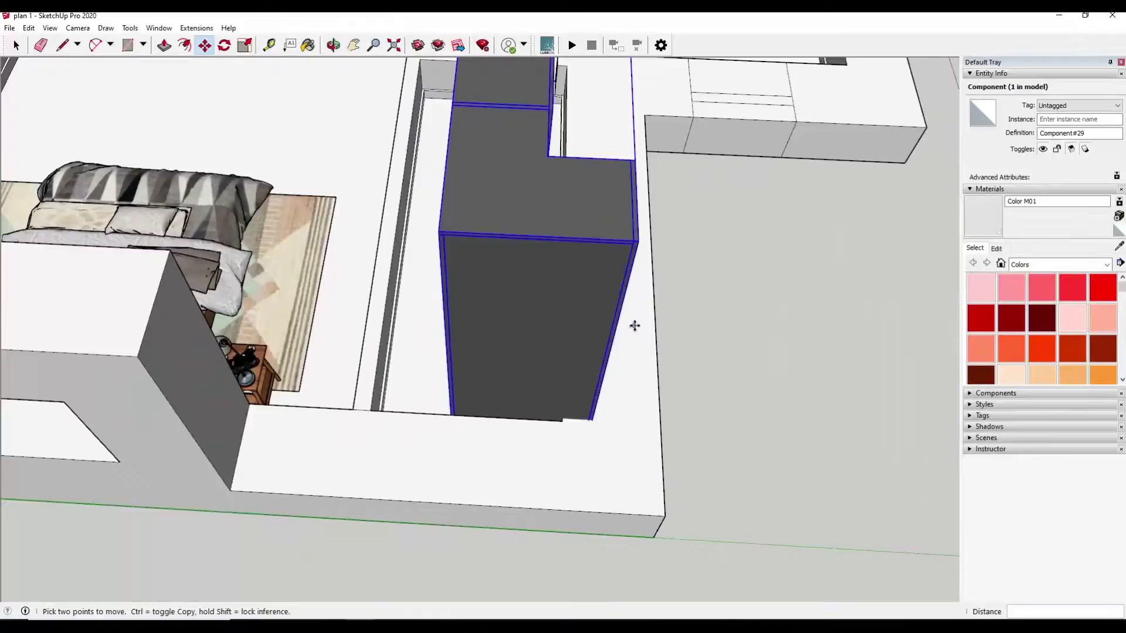
{"action": "scroll", "coordinate": [633, 322], "scroll_direction": "up", "scroll_amount": 3}
{"action": "left_click", "coordinate": [578, 346]}
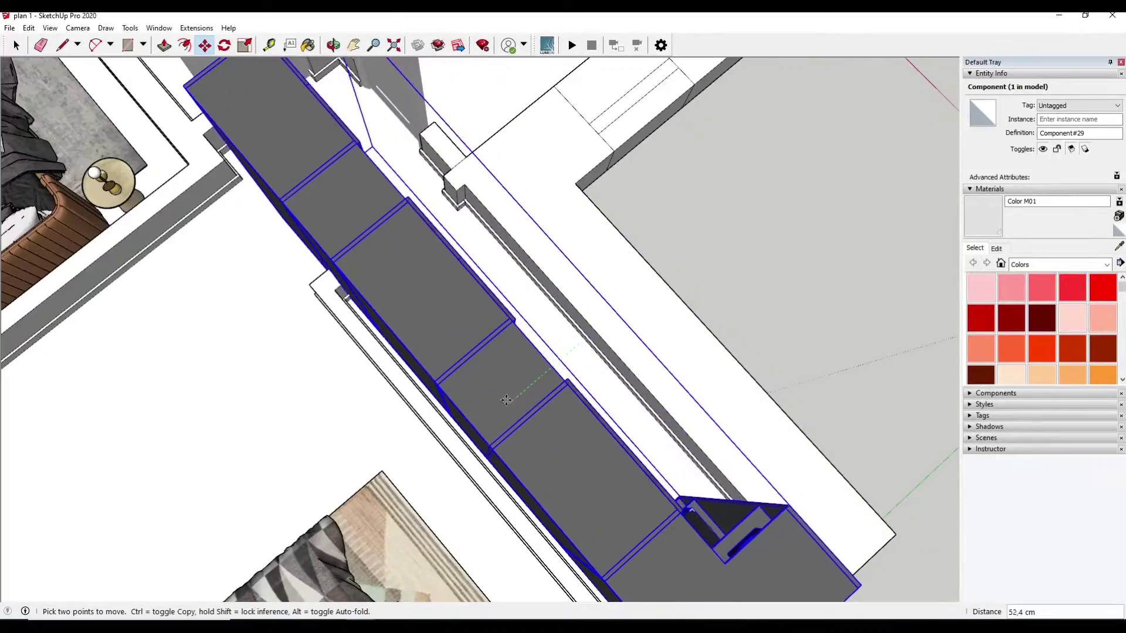
Open the wardrobe group and its nested group, exit, then zoom onto a side panel
{"action": "middle_click_drag", "start_coordinate": [623, 382], "coordinate": [447, 227]}
{"action": "key", "text": "space"}
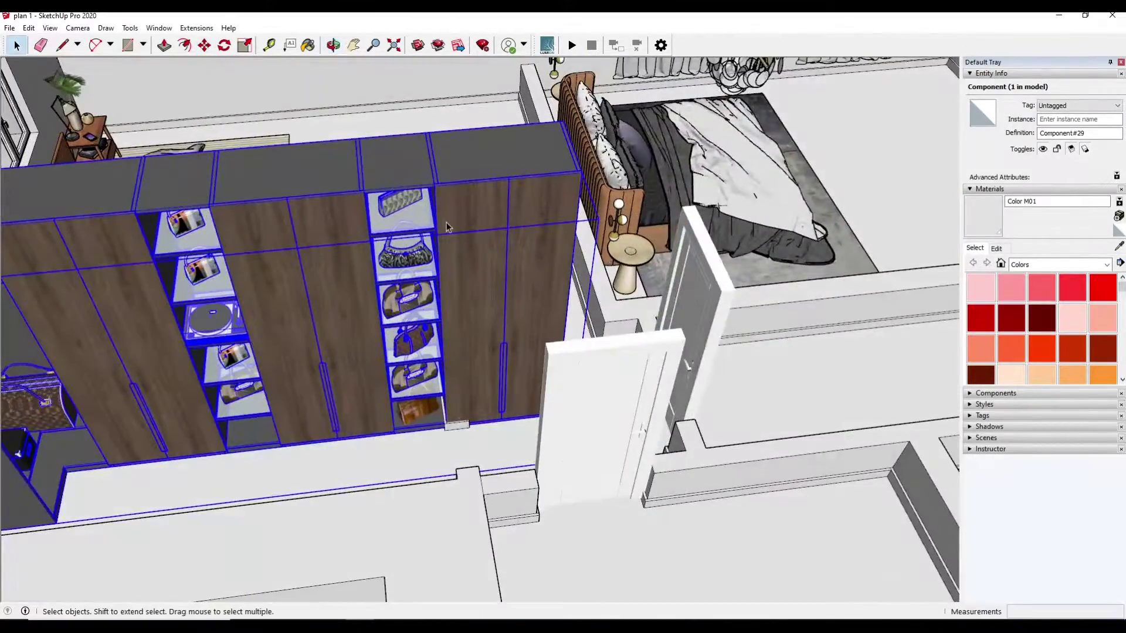
{"action": "double_click", "coordinate": [476, 210]}
{"action": "double_click", "coordinate": [520, 170]}
{"action": "left_click", "coordinate": [573, 167]}
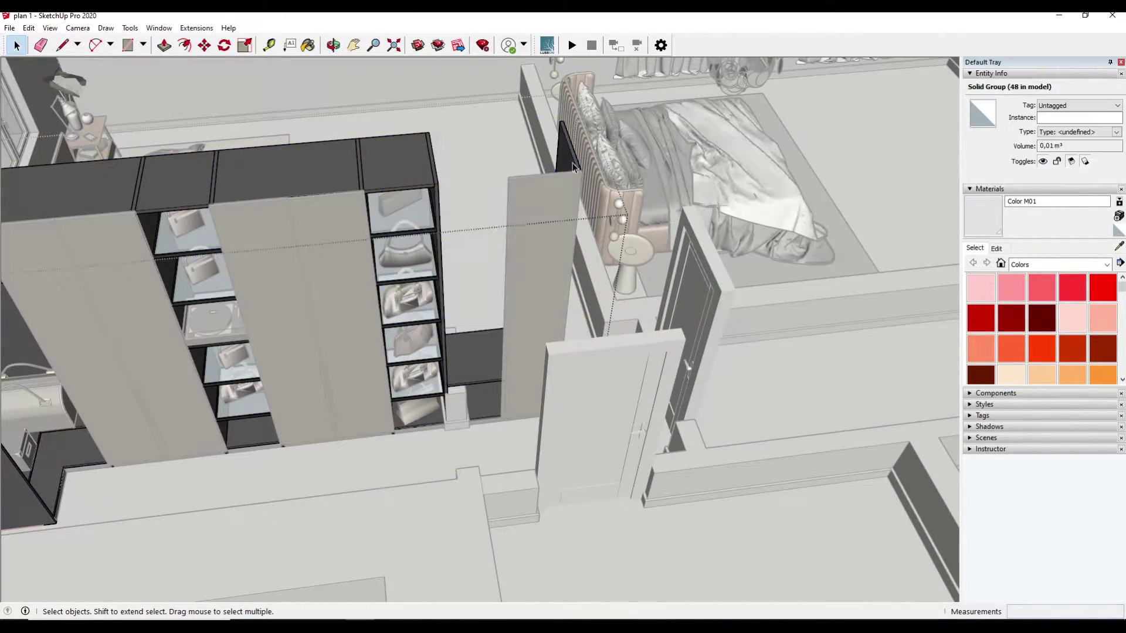
{"action": "left_click", "coordinate": [491, 400]}
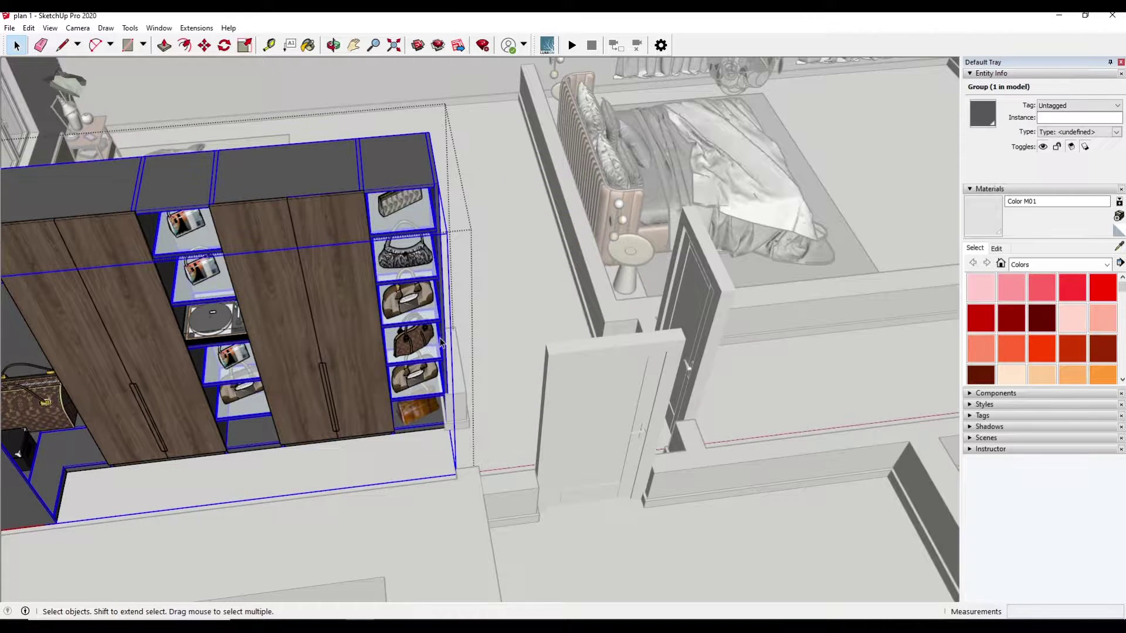
{"action": "middle_click_drag", "start_coordinate": [453, 229], "coordinate": [433, 469]}
Orbit and zoom to view the wardrobe's interior
{"action": "key", "text": "m"}
{"action": "scroll", "coordinate": [432, 410], "scroll_direction": "up", "scroll_amount": 3}
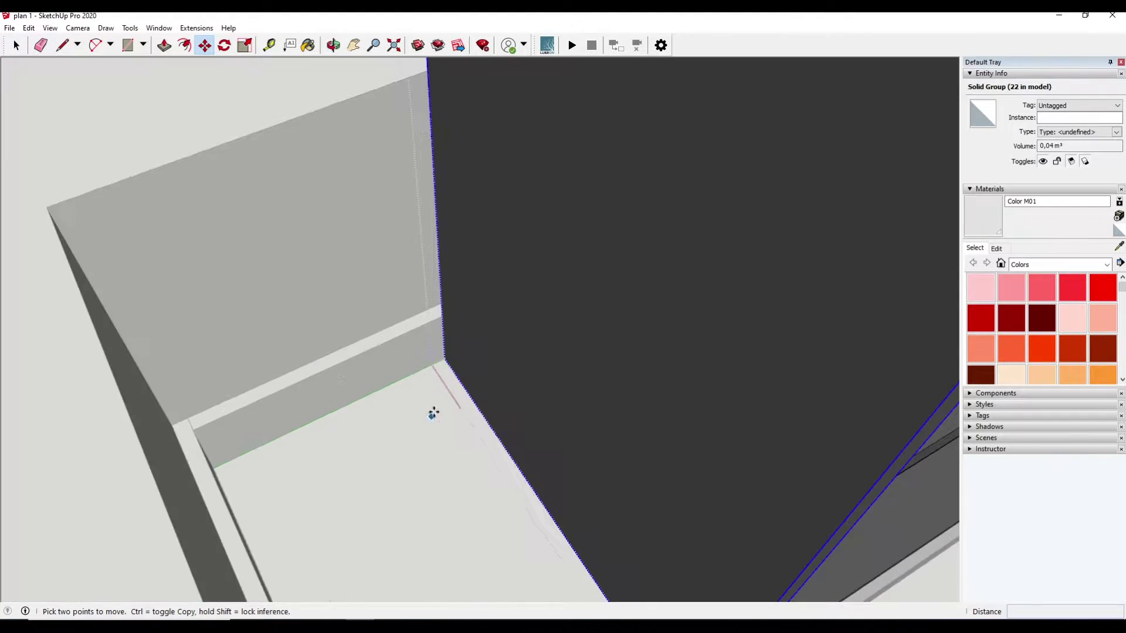
{"action": "scroll", "coordinate": [262, 441], "scroll_direction": "up", "scroll_amount": 3}
{"action": "scroll", "coordinate": [262, 441], "scroll_direction": "down", "scroll_amount": 5}
{"action": "middle_click_drag", "start_coordinate": [276, 427], "coordinate": [329, 349]}
{"action": "key", "text": "space"}
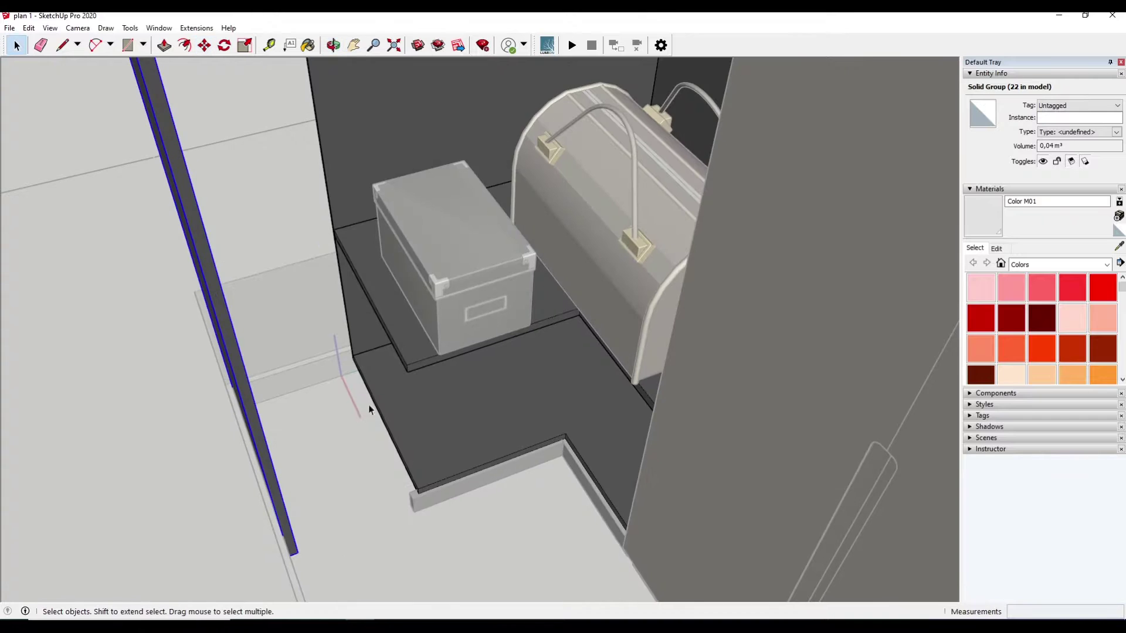
{"action": "scroll", "coordinate": [496, 439], "scroll_direction": "up", "scroll_amount": 5}
{"action": "scroll", "coordinate": [496, 439], "scroll_direction": "down", "scroll_amount": 3}
Extend the wardrobe's inner shelf face by 34,5 cm with Push/Pull
{"action": "key", "text": "p"}
{"action": "middle_click_drag", "start_coordinate": [496, 439], "coordinate": [440, 406]}
{"action": "left_click_drag", "start_coordinate": [434, 411], "coordinate": [306, 341]}
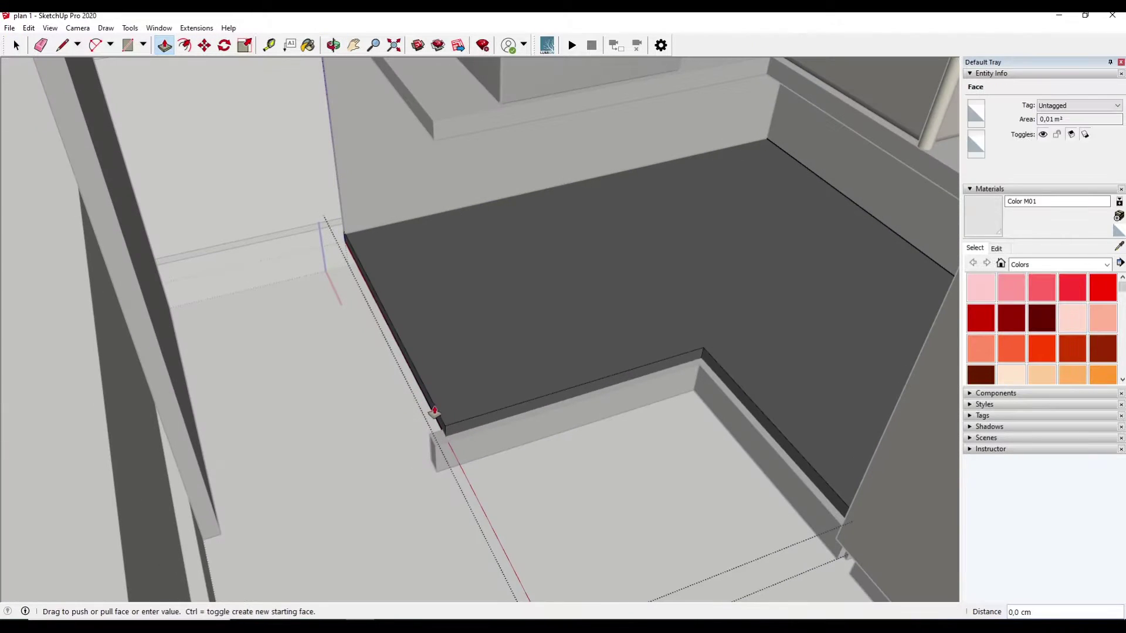
{"action": "key", "text": "space"}
{"action": "middle_click_drag", "start_coordinate": [306, 342], "coordinate": [276, 449]}
Select the shelf floor face, then orbit closer to the box and bag
{"action": "left_click", "coordinate": [529, 154]}
{"action": "mouse_move", "coordinate": [529, 154]}
{"action": "middle_mouse_down"}
{"action": "mouse_move", "coordinate": [545, 344]}
{"action": "mouse_move", "coordinate": [502, 372]}
{"action": "mouse_move", "coordinate": [88, 59]}
{"action": "middle_mouse_up"}
{"action": "key", "text": "p"}
{"action": "scroll", "coordinate": [521, 157], "scroll_direction": "down", "scroll_amount": 3}
{"action": "key", "text": "space"}
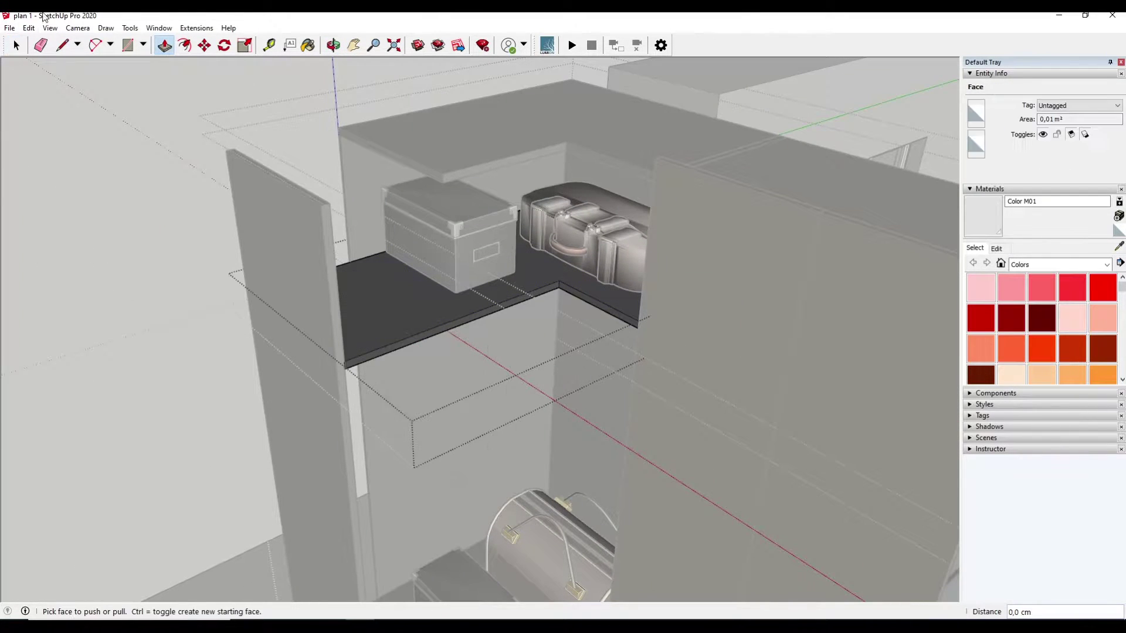
{"action": "key", "text": "space"}
{"action": "mouse_move", "coordinate": [432, 178]}
{"action": "middle_mouse_down"}
{"action": "mouse_move", "coordinate": [415, 221]}
{"action": "mouse_move", "coordinate": [356, 176]}
{"action": "middle_mouse_up"}
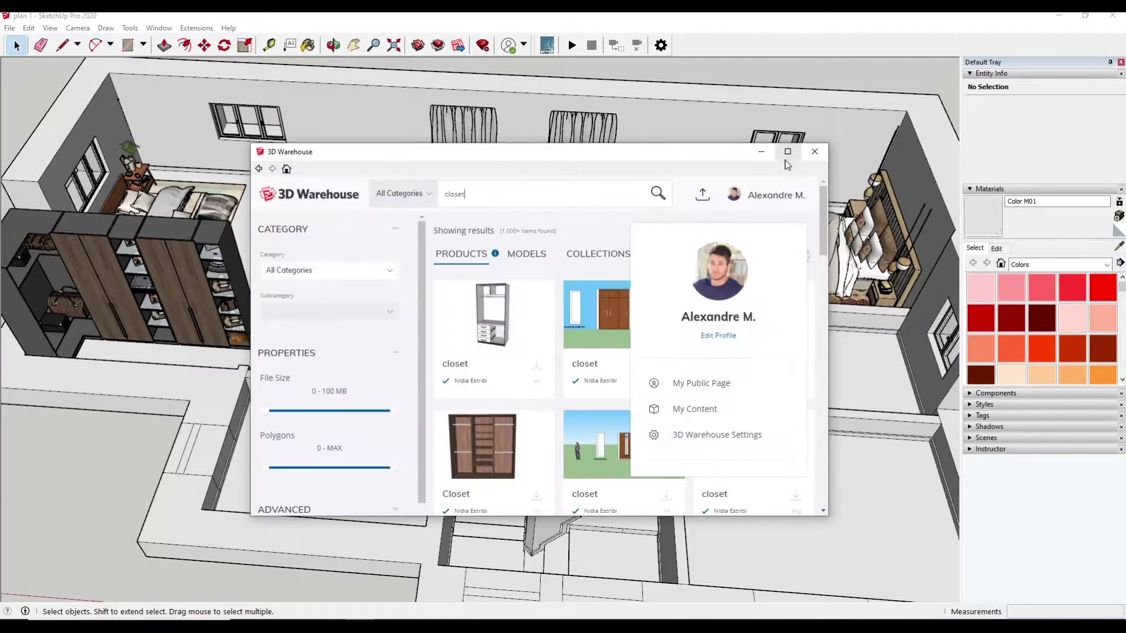
Download the Cabinet_04 closet from 3D Warehouse and place it in the bedroom
{"action": "scroll", "coordinate": [733, 259], "scroll_direction": "down", "scroll_amount": 5}
{"action": "scroll", "coordinate": [732, 259], "scroll_direction": "down", "scroll_amount": 5}
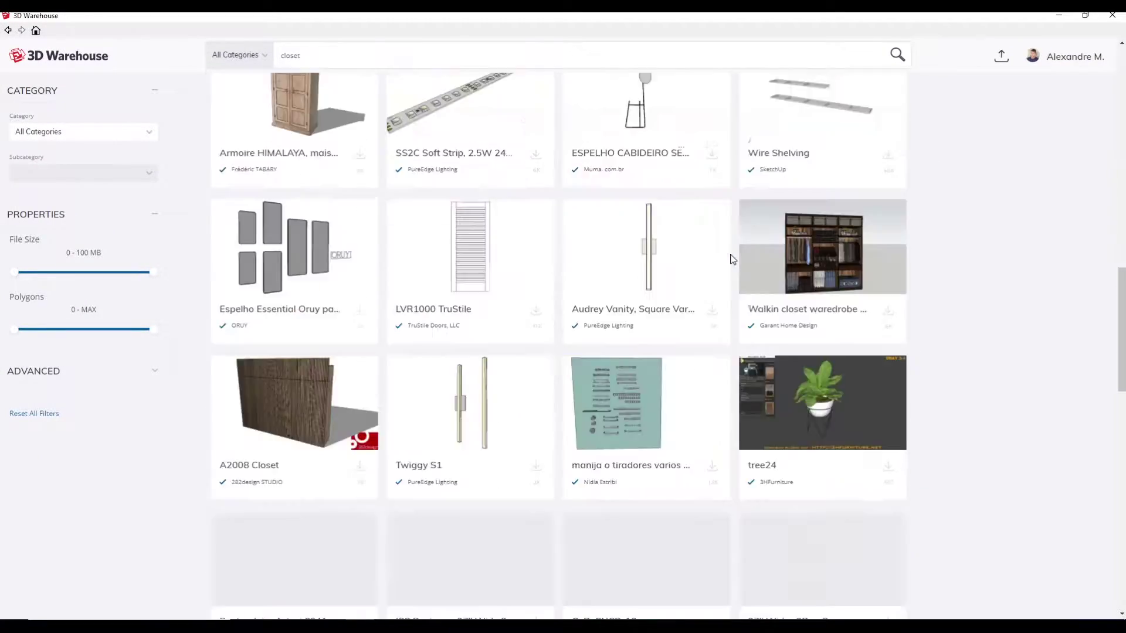
{"action": "scroll", "coordinate": [732, 259], "scroll_direction": "down", "scroll_amount": 5}
{"action": "scroll", "coordinate": [732, 259], "scroll_direction": "down", "scroll_amount": 3}
{"action": "left_click", "coordinate": [762, 276]}
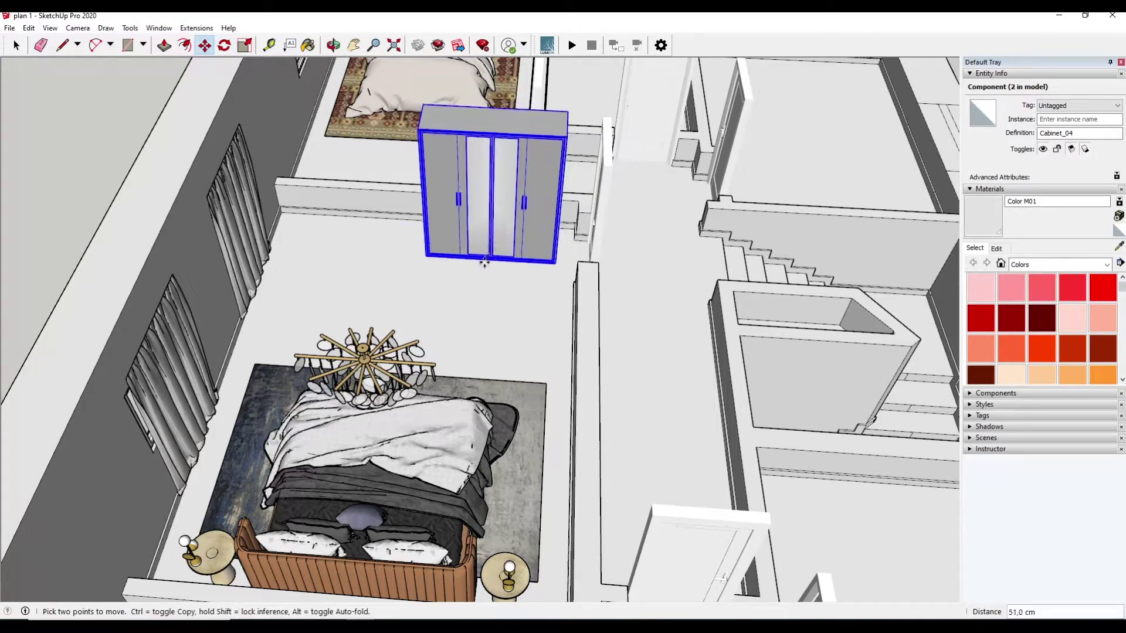
{"action": "left_click", "coordinate": [484, 262]}
{"action": "mouse_move", "coordinate": [484, 262]}
{"action": "middle_mouse_down"}
{"action": "mouse_move", "coordinate": [316, 353]}
{"action": "mouse_move", "coordinate": [392, 268]}
{"action": "mouse_move", "coordinate": [352, 305]}
{"action": "middle_mouse_up"}
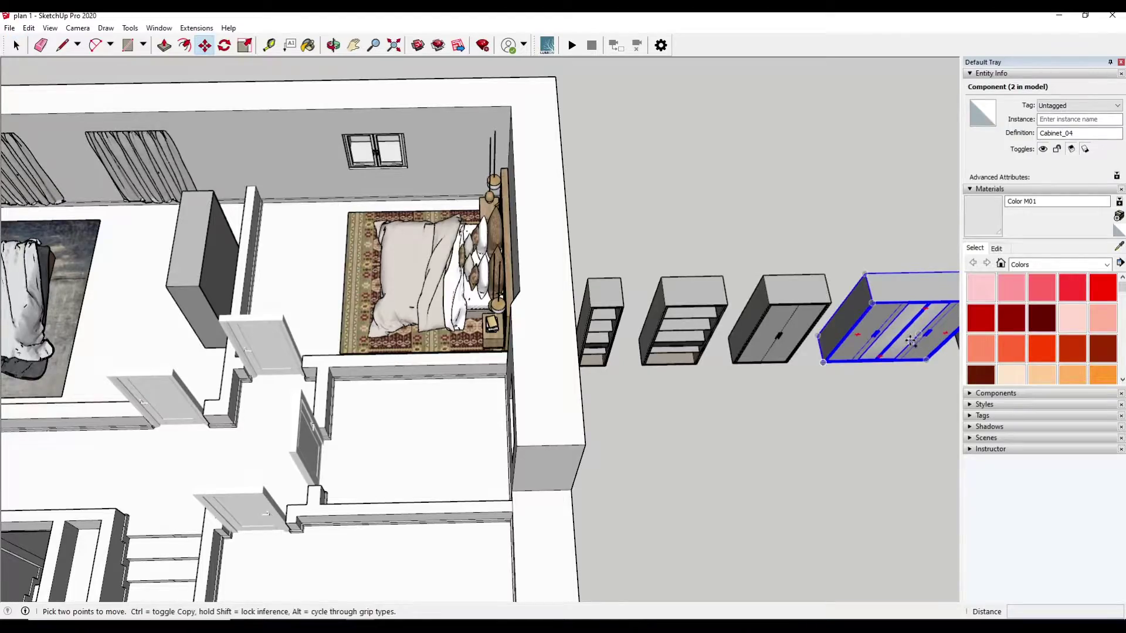
Ctrl-copy the Cabinet_04 wardrobe into another bedroom
{"action": "left_click", "coordinate": [911, 341]}
{"action": "key", "text": "ctrl"}
{"action": "scroll", "coordinate": [317, 384], "scroll_direction": "up", "scroll_amount": 5}
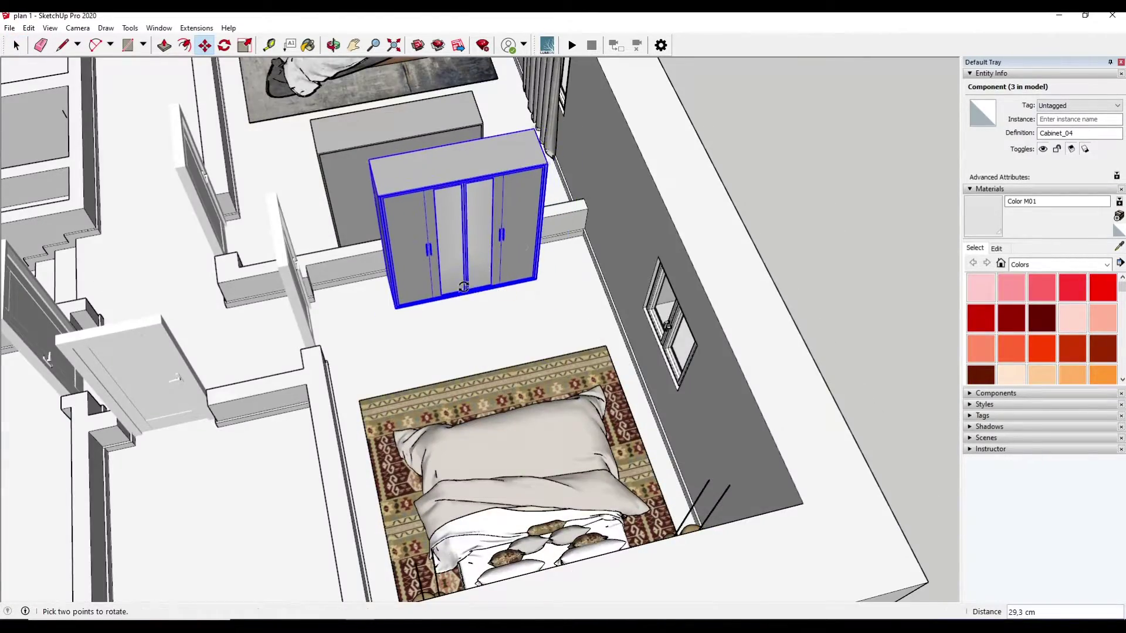
{"action": "middle_click_drag", "start_coordinate": [762, 328], "coordinate": [807, 293]}
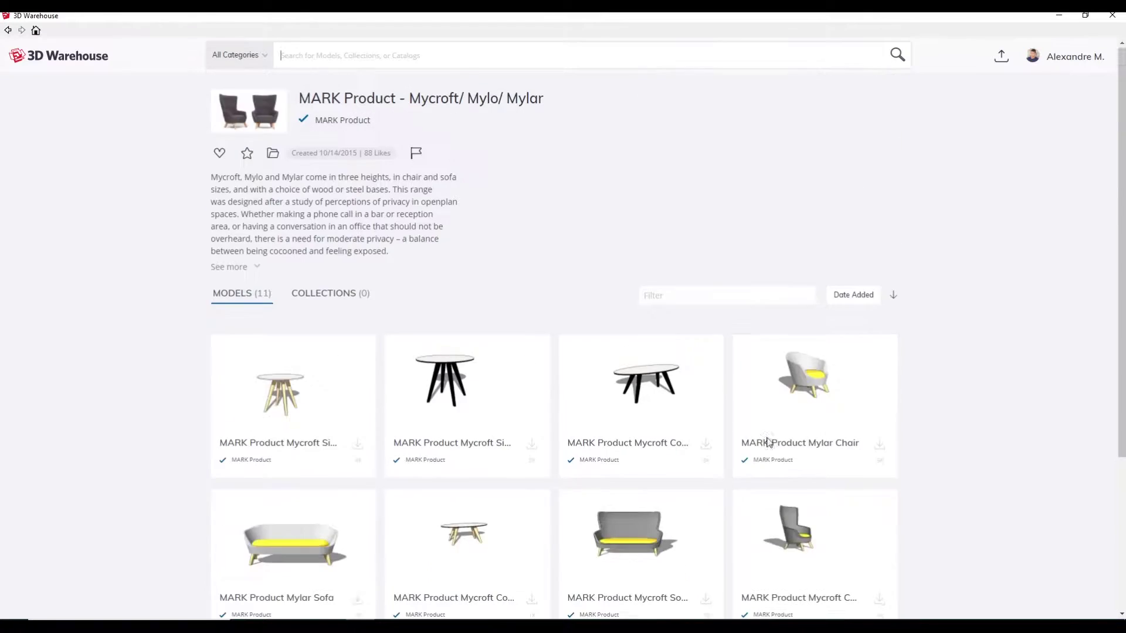
Load the Mylo Chair and the Mya Footstool from 3D Warehouse into the model
{"action": "left_click", "coordinate": [358, 539]}
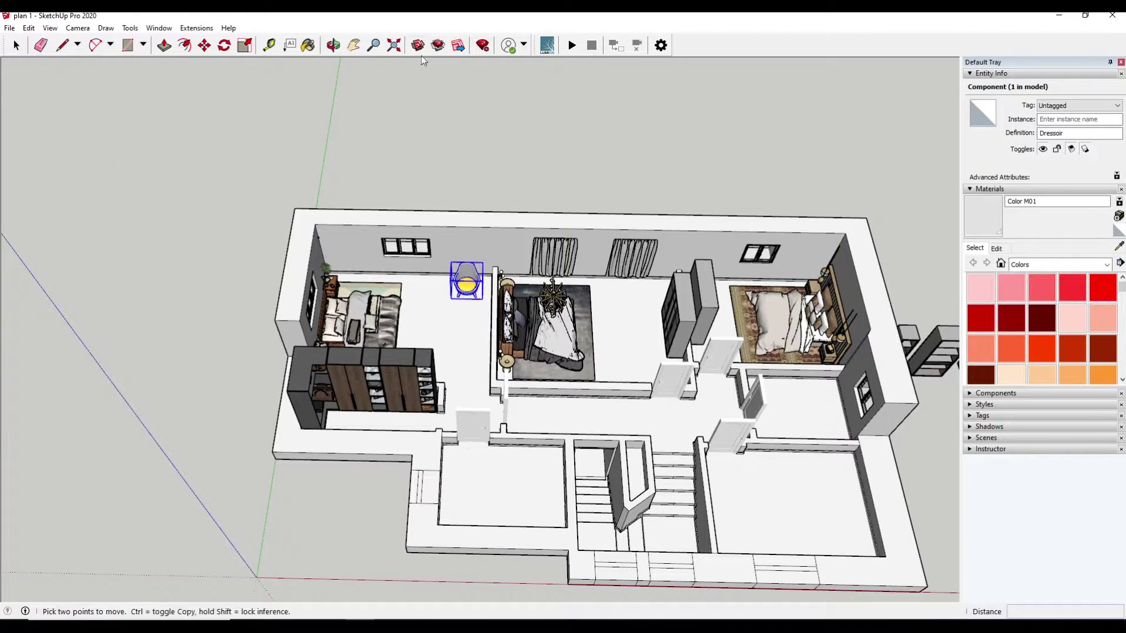
{"action": "left_click", "coordinate": [418, 45]}
{"action": "scroll", "coordinate": [418, 447], "scroll_direction": "down", "scroll_amount": 3}
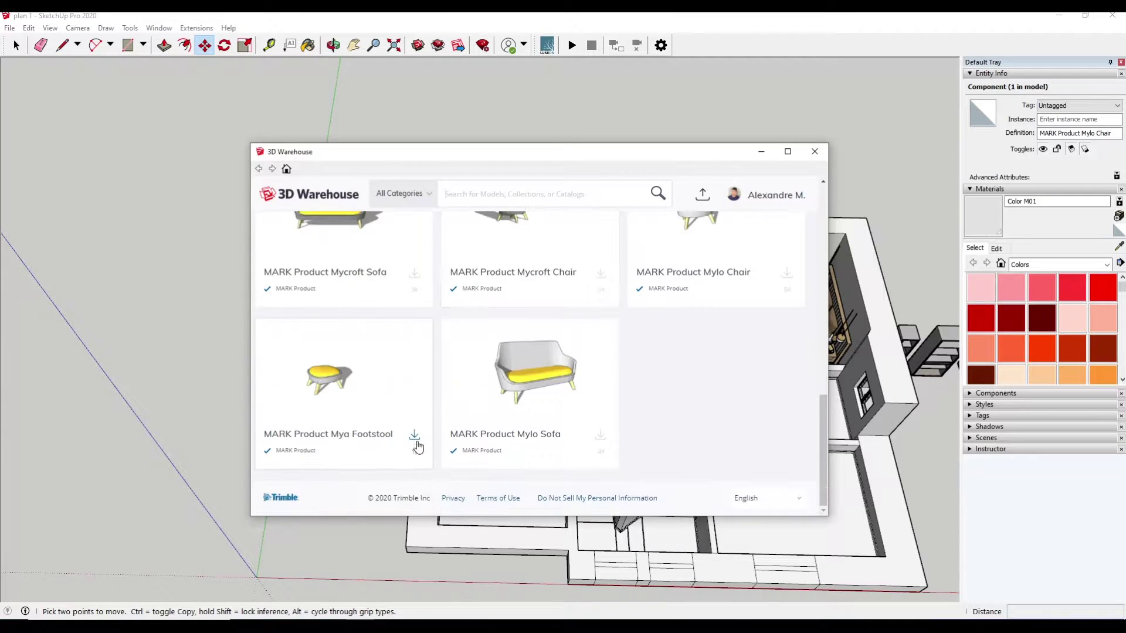
{"action": "left_click", "coordinate": [415, 437]}
{"action": "left_click", "coordinate": [504, 360]}
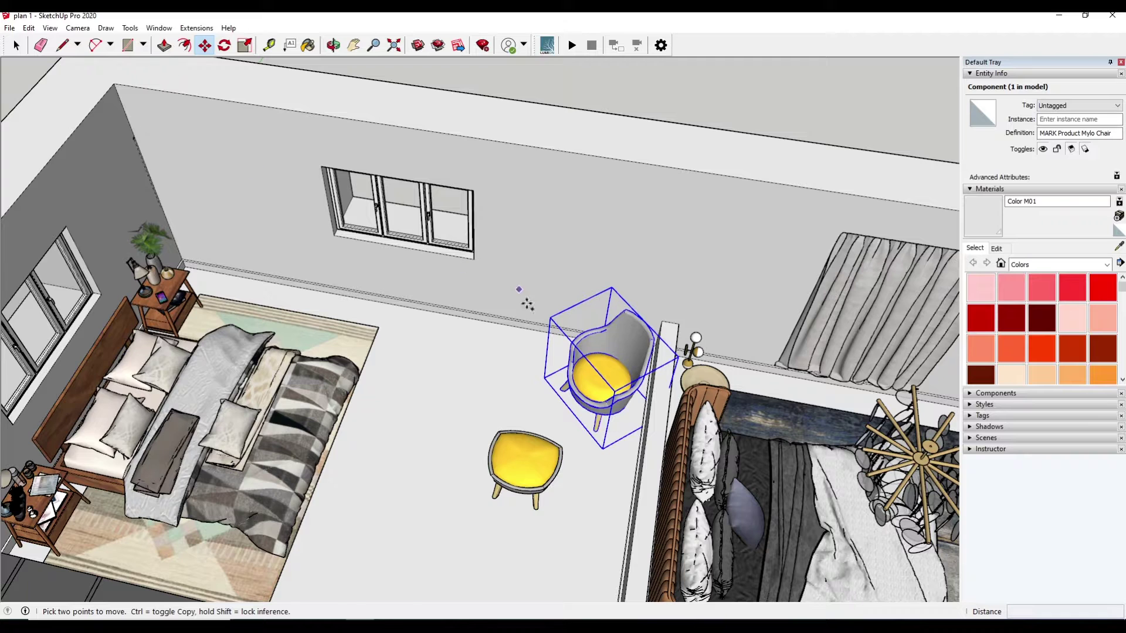
Place a Mylo chair copy rotated 60 degrees and reposition it
{"action": "left_click", "coordinate": [624, 382], "text": "ctrl"}
{"action": "left_click", "coordinate": [434, 418]}
{"action": "left_click", "coordinate": [463, 423]}
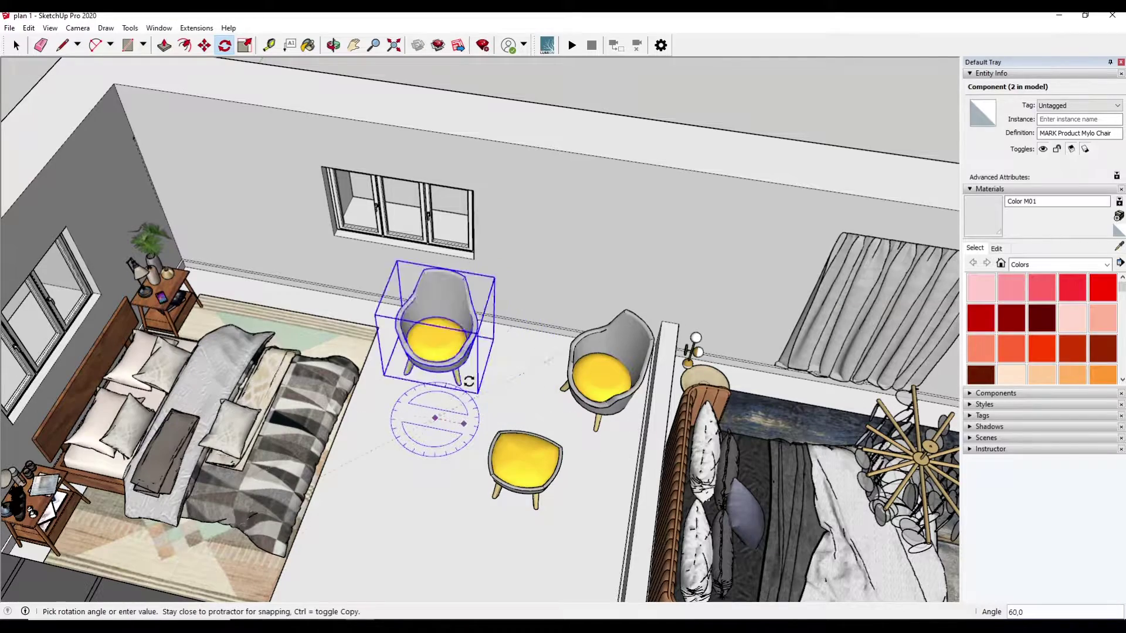
{"action": "key", "text": "m"}
{"action": "left_click", "coordinate": [402, 357]}
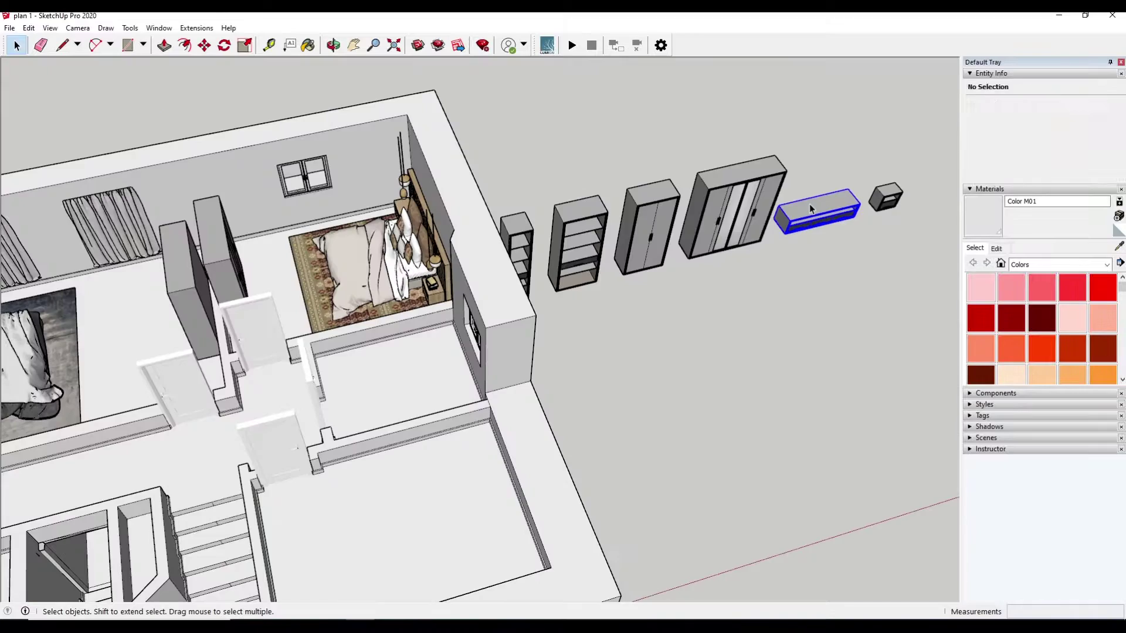
Copy the Dressoir bench and set the copy at the foot of the bed
{"action": "left_click", "coordinate": [809, 203]}
{"action": "key", "text": "m"}
{"action": "middle_click_drag", "start_coordinate": [141, 329], "coordinate": [585, 320]}
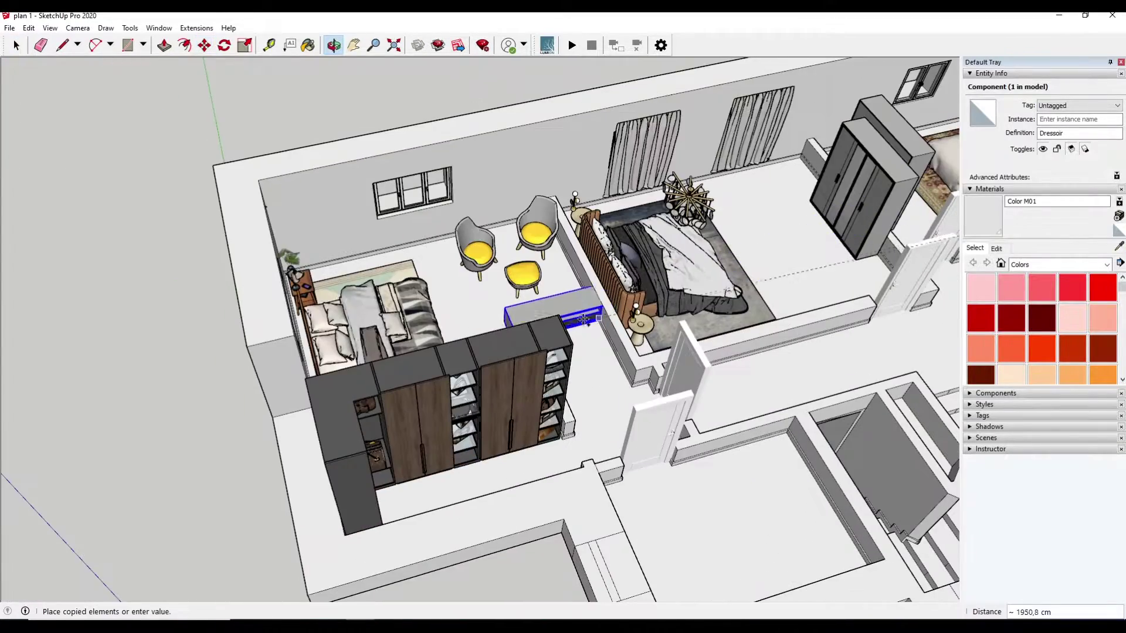
{"action": "left_click", "coordinate": [585, 320]}
{"action": "scroll", "coordinate": [516, 392], "scroll_direction": "up", "scroll_amount": 3}
{"action": "mouse_move", "coordinate": [520, 352]}
{"action": "middle_mouse_down"}
{"action": "mouse_move", "coordinate": [442, 127]}
{"action": "mouse_move", "coordinate": [772, 409]}
{"action": "middle_mouse_up"}
{"action": "left_click", "coordinate": [415, 144]}
{"action": "scroll", "coordinate": [772, 409], "scroll_direction": "down", "scroll_amount": 3}
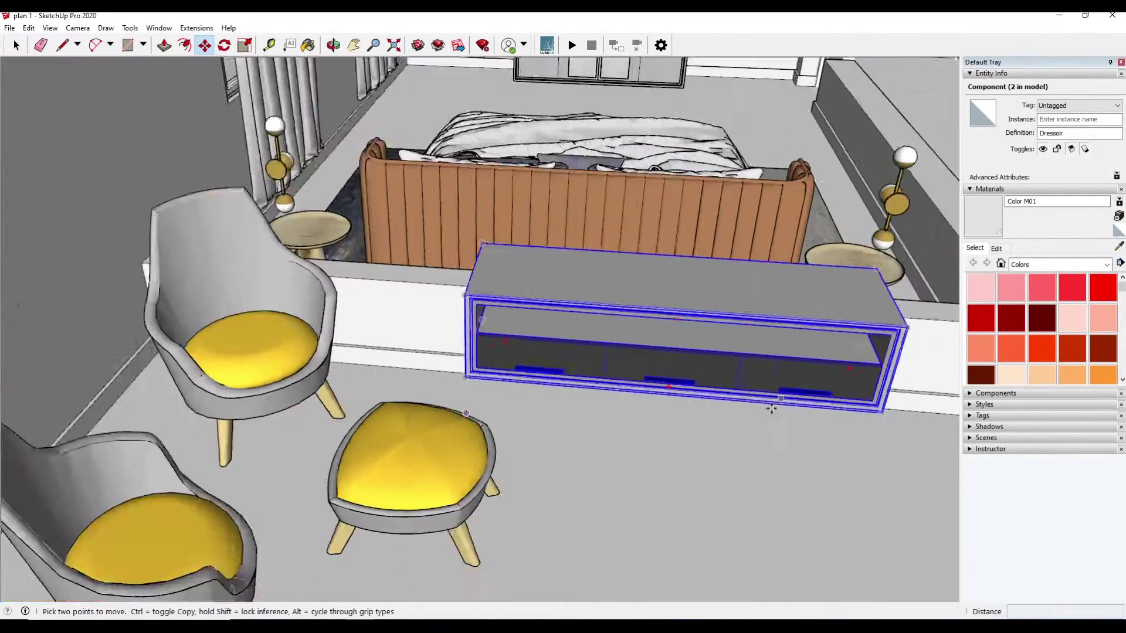
{"action": "scroll", "coordinate": [772, 409], "scroll_direction": "down", "scroll_amount": 5}
{"action": "left_click", "coordinate": [396, 413]}
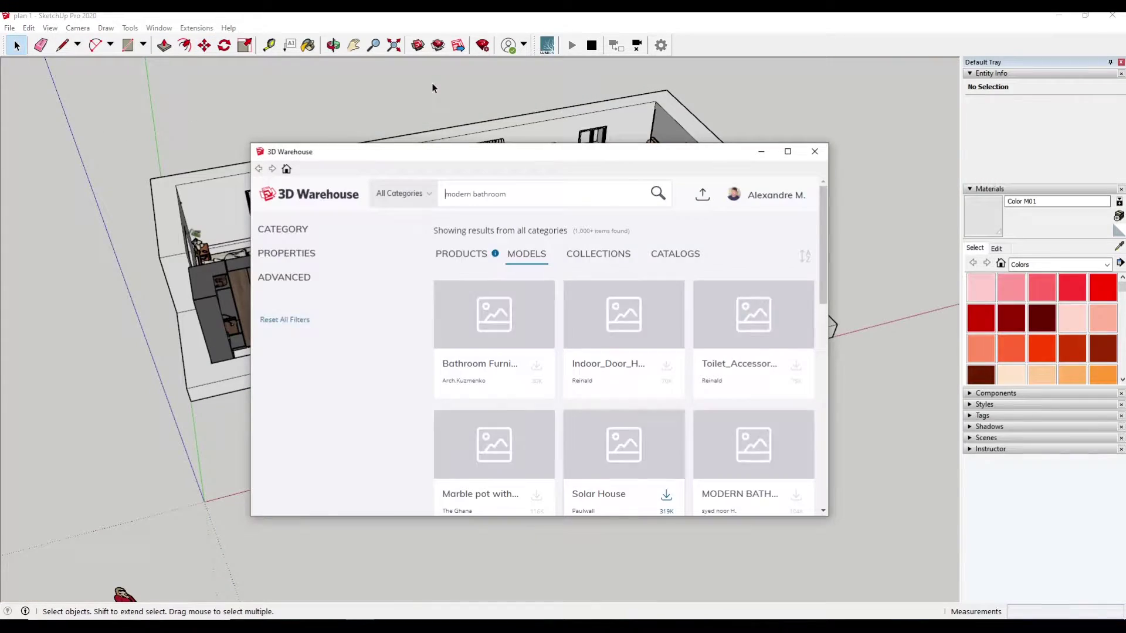
Change the 3D Warehouse search from 'modern bathroom' to 'bathroom'
{"action": "double_click", "coordinate": [454, 194]}
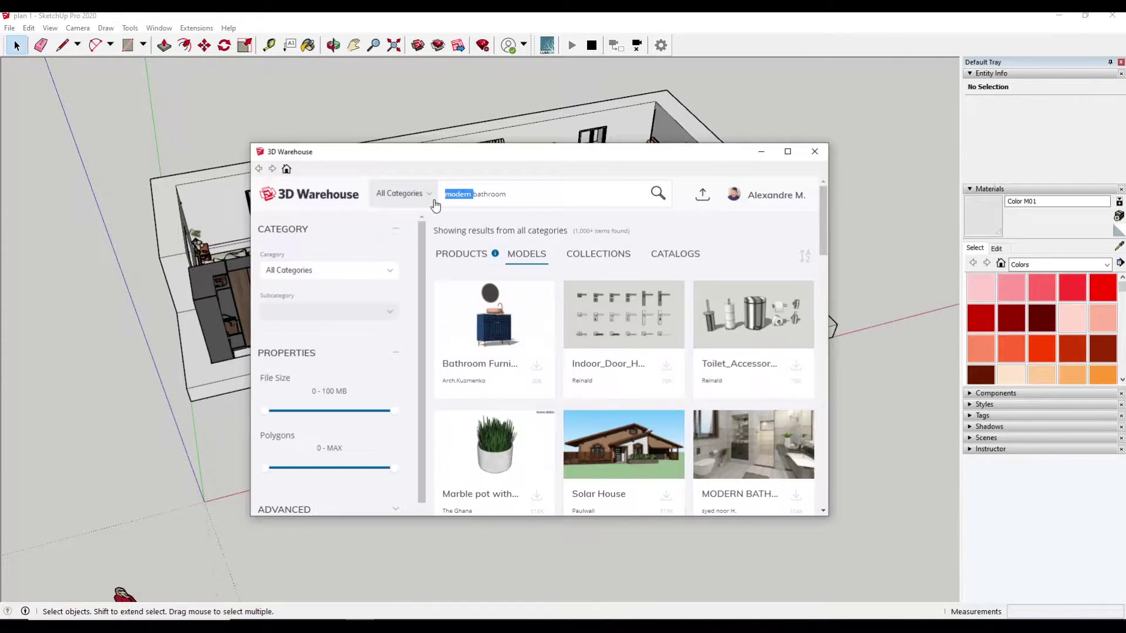
{"action": "key", "text": "BackSpace"}
{"action": "key", "text": "Return"}
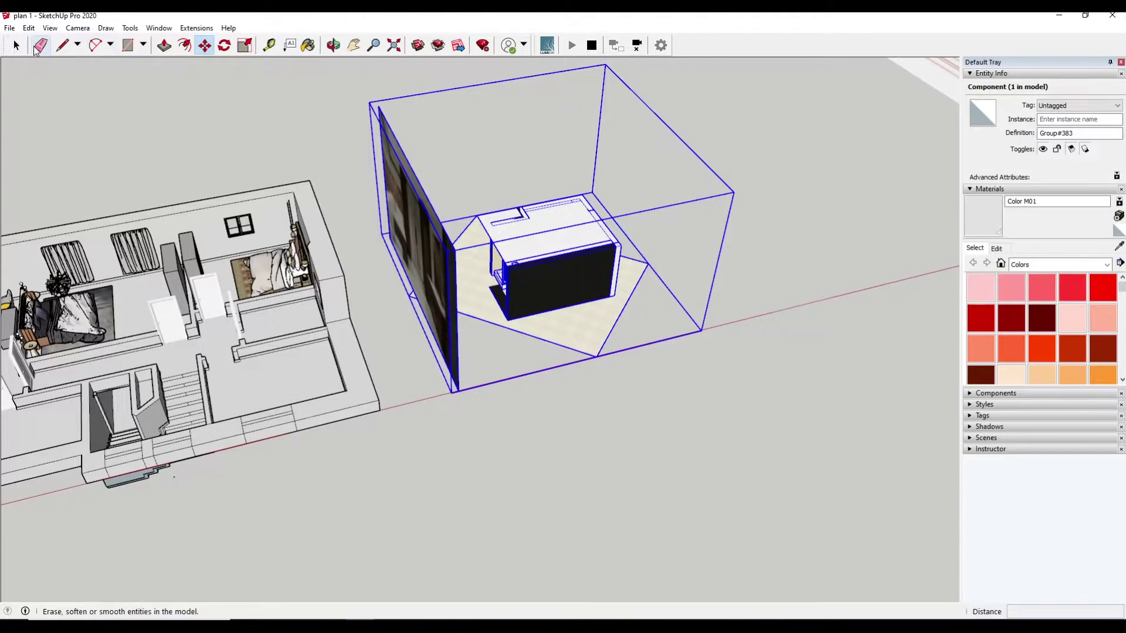
Explode the BATHROOM_SET and delete its walls, base box and windowed back wall
{"action": "right_click", "coordinate": [533, 243]}
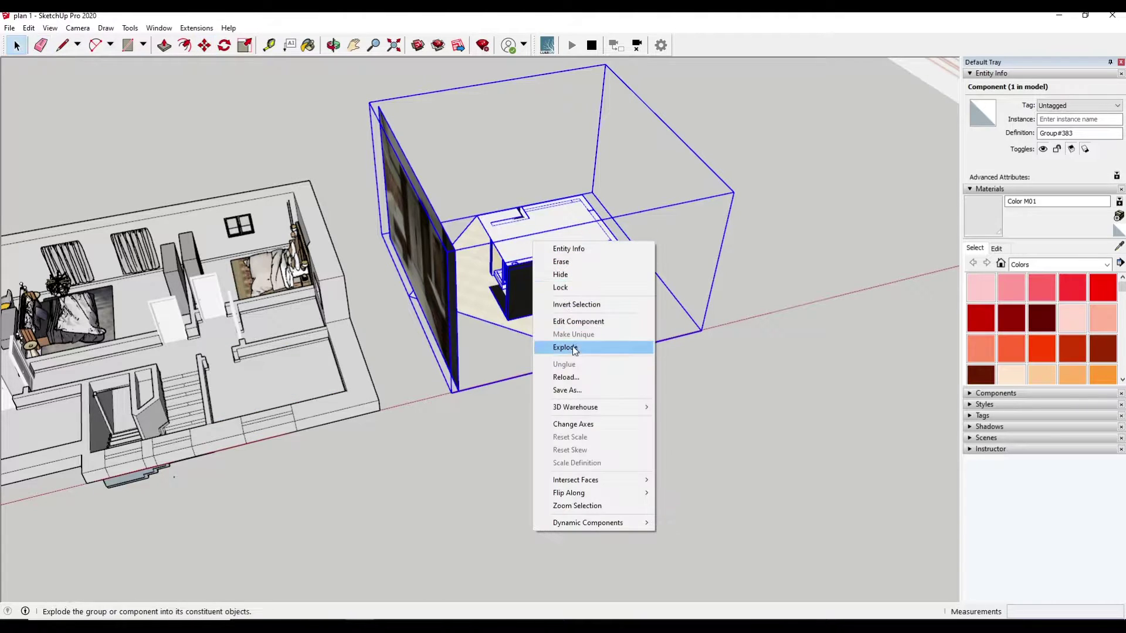
{"action": "left_click", "coordinate": [585, 353]}
{"action": "key", "text": "Delete"}
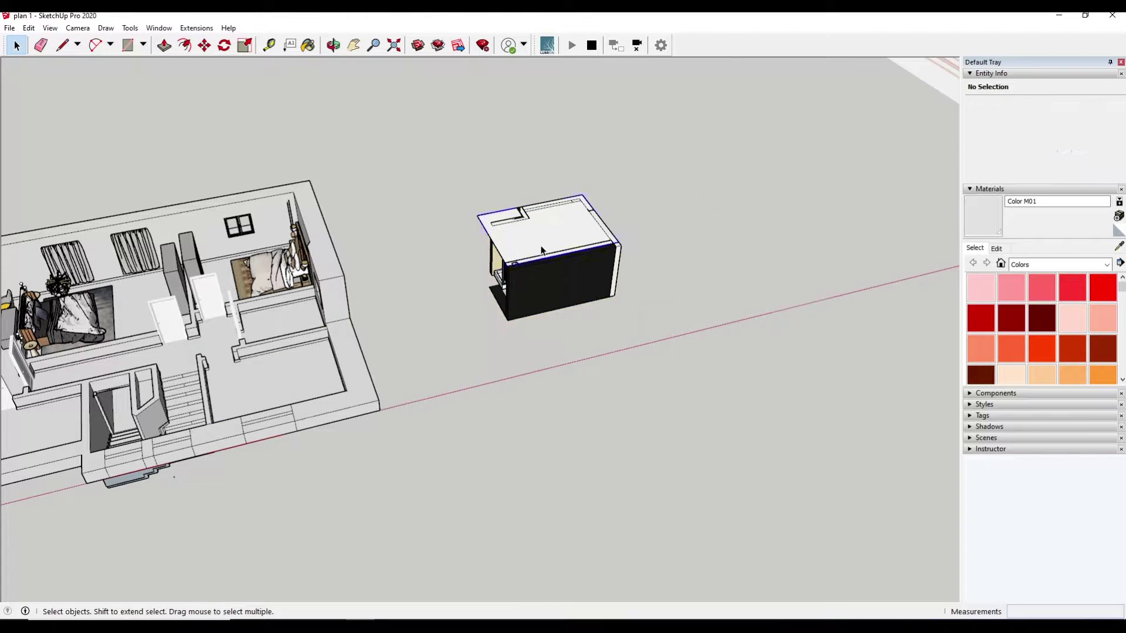
{"action": "scroll", "coordinate": [541, 329], "scroll_direction": "up", "scroll_amount": 3}
{"action": "left_click", "coordinate": [540, 346]}
{"action": "key", "text": "Delete"}
{"action": "left_click", "coordinate": [717, 287]}
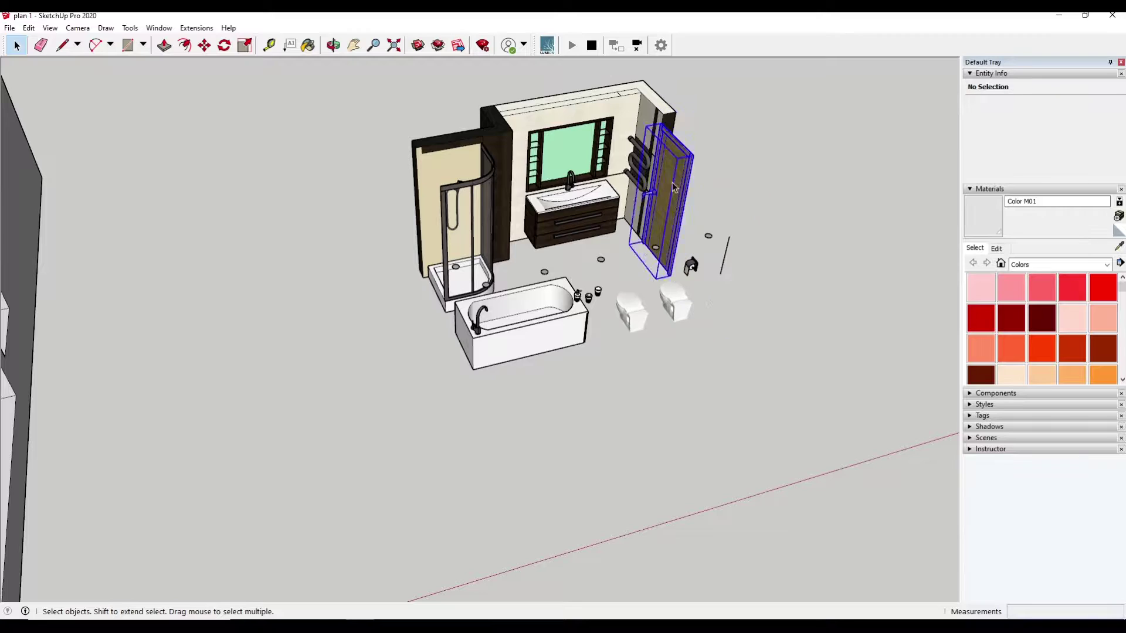
{"action": "key", "text": "Delete"}
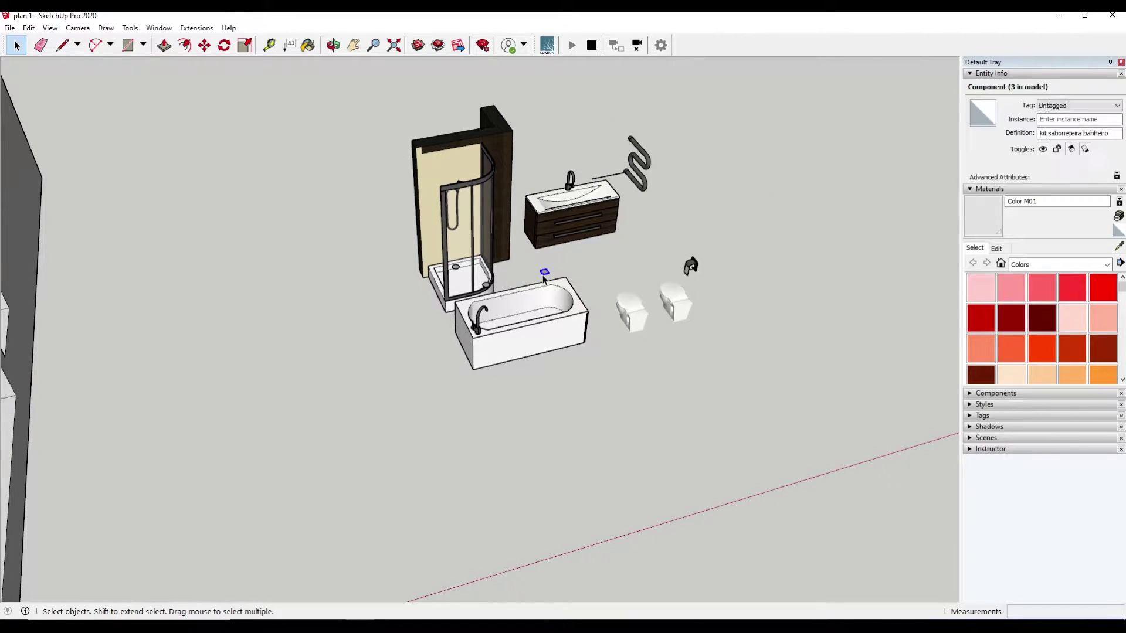
Group the remaining bathroom fixtures and move the group into the house
{"action": "right_click", "coordinate": [565, 326]}
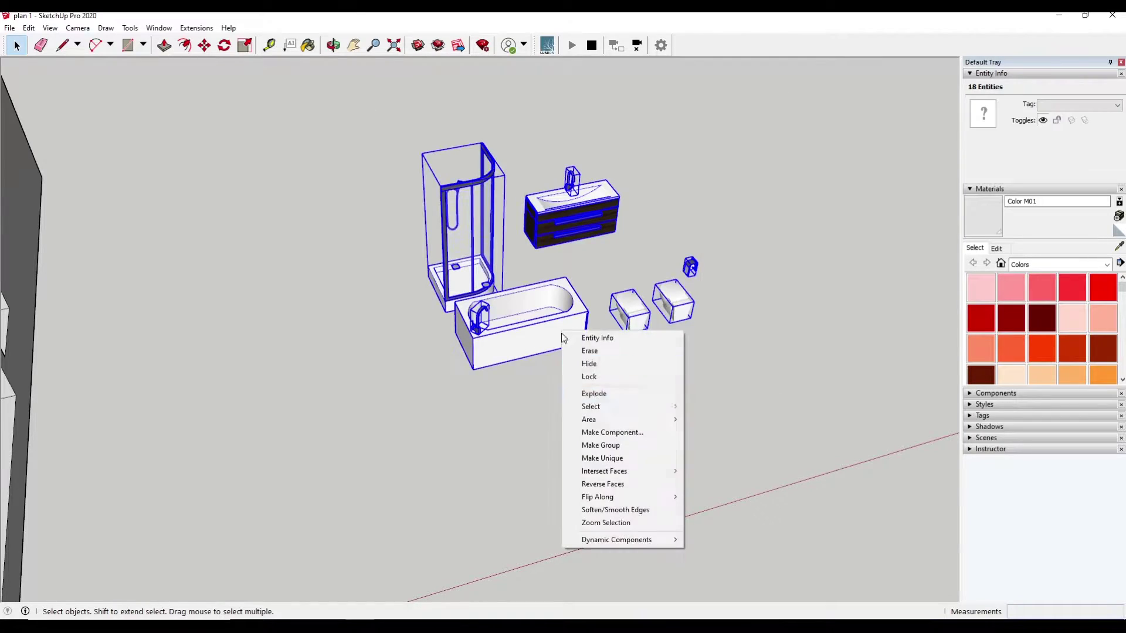
{"action": "left_click", "coordinate": [611, 434]}
{"action": "key", "text": "m"}
{"action": "middle_click_drag", "start_coordinate": [465, 380], "coordinate": [227, 592]}
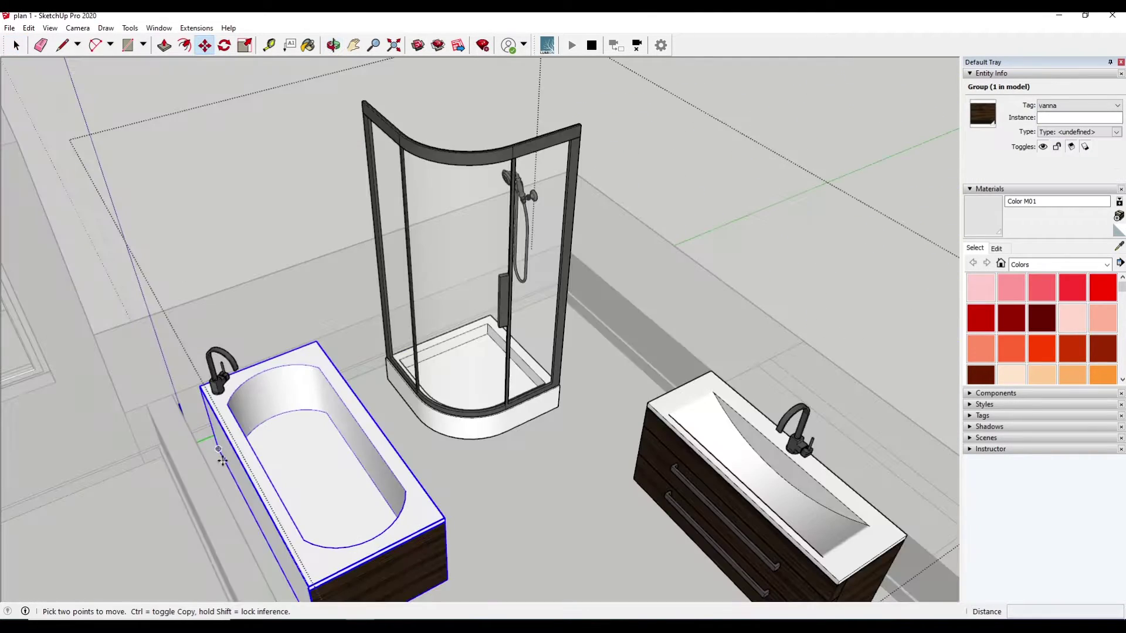
Slide the vanity about 53 cm and the shower enclosure about 59.9 cm
{"action": "middle_click_drag", "start_coordinate": [217, 449], "coordinate": [209, 345]}
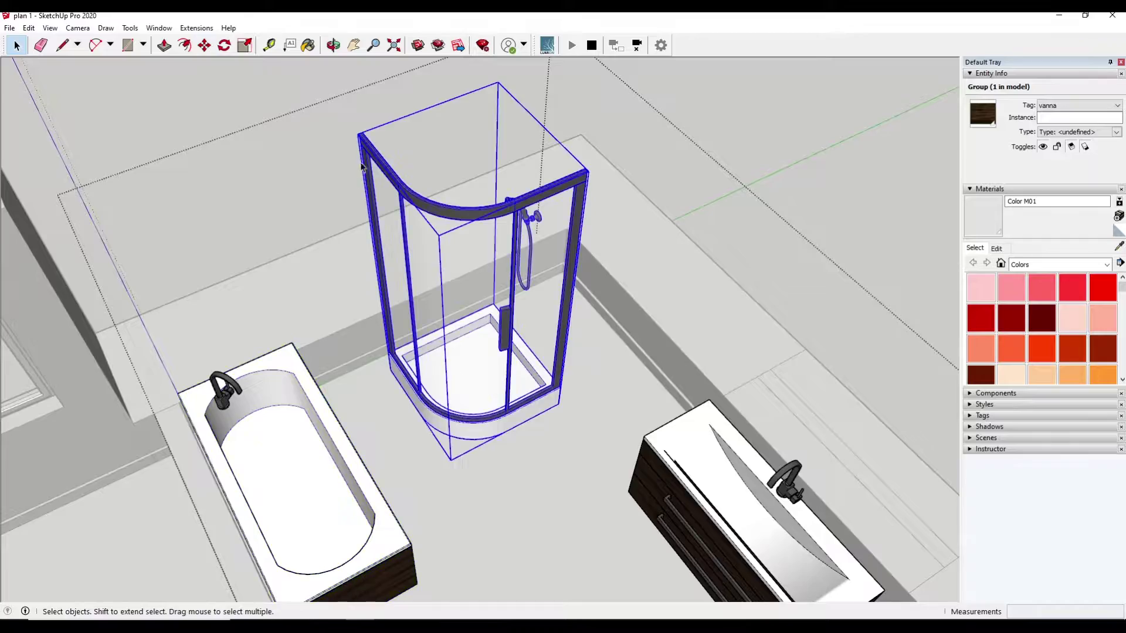
{"action": "mouse_move", "coordinate": [361, 167]}
{"action": "middle_mouse_down"}
{"action": "mouse_move", "coordinate": [536, 357]}
{"action": "mouse_move", "coordinate": [676, 314]}
{"action": "mouse_move", "coordinate": [568, 276]}
{"action": "mouse_move", "coordinate": [891, 313]}
{"action": "mouse_move", "coordinate": [530, 207]}
{"action": "middle_mouse_up"}
{"action": "scroll", "coordinate": [554, 293], "scroll_direction": "up", "scroll_amount": 5}
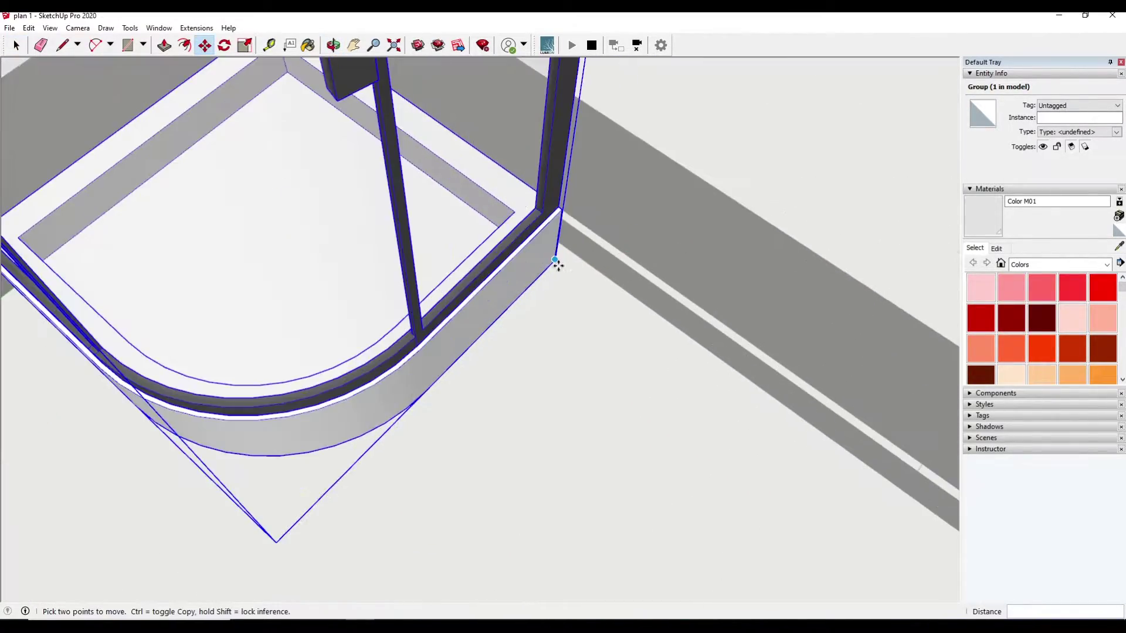
{"action": "scroll", "coordinate": [498, 285], "scroll_direction": "up", "scroll_amount": 2}
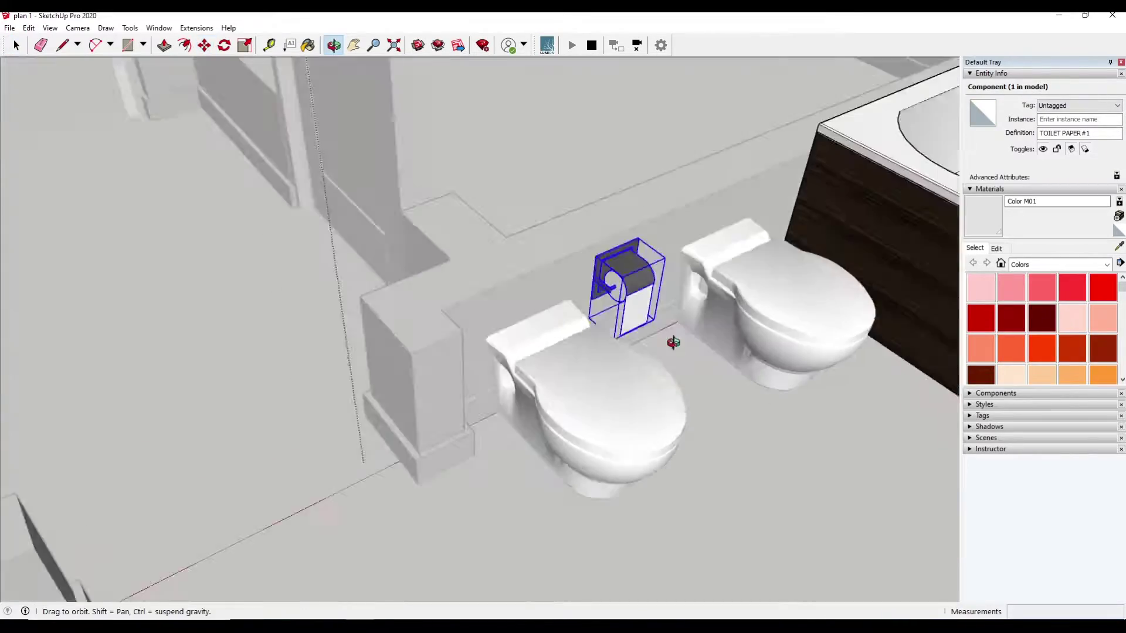
{"action": "middle_click_drag", "start_coordinate": [595, 395], "coordinate": [395, 367]}
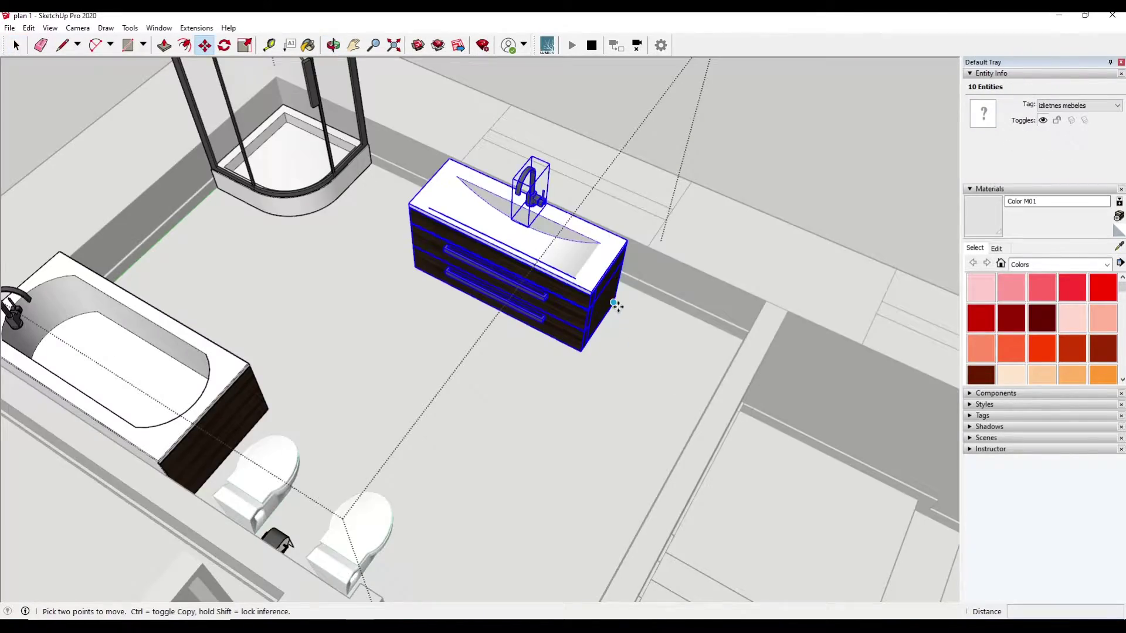
{"action": "left_click_drag", "start_coordinate": [610, 304], "coordinate": [679, 310]}
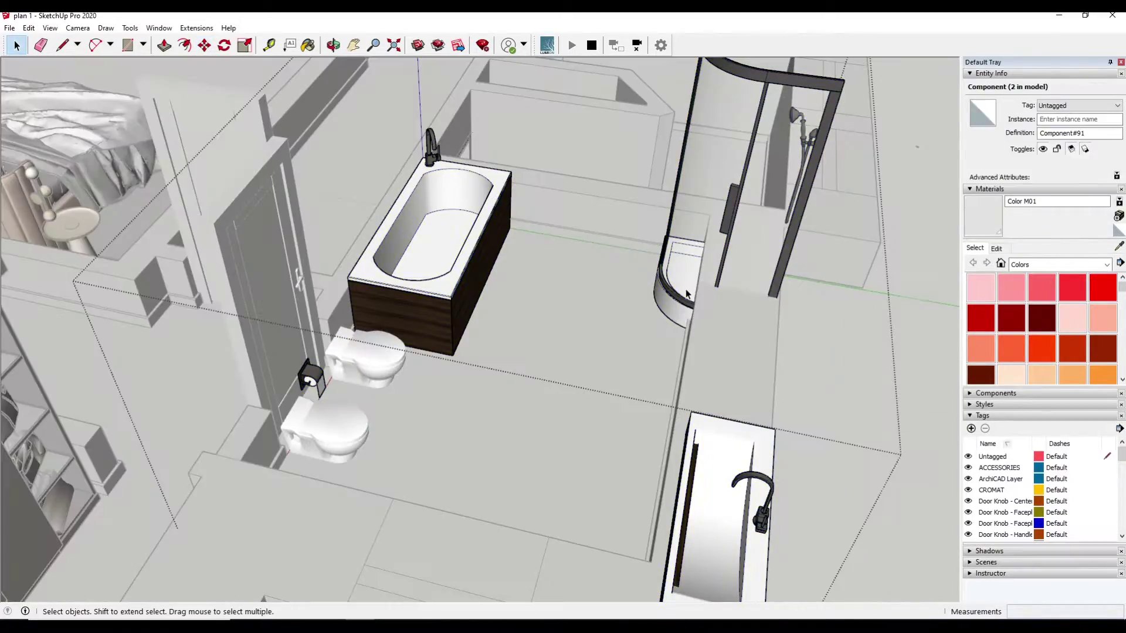
{"action": "left_click", "coordinate": [703, 176]}
{"action": "key", "text": "m"}
{"action": "left_click_drag", "start_coordinate": [659, 326], "coordinate": [573, 306]}
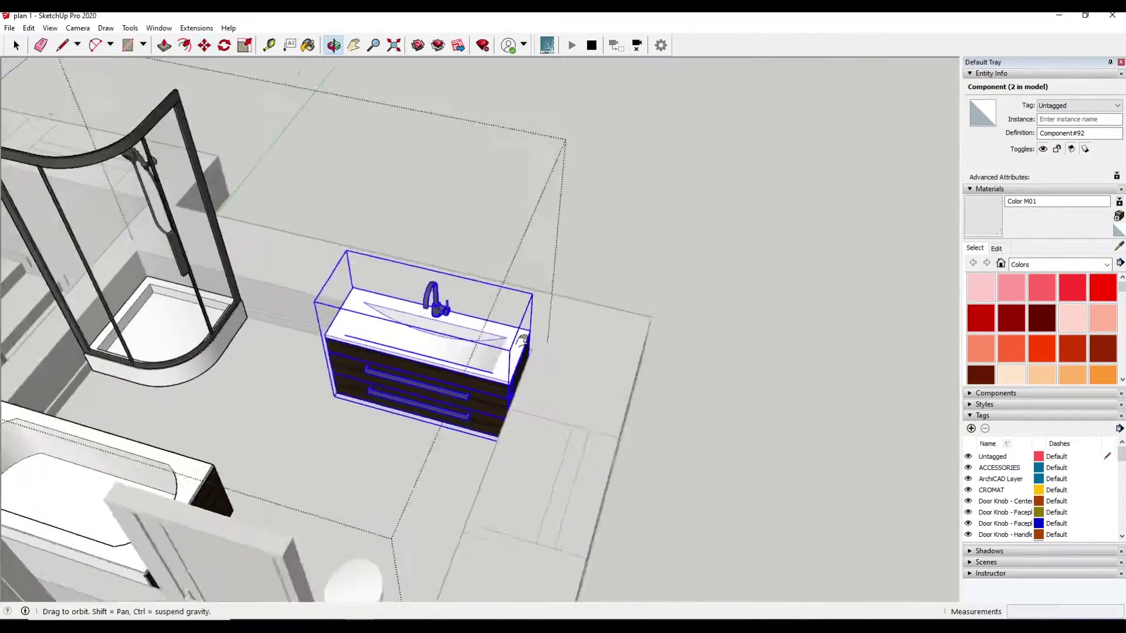
Select the toilet and view it from nearly top-down to move it
{"action": "scroll", "coordinate": [367, 374], "scroll_direction": "up", "scroll_amount": 3}
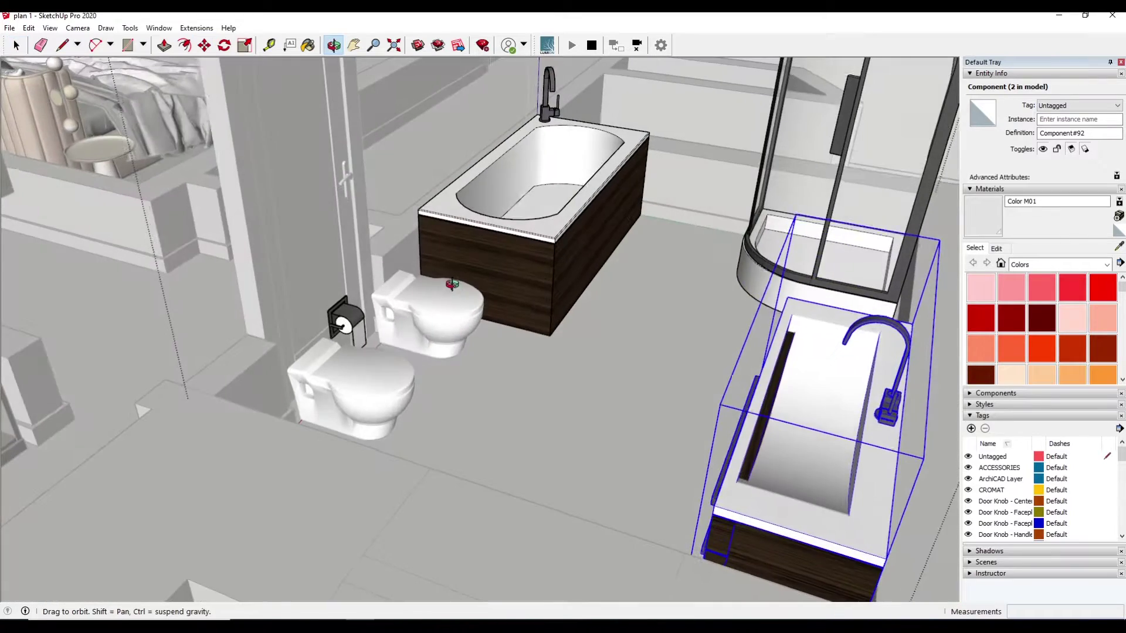
{"action": "middle_click_drag", "start_coordinate": [367, 374], "coordinate": [432, 347]}
{"action": "left_click", "coordinate": [432, 347]}
{"action": "key", "text": "m"}
{"action": "middle_click_drag", "start_coordinate": [518, 381], "coordinate": [527, 196]}
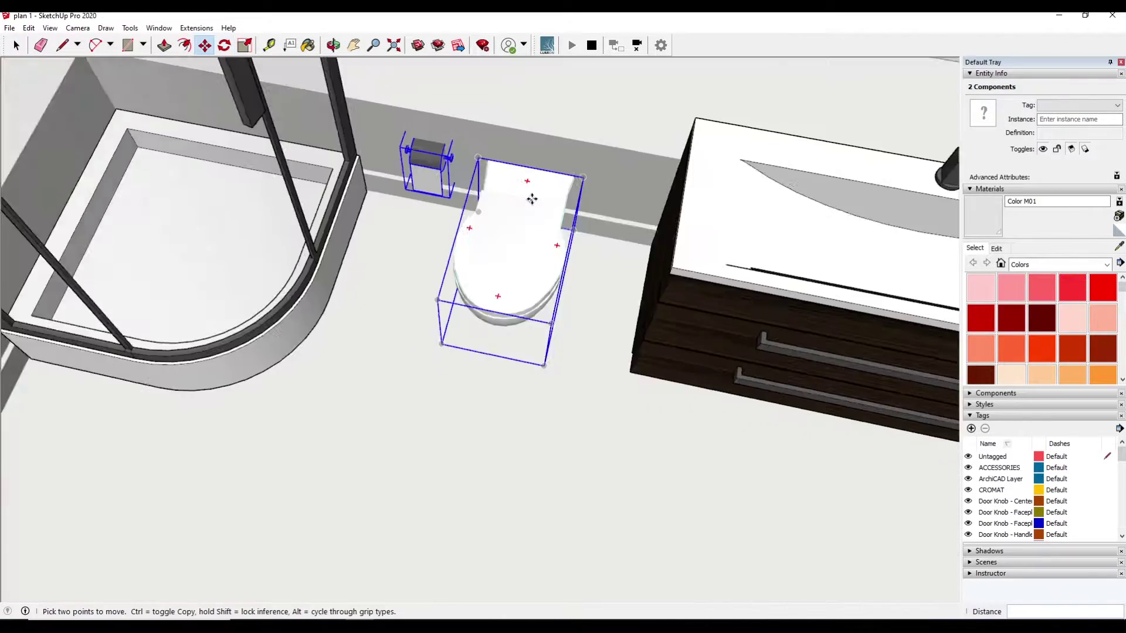
{"action": "scroll", "coordinate": [507, 215], "scroll_direction": "up", "scroll_amount": 3}
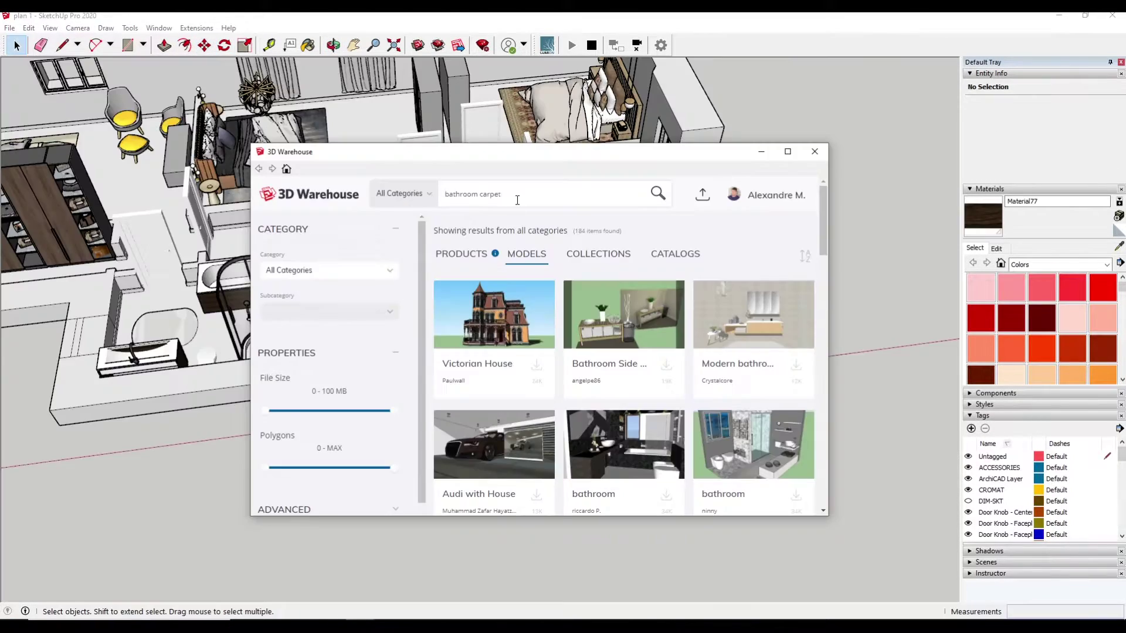
Search 3D Warehouse for 'laundry room' and download the Laundry Room model
{"action": "type", "text": "laundry room"}
{"action": "key", "text": "Return"}
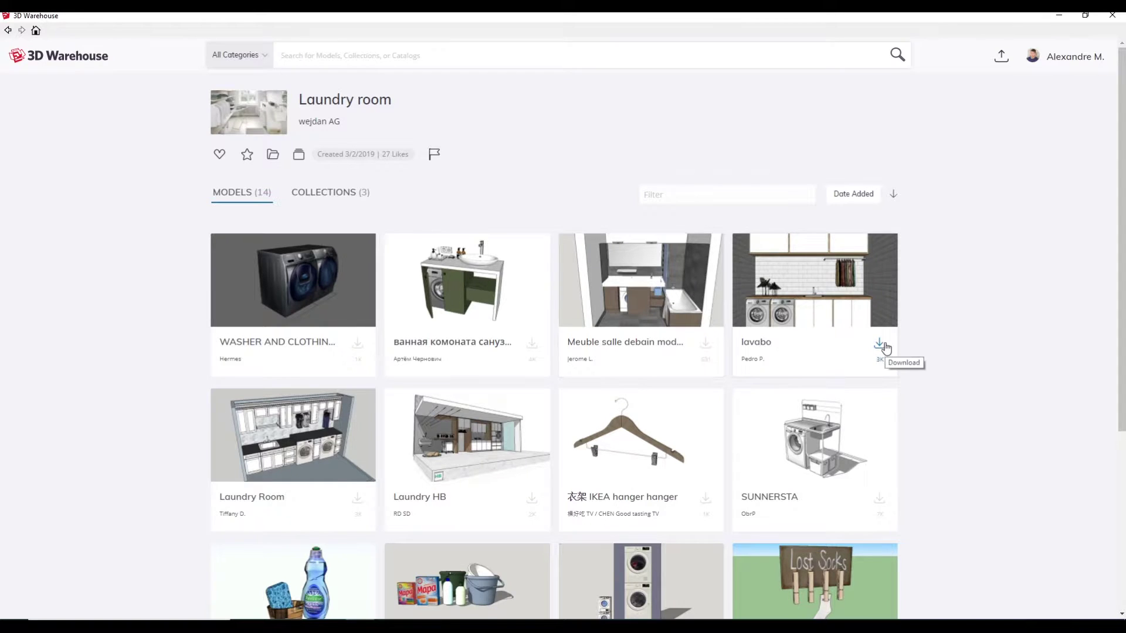
{"action": "left_click", "coordinate": [357, 500]}
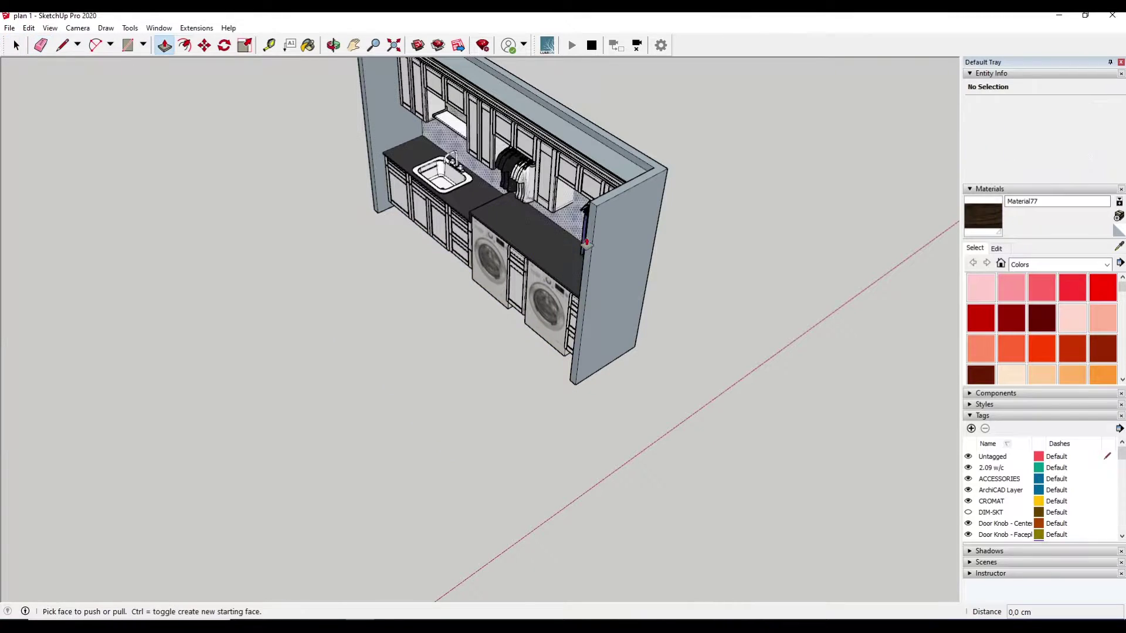
Trim the laundry unit's walls, lowering the back wall about 8.9 cm
{"action": "left_click_drag", "start_coordinate": [586, 241], "coordinate": [638, 192]}
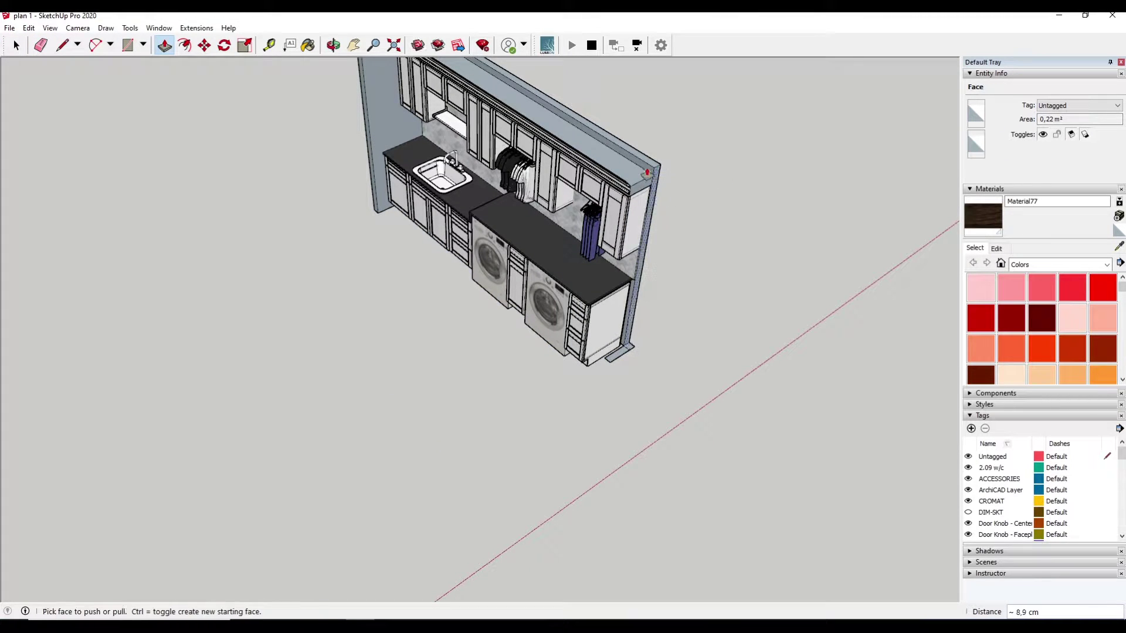
{"action": "middle_click_drag", "start_coordinate": [647, 173], "coordinate": [617, 317]}
{"action": "mouse_move", "coordinate": [551, 263]}
{"action": "left_mouse_down"}
{"action": "mouse_move", "coordinate": [507, 225]}
{"action": "mouse_move", "coordinate": [536, 251]}
{"action": "left_mouse_up"}
{"action": "middle_click_drag", "start_coordinate": [535, 251], "coordinate": [510, 291]}
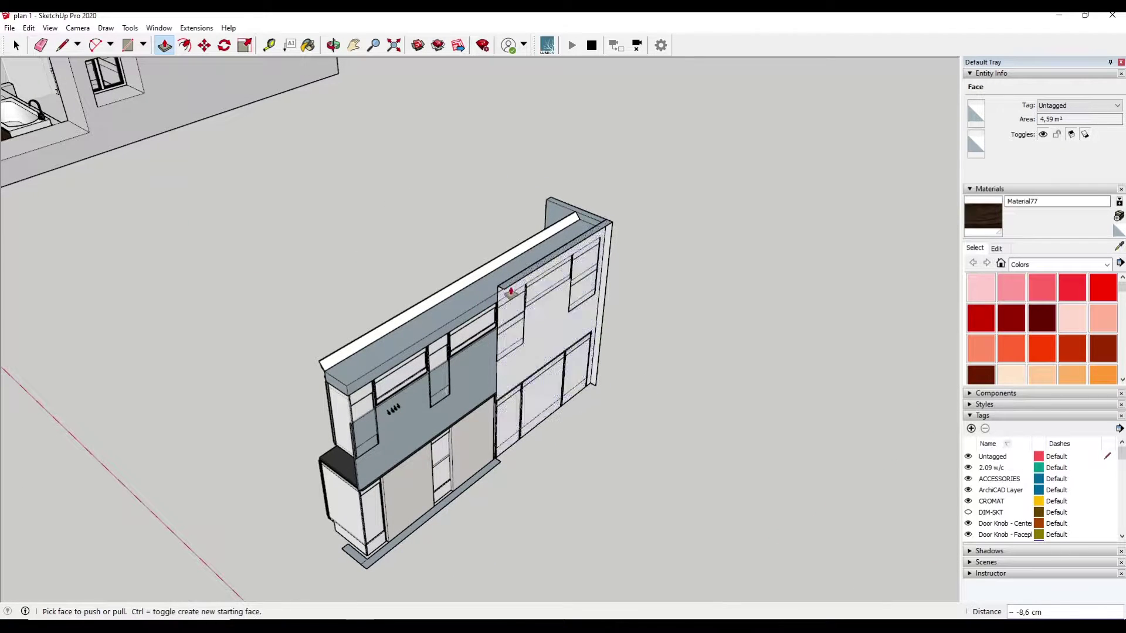
{"action": "key", "text": "e"}
{"action": "mouse_move", "coordinate": [432, 211]}
{"action": "middle_mouse_down"}
{"action": "mouse_move", "coordinate": [531, 252]}
{"action": "mouse_move", "coordinate": [233, 330]}
{"action": "mouse_move", "coordinate": [530, 508]}
{"action": "middle_mouse_up"}
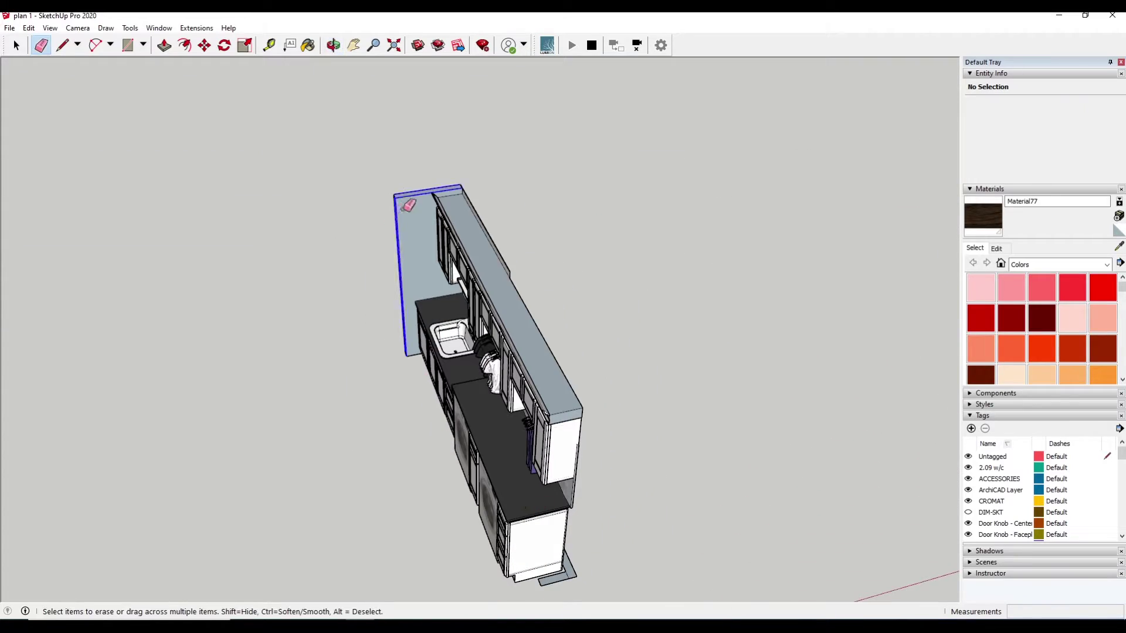
{"action": "mouse_move", "coordinate": [547, 577]}
{"action": "middle_mouse_down"}
{"action": "mouse_move", "coordinate": [282, 468]}
{"action": "mouse_move", "coordinate": [301, 213]}
{"action": "mouse_move", "coordinate": [592, 490]}
{"action": "mouse_move", "coordinate": [343, 487]}
{"action": "mouse_move", "coordinate": [383, 480]}
{"action": "middle_mouse_up"}
Rotate and move the laundry unit against a wall in the house
{"action": "key", "text": "q"}
{"action": "key", "text": "m"}
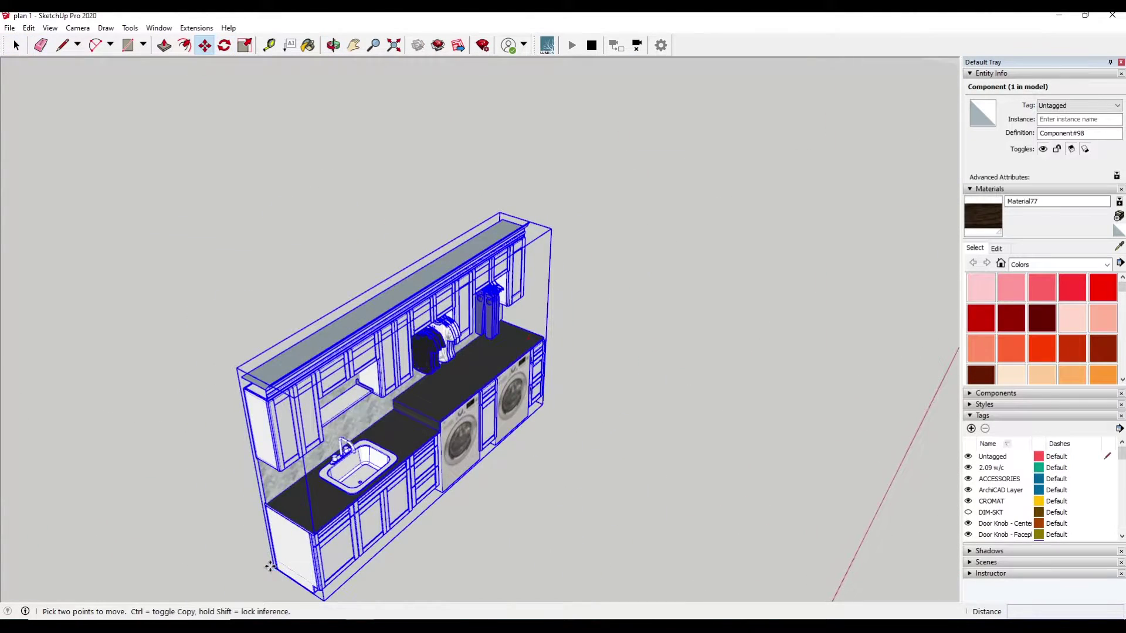
{"action": "scroll", "coordinate": [270, 566], "scroll_direction": "down", "scroll_amount": 5}
{"action": "mouse_move", "coordinate": [270, 566]}
{"action": "middle_mouse_down"}
{"action": "mouse_move", "coordinate": [372, 447]}
{"action": "mouse_move", "coordinate": [78, 410]}
{"action": "mouse_move", "coordinate": [201, 331]}
{"action": "middle_mouse_up"}
{"action": "scroll", "coordinate": [372, 447], "scroll_direction": "up", "scroll_amount": 8}
{"action": "scroll", "coordinate": [186, 334], "scroll_direction": "up", "scroll_amount": 1}
{"action": "scroll", "coordinate": [187, 493], "scroll_direction": "up", "scroll_amount": 3}
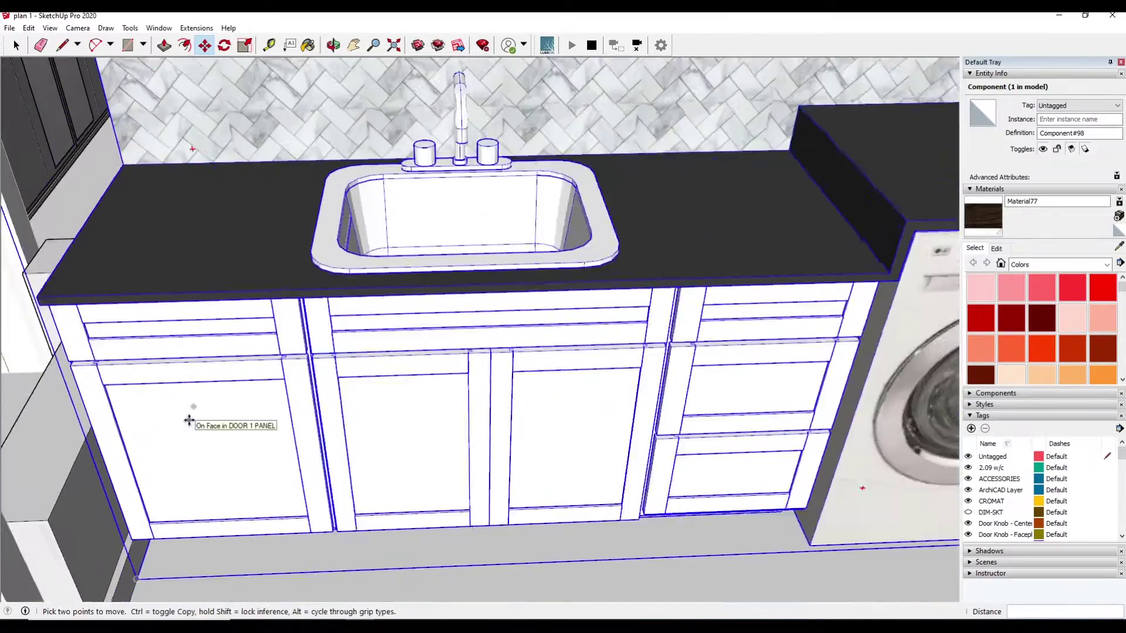
{"action": "scroll", "coordinate": [189, 420], "scroll_direction": "down", "scroll_amount": 2}
{"action": "scroll", "coordinate": [189, 421], "scroll_direction": "down", "scroll_amount": 2}
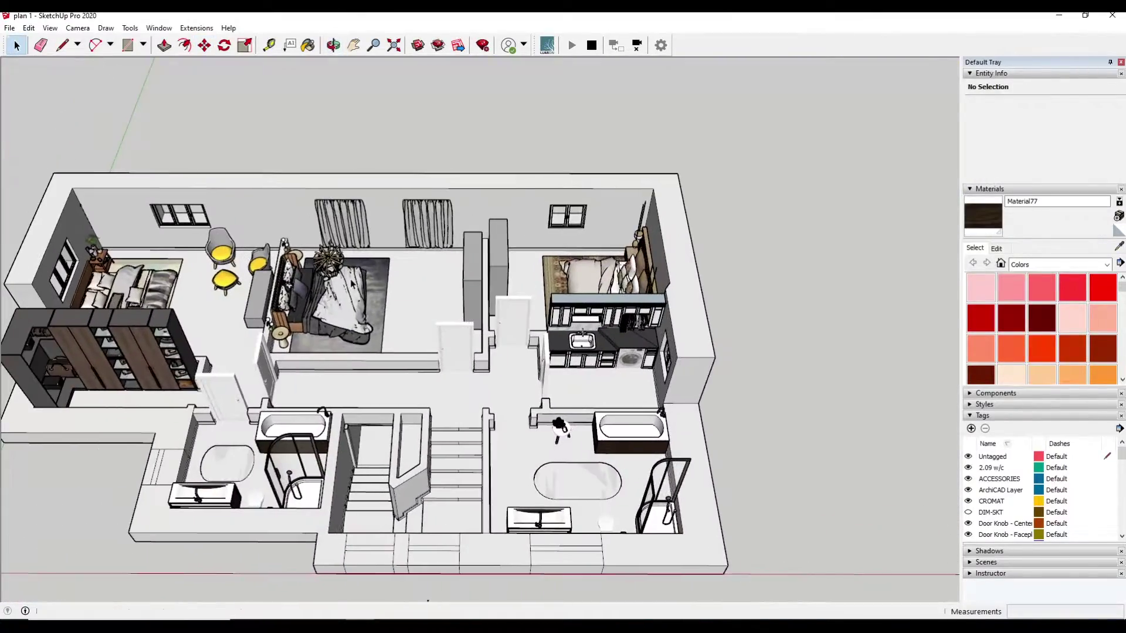
Delete the laundry unit's upper cabinets and backsplash
{"action": "scroll", "coordinate": [581, 334], "scroll_direction": "up", "scroll_amount": 3}
{"action": "scroll", "coordinate": [580, 335], "scroll_direction": "up", "scroll_amount": 5}
{"action": "middle_click_drag", "start_coordinate": [609, 223], "coordinate": [614, 177]}
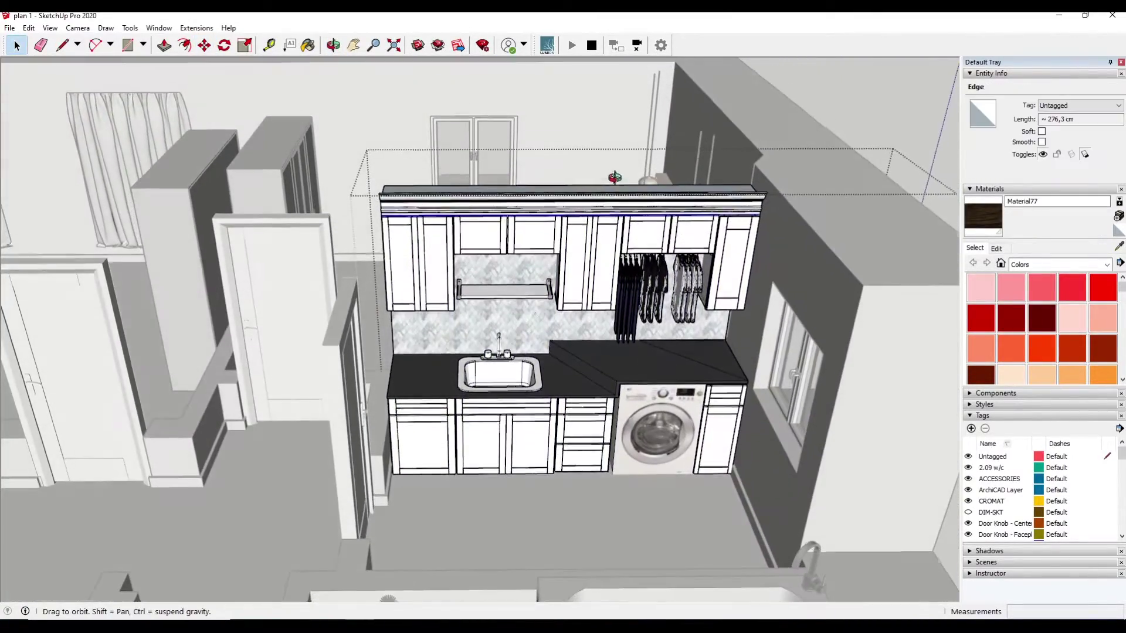
{"action": "left_click", "coordinate": [422, 275]}
{"action": "key", "text": "Delete"}
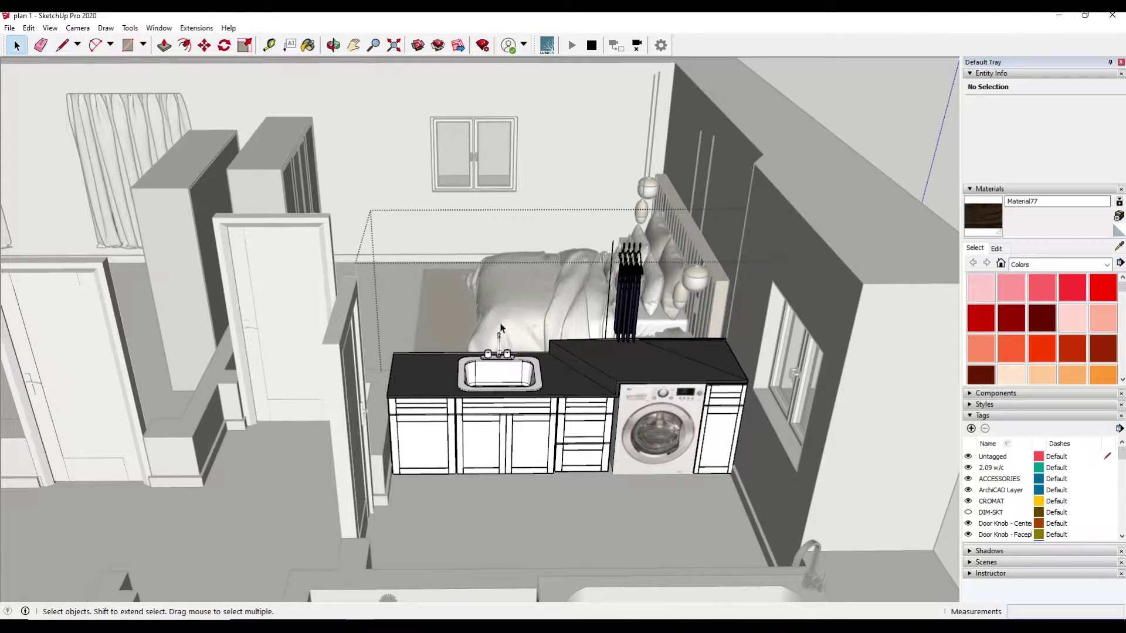
{"action": "middle_click_drag", "start_coordinate": [614, 282], "coordinate": [678, 291]}
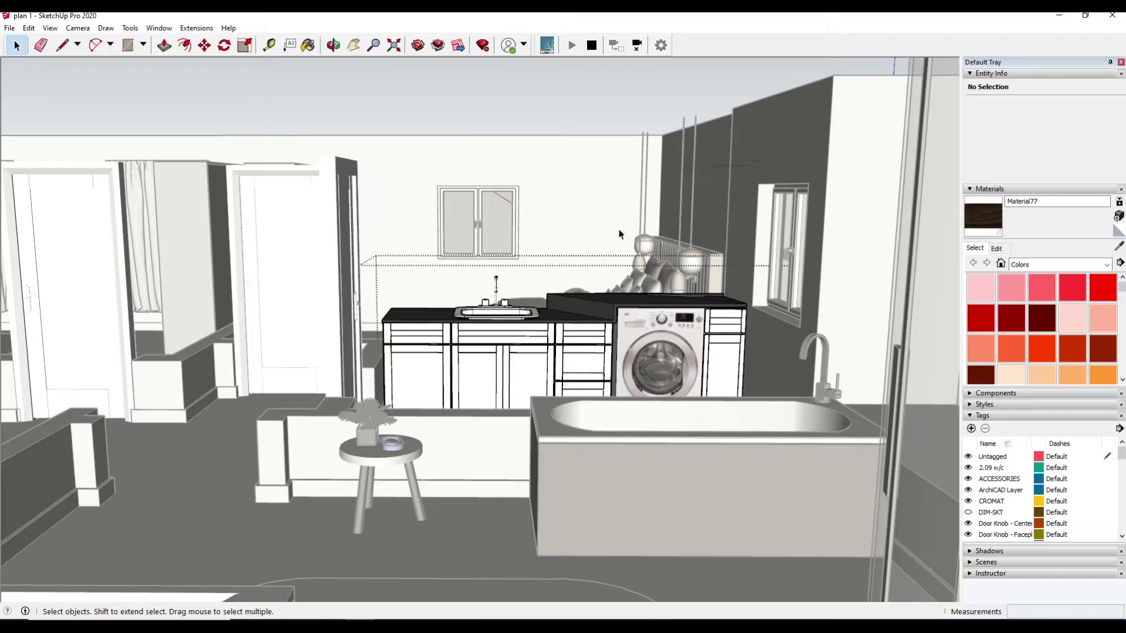
Copy the curtains to the middle and right windows
{"action": "middle_click_drag", "start_coordinate": [620, 234], "coordinate": [528, 293]}
{"action": "scroll", "coordinate": [528, 293], "scroll_direction": "down", "scroll_amount": 3}
{"action": "scroll", "coordinate": [264, 252], "scroll_direction": "up", "scroll_amount": 5}
{"action": "key", "text": "m"}
{"action": "mouse_move", "coordinate": [264, 252]}
{"action": "middle_mouse_down"}
{"action": "mouse_move", "coordinate": [410, 505]}
{"action": "mouse_move", "coordinate": [412, 219]}
{"action": "mouse_move", "coordinate": [887, 384]}
{"action": "middle_mouse_up"}
{"action": "left_click", "coordinate": [410, 508]}
{"action": "middle_click_drag", "start_coordinate": [547, 251], "coordinate": [528, 293]}
{"action": "key", "text": "ctrl"}
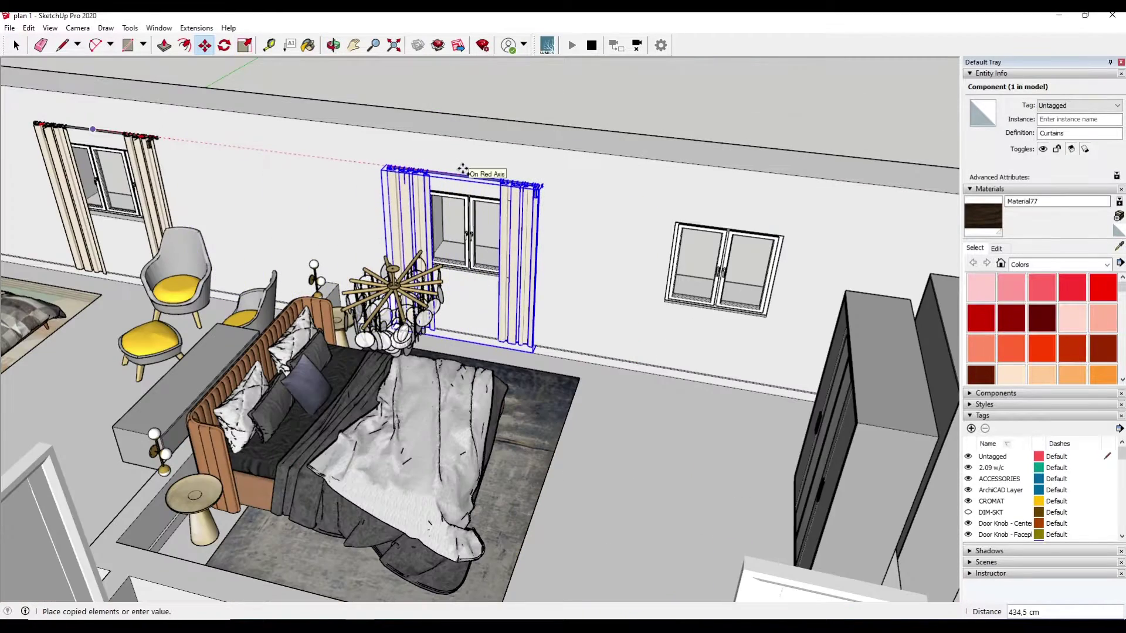
{"action": "left_click", "coordinate": [464, 172]}
{"action": "key", "text": "ctrl"}
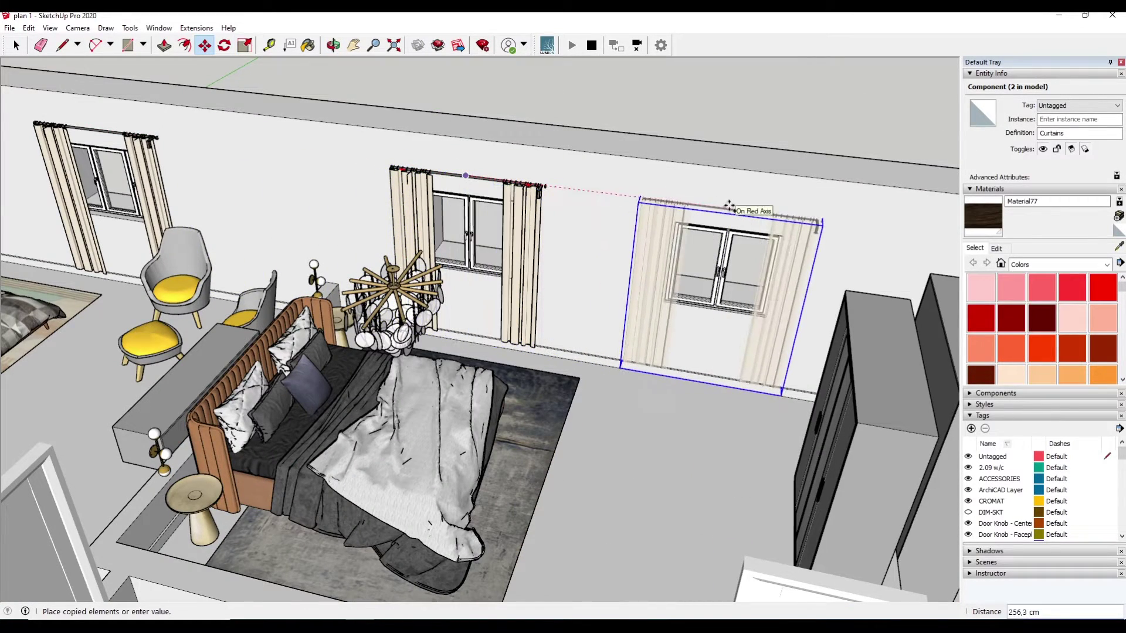
{"action": "left_click", "coordinate": [729, 206]}
Scale the copied curtains to 0.62 height, narrow them, and reposition over the window
{"action": "key", "text": "s"}
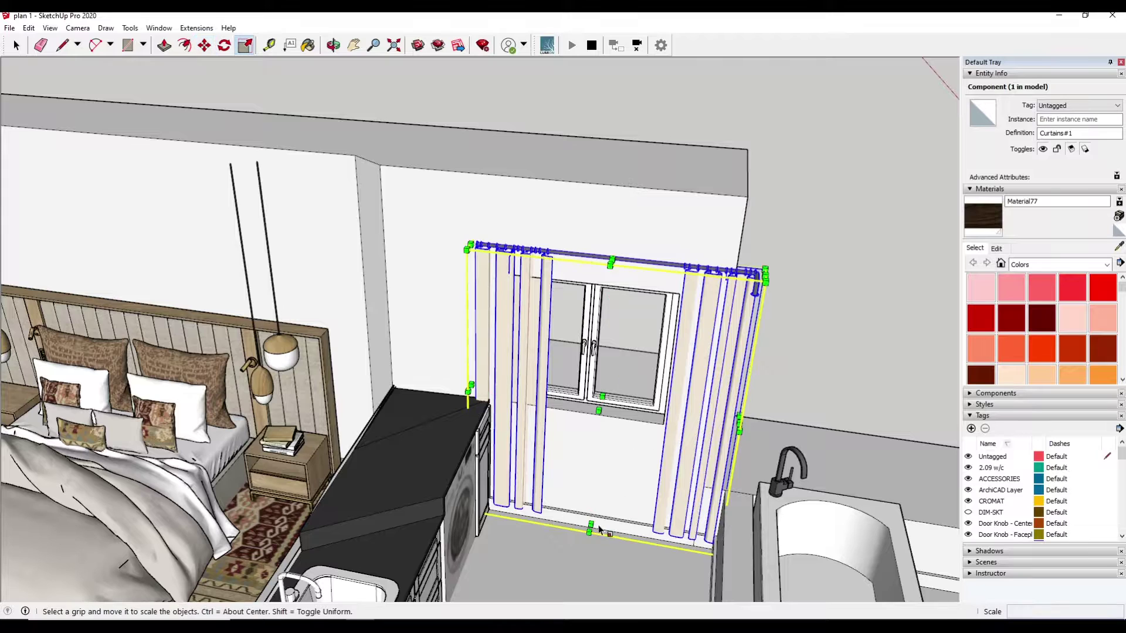
{"action": "left_click_drag", "start_coordinate": [599, 529], "coordinate": [608, 435]}
{"action": "left_click_drag", "start_coordinate": [748, 370], "coordinate": [721, 365]}
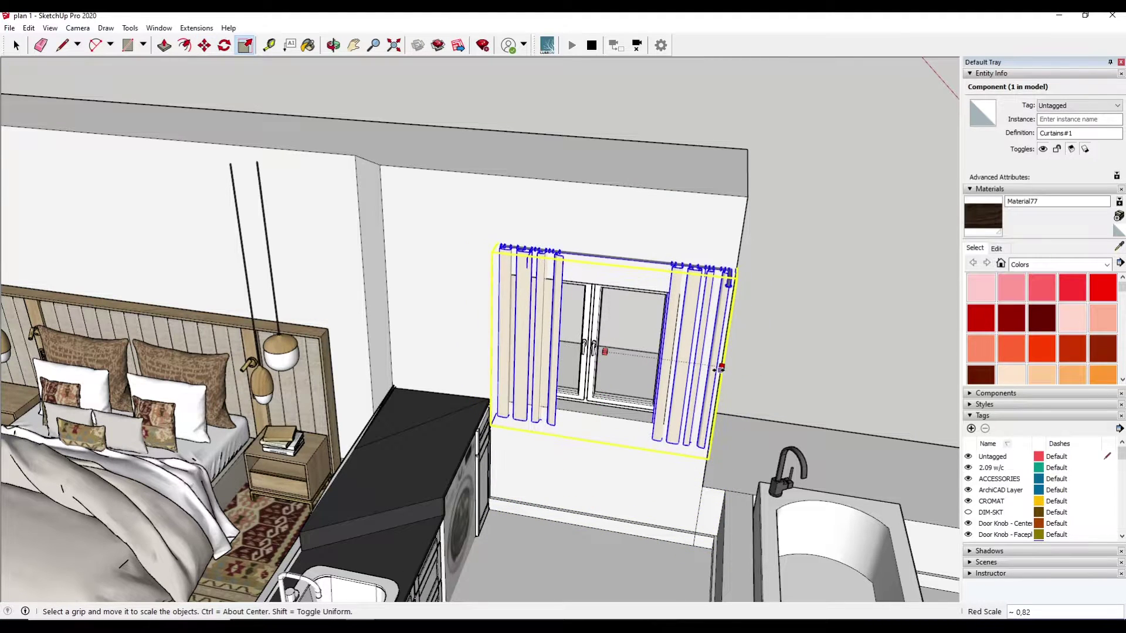
{"action": "key", "text": "m"}
{"action": "left_click", "coordinate": [674, 340]}
Orbit to the bed-wall curtains and start scaling them
{"action": "middle_click_drag", "start_coordinate": [684, 338], "coordinate": [502, 361]}
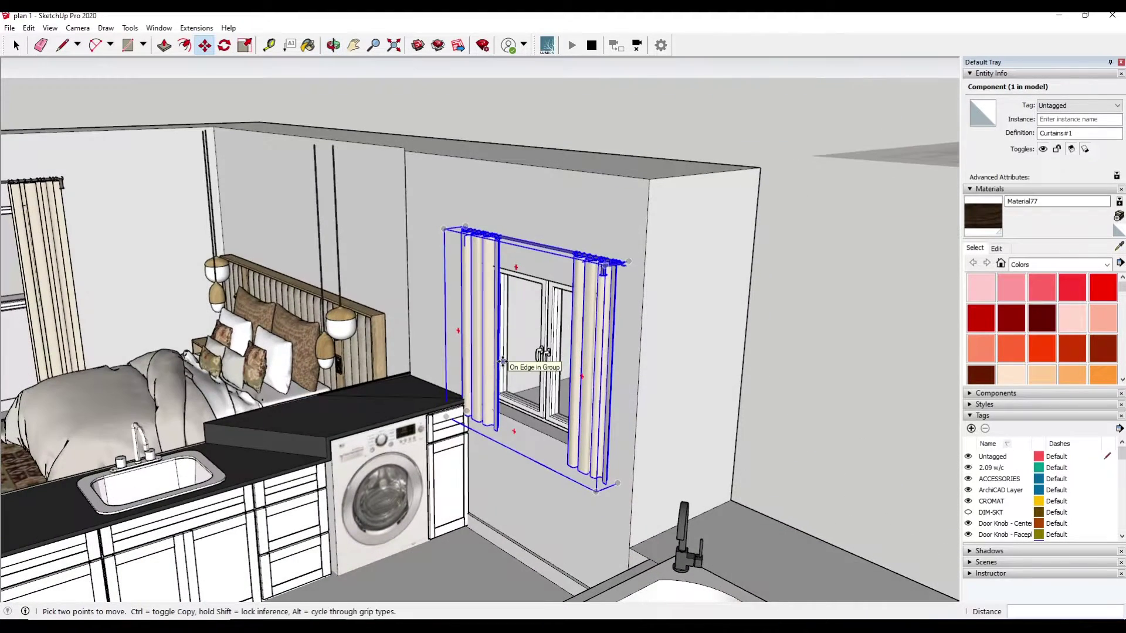
{"action": "middle_click_drag", "start_coordinate": [594, 384], "coordinate": [410, 352]}
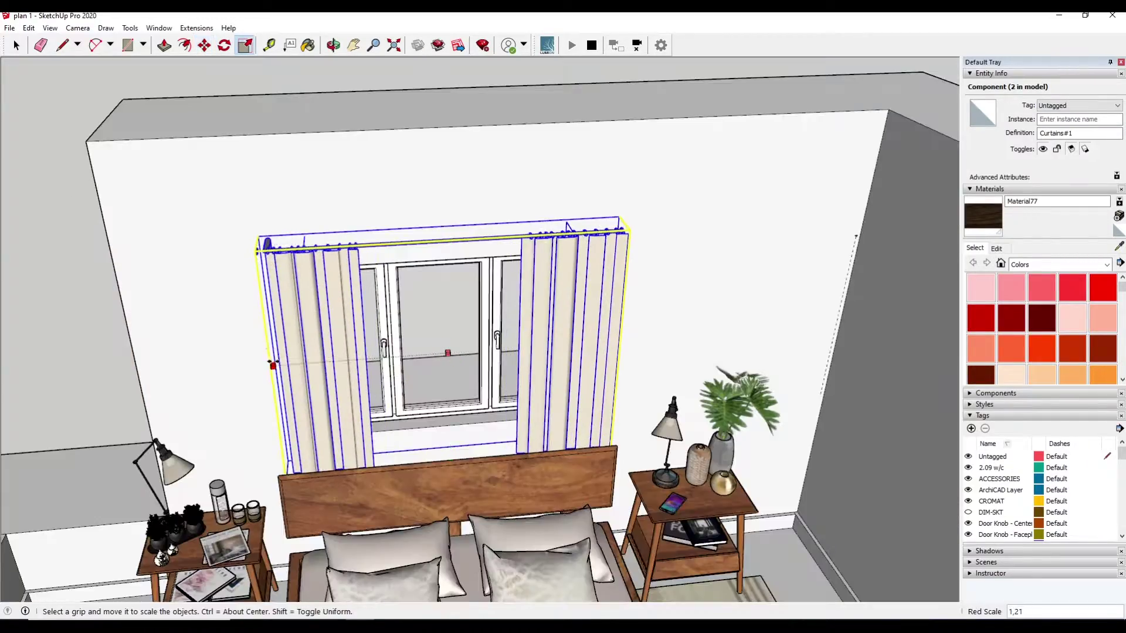
{"action": "key", "text": "s"}
{"action": "scroll", "coordinate": [378, 334], "scroll_direction": "up", "scroll_amount": 3}
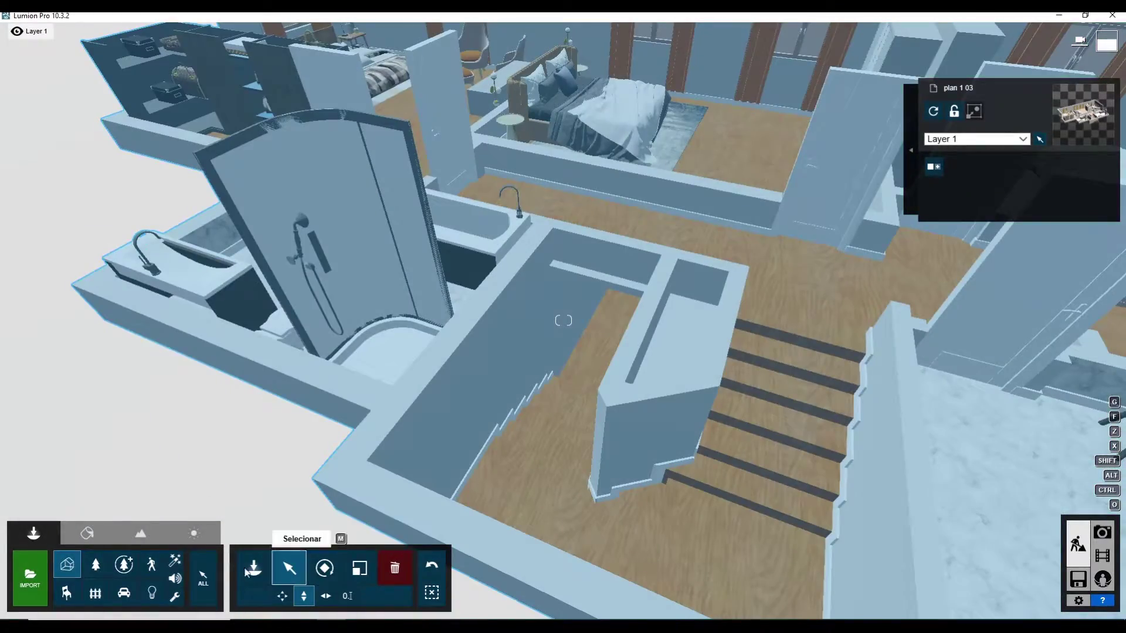
Give the shower enclosure a glass material
{"action": "left_click", "coordinate": [87, 532]}
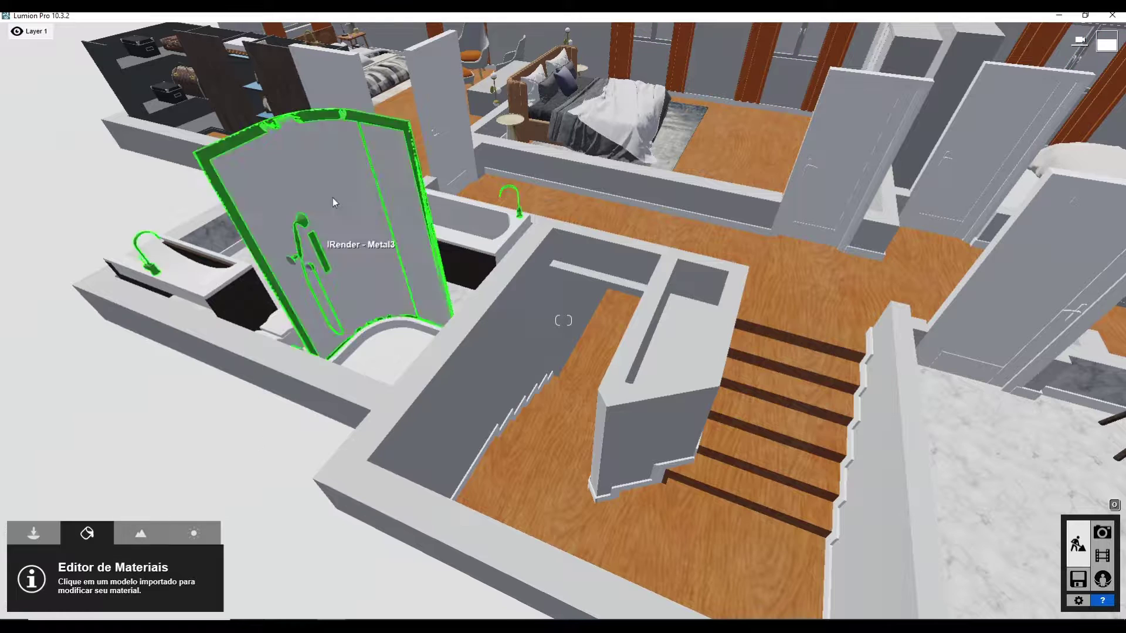
{"action": "left_click", "coordinate": [335, 259]}
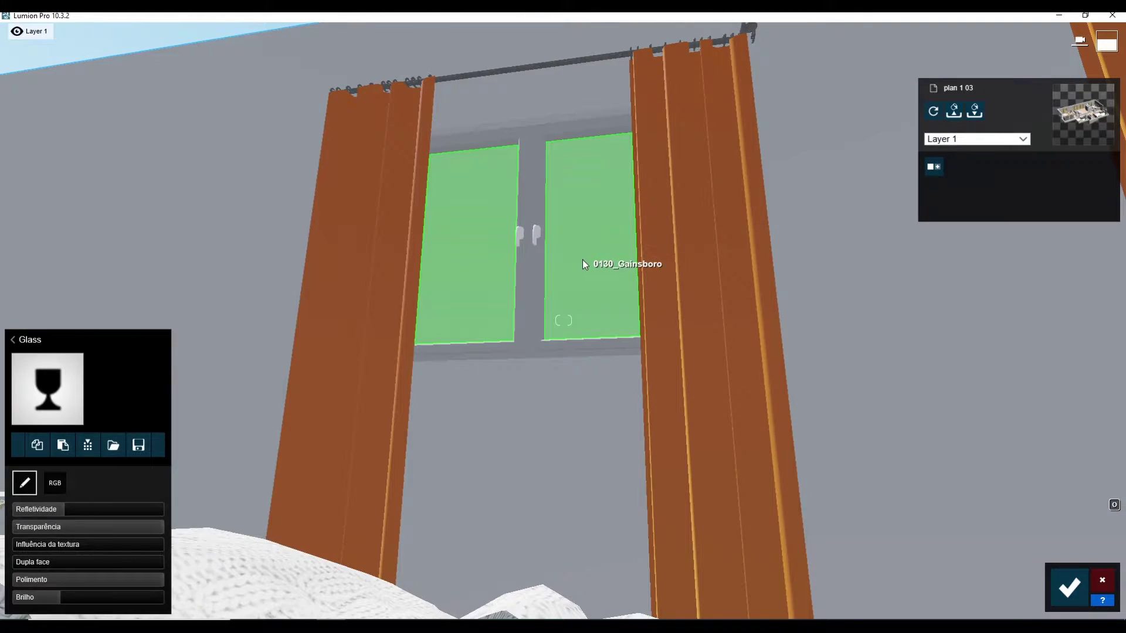
{"action": "left_click", "coordinate": [582, 259]}
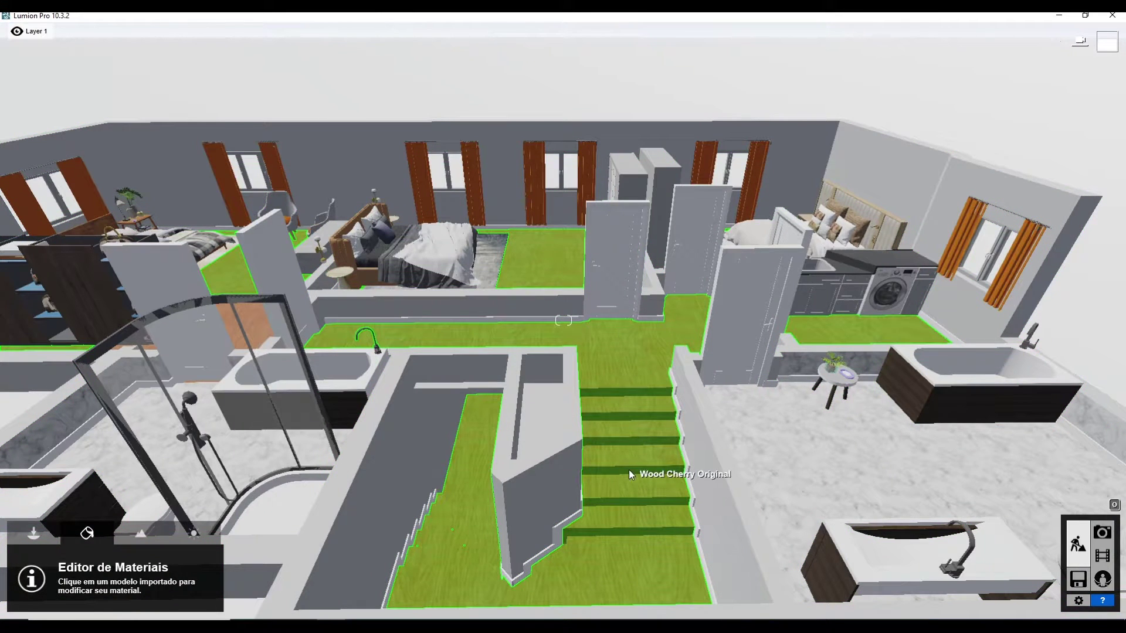
Apply a light interior wood to the stair and hall floor
{"action": "left_click", "coordinate": [629, 470]}
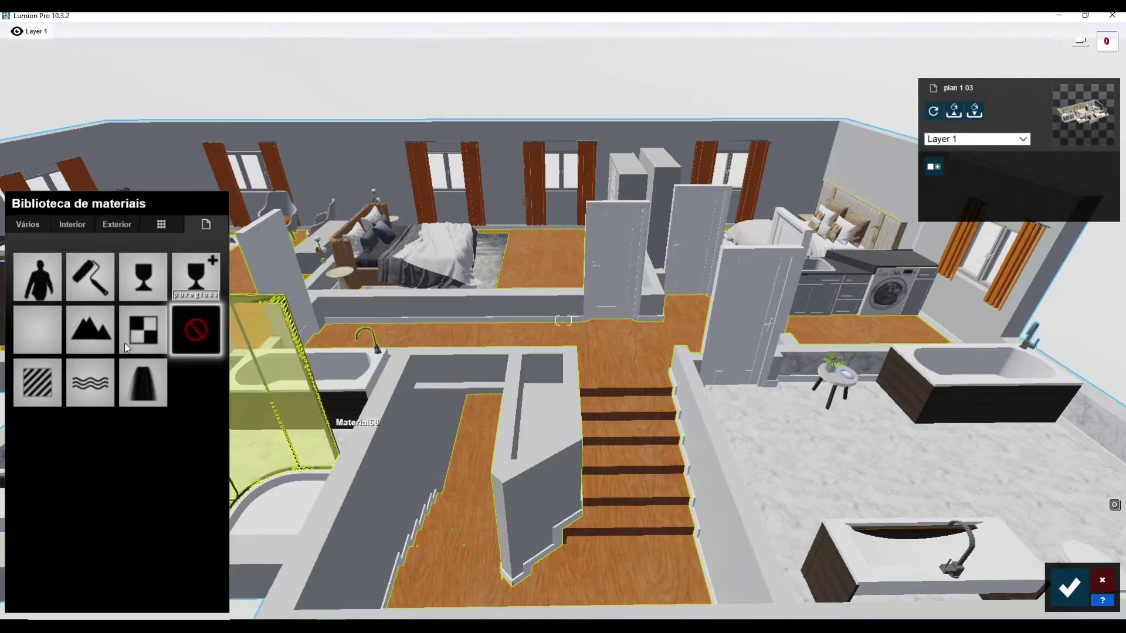
{"action": "left_click", "coordinate": [81, 228]}
{"action": "left_click", "coordinate": [151, 300]}
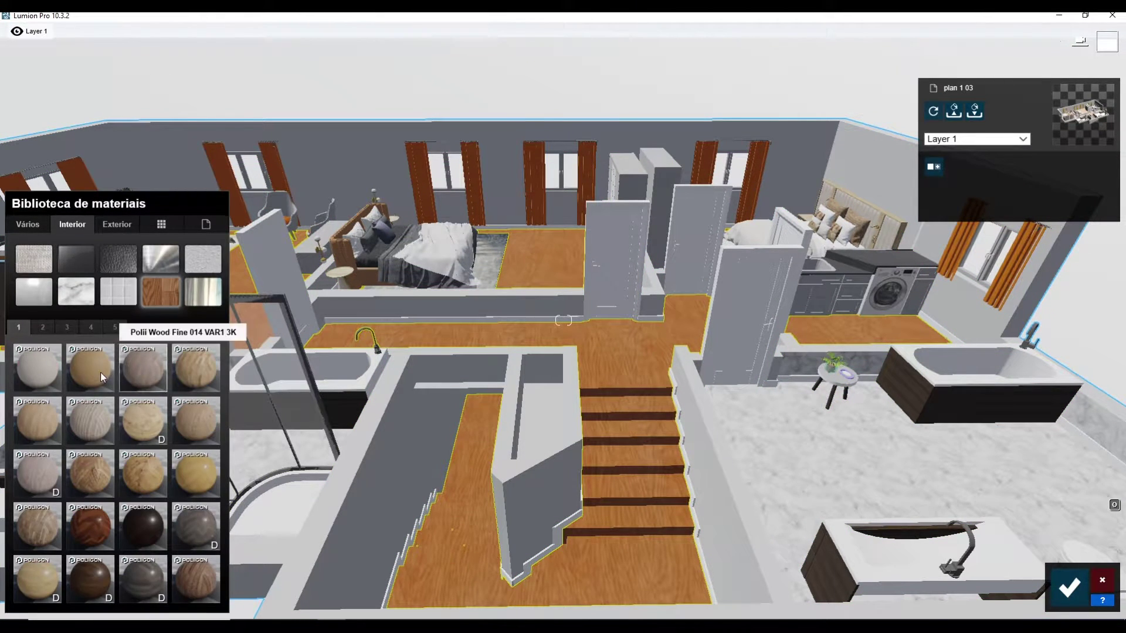
{"action": "left_click", "coordinate": [33, 425]}
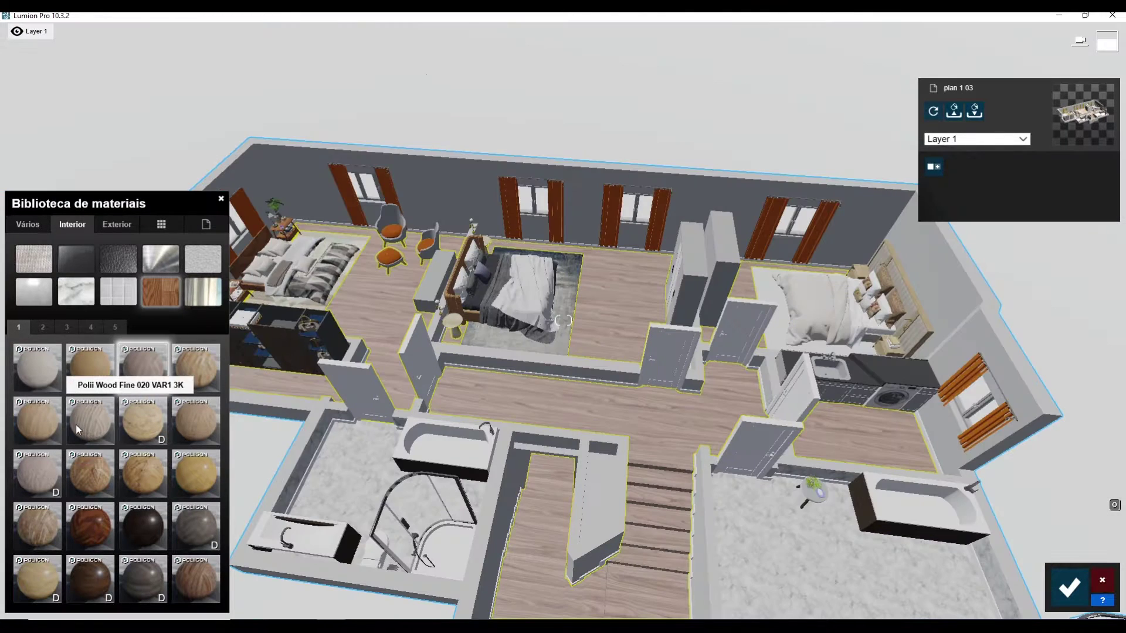
{"action": "left_click", "coordinate": [143, 375]}
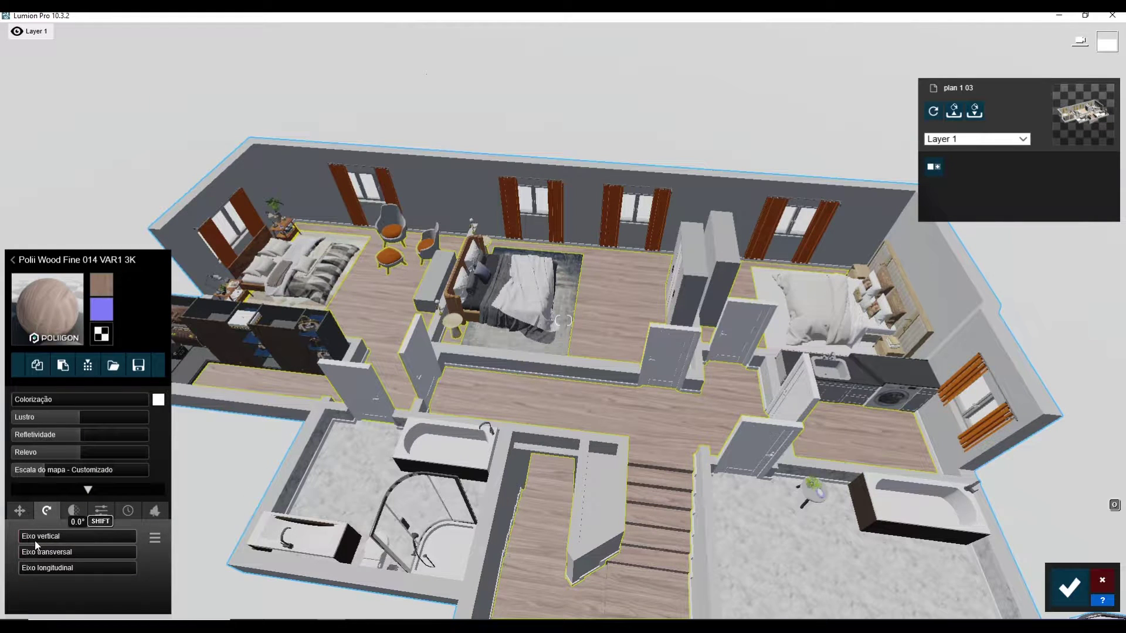
Rotate the floor wood about 84.6°, remove its tint, and set gloss 1.0 and map scale 1.2
{"action": "left_click_drag", "start_coordinate": [34, 540], "coordinate": [47, 537]}
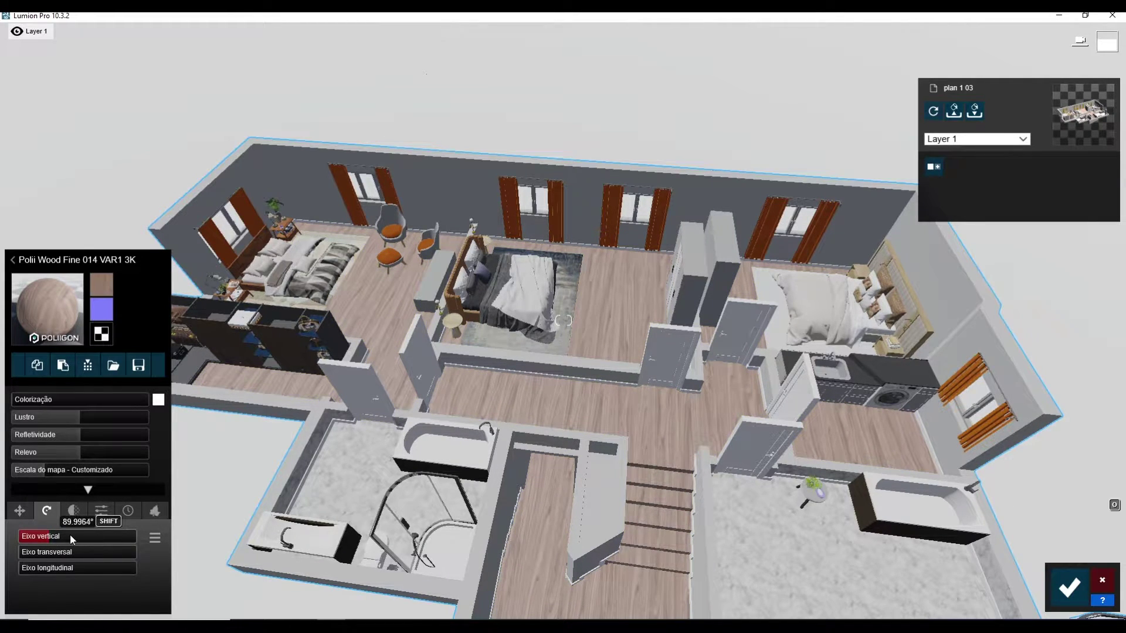
{"action": "left_click", "coordinate": [25, 511]}
{"action": "mouse_move", "coordinate": [69, 435]}
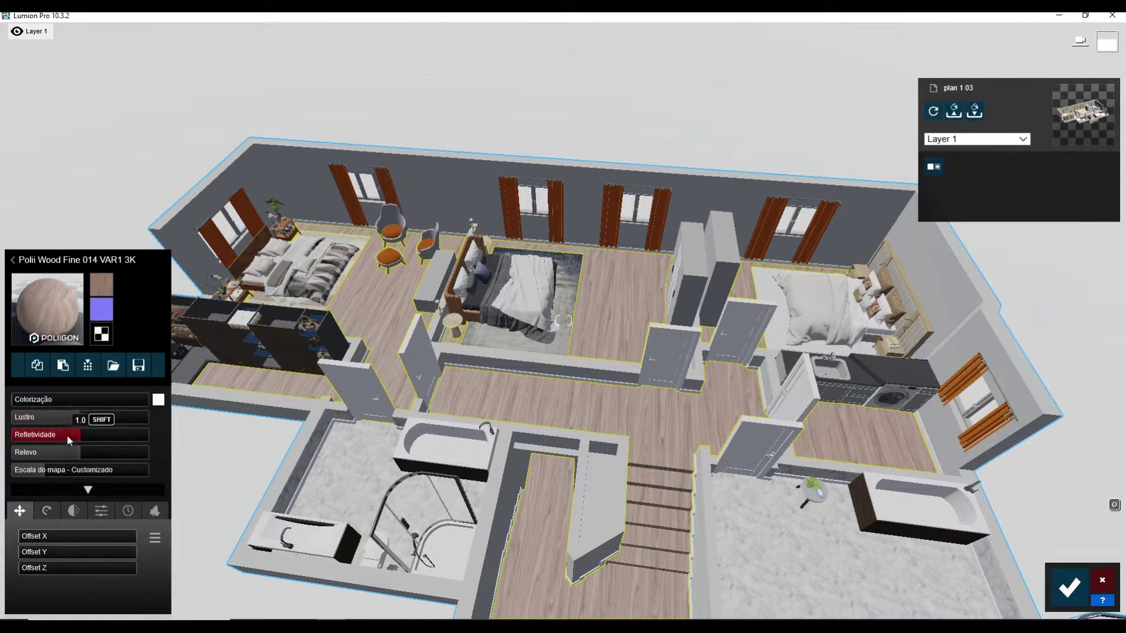
{"action": "left_click_drag", "start_coordinate": [69, 399], "coordinate": [11, 399]}
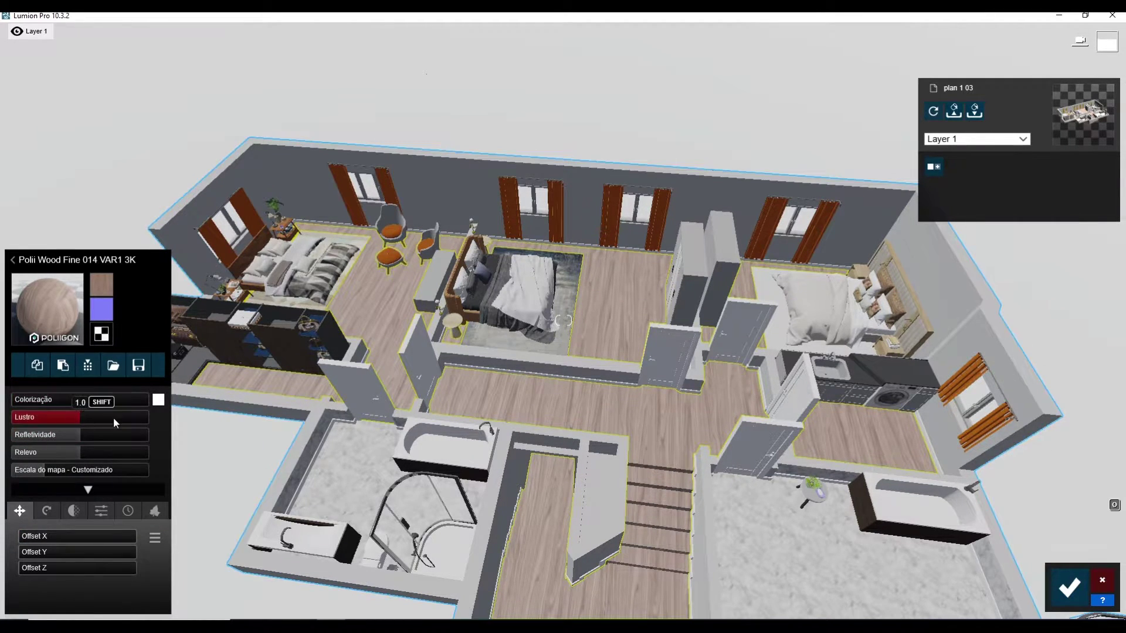
{"action": "mouse_move", "coordinate": [133, 417]}
{"action": "left_mouse_down"}
{"action": "mouse_move", "coordinate": [93, 418]}
{"action": "mouse_move", "coordinate": [139, 451]}
{"action": "left_mouse_up"}
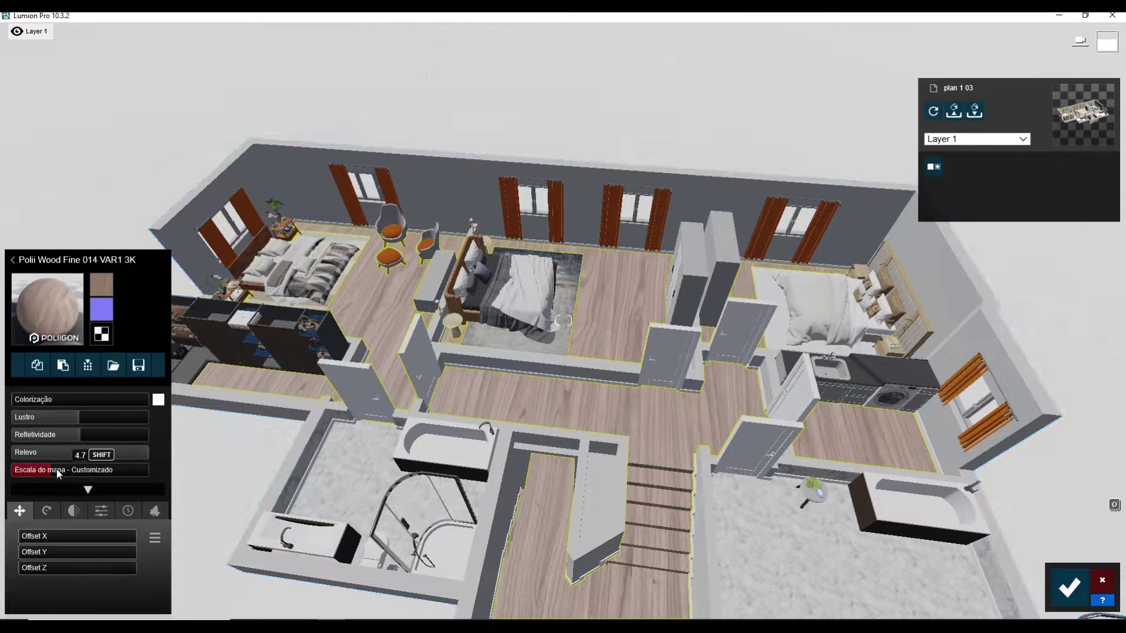
{"action": "left_click_drag", "start_coordinate": [52, 471], "coordinate": [43, 470]}
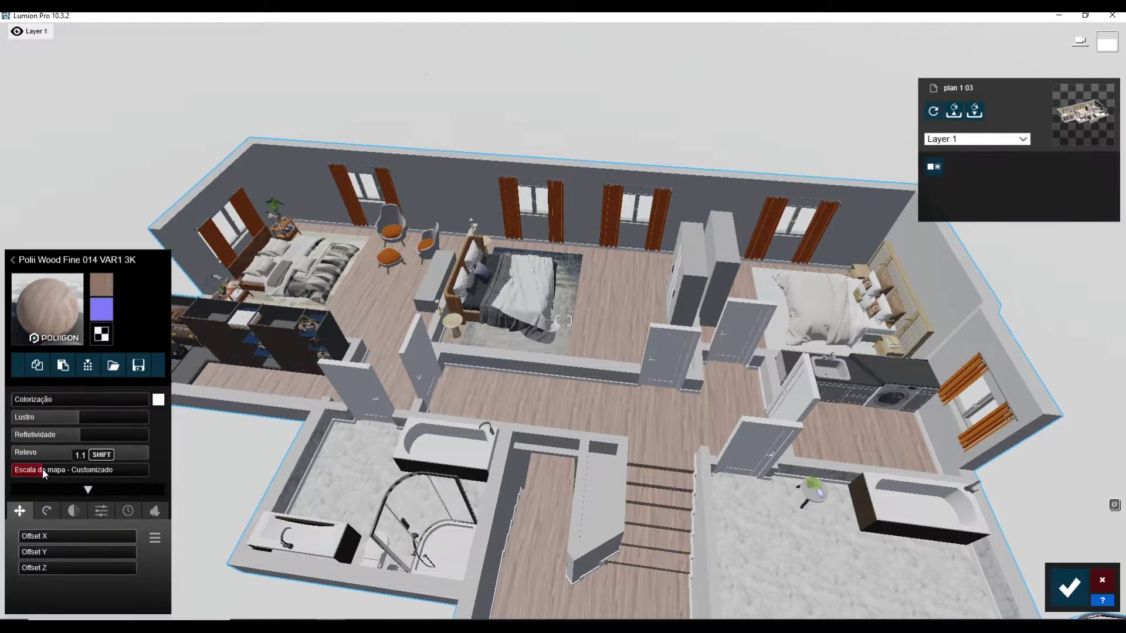
{"action": "scroll", "coordinate": [607, 465], "scroll_direction": "up", "scroll_amount": 5}
{"action": "scroll", "coordinate": [607, 464], "scroll_direction": "up", "scroll_amount": 3}
{"action": "scroll", "coordinate": [635, 446], "scroll_direction": "up", "scroll_amount": 3}
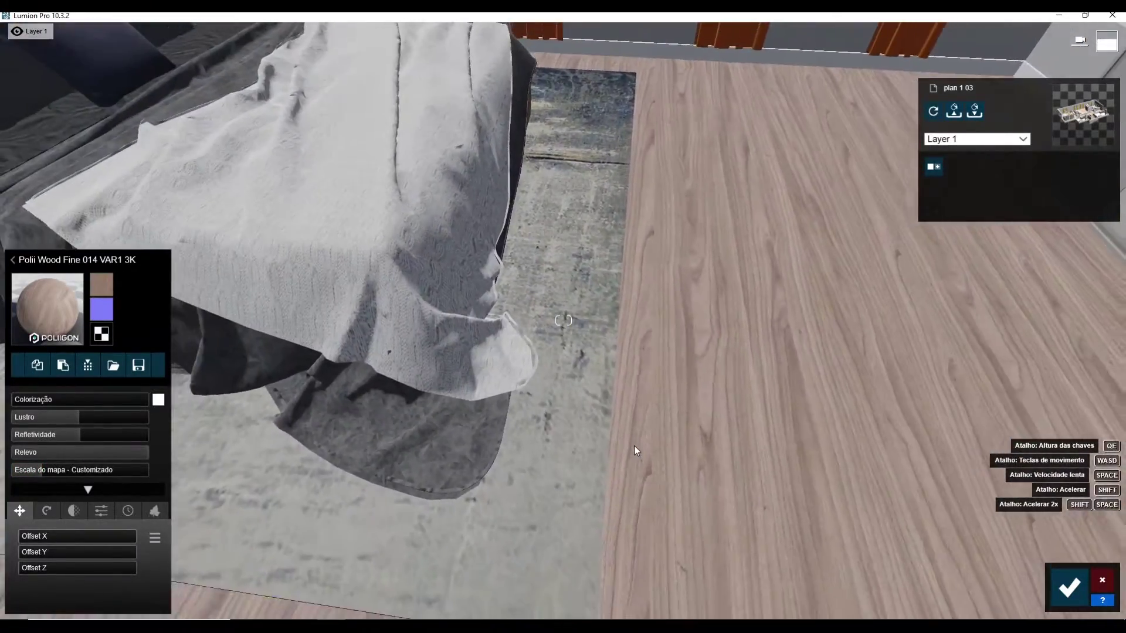
{"action": "scroll", "coordinate": [634, 445], "scroll_direction": "down", "scroll_amount": 5}
{"action": "scroll", "coordinate": [634, 446], "scroll_direction": "down", "scroll_amount": 5}
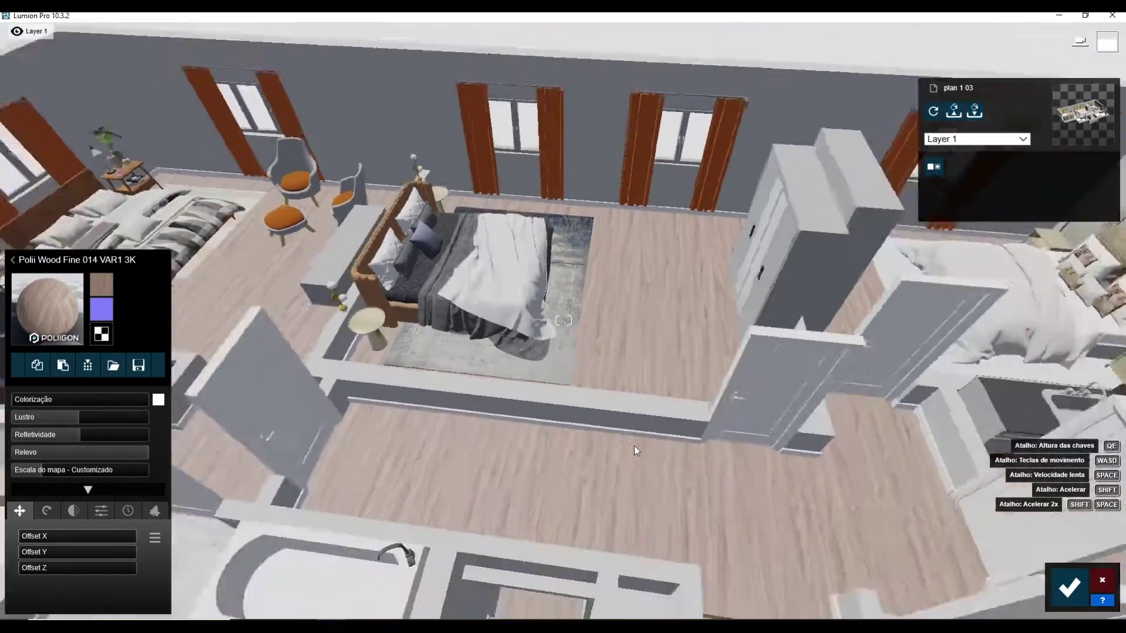
{"action": "scroll", "coordinate": [634, 446], "scroll_direction": "down", "scroll_amount": 5}
Save the floor, then try beige, grey and geometric carpets on the bedroom rug
{"action": "left_click", "coordinate": [1067, 588]}
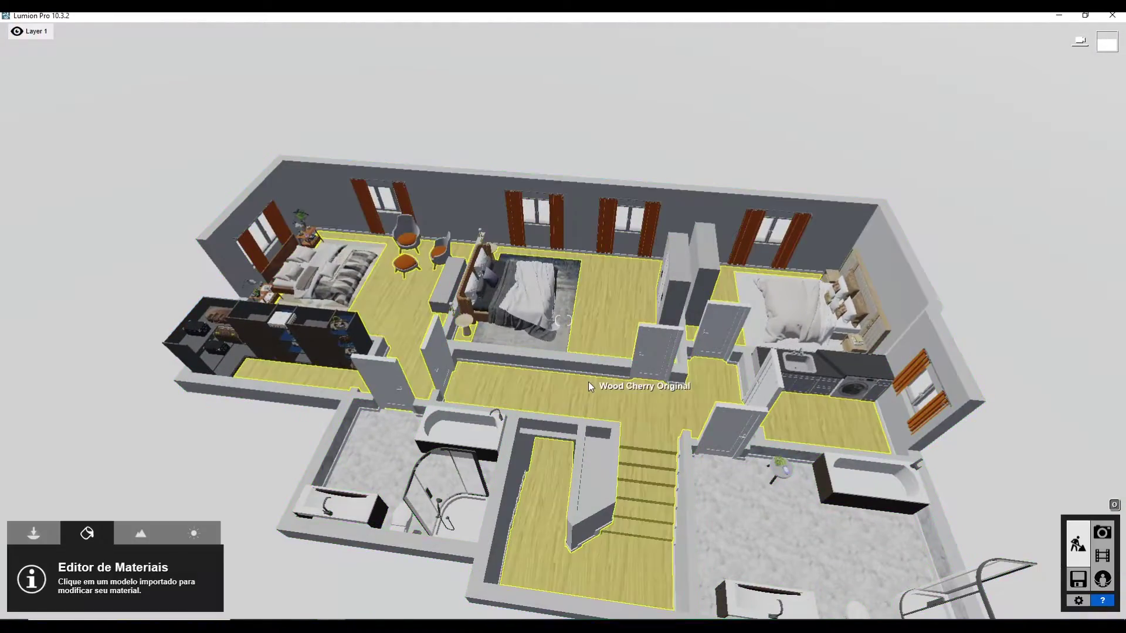
{"action": "left_click", "coordinate": [761, 316]}
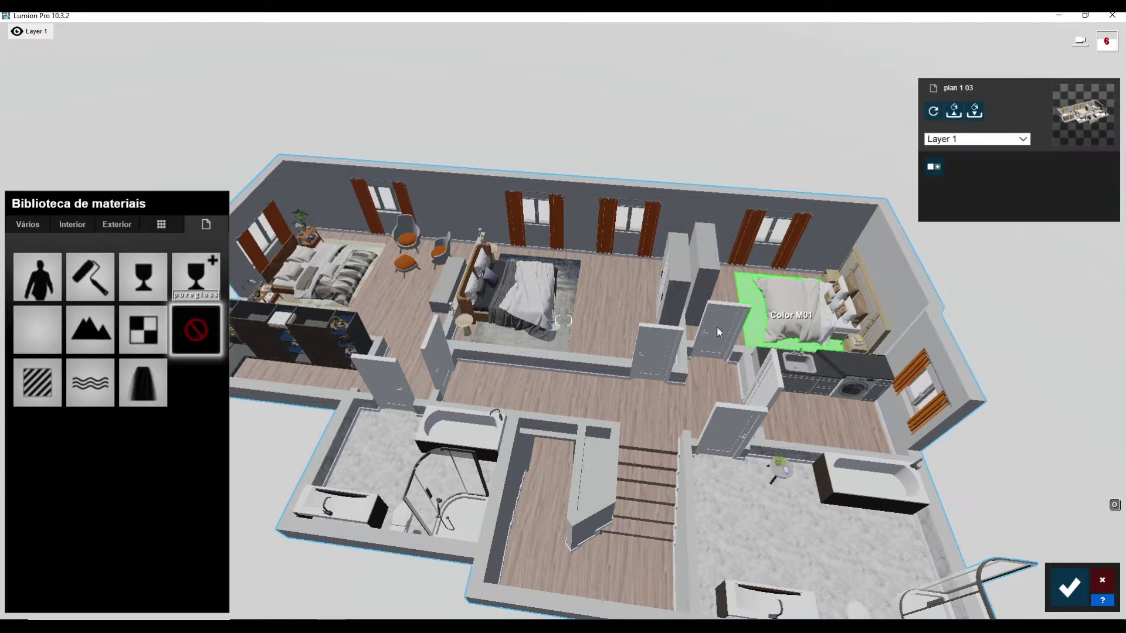
{"action": "left_click", "coordinate": [73, 224]}
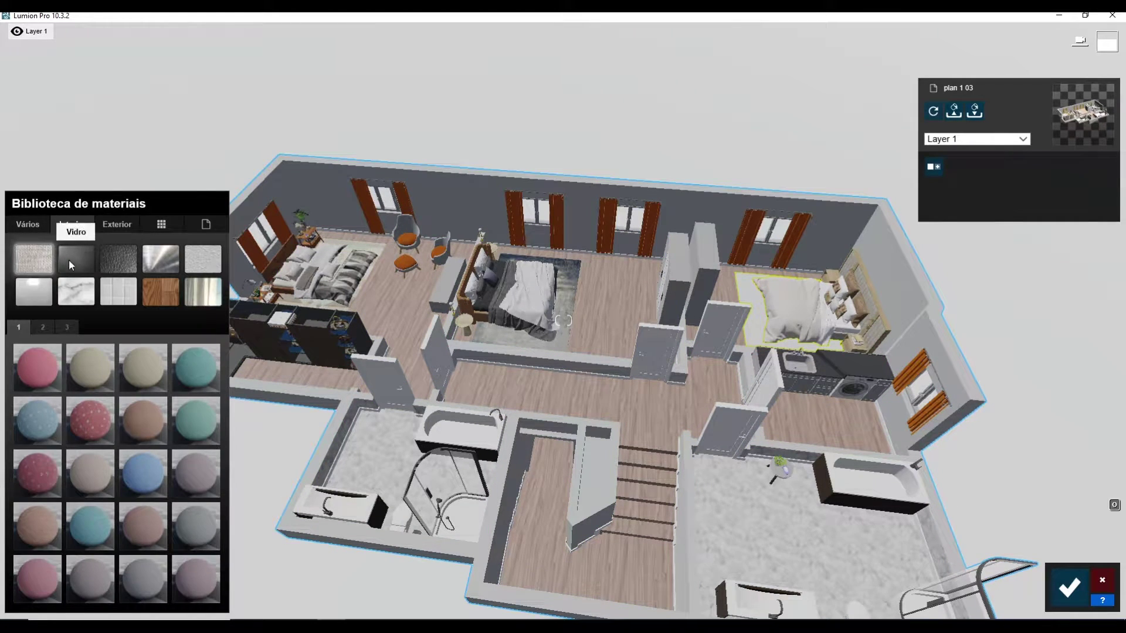
{"action": "scroll", "coordinate": [881, 319], "scroll_direction": "up", "scroll_amount": 3}
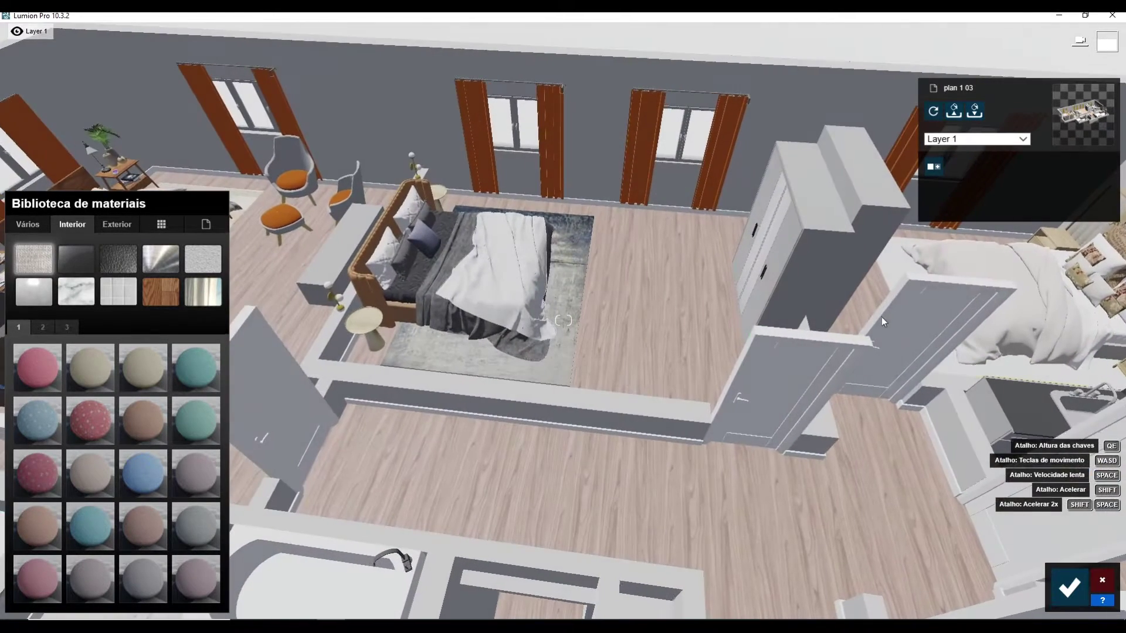
{"action": "scroll", "coordinate": [881, 322], "scroll_direction": "up", "scroll_amount": 2}
{"action": "scroll", "coordinate": [881, 322], "scroll_direction": "up", "scroll_amount": 3}
{"action": "scroll", "coordinate": [602, 367], "scroll_direction": "up", "scroll_amount": 3}
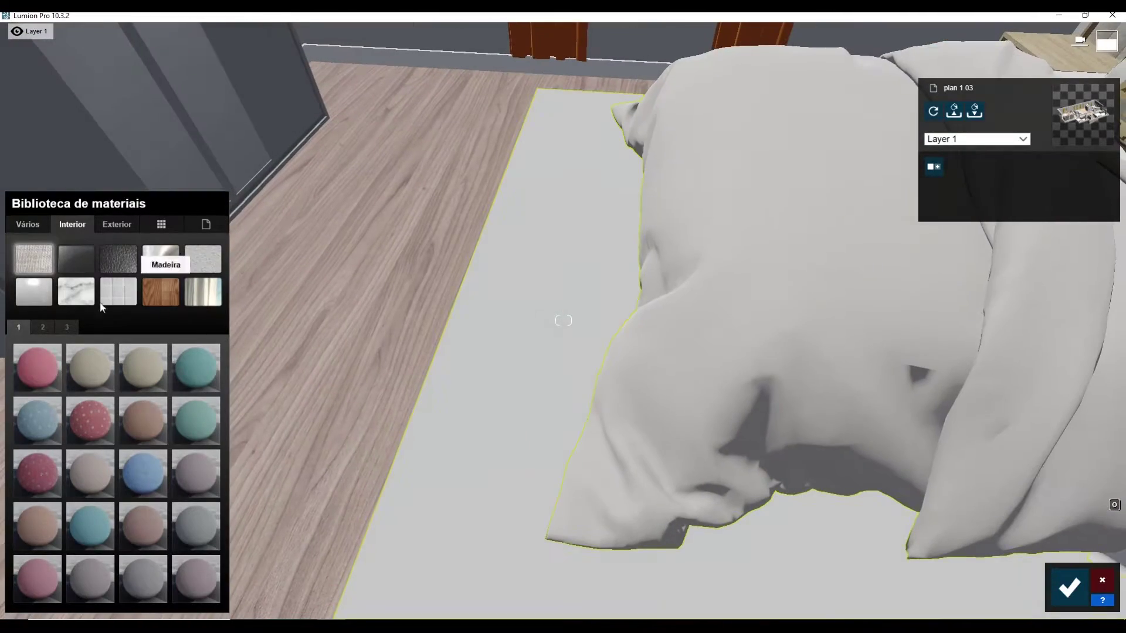
{"action": "left_click", "coordinate": [129, 368]}
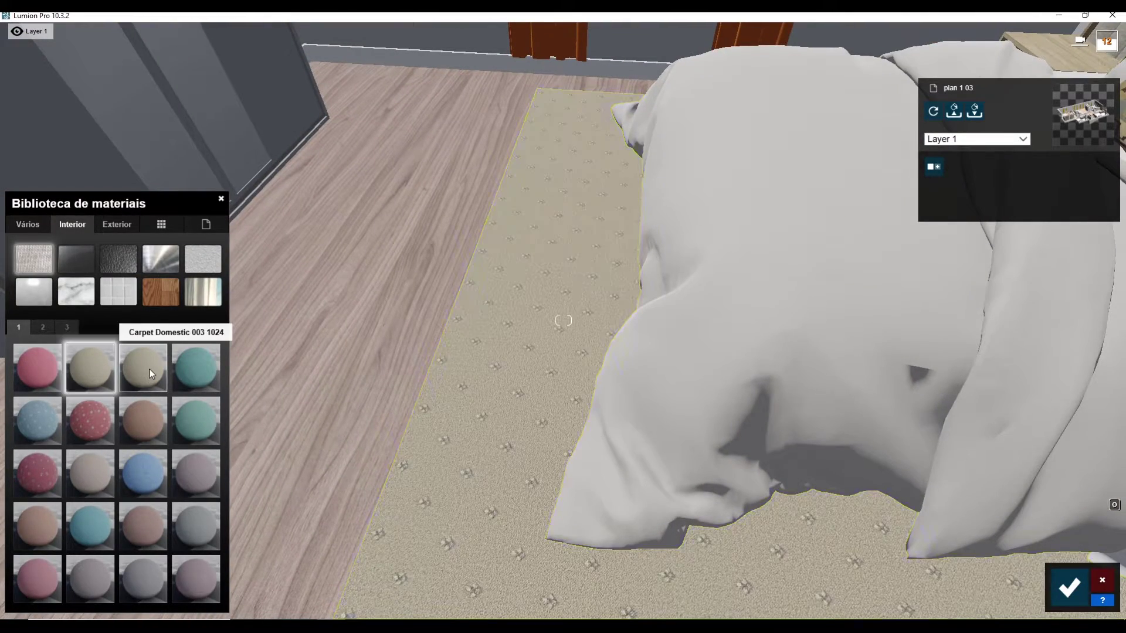
{"action": "left_click", "coordinate": [197, 519]}
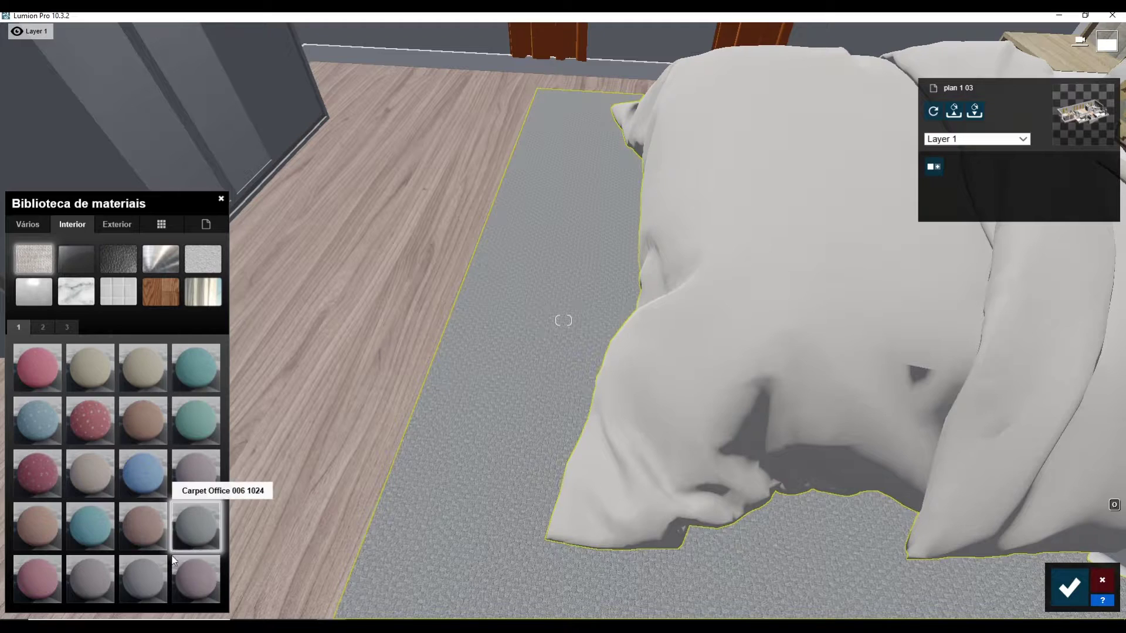
{"action": "left_click", "coordinate": [76, 329]}
{"action": "left_click", "coordinate": [81, 363]}
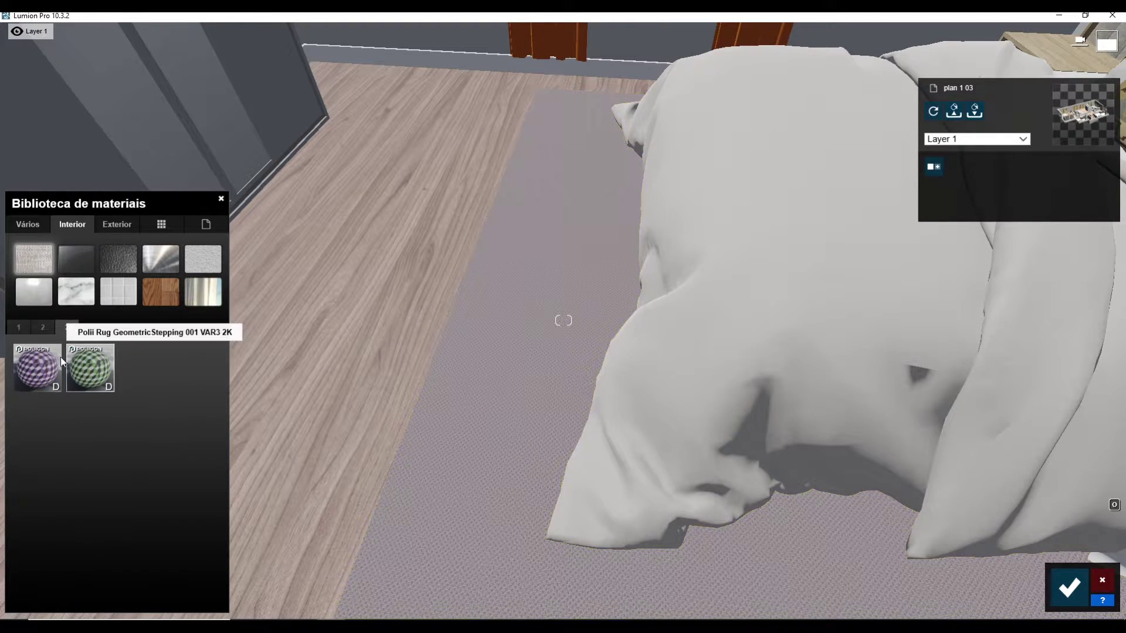
Apply Polii Fabric WeaveCouch 001 2K to the rug and raise its relief to 1.7
{"action": "left_click", "coordinate": [44, 327]}
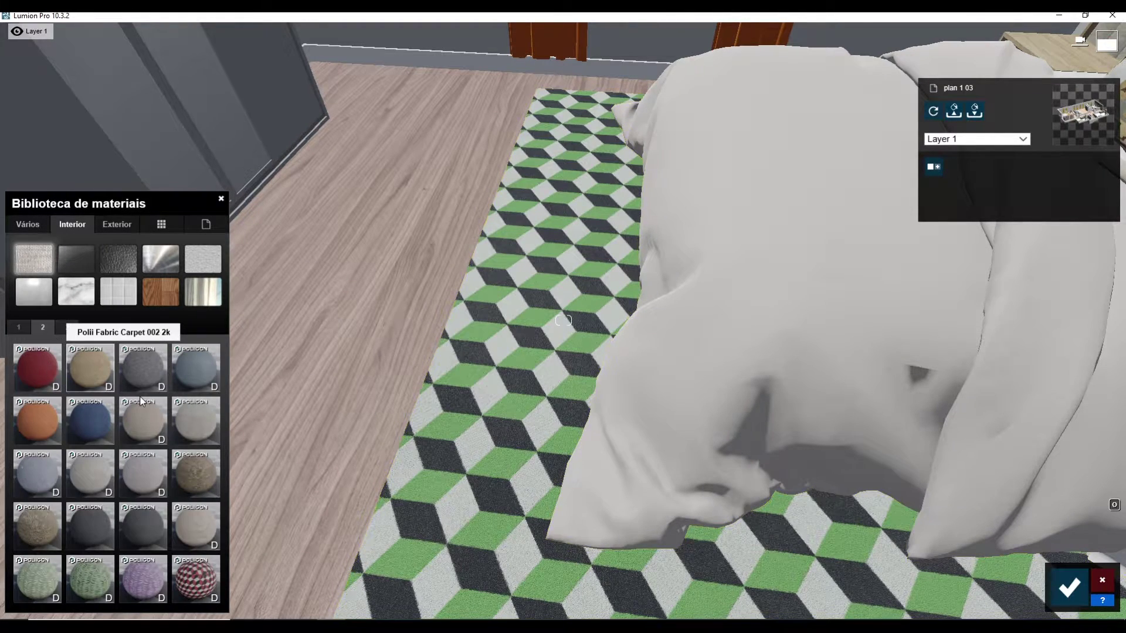
{"action": "left_click", "coordinate": [91, 368]}
{"action": "left_click", "coordinate": [146, 383]}
{"action": "left_click", "coordinate": [133, 481]}
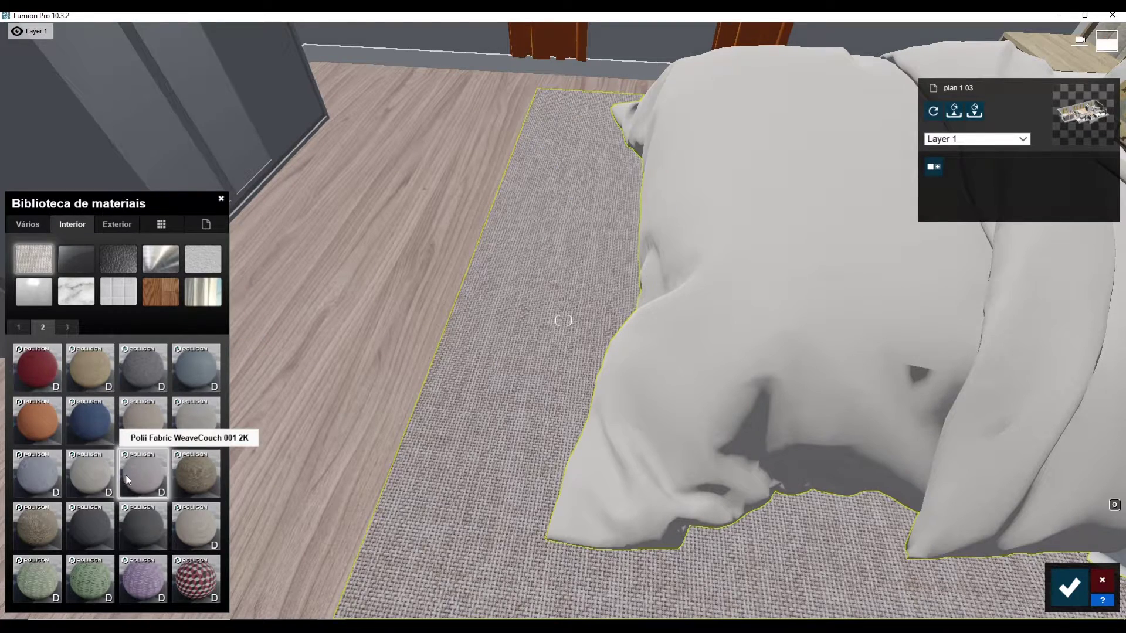
{"action": "left_click", "coordinate": [90, 472]}
{"action": "left_click", "coordinate": [149, 467]}
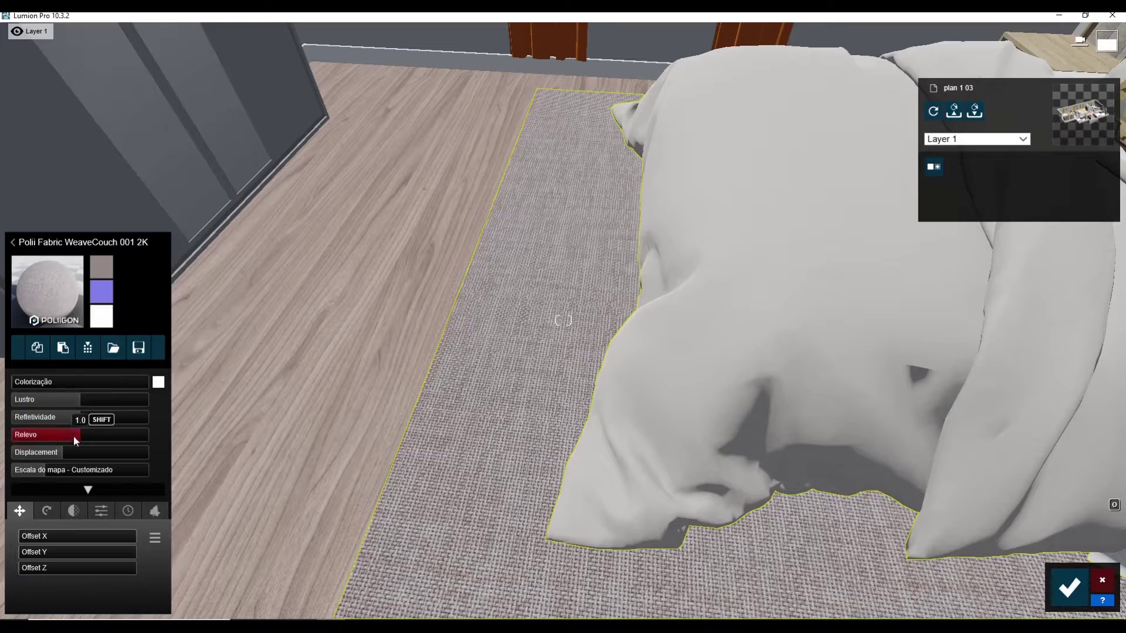
{"action": "left_click_drag", "start_coordinate": [74, 436], "coordinate": [135, 432]}
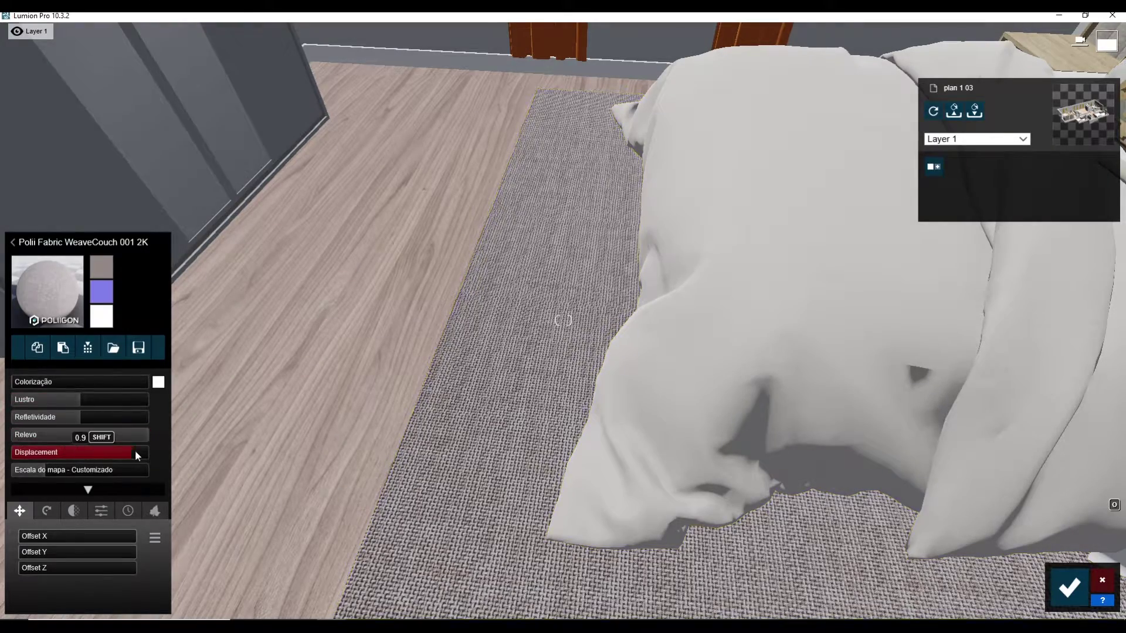
Confirm the woven rug, then give the rug under the bed Carpet Office 006 1024
{"action": "scroll", "coordinate": [286, 442], "scroll_direction": "down", "scroll_amount": 10}
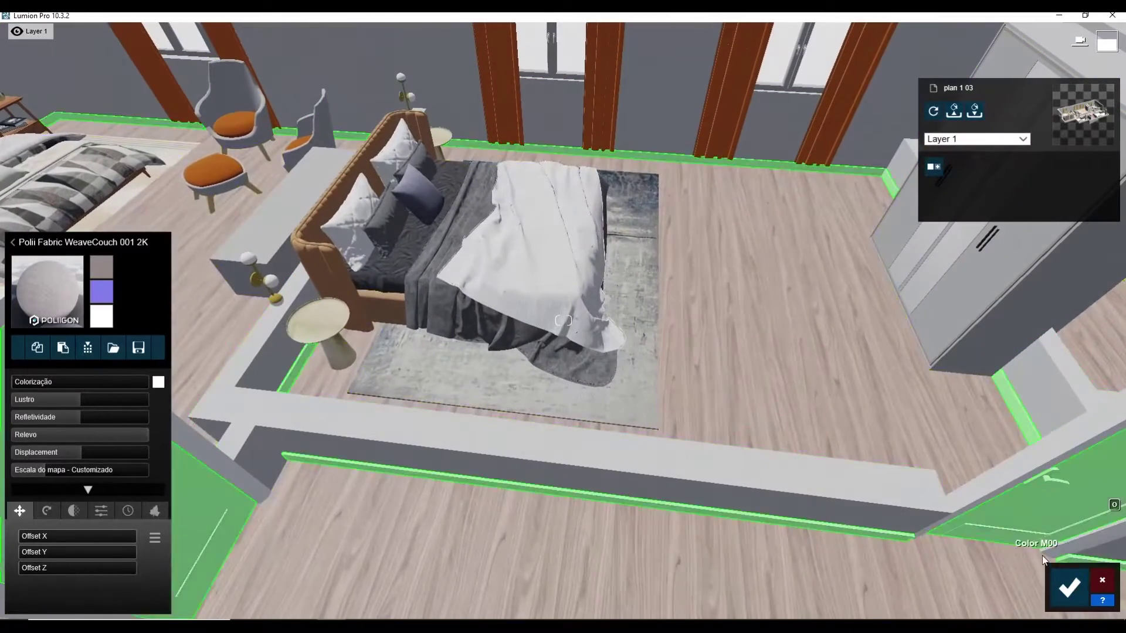
{"action": "left_click", "coordinate": [1068, 586]}
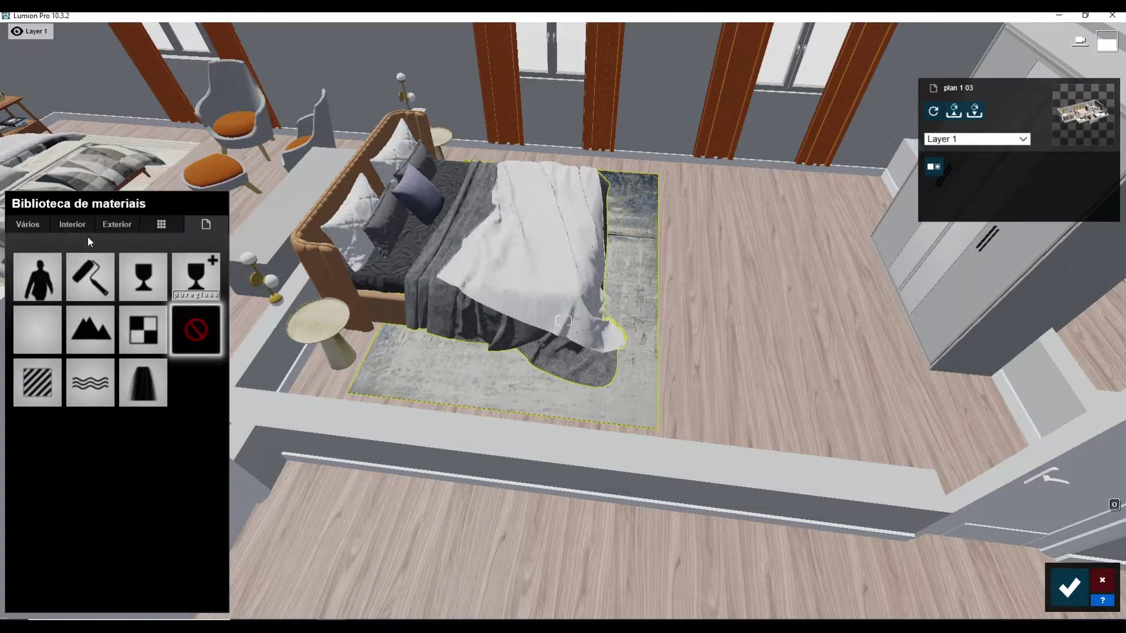
{"action": "left_click", "coordinate": [87, 235]}
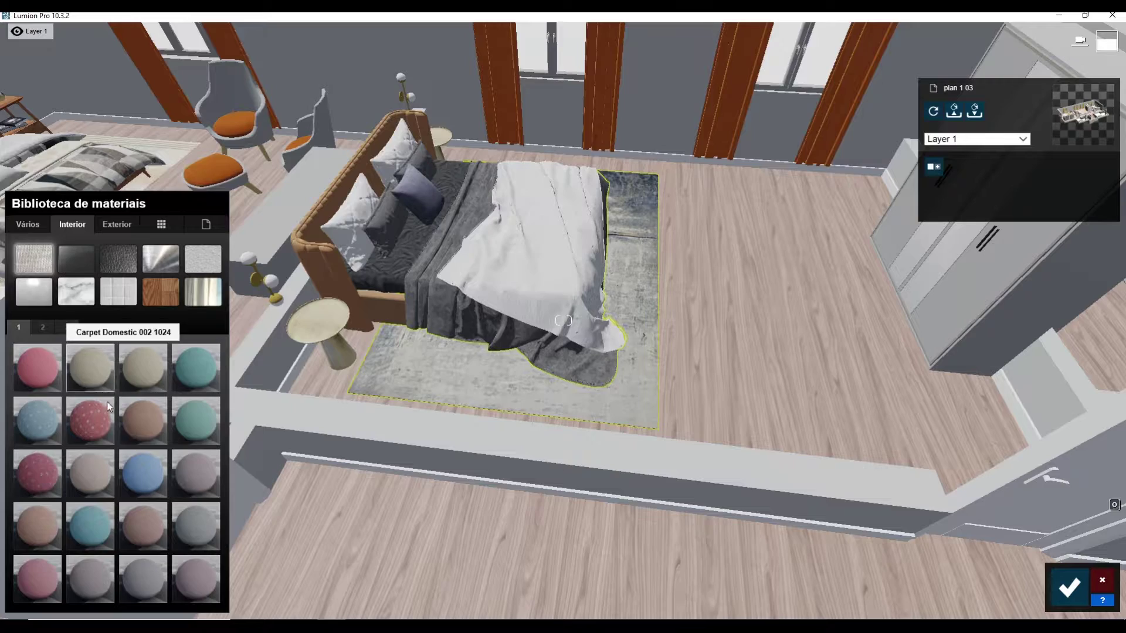
{"action": "scroll", "coordinate": [149, 374], "scroll_direction": "up", "scroll_amount": 5}
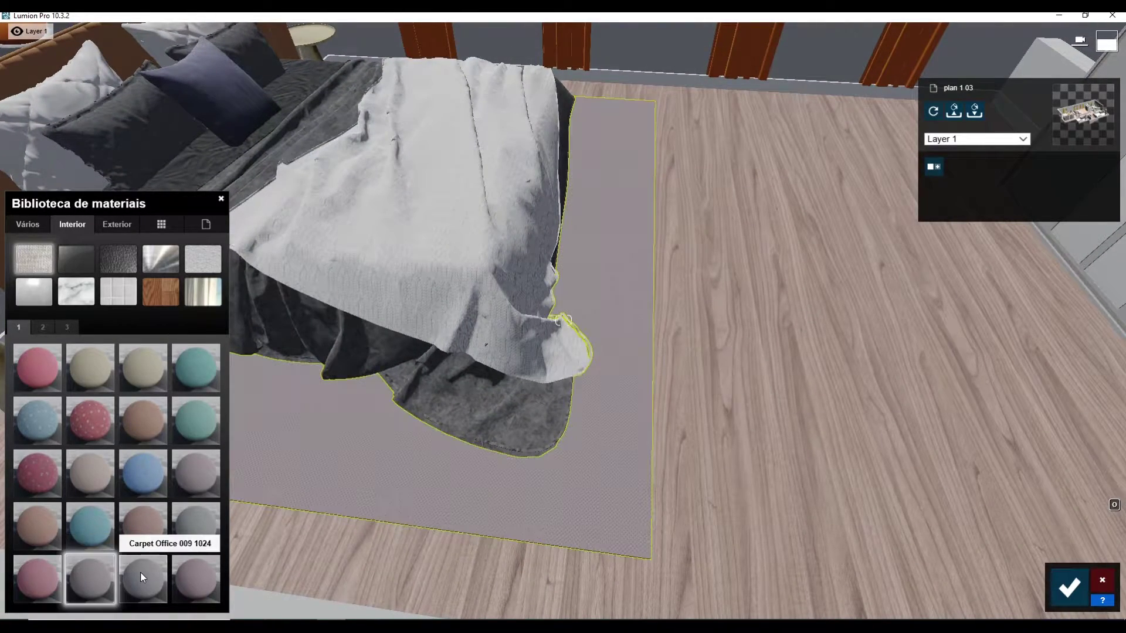
{"action": "left_click", "coordinate": [139, 572]}
{"action": "left_click", "coordinate": [51, 300]}
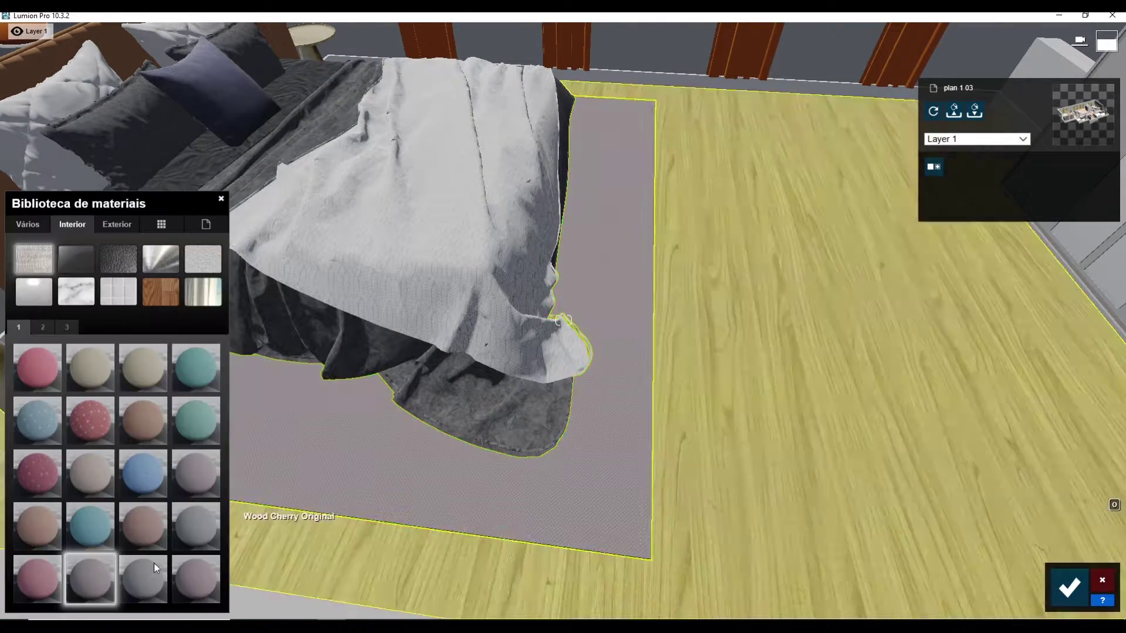
{"action": "scroll", "coordinate": [406, 511], "scroll_direction": "up", "scroll_amount": 3}
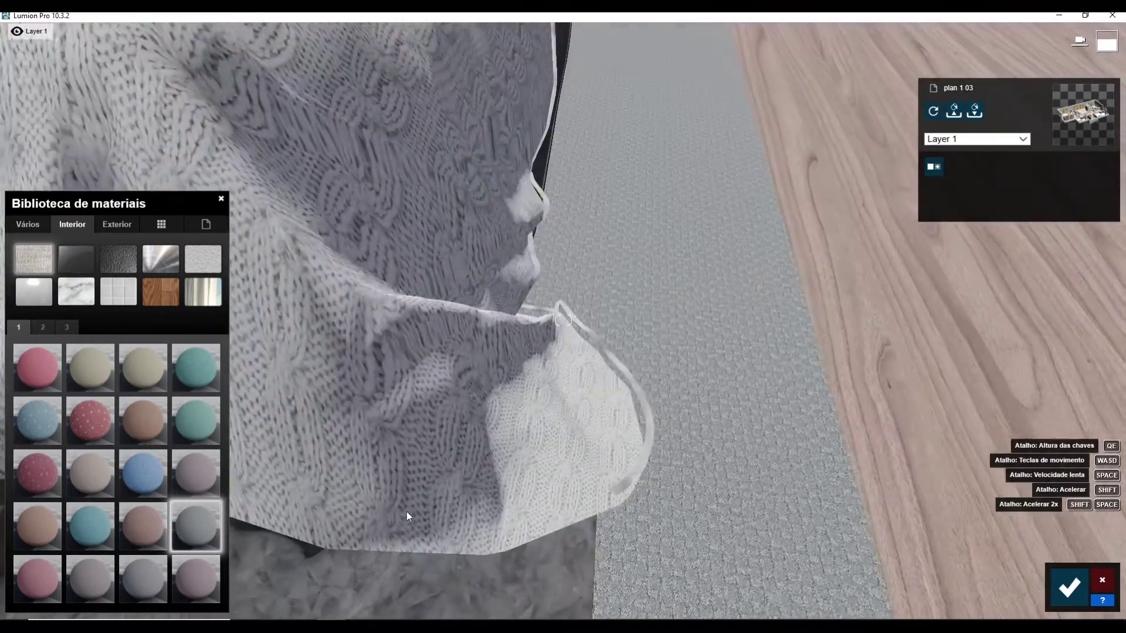
{"action": "scroll", "coordinate": [406, 511], "scroll_direction": "down", "scroll_amount": 4}
{"action": "scroll", "coordinate": [406, 511], "scroll_direction": "down", "scroll_amount": 3}
{"action": "scroll", "coordinate": [406, 511], "scroll_direction": "up", "scroll_amount": 2}
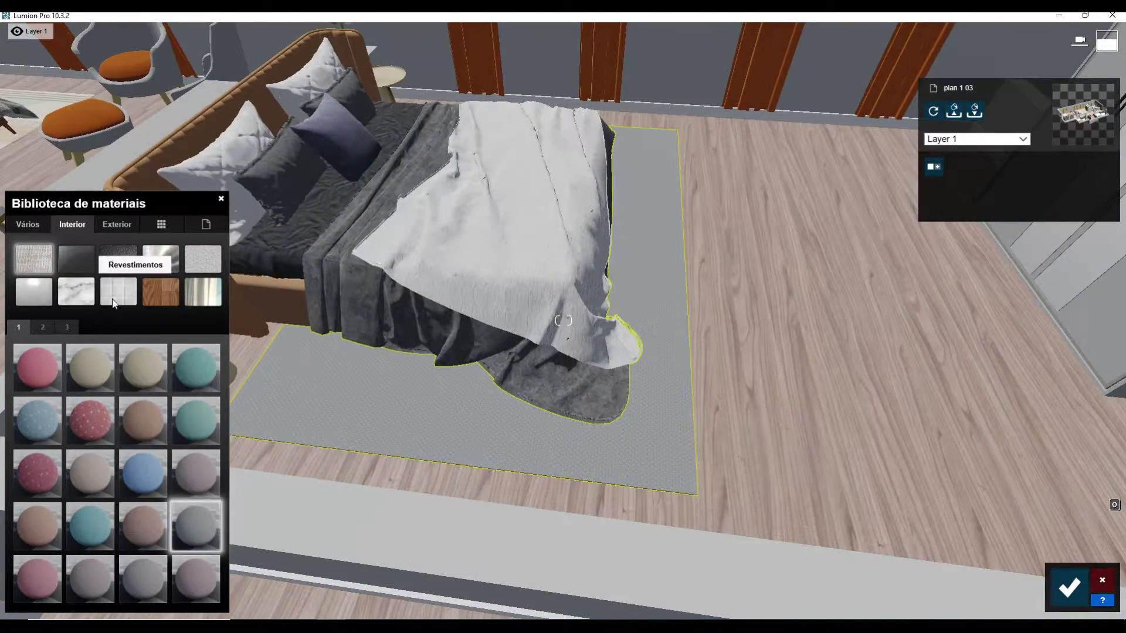
{"action": "left_click", "coordinate": [196, 525]}
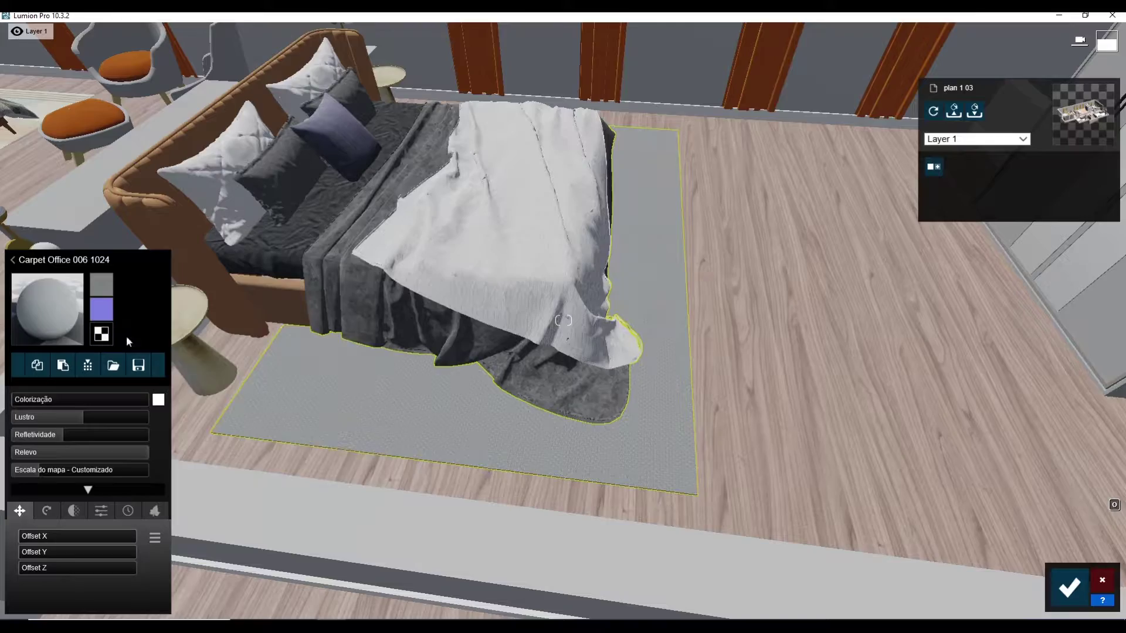
{"action": "left_click", "coordinate": [12, 260]}
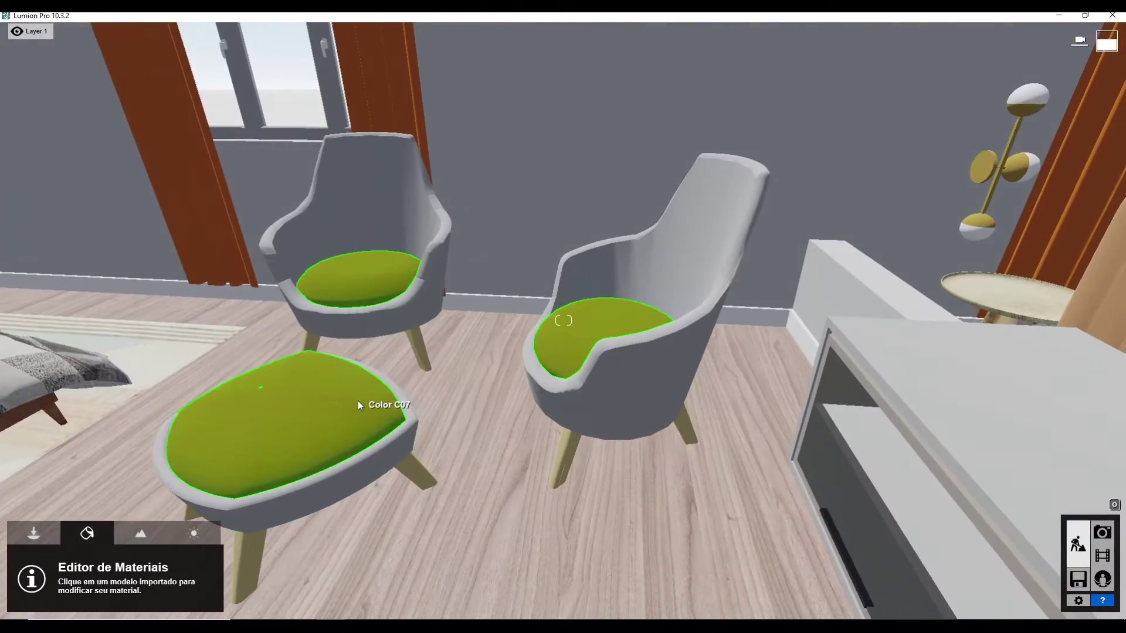
Cover the armchair and footstool seats in pink Leather 006 1024
{"action": "left_click", "coordinate": [358, 400]}
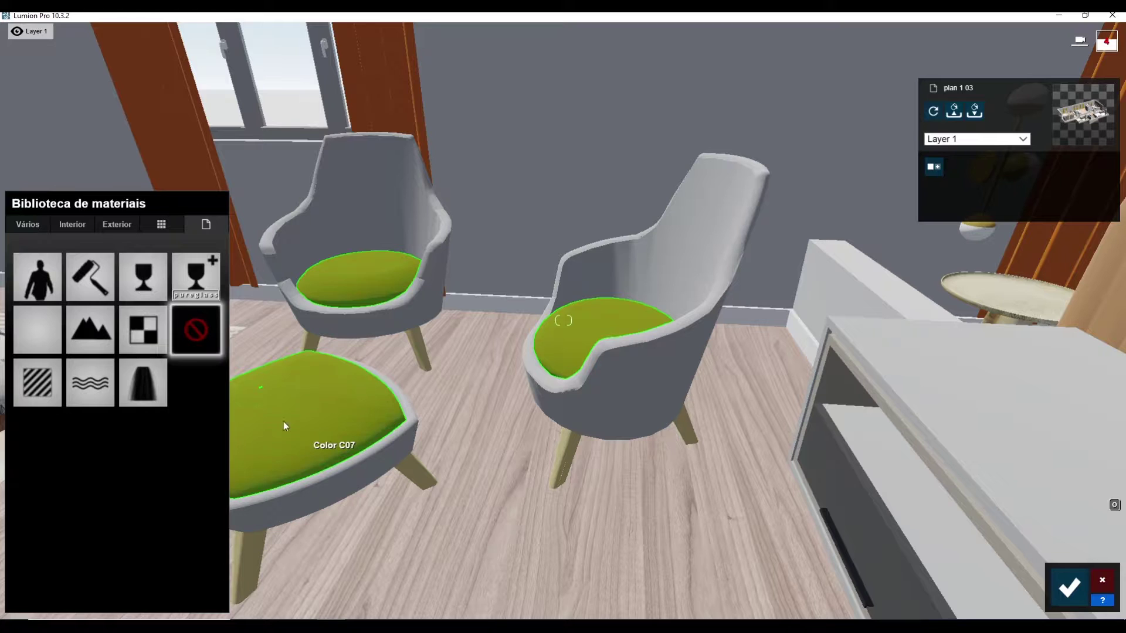
{"action": "left_click", "coordinate": [89, 275]}
{"action": "left_click", "coordinate": [14, 358]}
{"action": "left_click", "coordinate": [86, 221]}
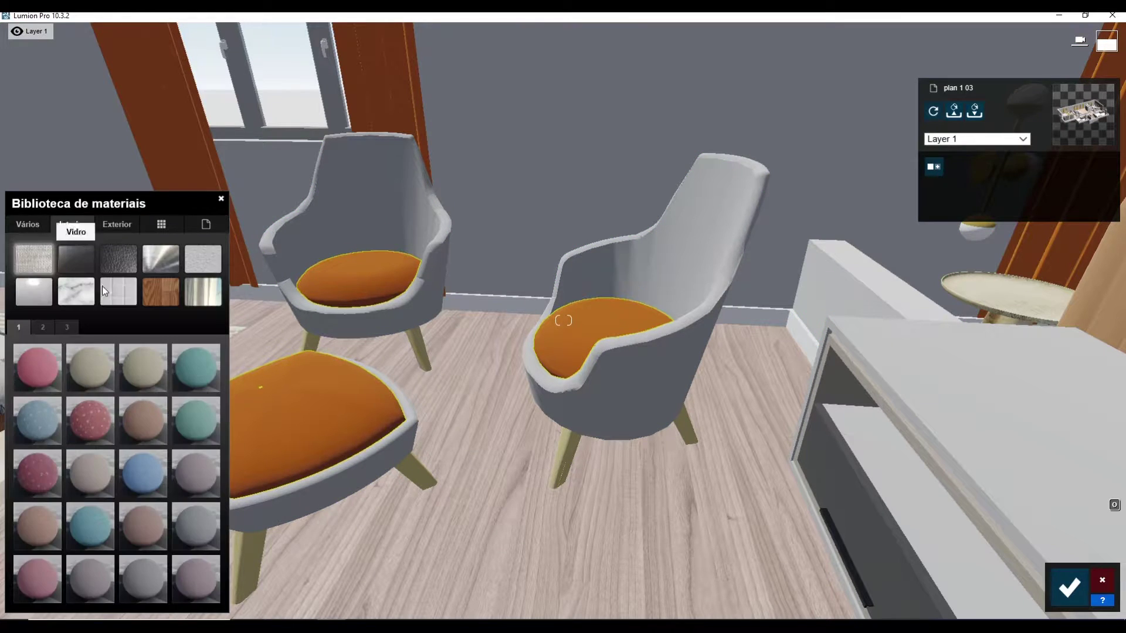
{"action": "left_click", "coordinate": [113, 255]}
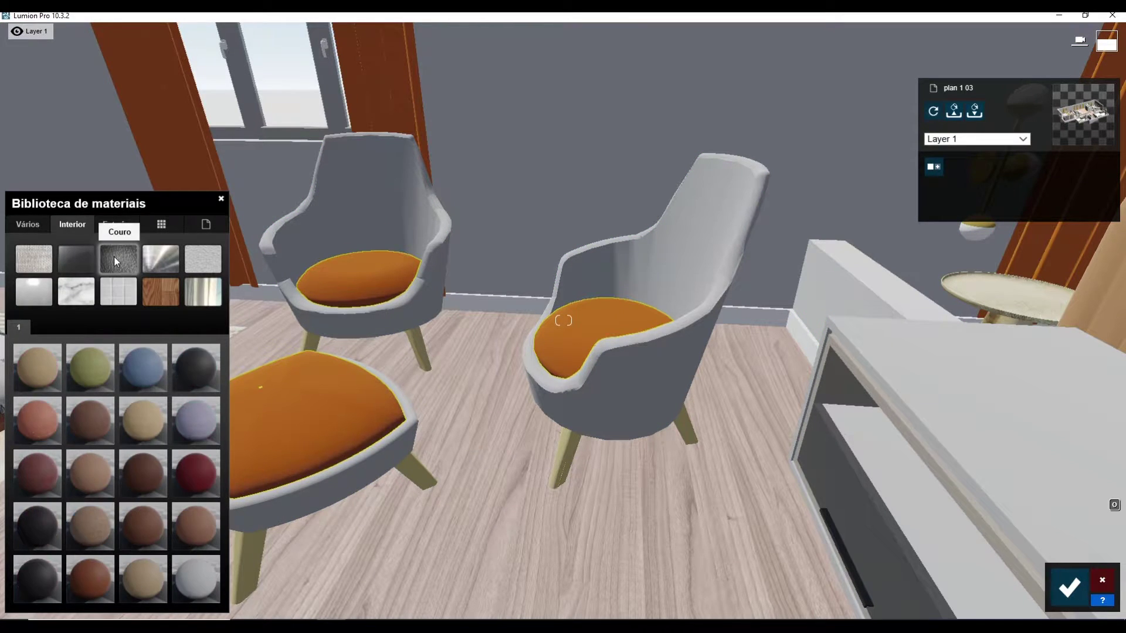
{"action": "left_click", "coordinate": [37, 418]}
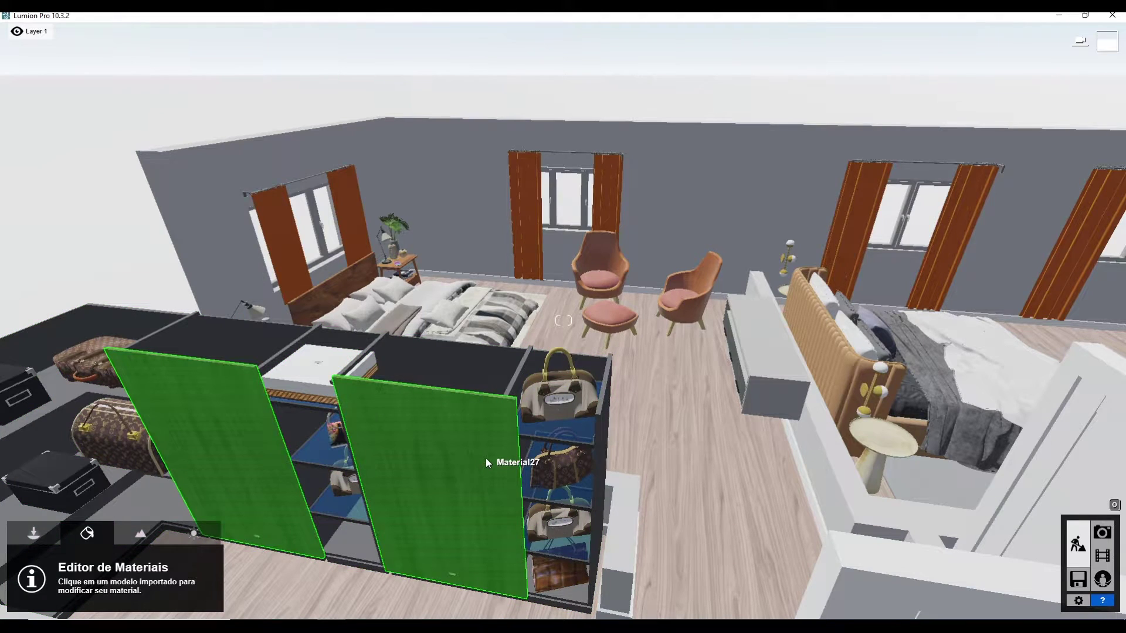
Give the wardrobe door panels Polii Wood Fine 013 VAR1 3K
{"action": "left_click", "coordinate": [486, 461]}
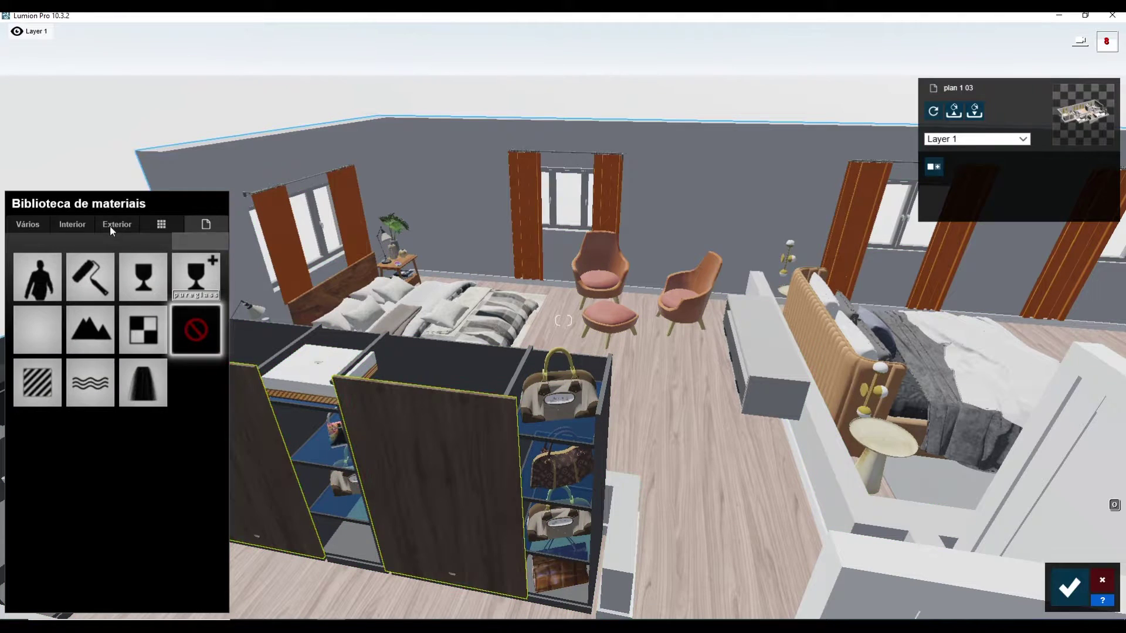
{"action": "left_click", "coordinate": [86, 224]}
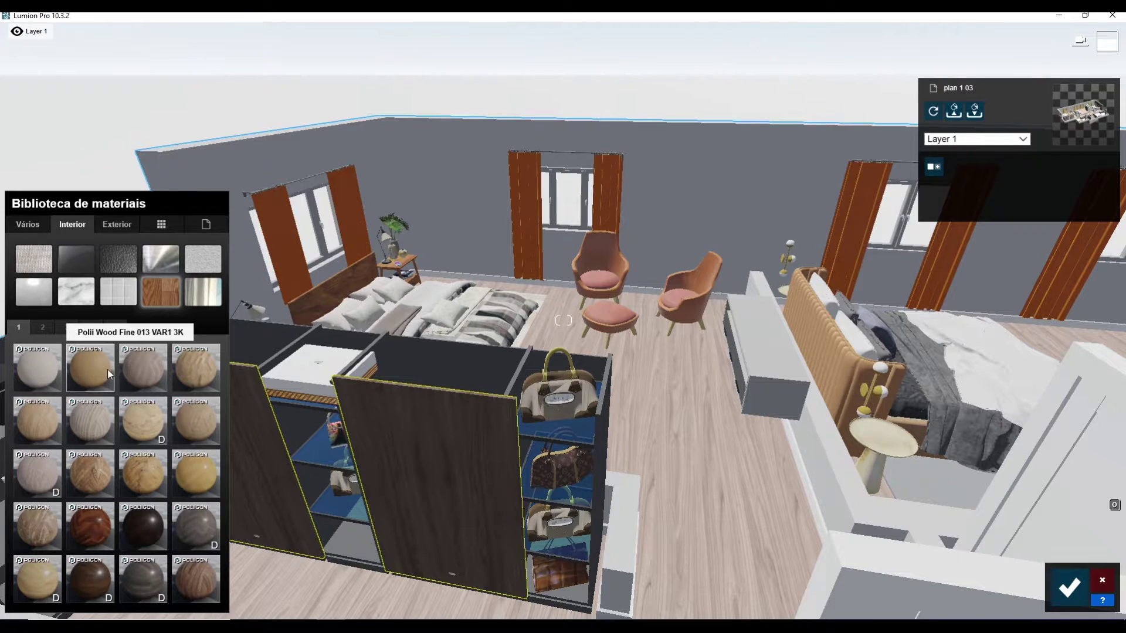
{"action": "left_click", "coordinate": [107, 369]}
{"action": "left_click", "coordinate": [361, 435]}
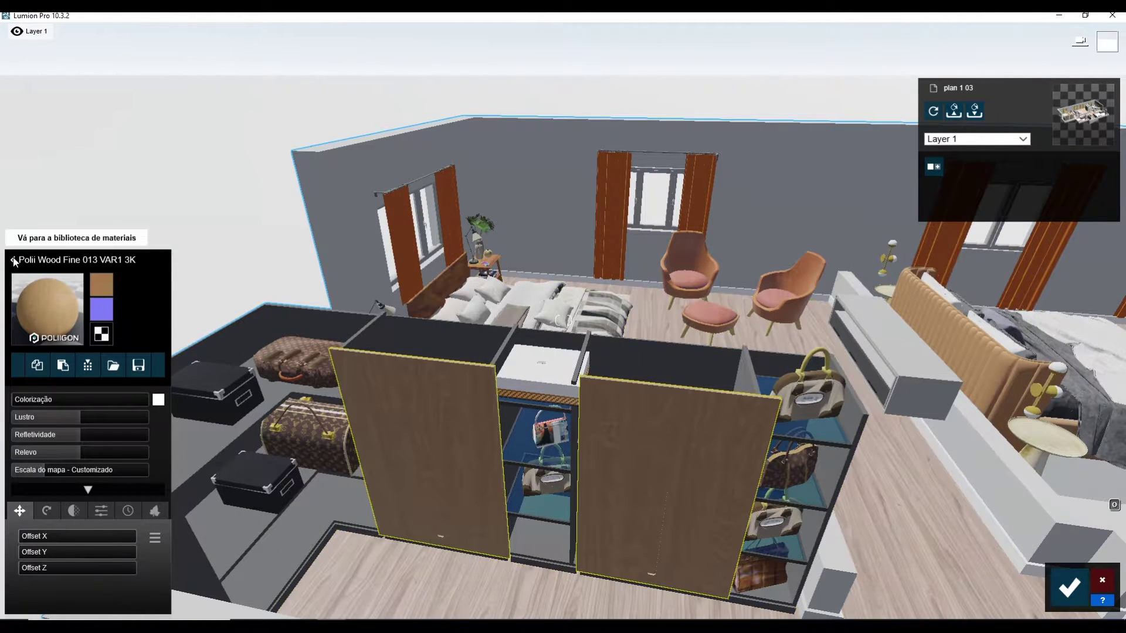
{"action": "left_click", "coordinate": [11, 259]}
{"action": "scroll", "coordinate": [563, 320], "scroll_direction": "down", "scroll_amount": 5}
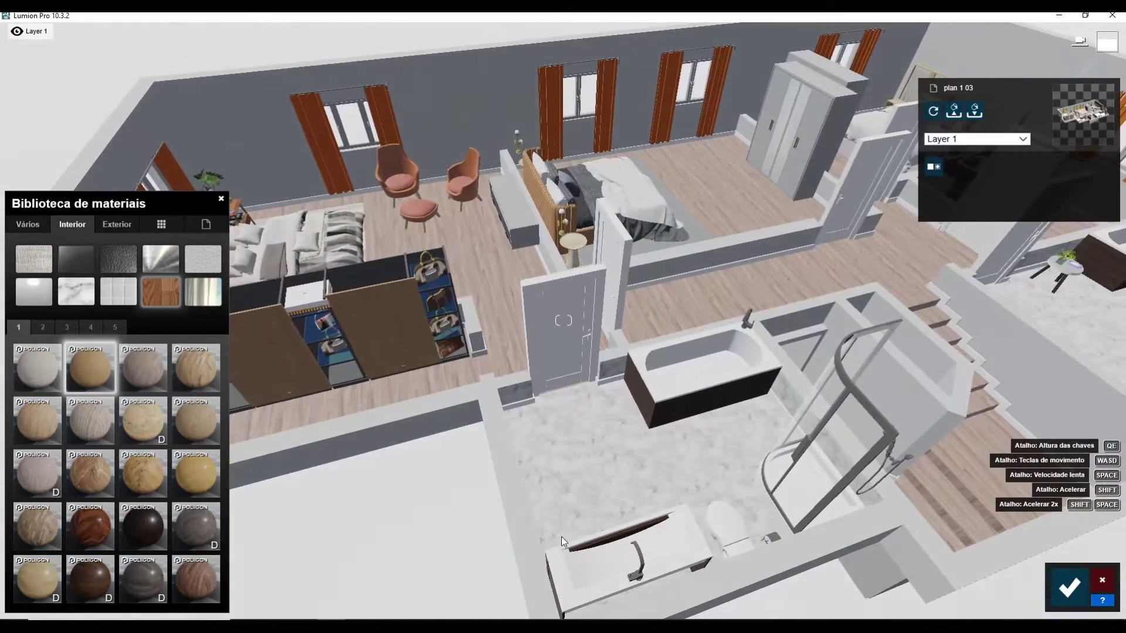
Give the bathtub's black side panel Polii Wood Fine 013 VAR1 3K and confirm
{"action": "left_click", "coordinate": [656, 415]}
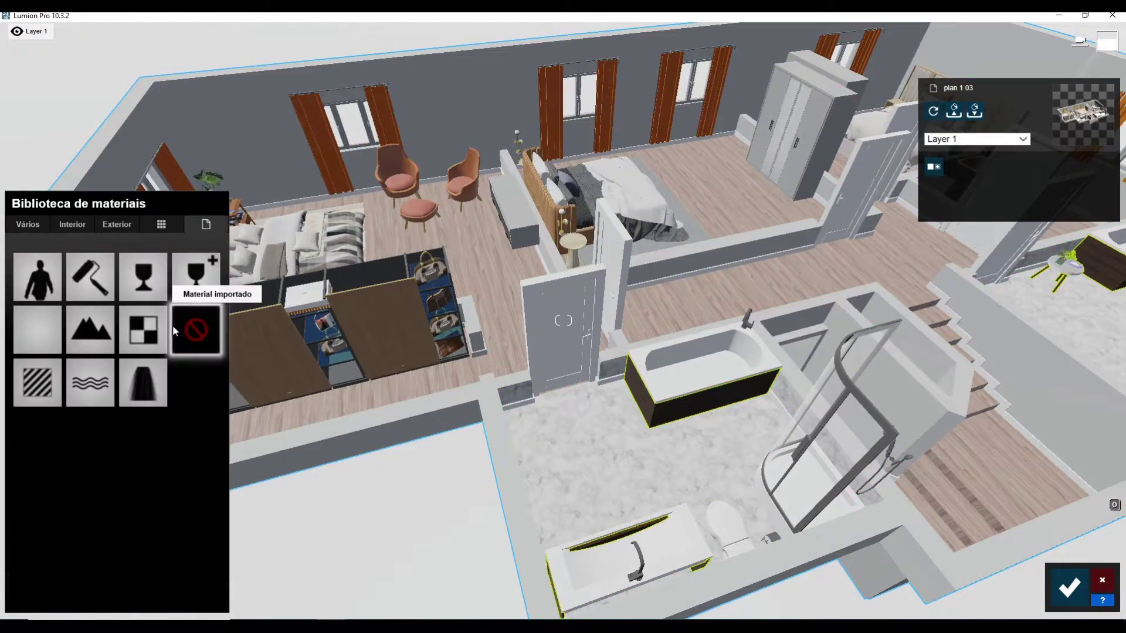
{"action": "left_click", "coordinate": [90, 225]}
{"action": "left_click", "coordinate": [161, 291]}
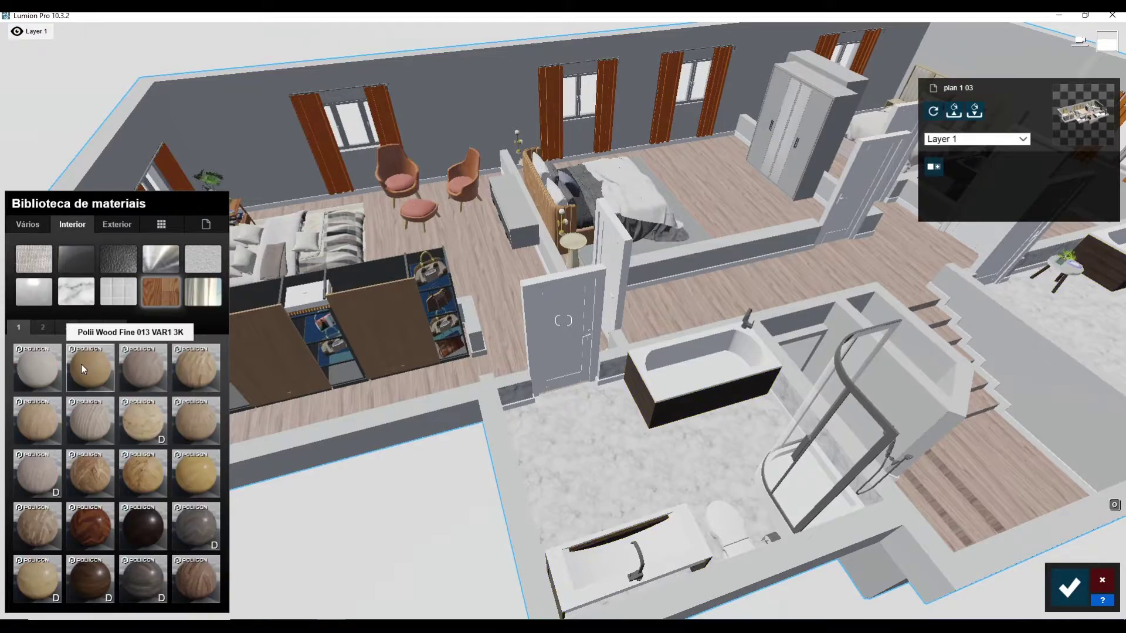
{"action": "left_click", "coordinate": [1069, 587]}
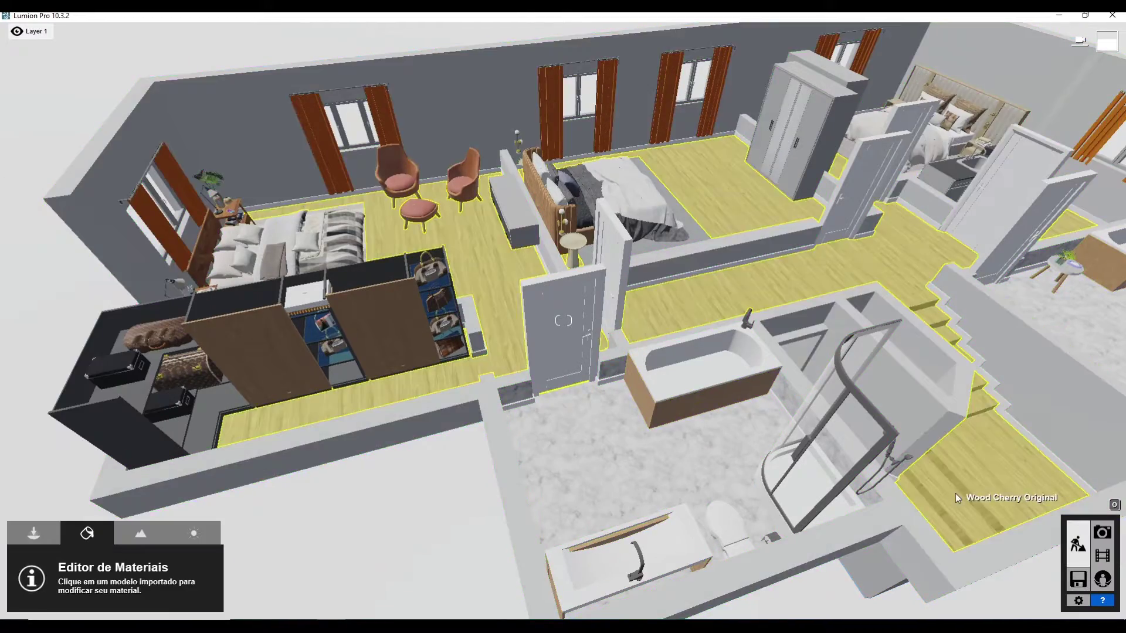
Select the bedroom headboard, then the tall wardrobe units, in the interior wood materials
{"action": "right_click_drag", "start_coordinate": [735, 495], "coordinate": [674, 481]}
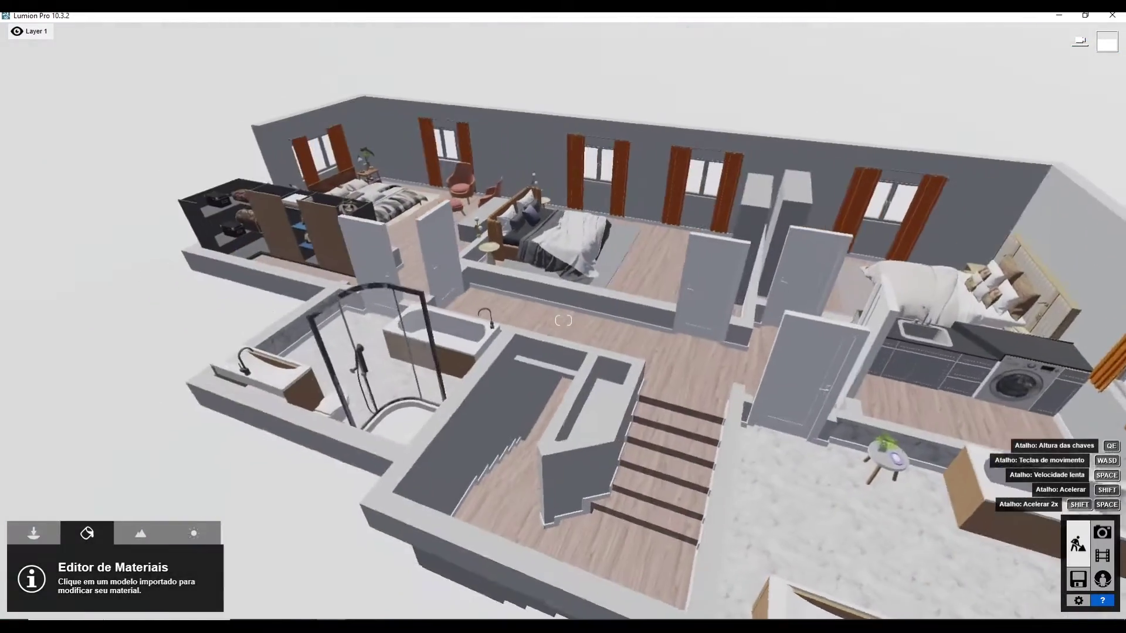
{"action": "scroll", "coordinate": [385, 187], "scroll_direction": "up", "scroll_amount": 3}
{"action": "scroll", "coordinate": [385, 187], "scroll_direction": "up", "scroll_amount": 3}
{"action": "scroll", "coordinate": [385, 187], "scroll_direction": "up", "scroll_amount": 3}
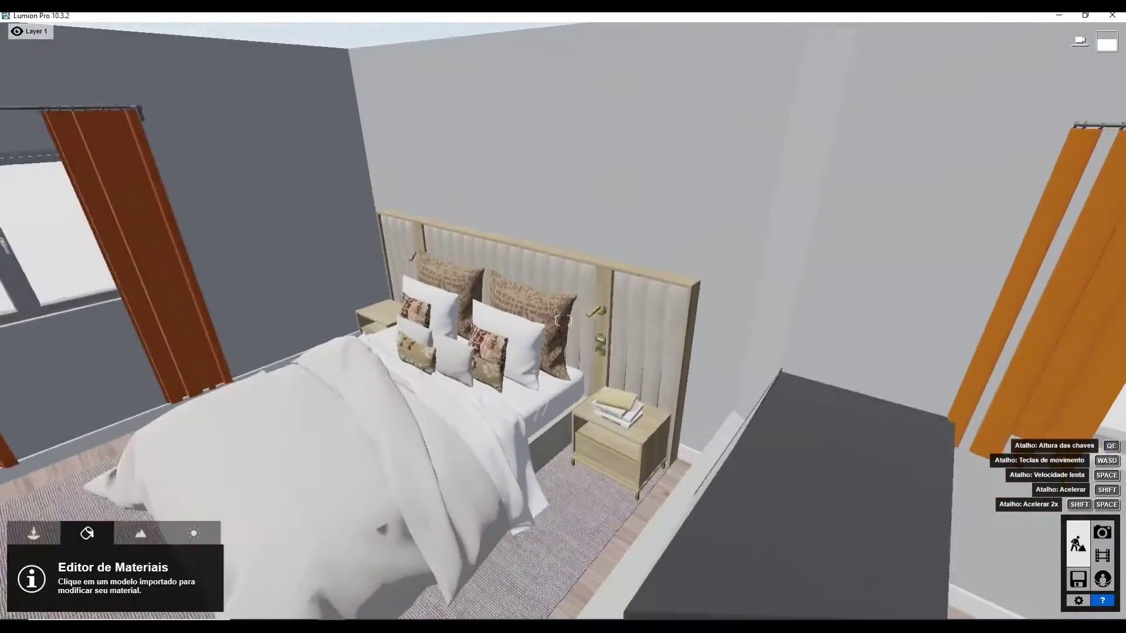
{"action": "scroll", "coordinate": [385, 187], "scroll_direction": "up", "scroll_amount": 2}
{"action": "left_click", "coordinate": [471, 296]}
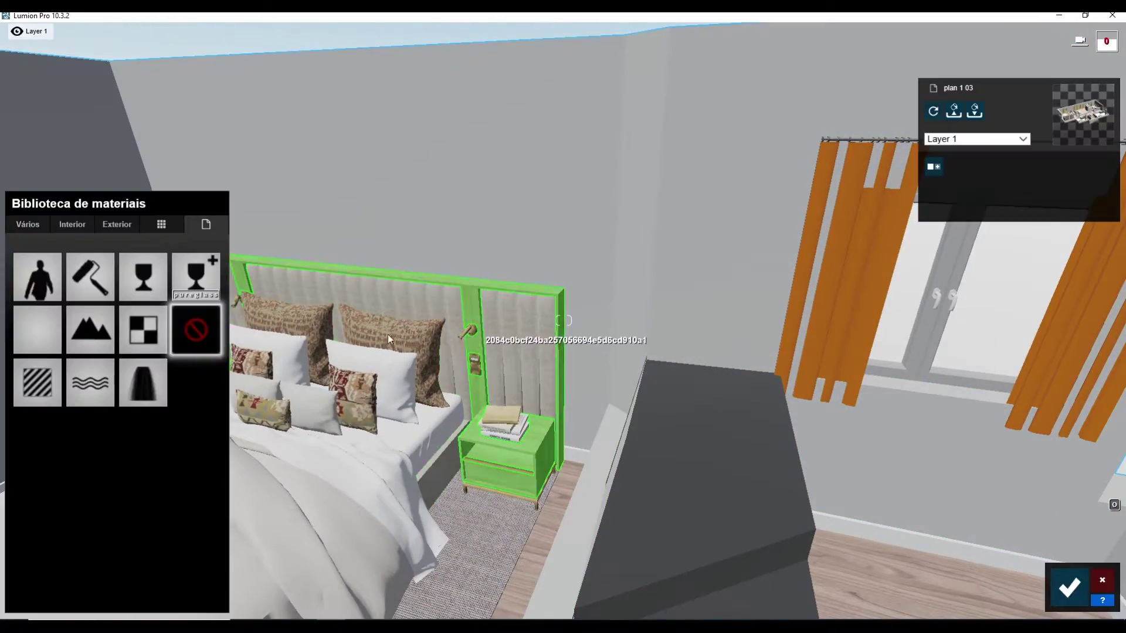
{"action": "left_click", "coordinate": [81, 228]}
{"action": "left_click", "coordinate": [161, 286]}
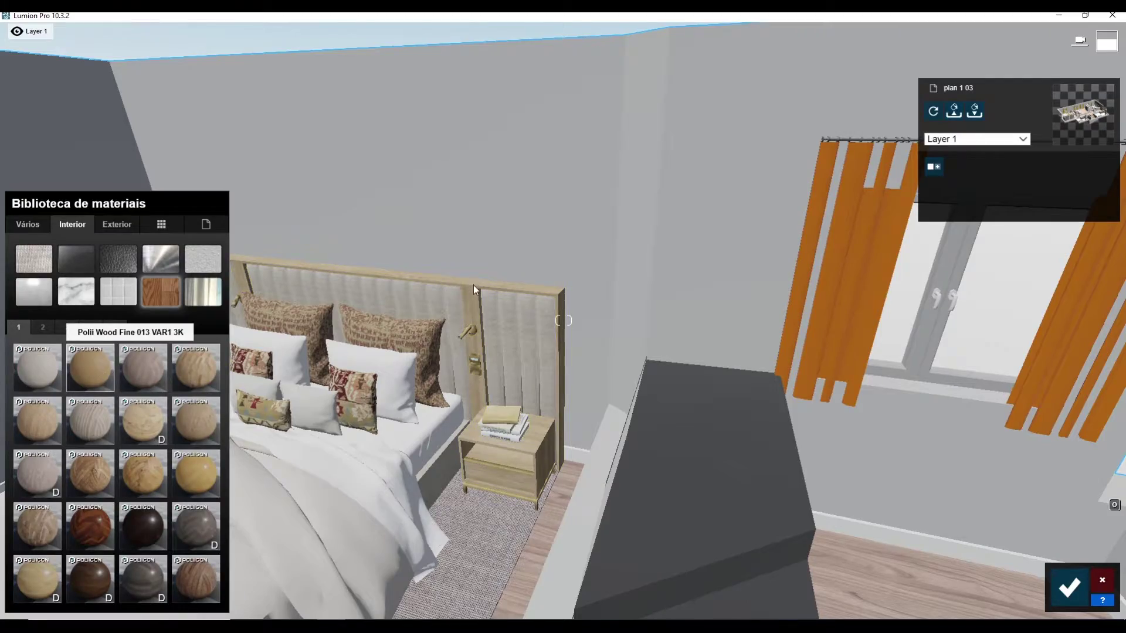
{"action": "right_click_drag", "start_coordinate": [365, 502], "coordinate": [410, 446]}
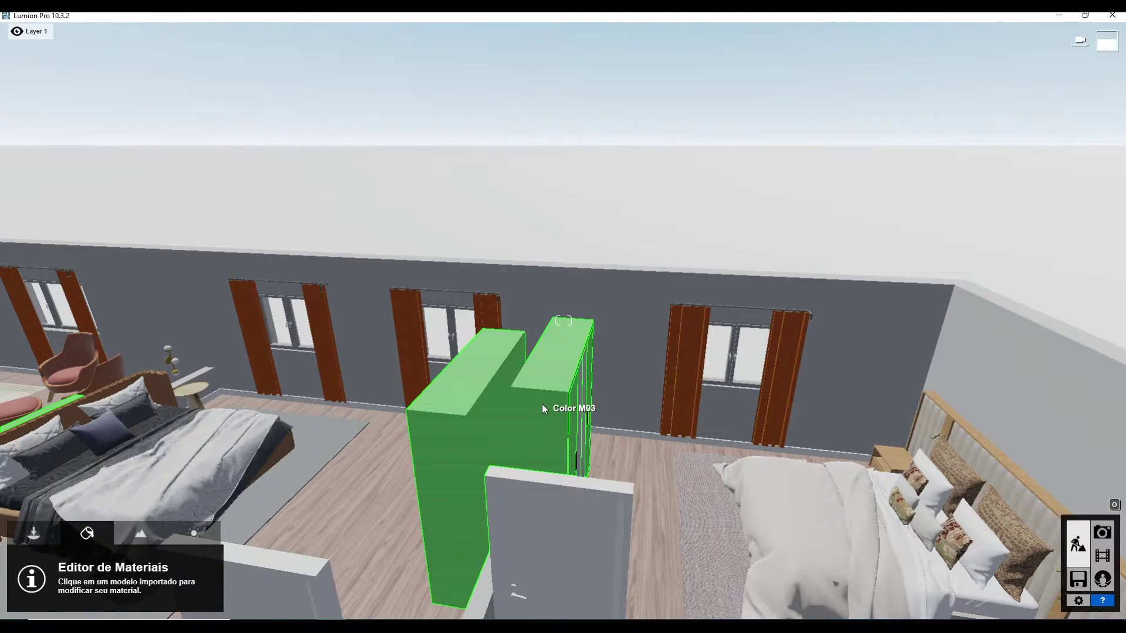
{"action": "left_click", "coordinate": [541, 403]}
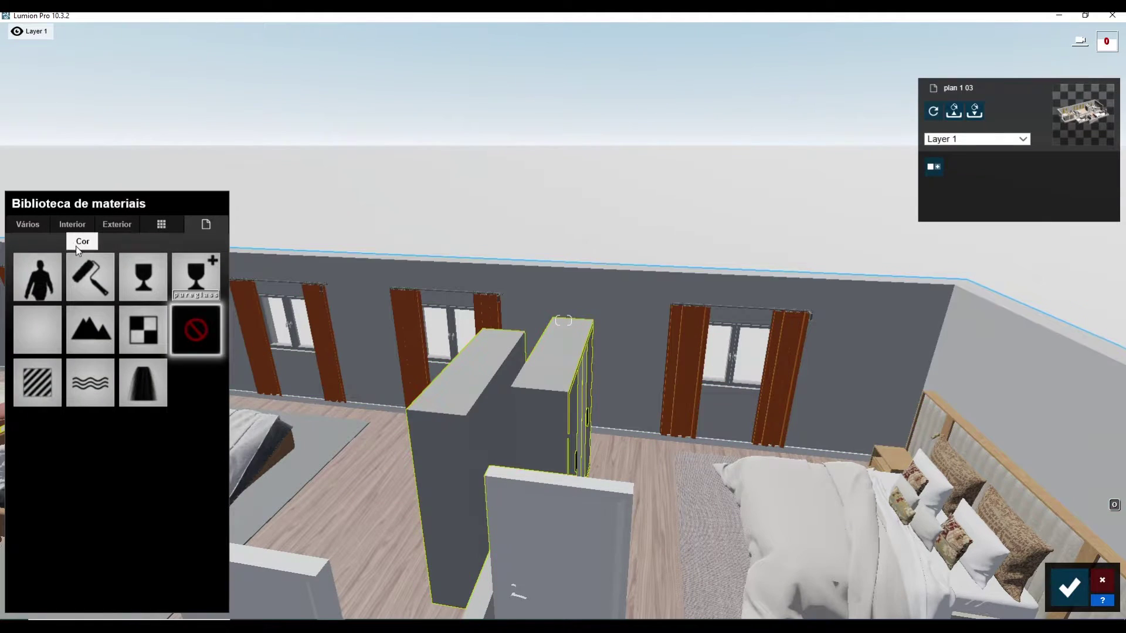
Apply Polii Wood Fine 013 VAR1 3K to the tall wardrobe units and confirm
{"action": "left_click", "coordinate": [72, 224]}
{"action": "left_click", "coordinate": [160, 291]}
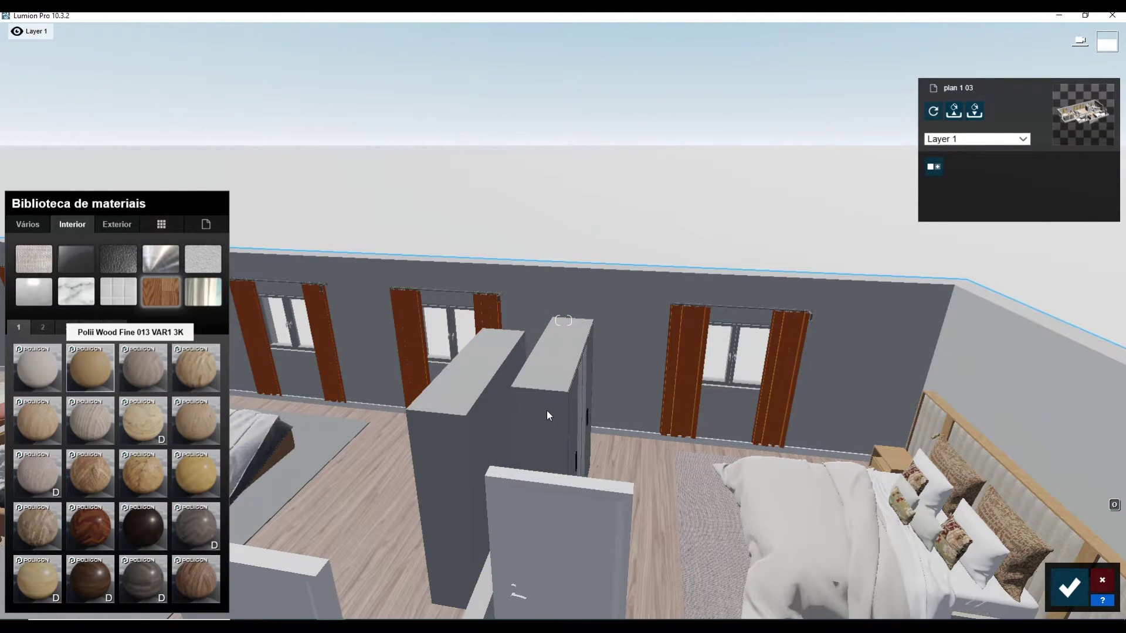
{"action": "right_click_drag", "start_coordinate": [547, 415], "coordinate": [546, 469]}
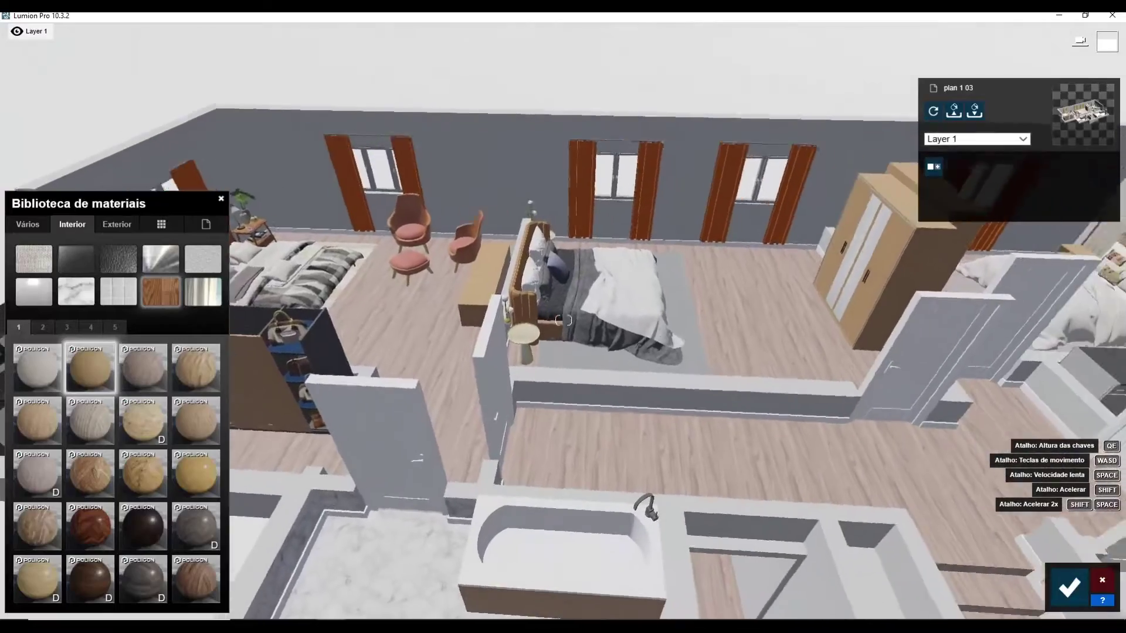
{"action": "key", "text": "s"}
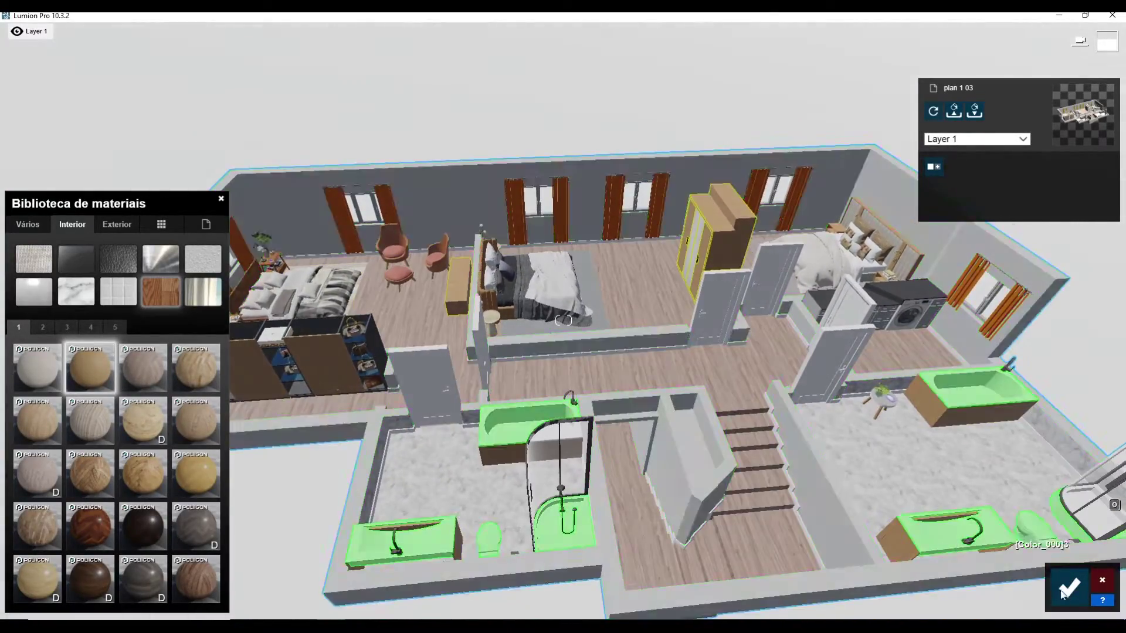
{"action": "left_click", "coordinate": [1068, 586]}
{"action": "scroll", "coordinate": [346, 213], "scroll_direction": "up", "scroll_amount": 3}
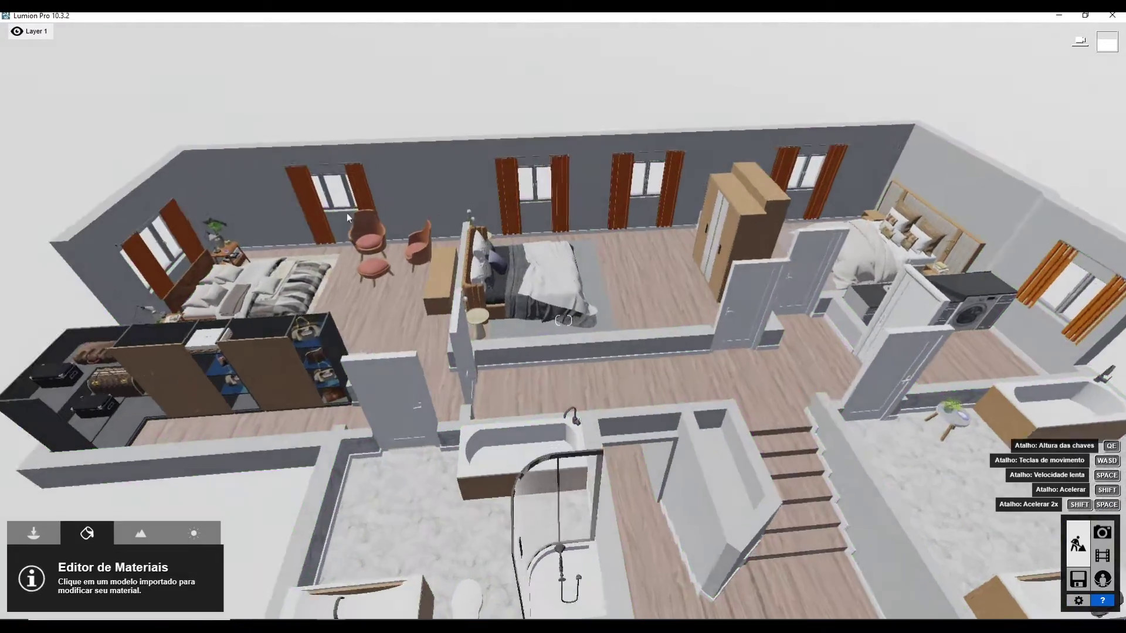
{"action": "scroll", "coordinate": [346, 213], "scroll_direction": "up", "scroll_amount": 5}
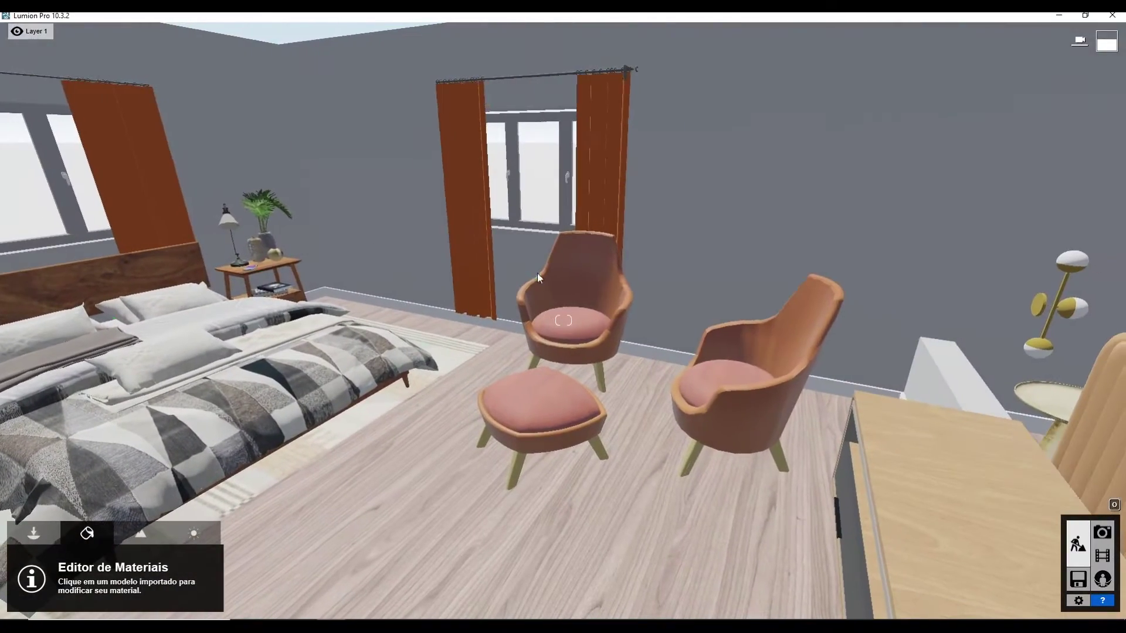
Replace the orange armchair shells with light wood from the first wood page
{"action": "left_click", "coordinate": [557, 278]}
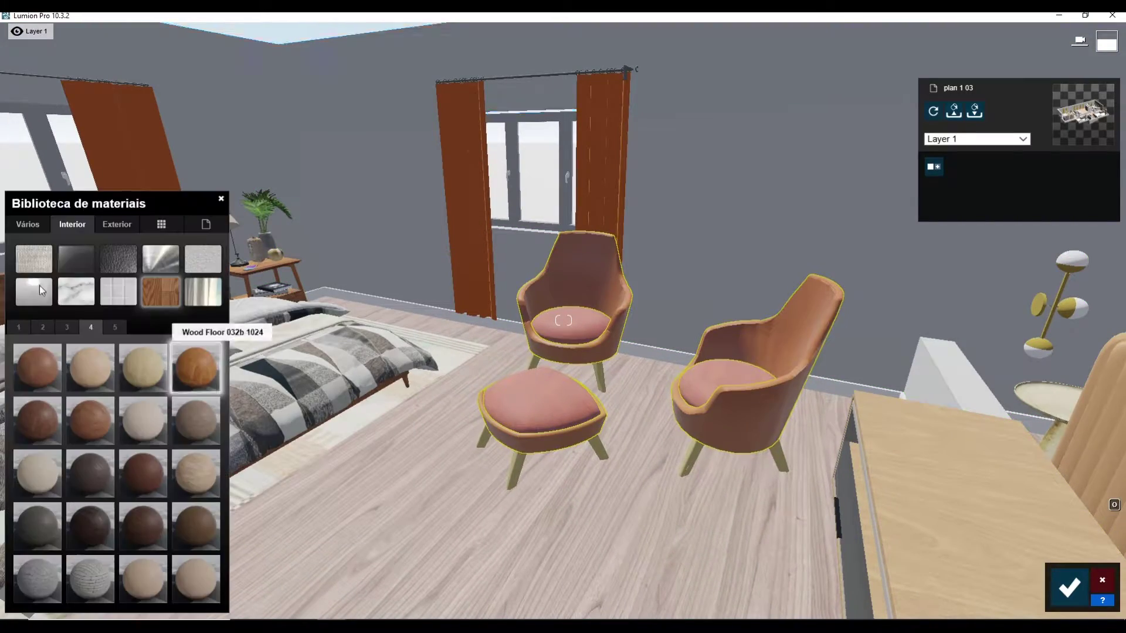
{"action": "left_click", "coordinate": [18, 327]}
{"action": "left_click", "coordinate": [90, 368]}
{"action": "right_click_drag", "start_coordinate": [100, 358], "coordinate": [58, 351]}
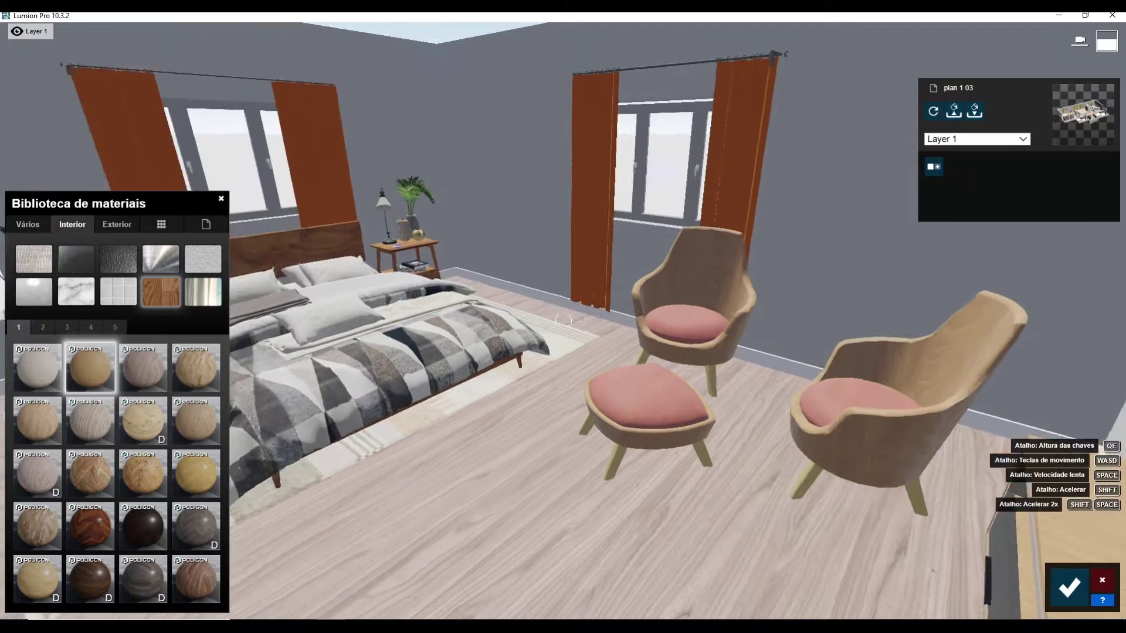
Give the bed's headboard the light wood material
{"action": "left_click", "coordinate": [364, 264]}
{"action": "left_click", "coordinate": [38, 269]}
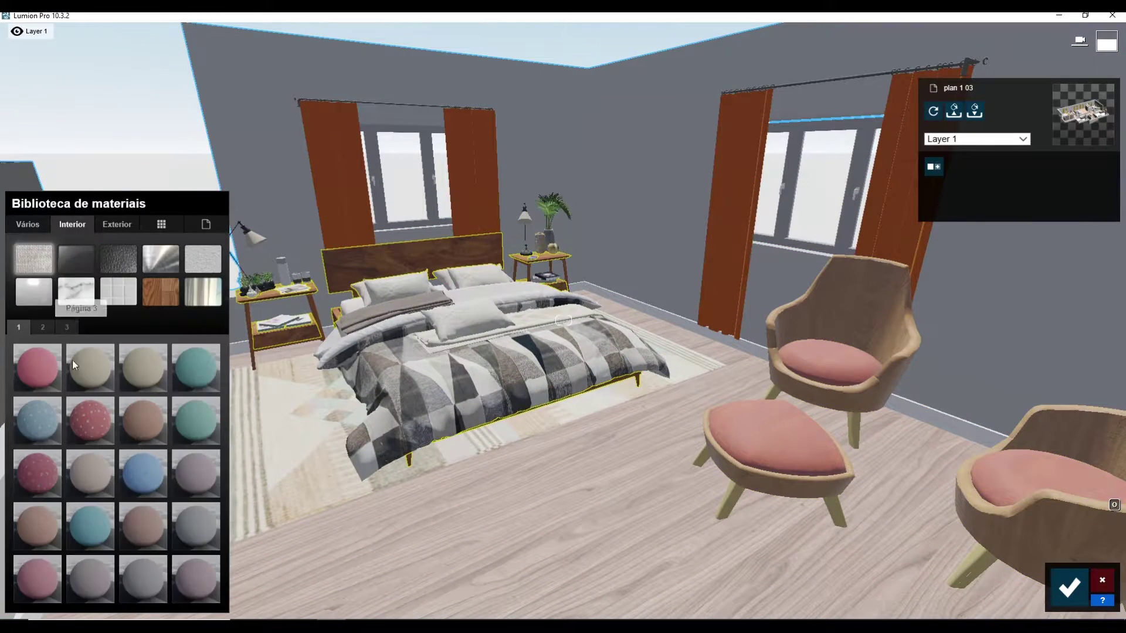
{"action": "left_click", "coordinate": [160, 291]}
{"action": "left_click", "coordinate": [114, 364]}
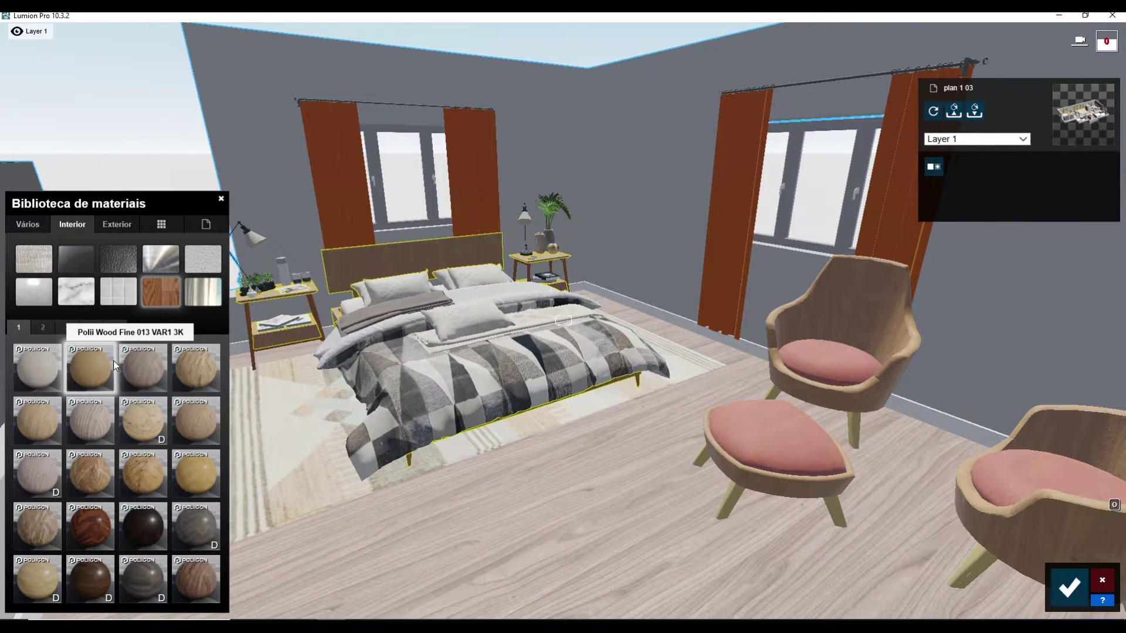
{"action": "right_click_drag", "start_coordinate": [114, 363], "coordinate": [247, 481]}
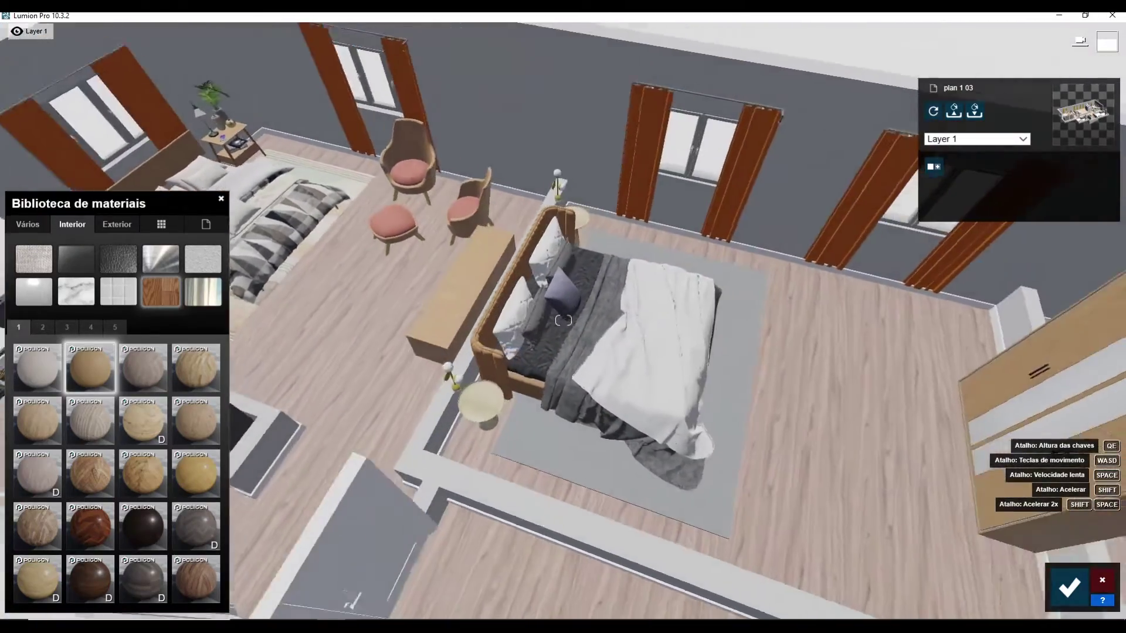
{"action": "right_click_drag", "start_coordinate": [563, 320], "coordinate": [563, 320]}
{"action": "scroll", "coordinate": [563, 320], "scroll_direction": "down", "scroll_amount": 5}
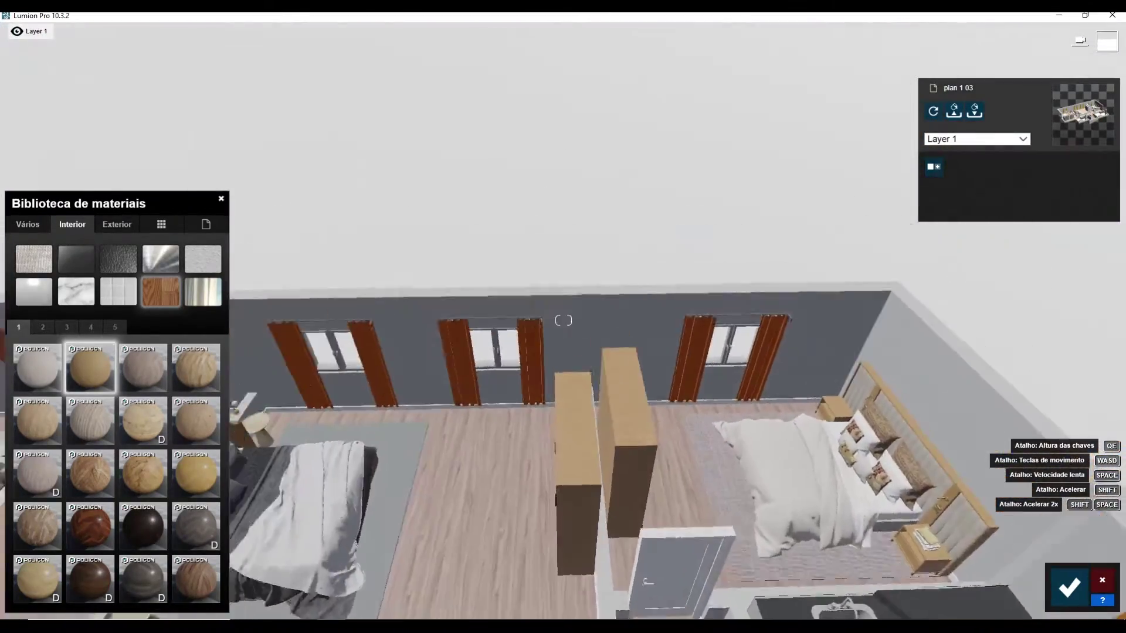
{"action": "scroll", "coordinate": [563, 320], "scroll_direction": "down", "scroll_amount": 5}
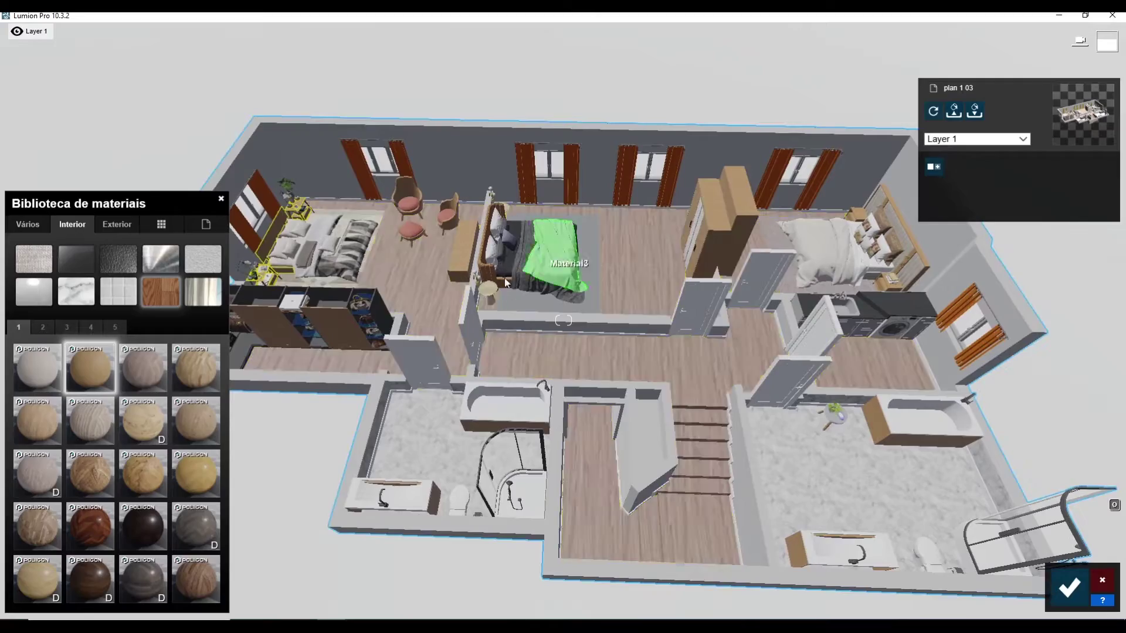
Try brown carpet and orange cotton fabrics on the curtains
{"action": "left_click", "coordinate": [1068, 586]}
{"action": "right_click_drag", "start_coordinate": [563, 320], "coordinate": [563, 320]}
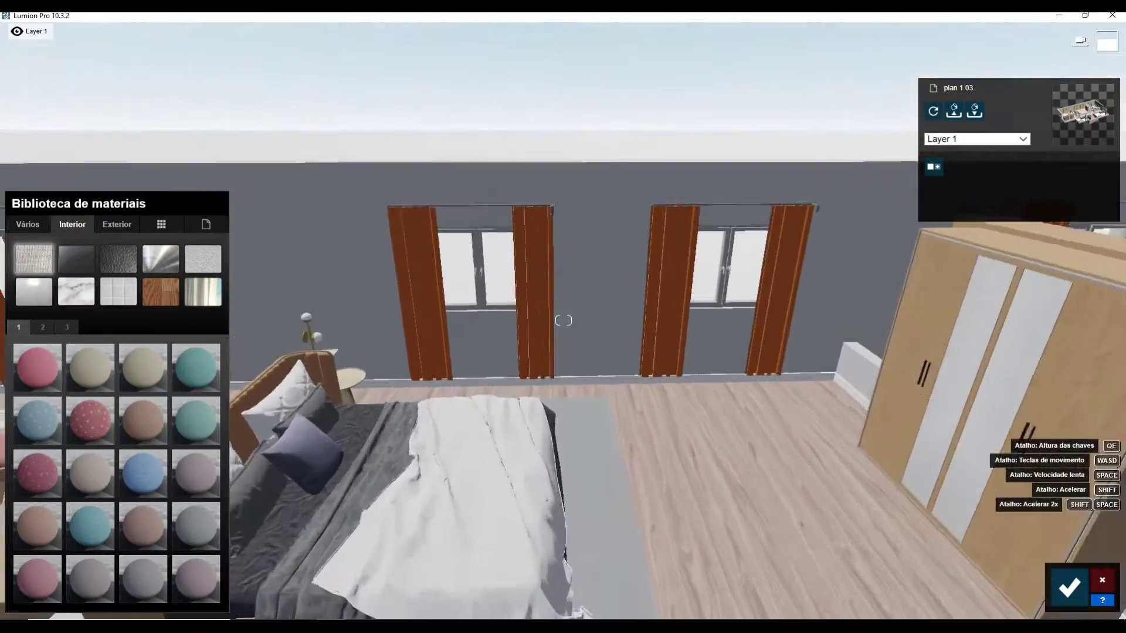
{"action": "left_click", "coordinate": [274, 232]}
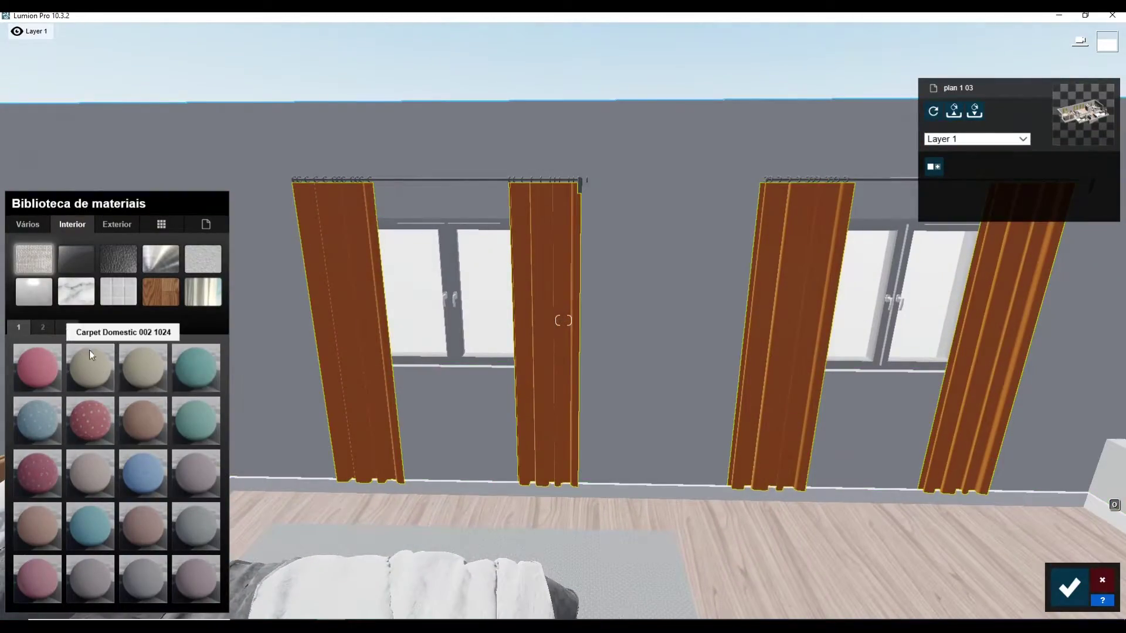
{"action": "left_click", "coordinate": [54, 514]}
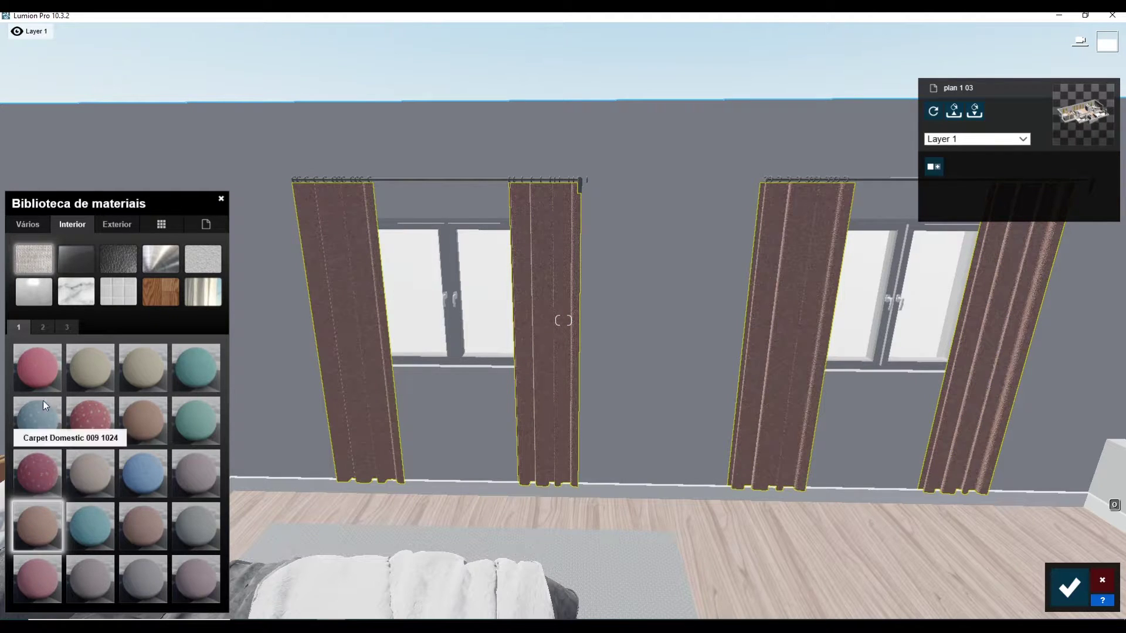
{"action": "left_click", "coordinate": [42, 327]}
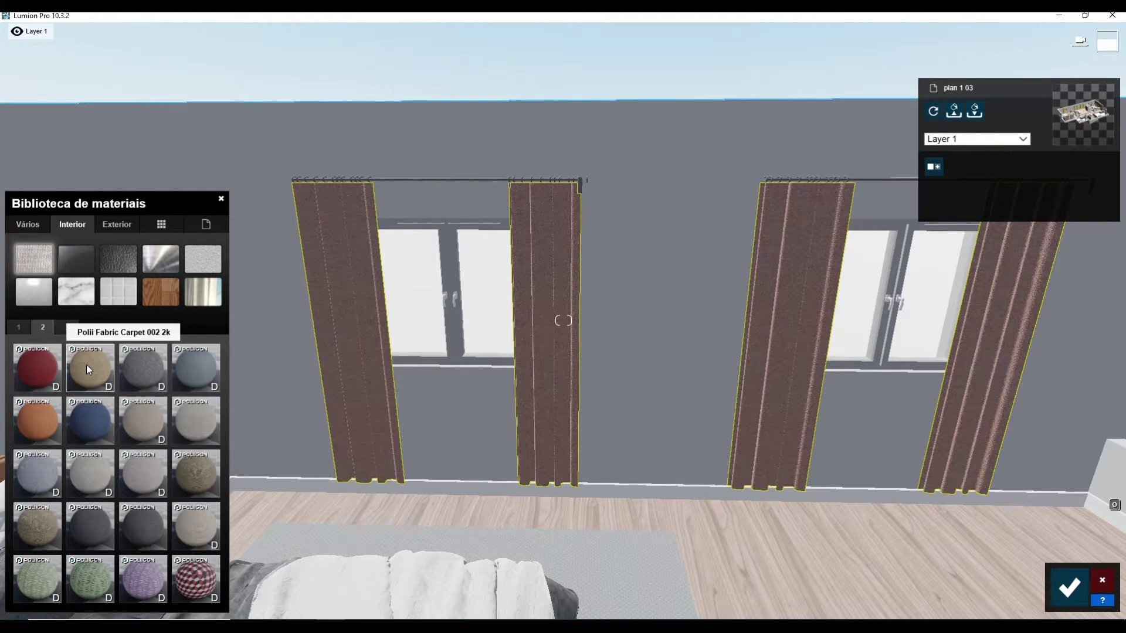
{"action": "left_click", "coordinate": [47, 426]}
{"action": "key", "text": "w"}
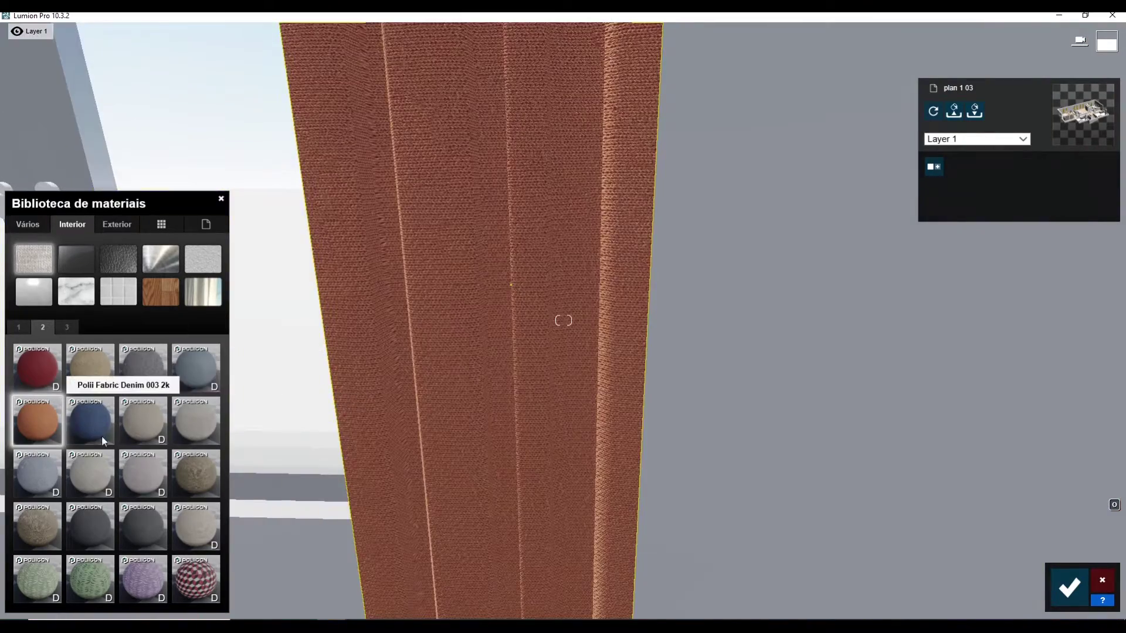
Try grey linen, blue-grey polyester and grey suede, then settle on Polii Fabric Cotton 002 2k
{"action": "left_click", "coordinate": [132, 423]}
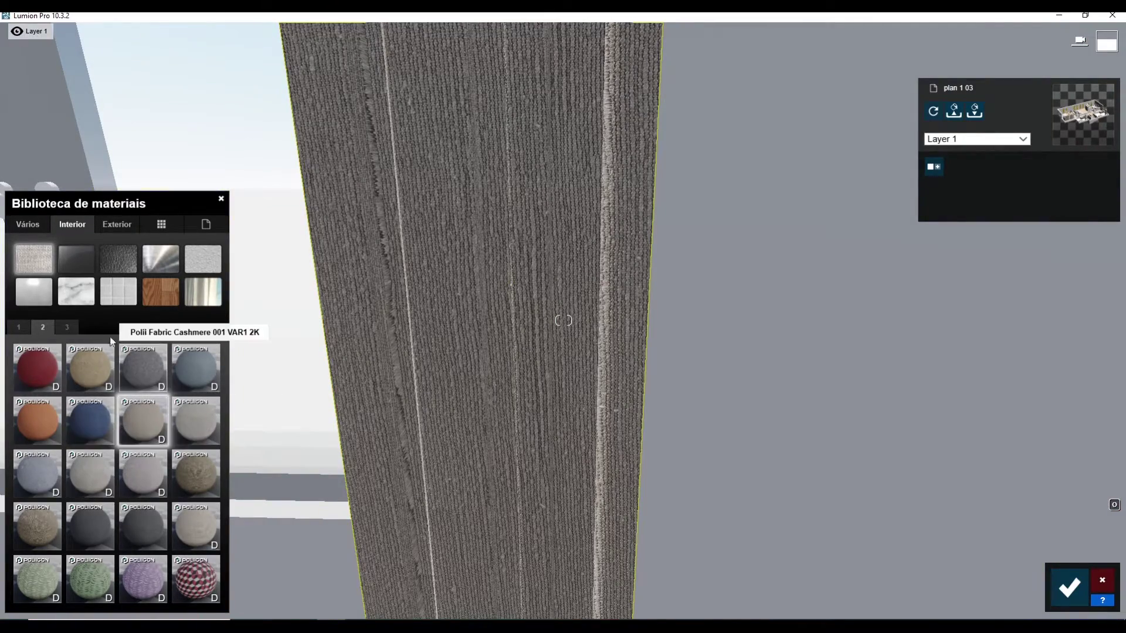
{"action": "left_click", "coordinate": [67, 327]}
{"action": "left_click", "coordinate": [42, 328]}
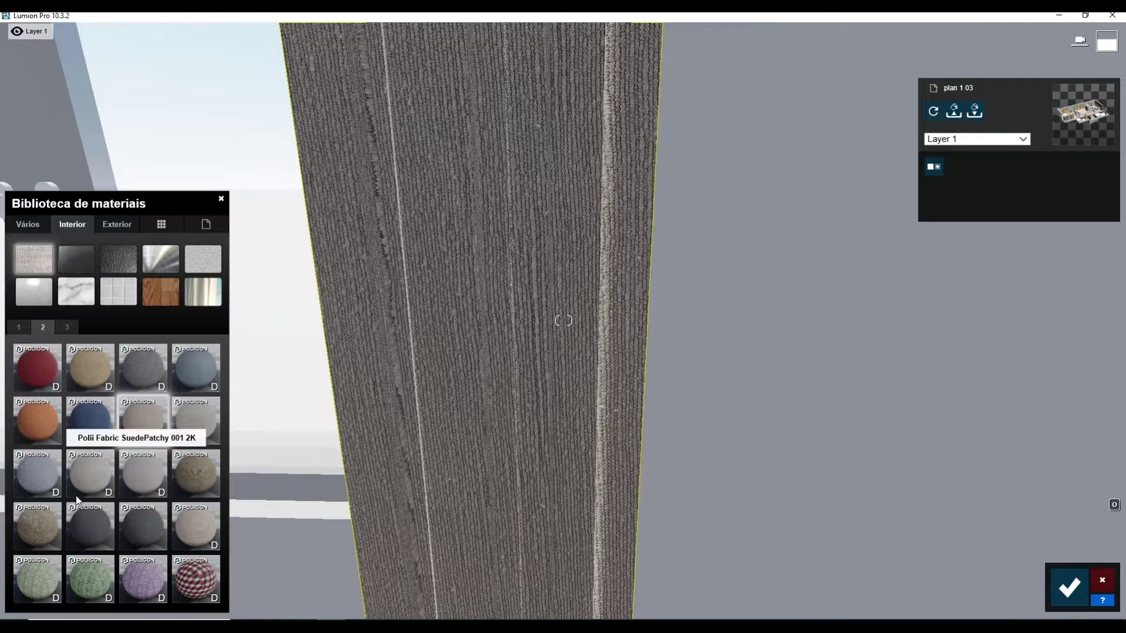
{"action": "left_click", "coordinate": [40, 473]}
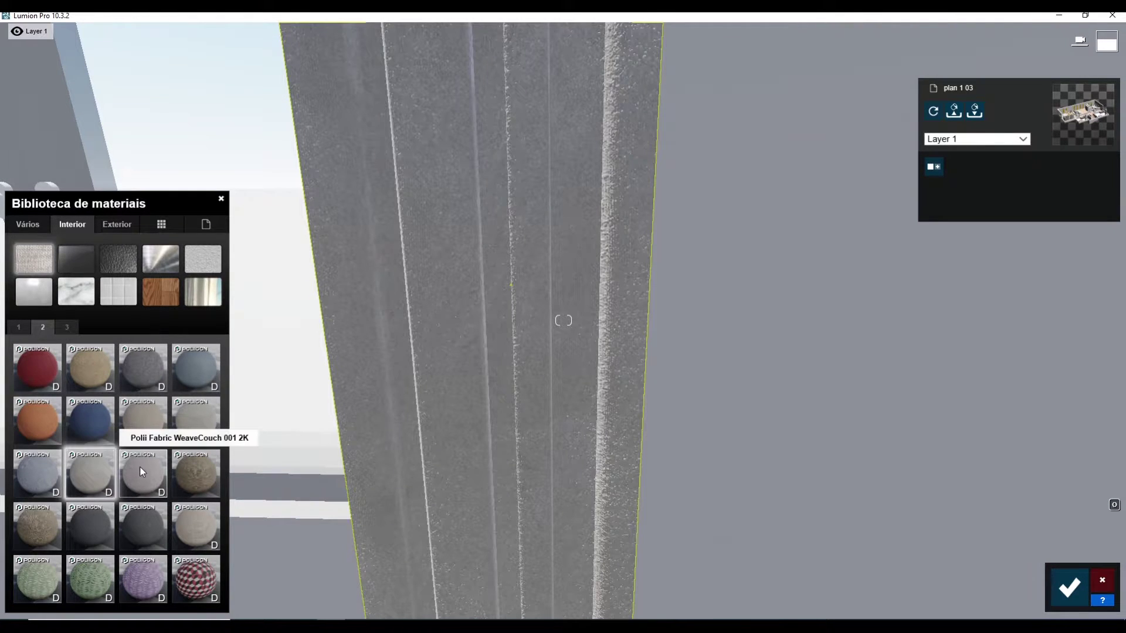
{"action": "left_click", "coordinate": [104, 476]}
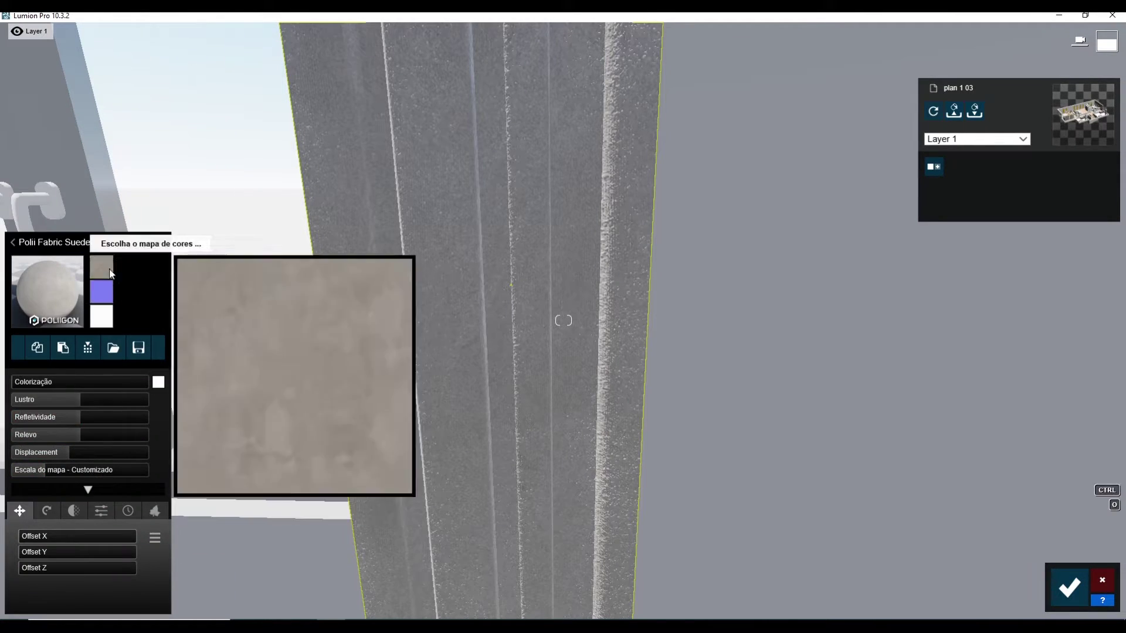
{"action": "left_click", "coordinate": [20, 295]}
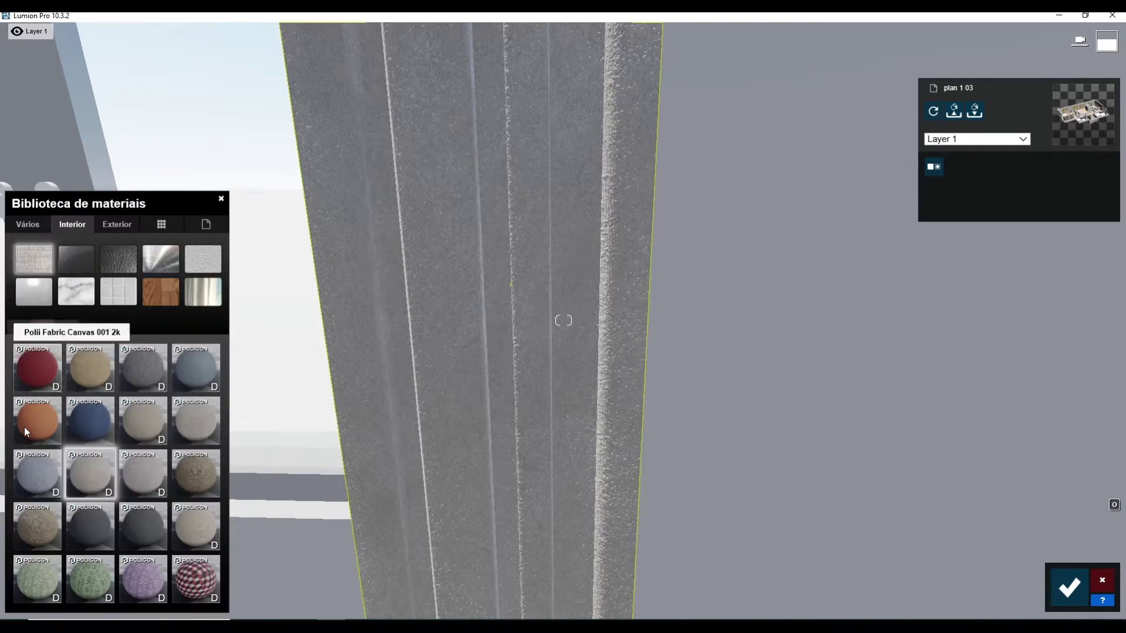
{"action": "left_click", "coordinate": [23, 427]}
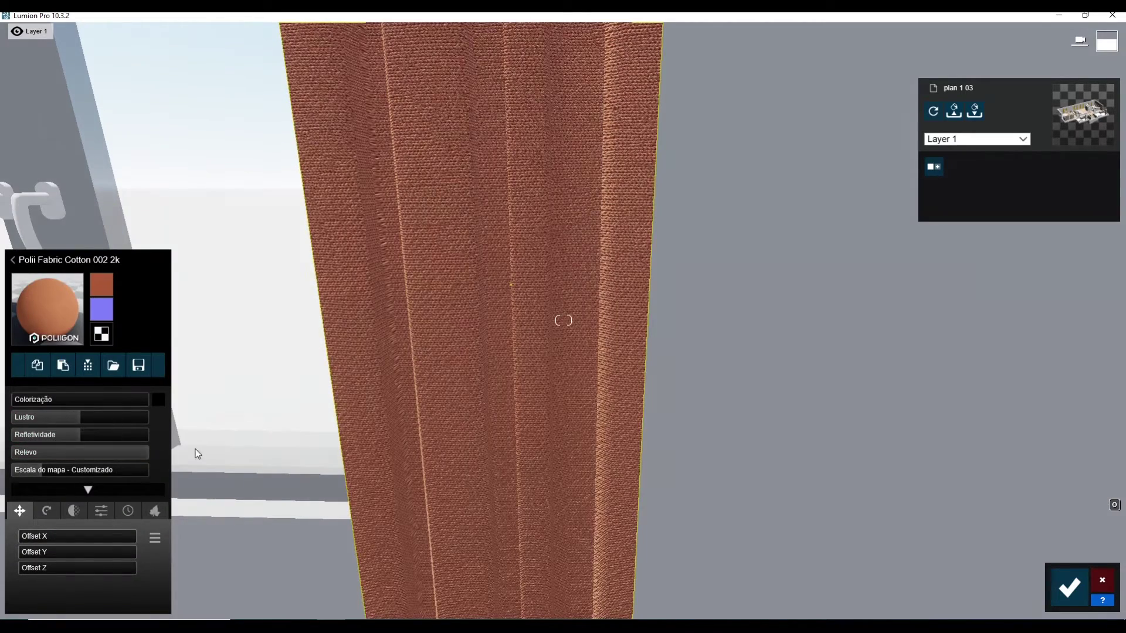
Pull back from the curtains and turn the view toward the bathroom and stairs
{"action": "scroll", "coordinate": [405, 477], "scroll_direction": "down", "scroll_amount": 5}
{"action": "right_click_drag", "start_coordinate": [406, 477], "coordinate": [405, 528]}
{"action": "scroll", "coordinate": [563, 320], "scroll_direction": "down", "scroll_amount": 5}
{"action": "scroll", "coordinate": [563, 320], "scroll_direction": "down", "scroll_amount": 3}
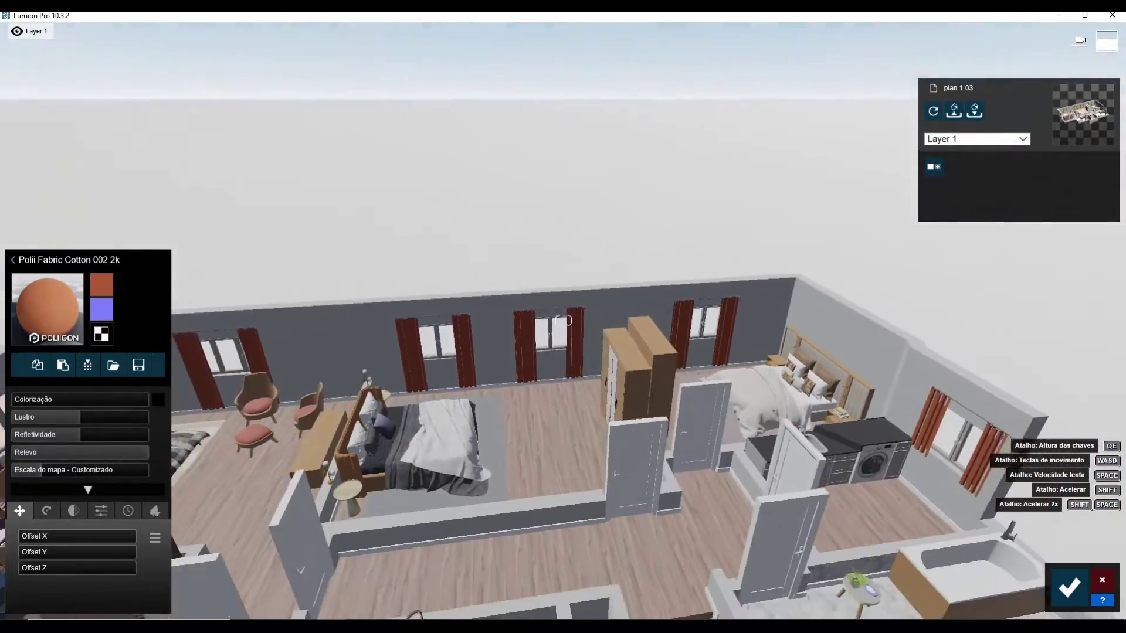
{"action": "scroll", "coordinate": [563, 320], "scroll_direction": "down", "scroll_amount": 2}
{"action": "scroll", "coordinate": [563, 320], "scroll_direction": "down", "scroll_amount": 2}
{"action": "scroll", "coordinate": [563, 321], "scroll_direction": "up", "scroll_amount": 5}
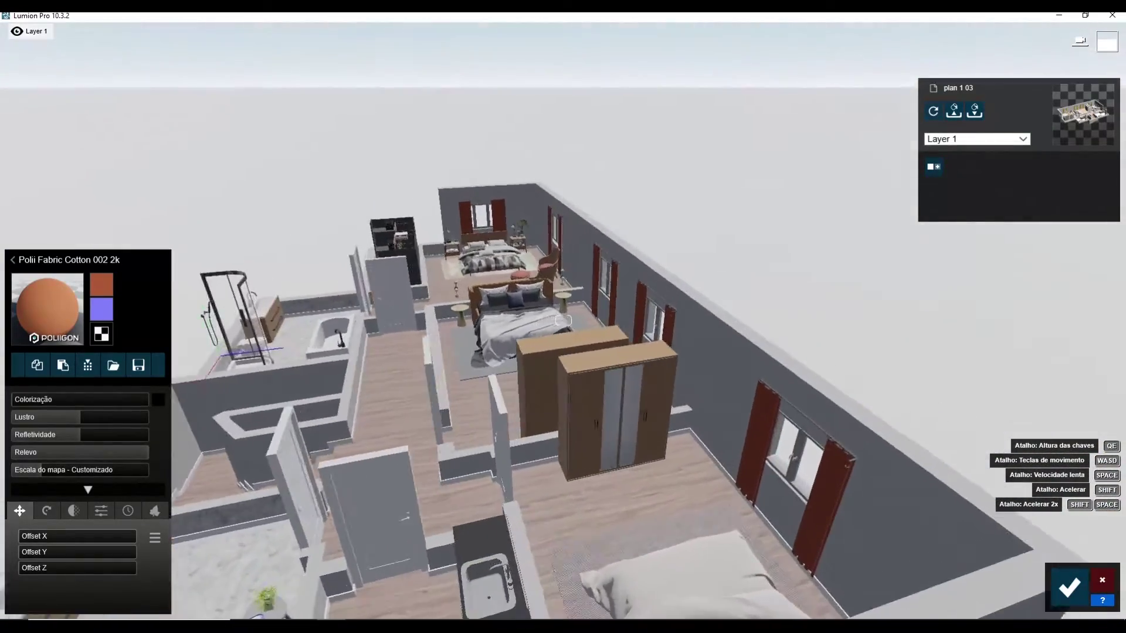
{"action": "mouse_move", "coordinate": [563, 320]}
{"action": "right_mouse_down"}
{"action": "mouse_move", "coordinate": [527, 320]}
{"action": "mouse_move", "coordinate": [433, 519]}
{"action": "right_mouse_up"}
{"action": "scroll", "coordinate": [432, 520], "scroll_direction": "up", "scroll_amount": 5}
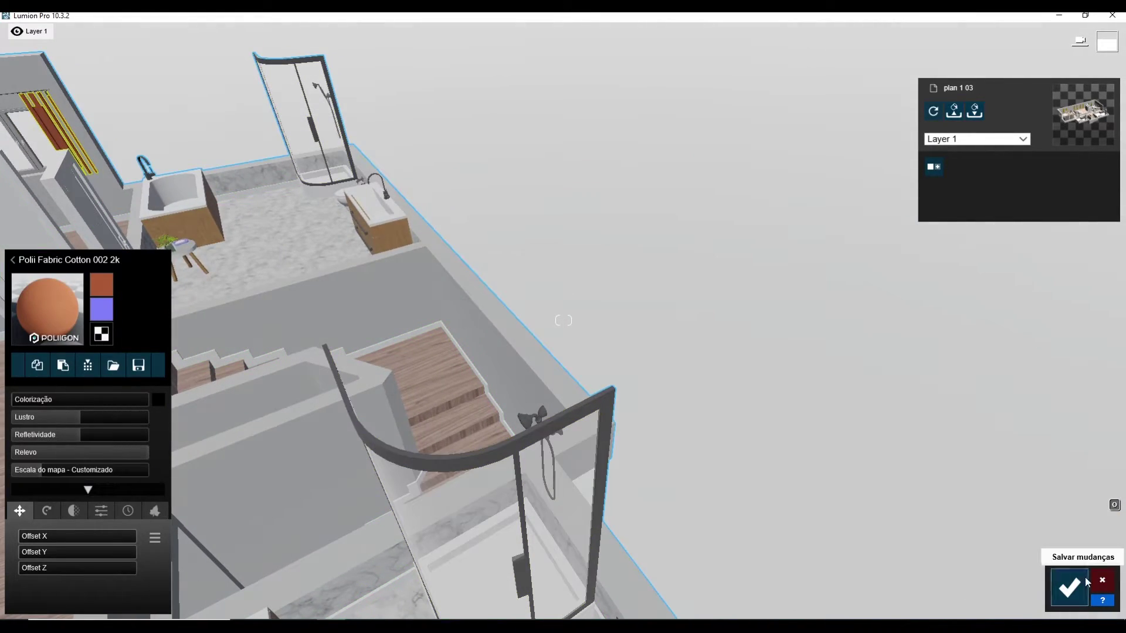
Save the curtain material and browse interior metals for the shower
{"action": "left_click", "coordinate": [1069, 587]}
{"action": "left_click", "coordinate": [508, 449]}
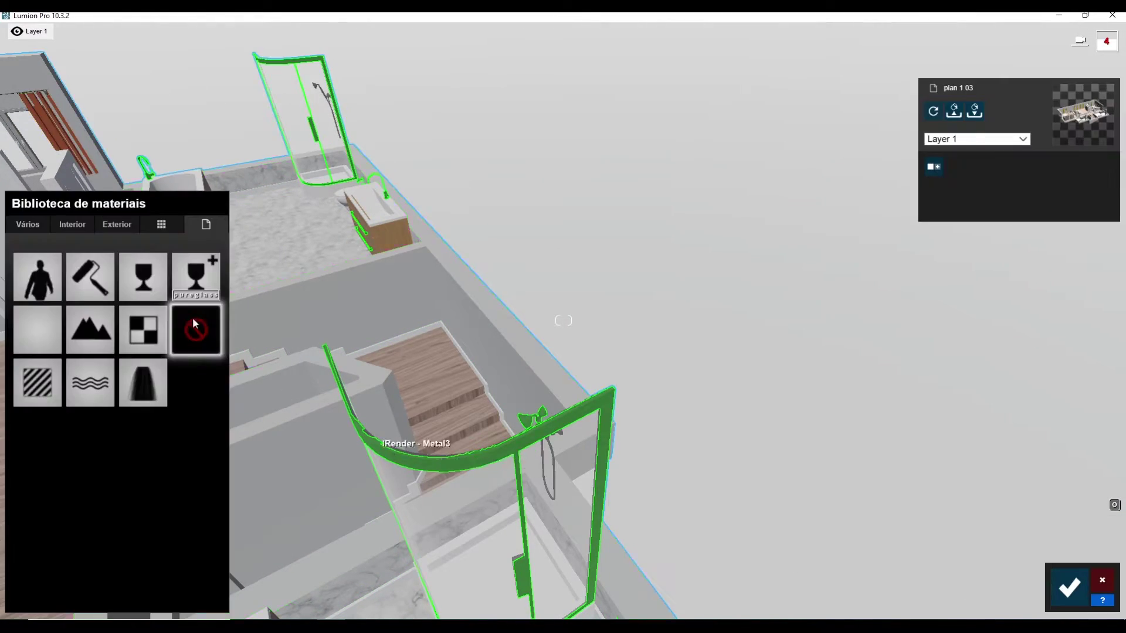
{"action": "left_click", "coordinate": [76, 228]}
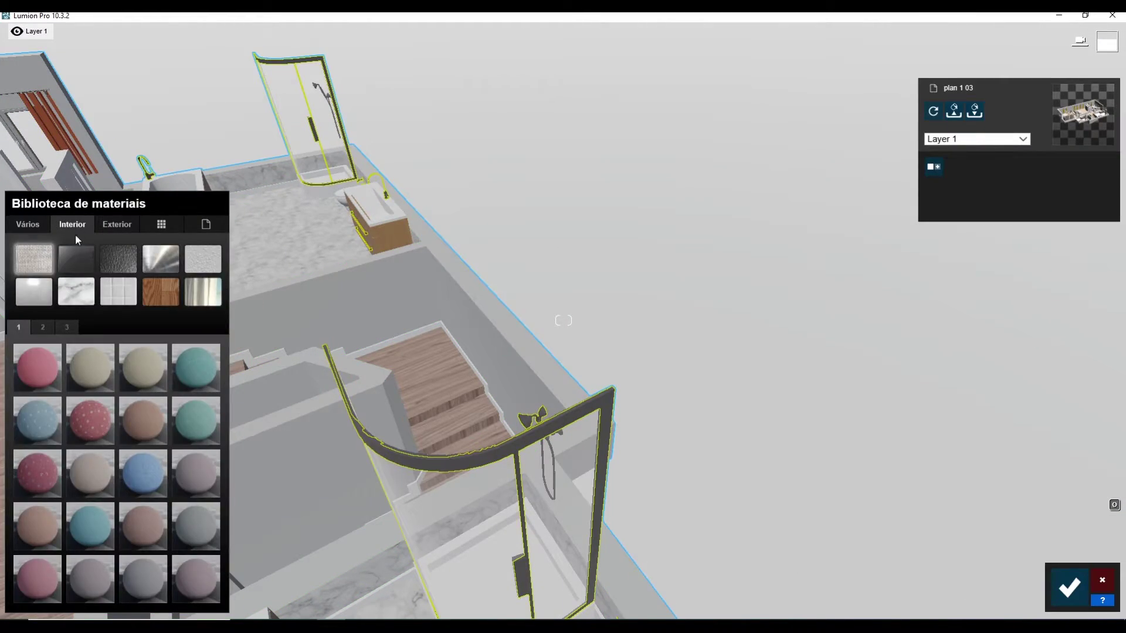
{"action": "left_click", "coordinate": [165, 259]}
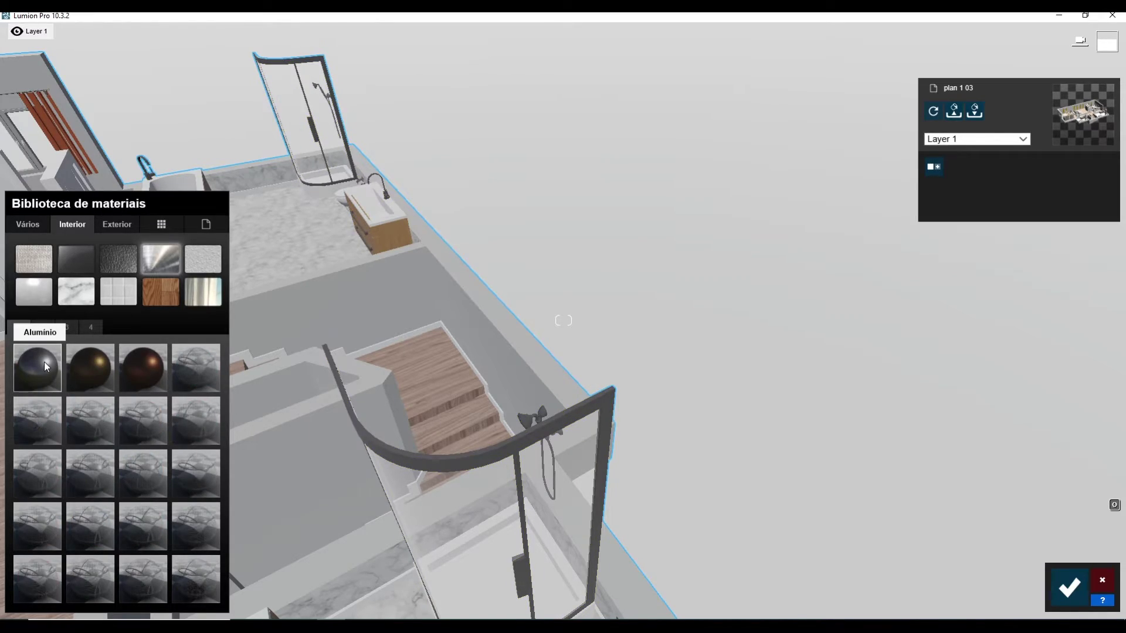
{"action": "key", "text": "w"}
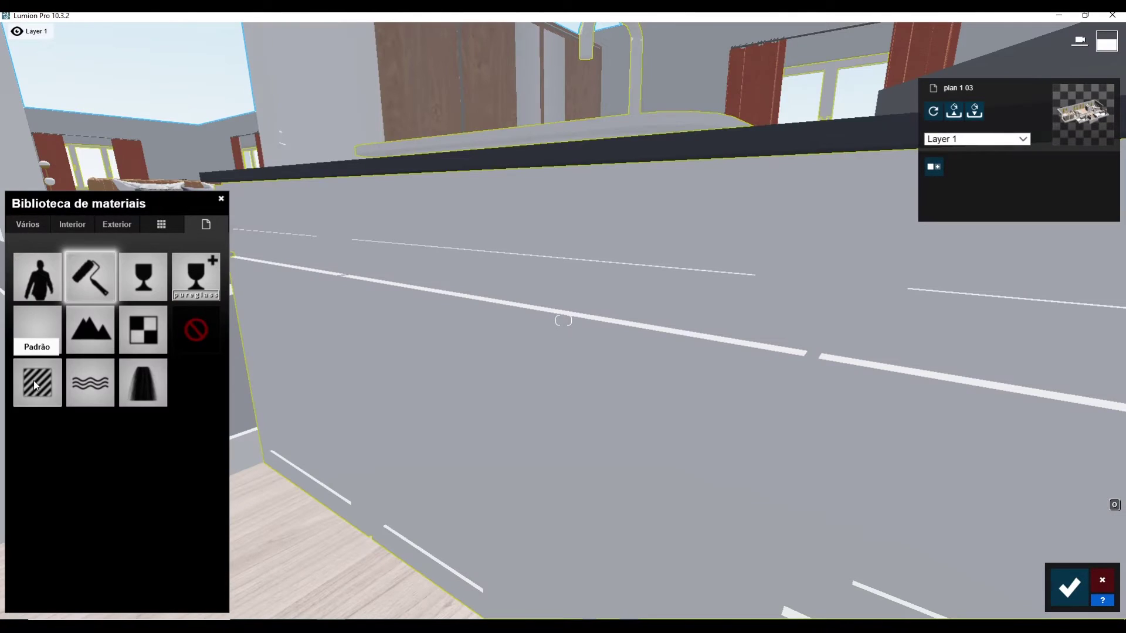
Give the sink cabinet a Standard material with maximum gloss and more reflectivity
{"action": "left_click", "coordinate": [34, 381]}
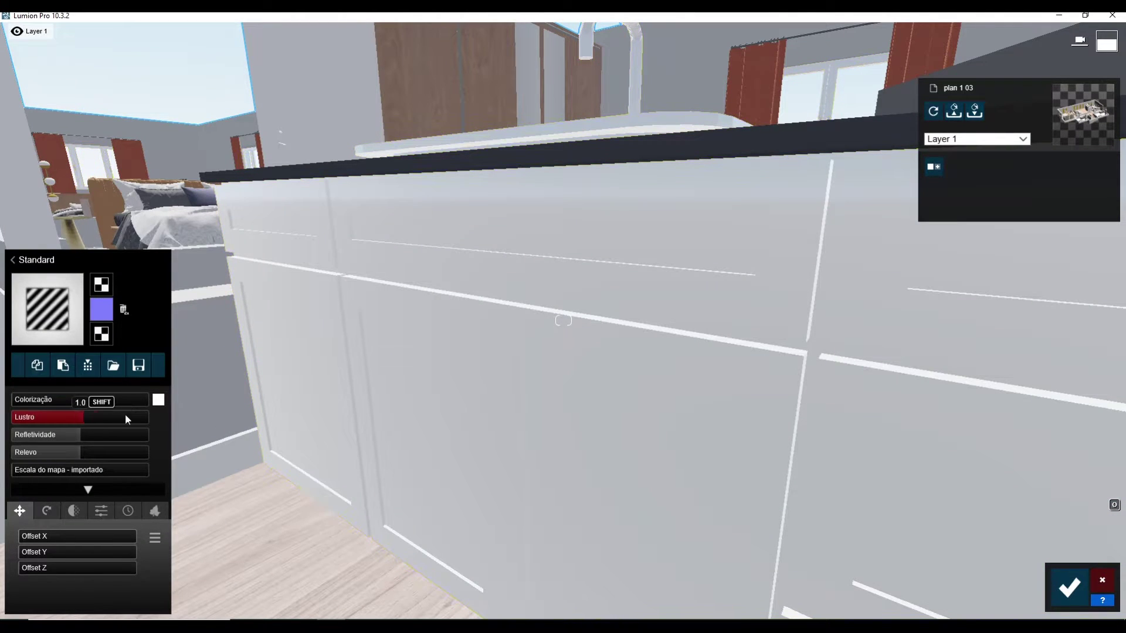
{"action": "left_click_drag", "start_coordinate": [125, 415], "coordinate": [185, 410]}
{"action": "right_click_drag", "start_coordinate": [186, 410], "coordinate": [76, 436]}
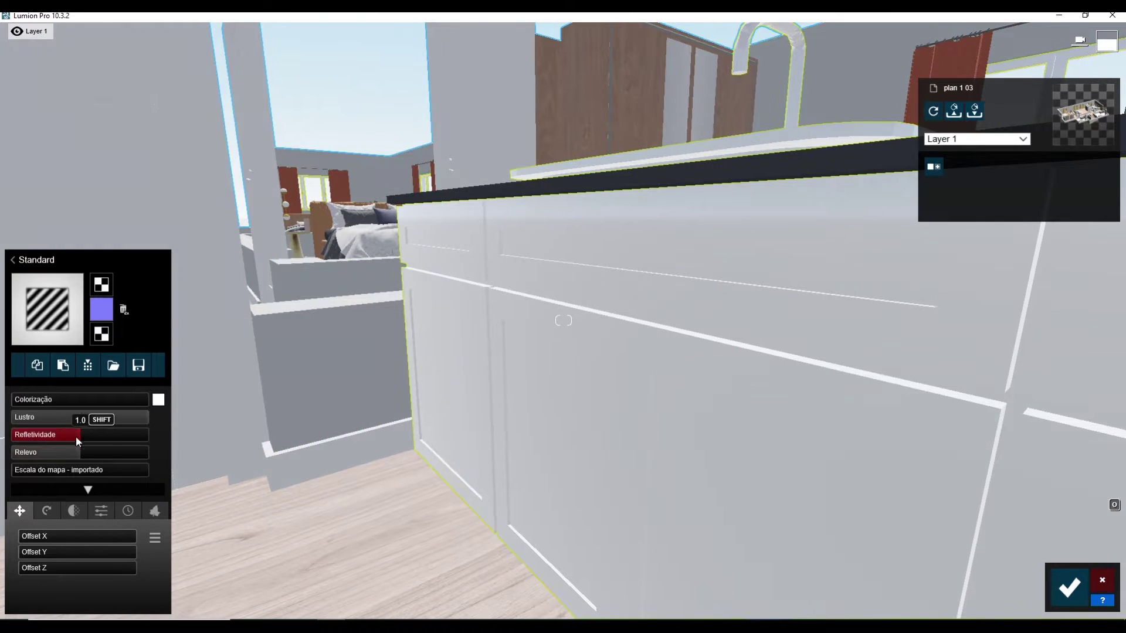
{"action": "left_click_drag", "start_coordinate": [76, 437], "coordinate": [173, 445]}
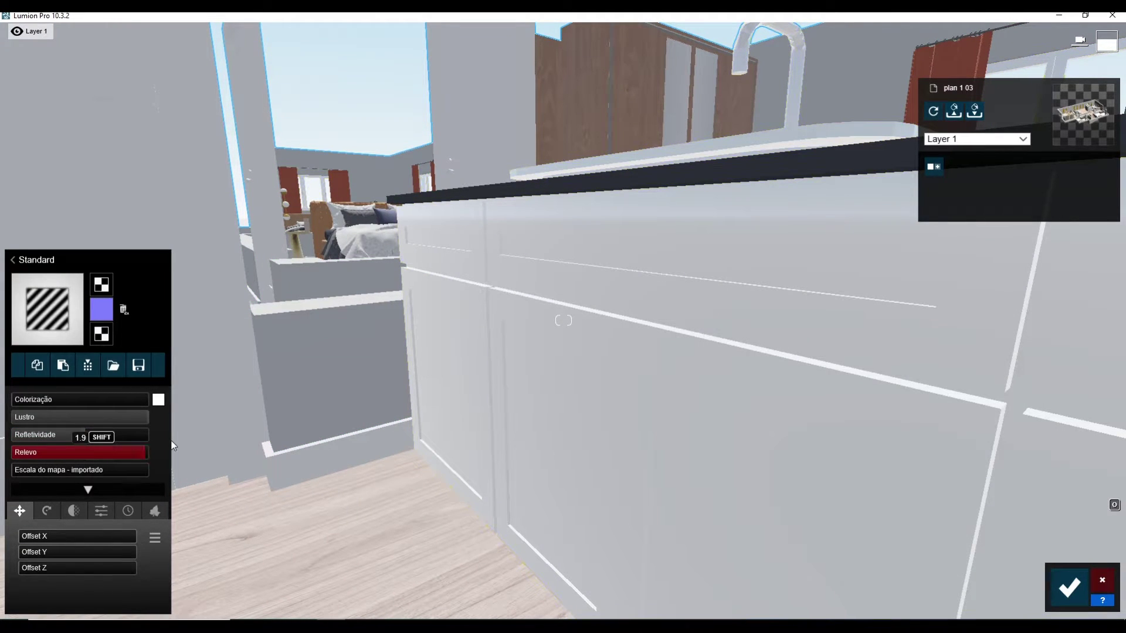
{"action": "left_click", "coordinate": [89, 490]}
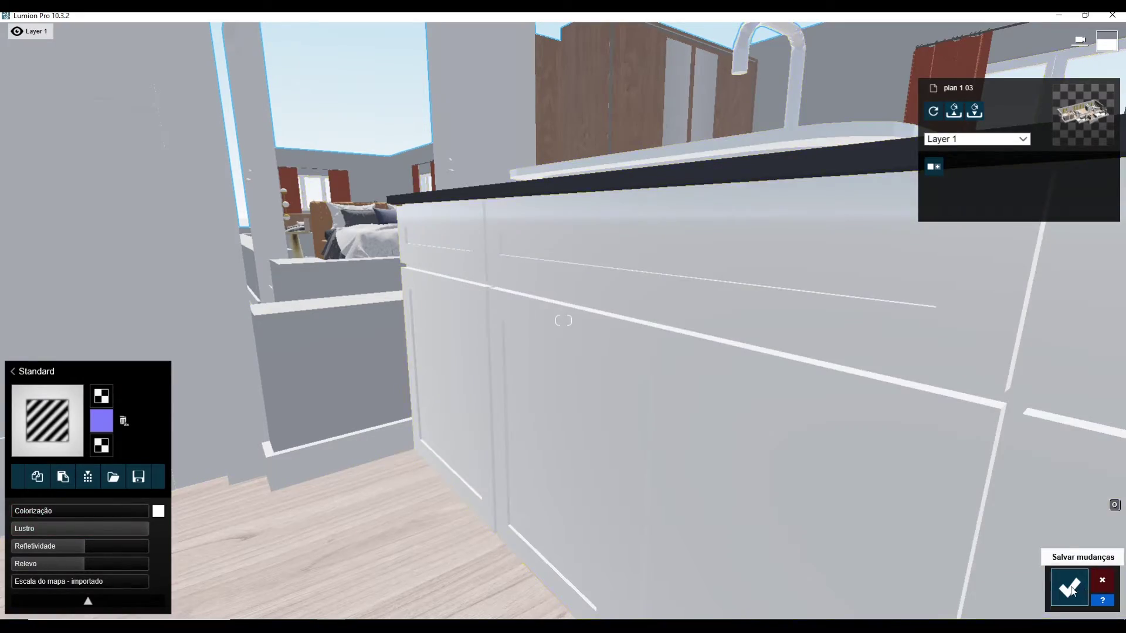
{"action": "left_click", "coordinate": [1070, 589]}
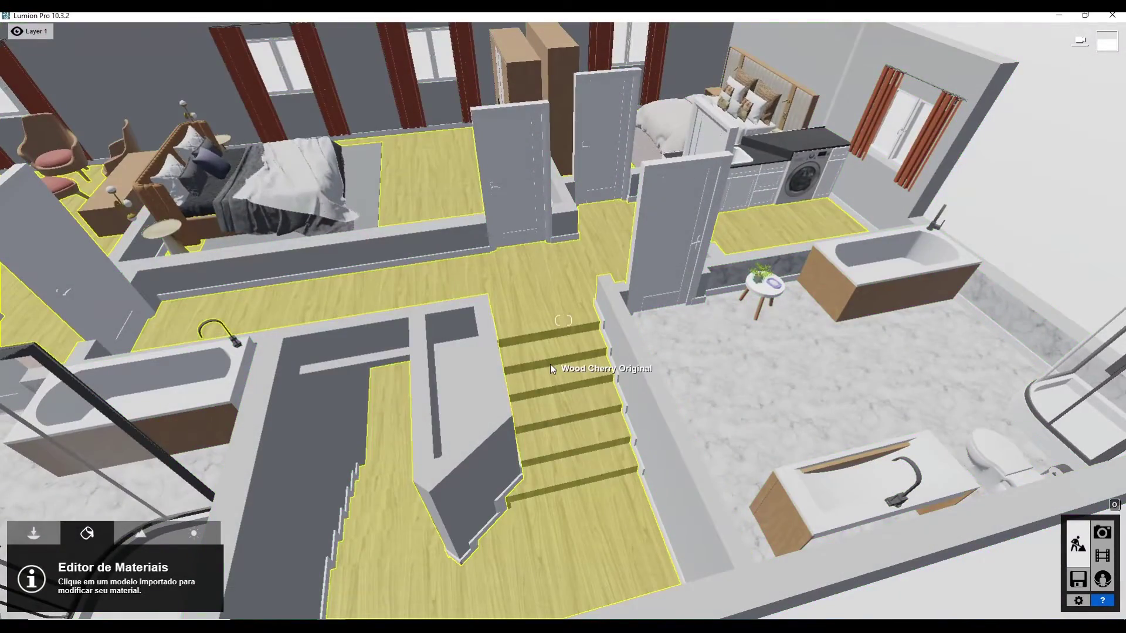
Raise the wood floor's saturation to 1.2 and save the material
{"action": "left_click", "coordinate": [551, 366]}
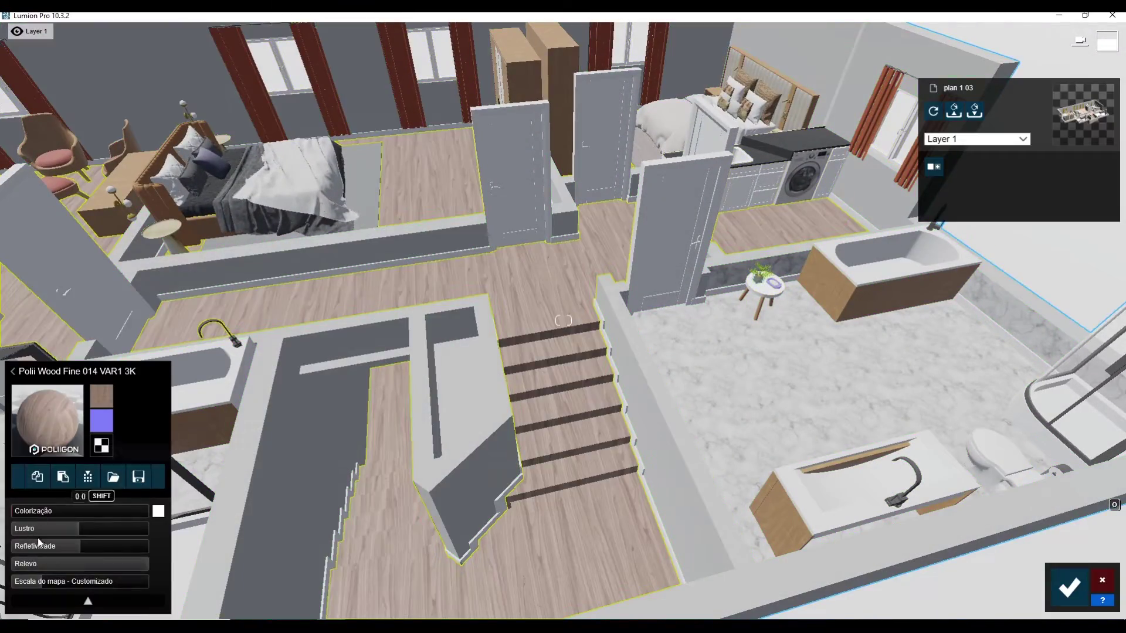
{"action": "left_click", "coordinate": [101, 399]}
{"action": "left_click", "coordinate": [548, 33]}
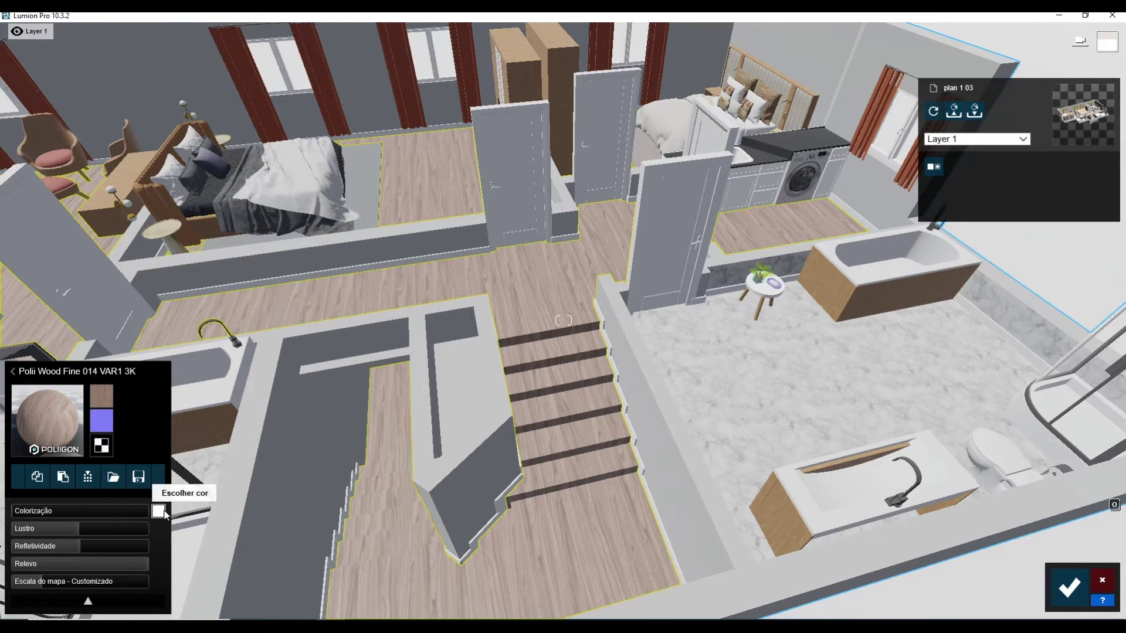
{"action": "left_click", "coordinate": [88, 600]}
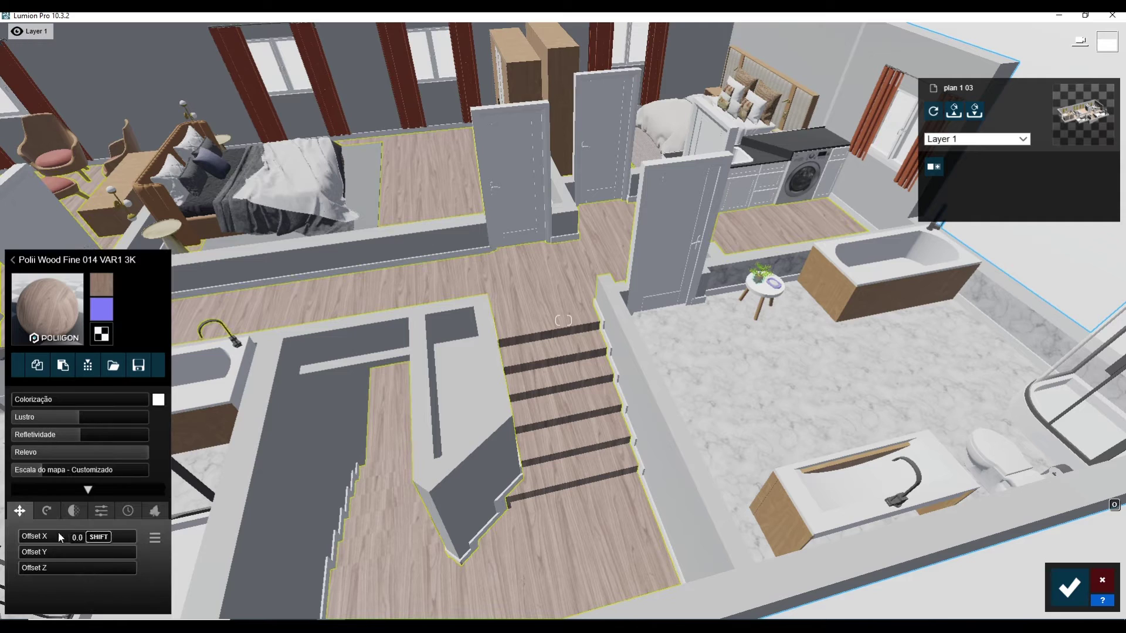
{"action": "left_click", "coordinate": [94, 510]}
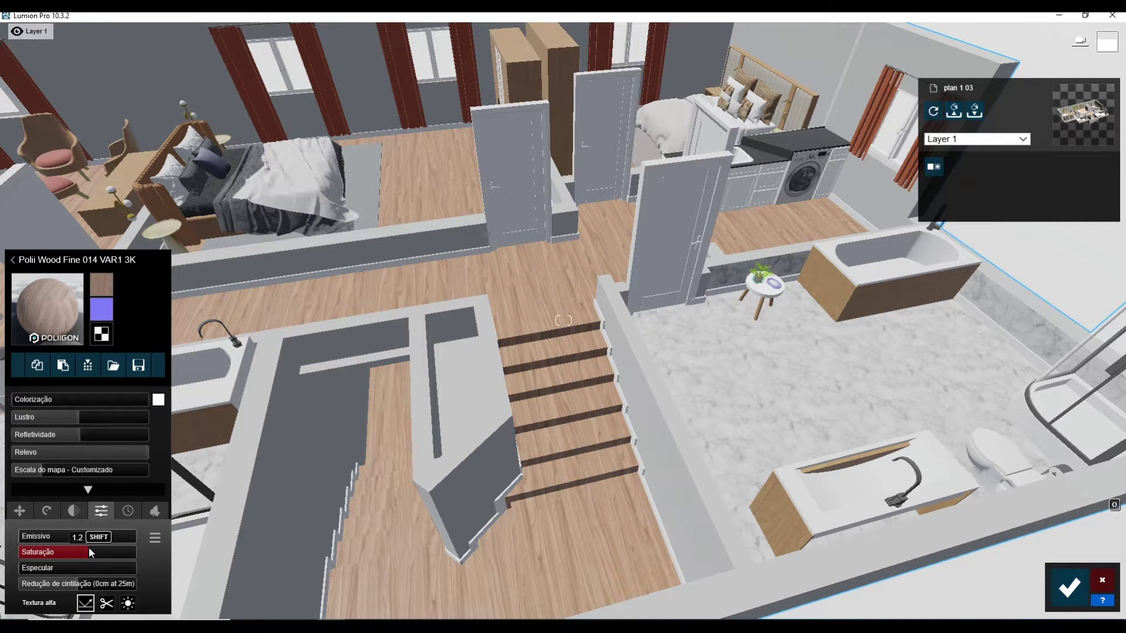
{"action": "scroll", "coordinate": [544, 502], "scroll_direction": "up", "scroll_amount": 3}
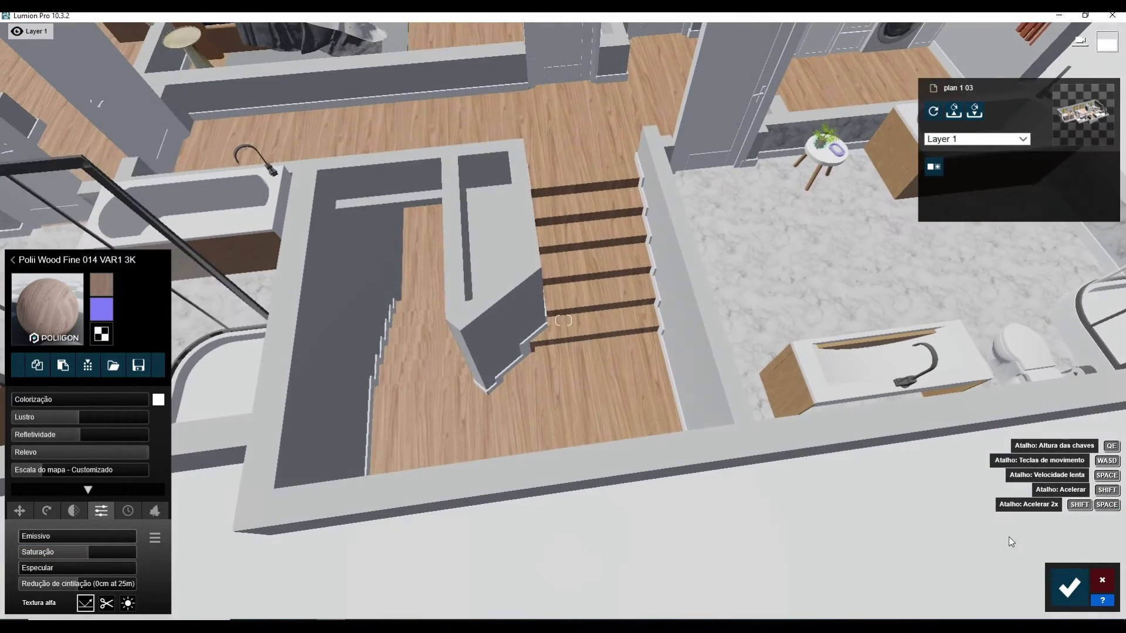
{"action": "left_click", "coordinate": [1070, 588]}
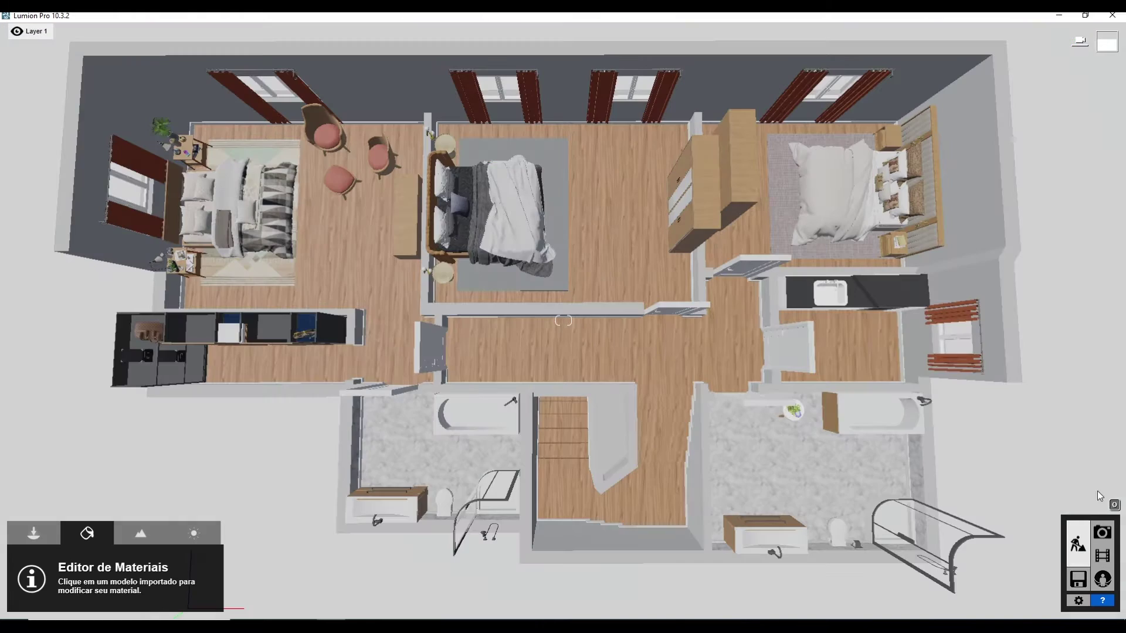
Render the top-down view as a 7680x4320 Poster photo named 'CASA 2'
{"action": "left_click", "coordinate": [1103, 533]}
{"action": "left_click", "coordinate": [1018, 540]}
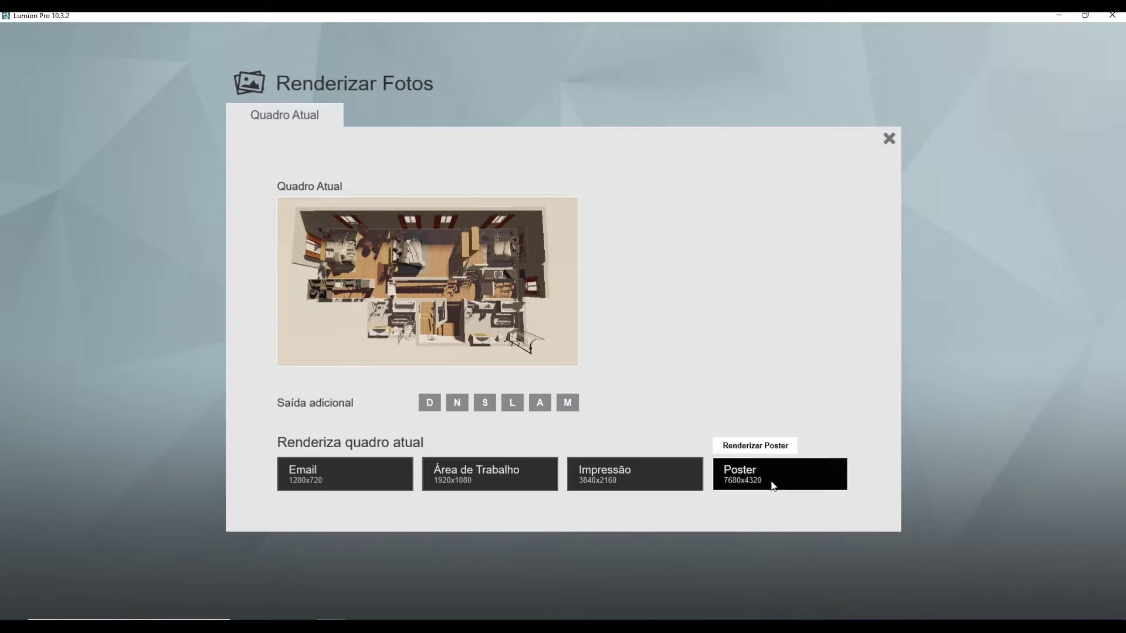
{"action": "left_click", "coordinate": [771, 478]}
{"action": "type", "text": "CASA 2"}
{"action": "key", "text": "Return"}
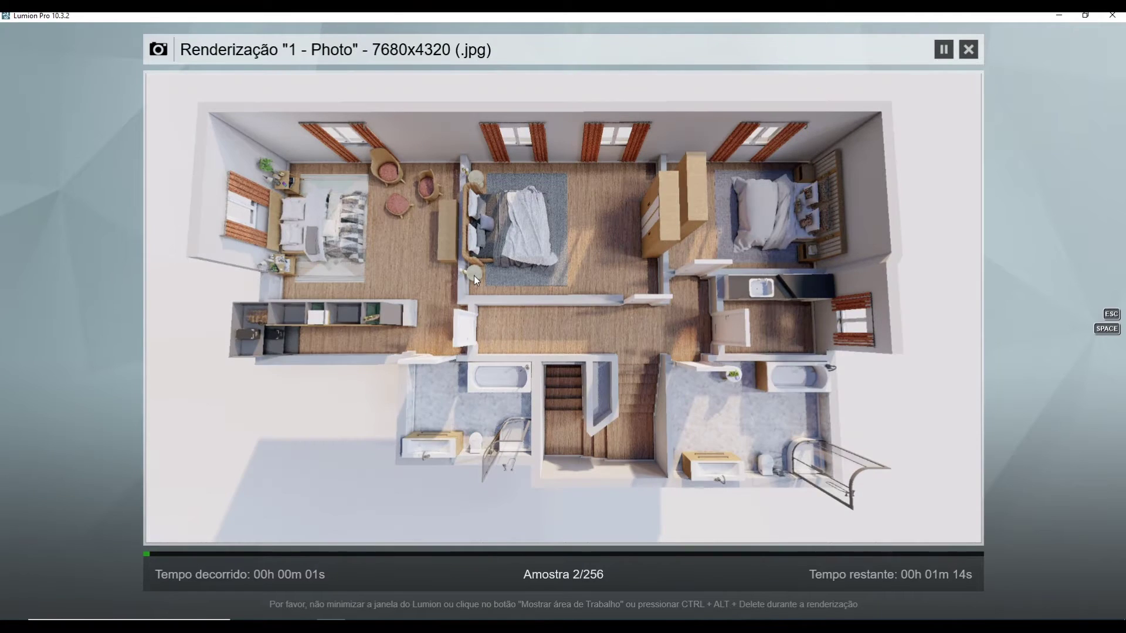